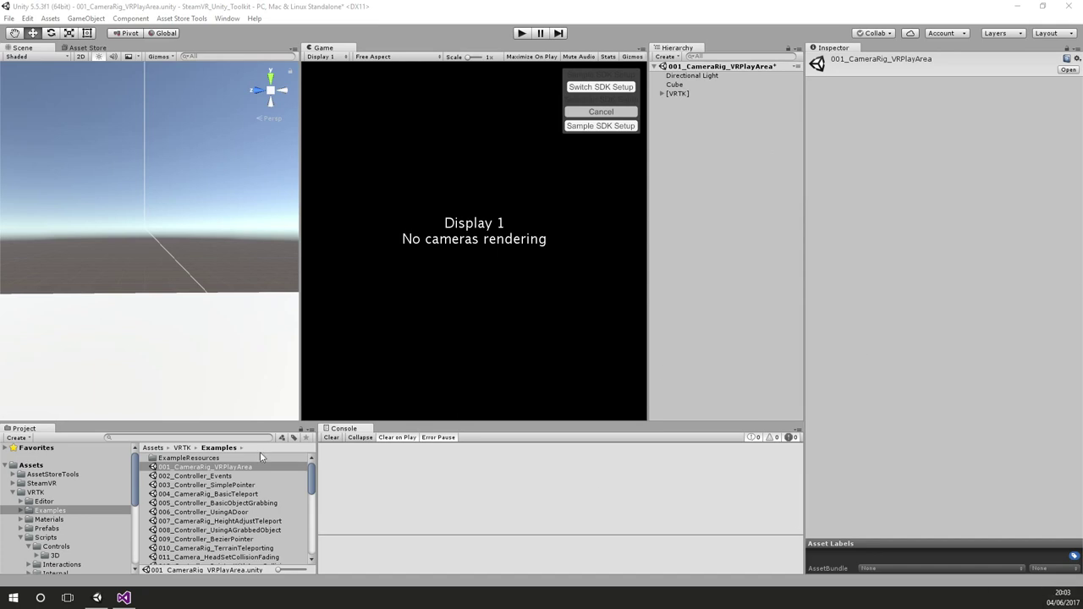
Step: Load the 005_Controller_BasicObjectGrabbing example scene, discarding the current scene's unsaved changes
double_click(255, 504)
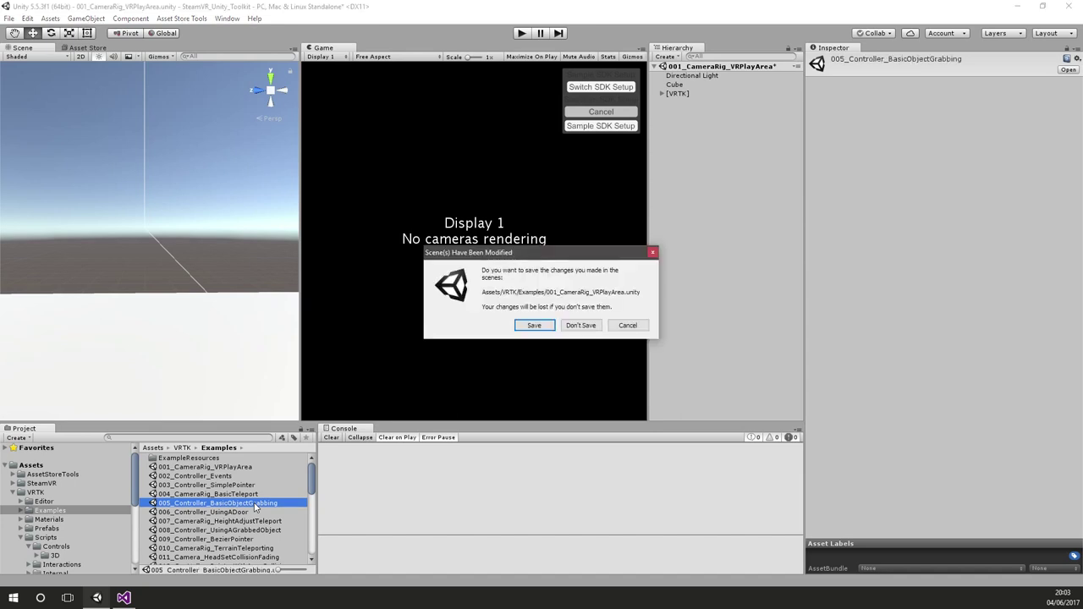
left_click(581, 325)
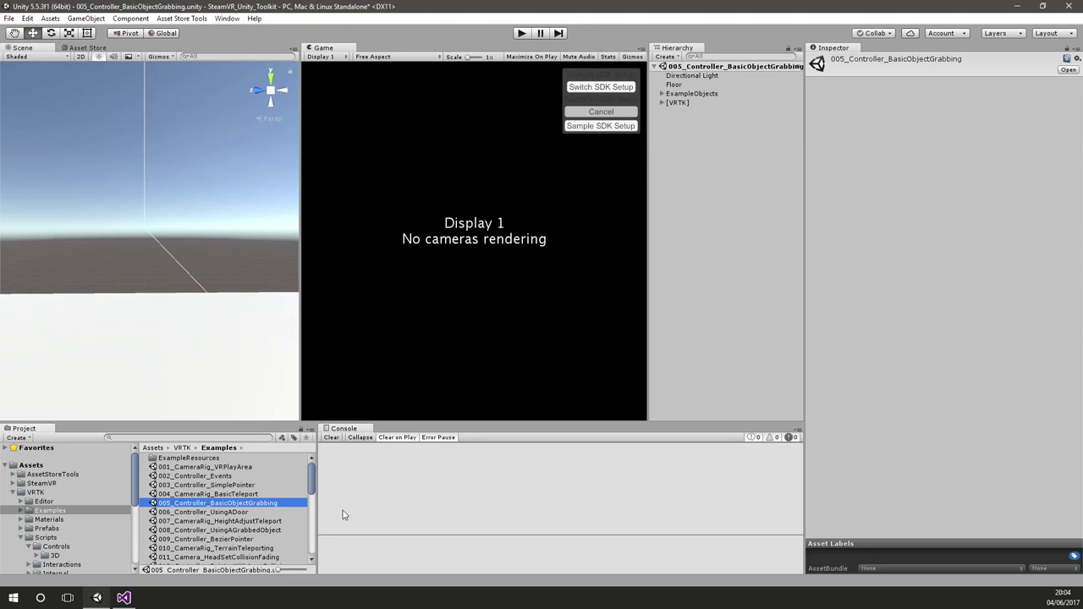
Step: Open 041_Controller_ObjectSnappingToDropZones without saving the previous scene, then orbit to view the tables
left_click_drag(314, 480, 315, 548)
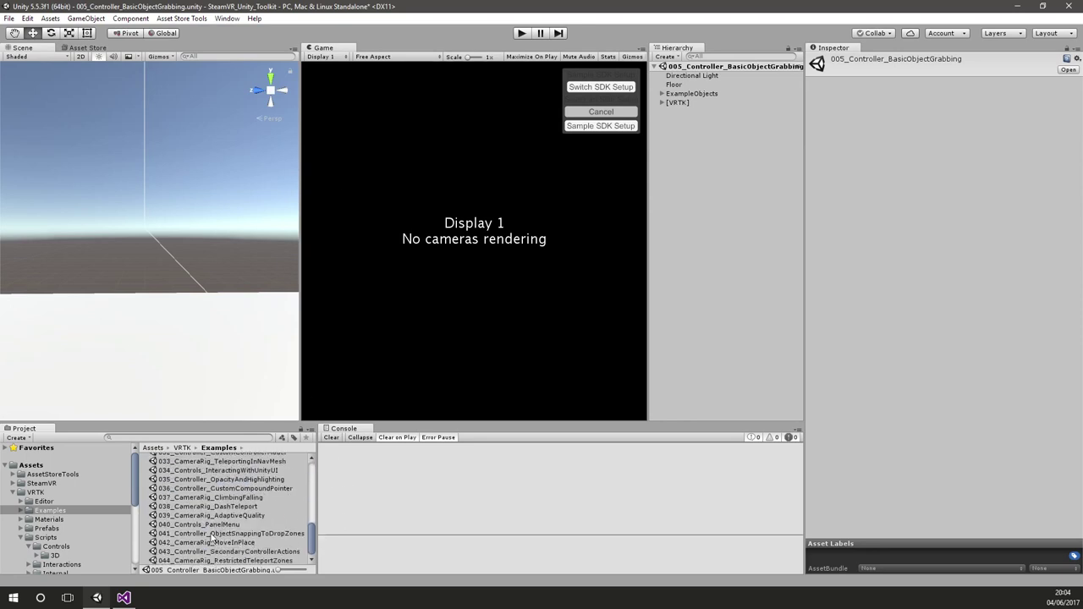
double_click(212, 534)
left_click(582, 325)
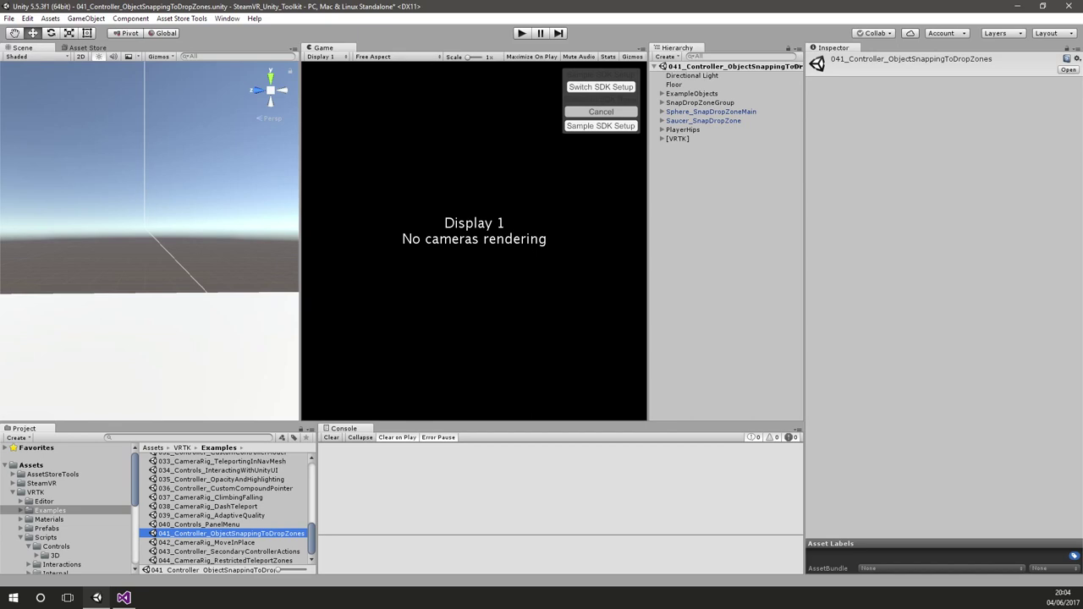
left_click_drag(79, 285, 300, 251, "alt")
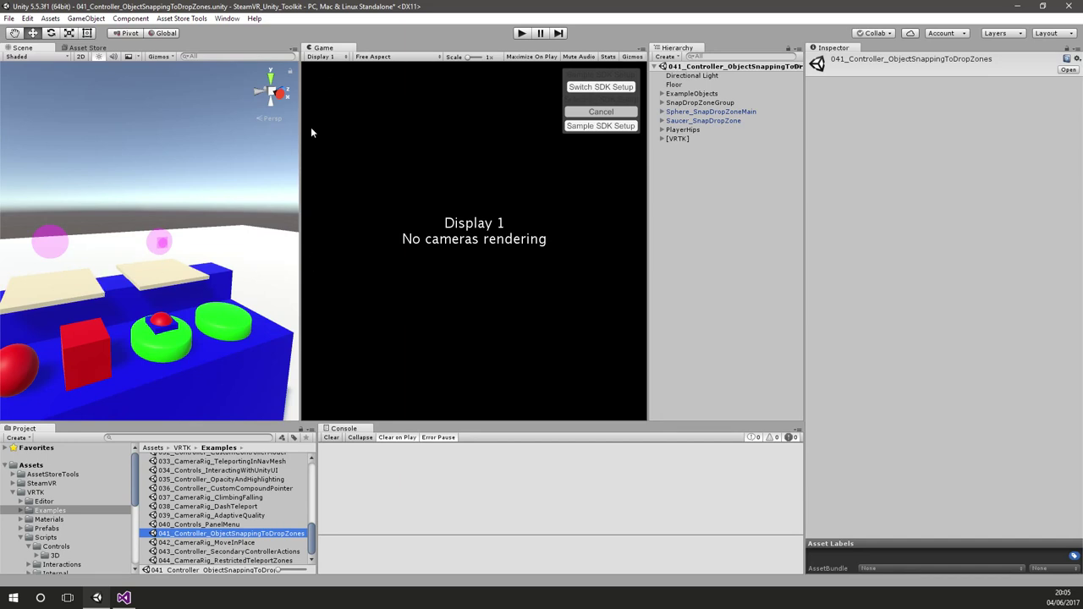
Step: Dock the Game view beside the Scene view and widen the Scene view
left_click_drag(330, 49, 91, 50)
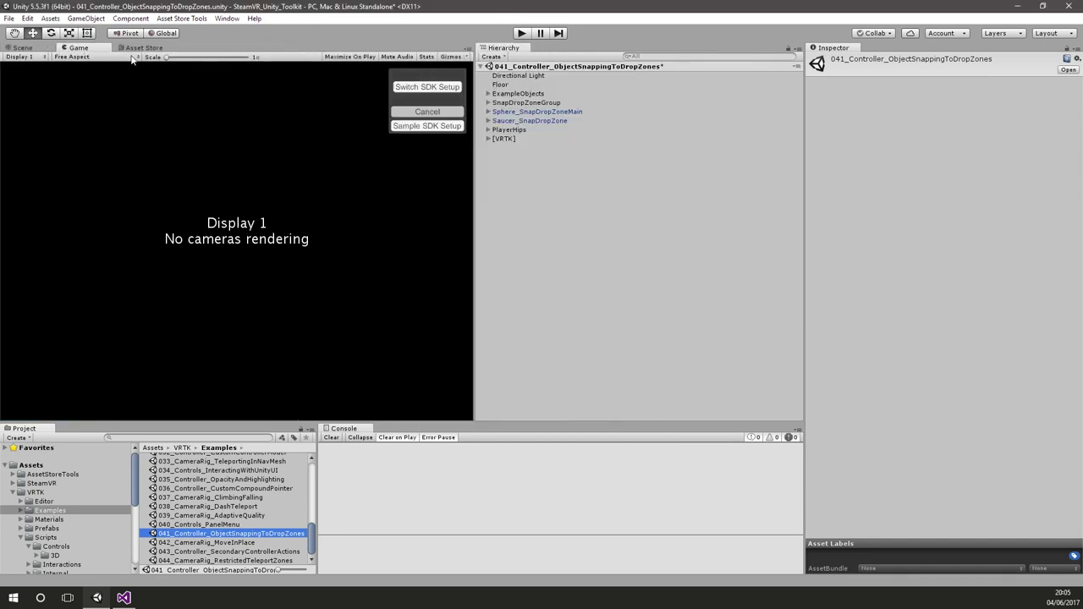
left_click(25, 48)
left_click_drag(474, 197, 657, 198)
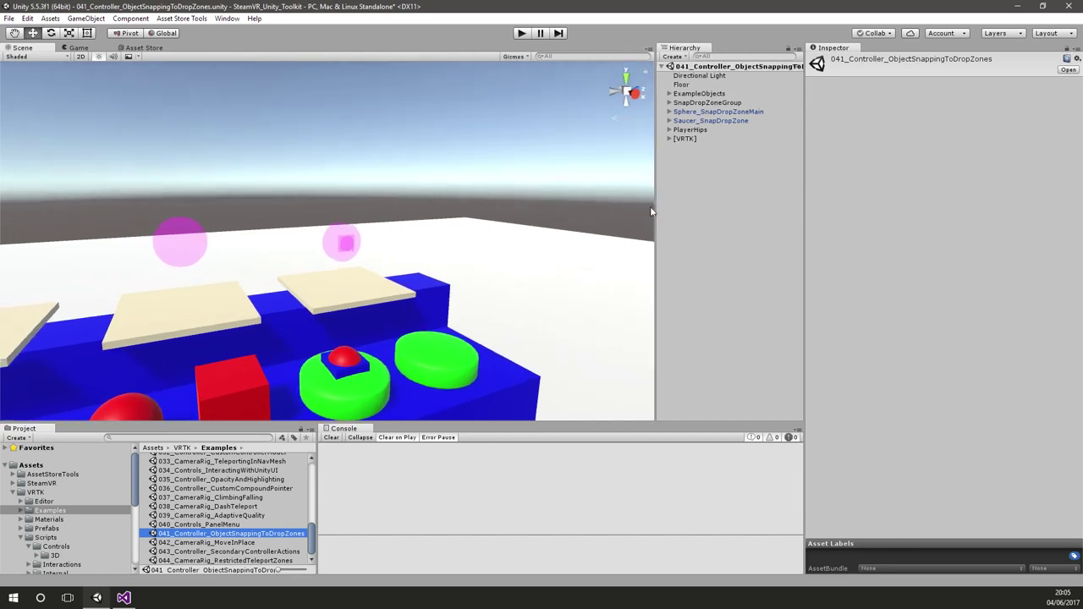
Step: Orbit and zoom the Scene view toward the snap zones and objects on the blue table
scroll(316, 259, "down", 5)
left_click_drag(316, 259, 351, 266, "alt")
scroll(351, 266, "up", 5)
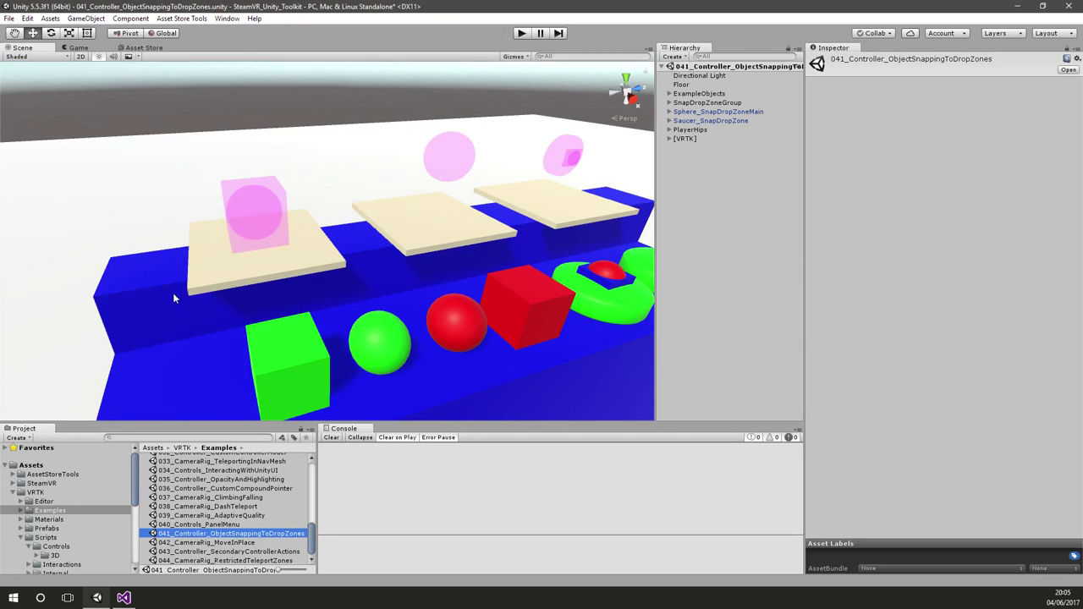
scroll(173, 296, "down", 5)
right_click_drag(173, 298, 166, 273)
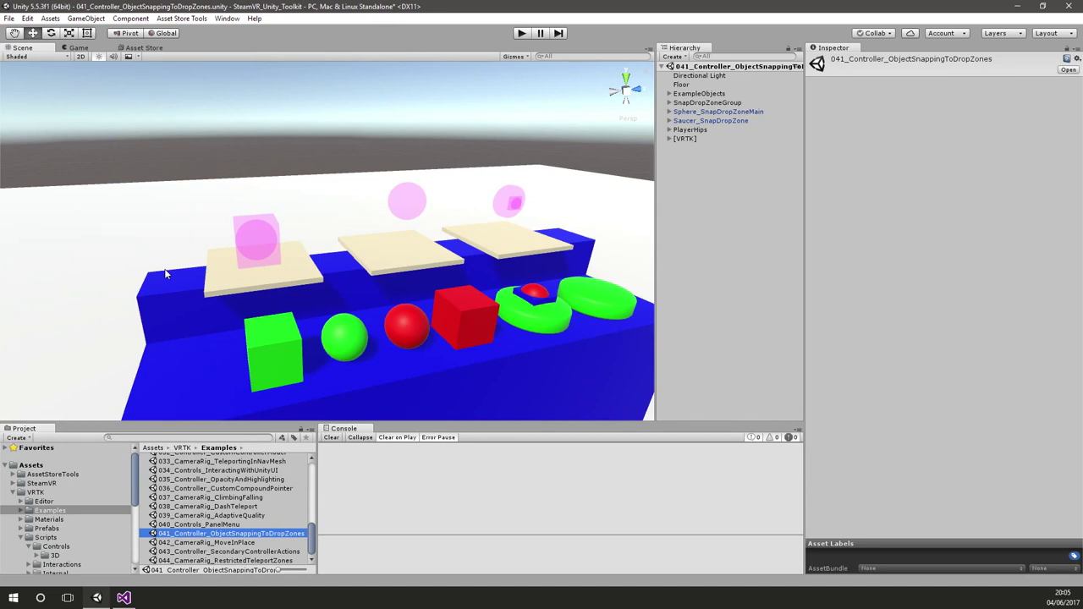
right_click_drag(197, 270, 191, 289)
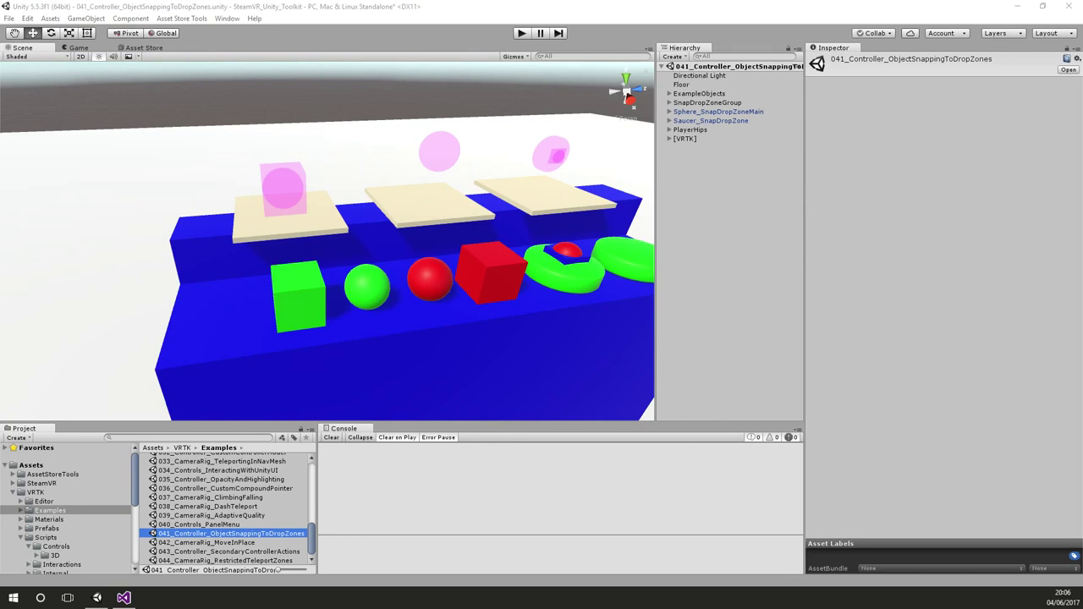
right_click_drag(361, 301, 337, 281)
left_click_drag(337, 281, 318, 284, "alt")
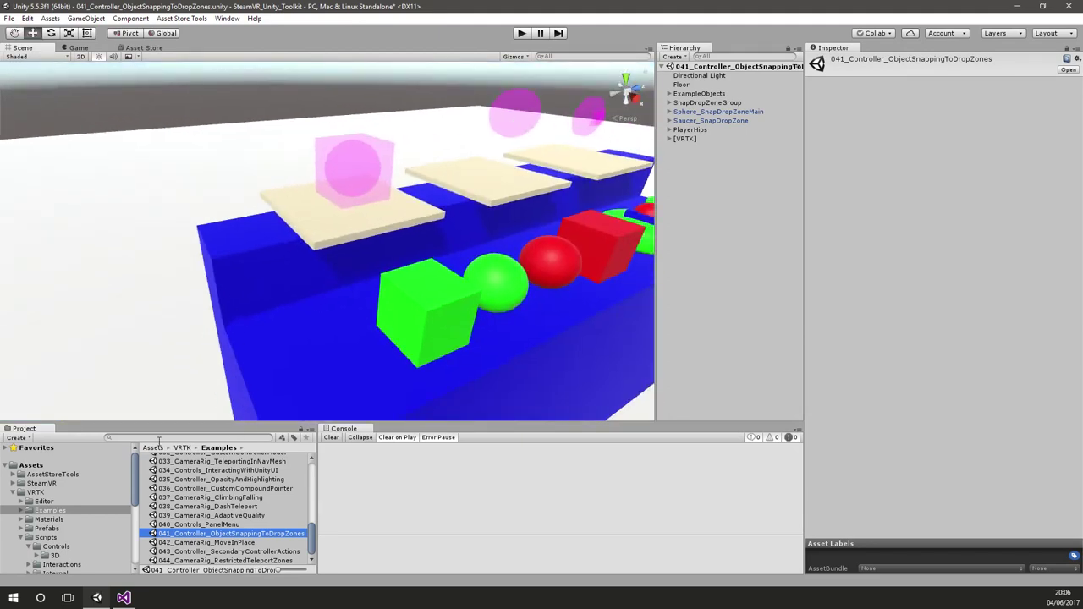
Step: Drag the SnapDropZone prefab from VRTK > Prefabs into the scene beside the first table
left_click(21, 539)
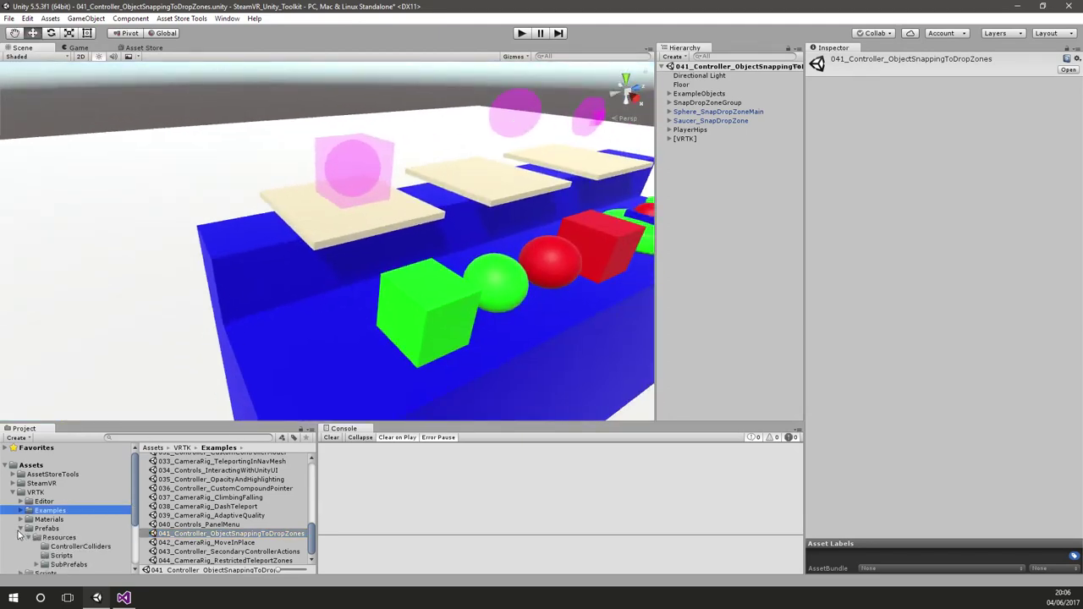
left_click(23, 528)
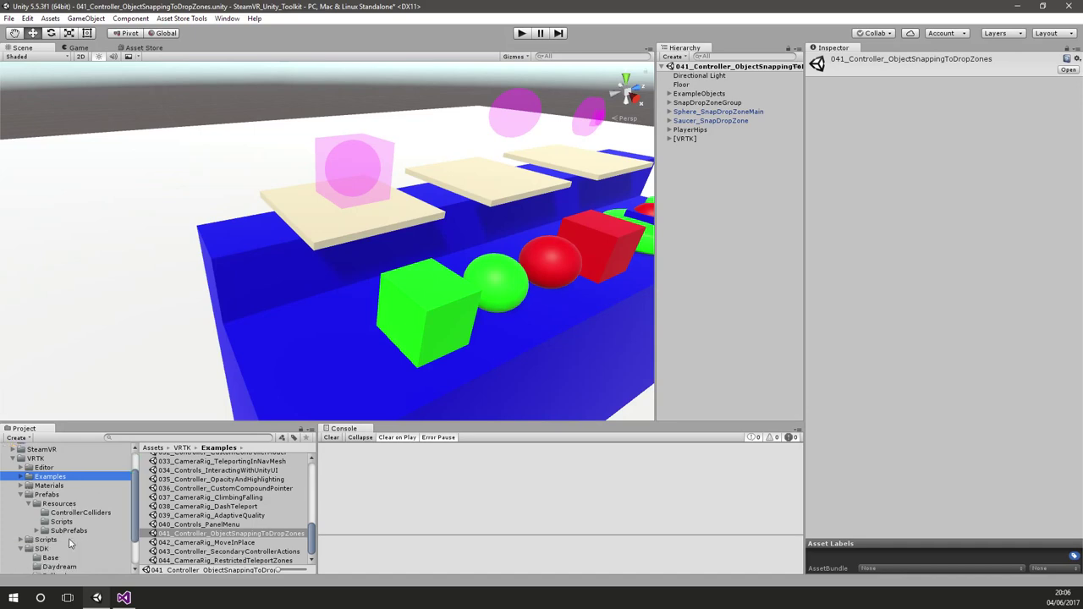
left_click(75, 495)
scroll(238, 521, "down", 1)
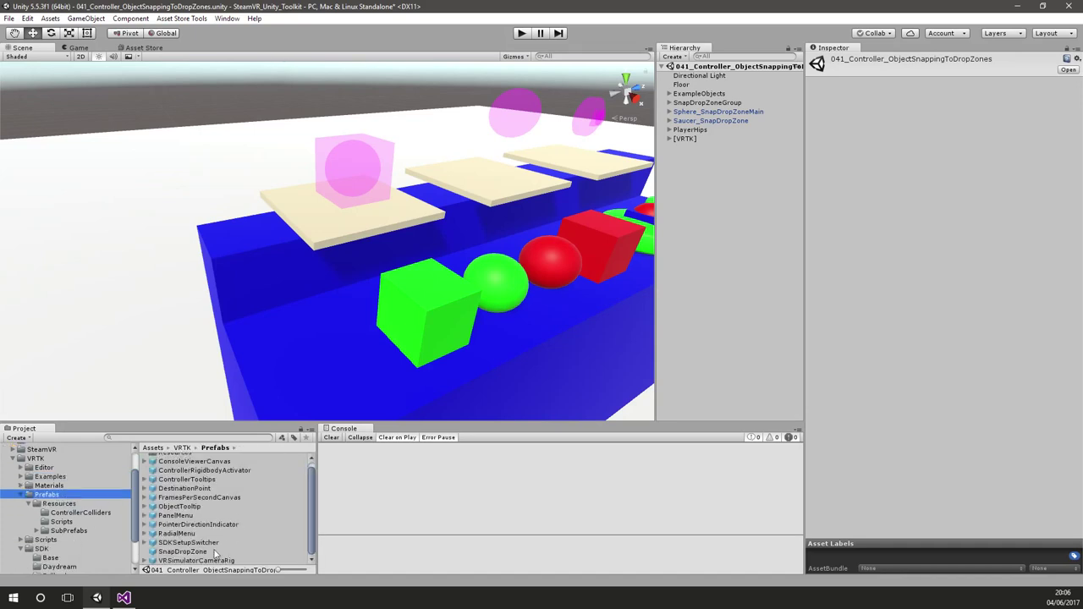
left_click_drag(184, 552, 235, 165)
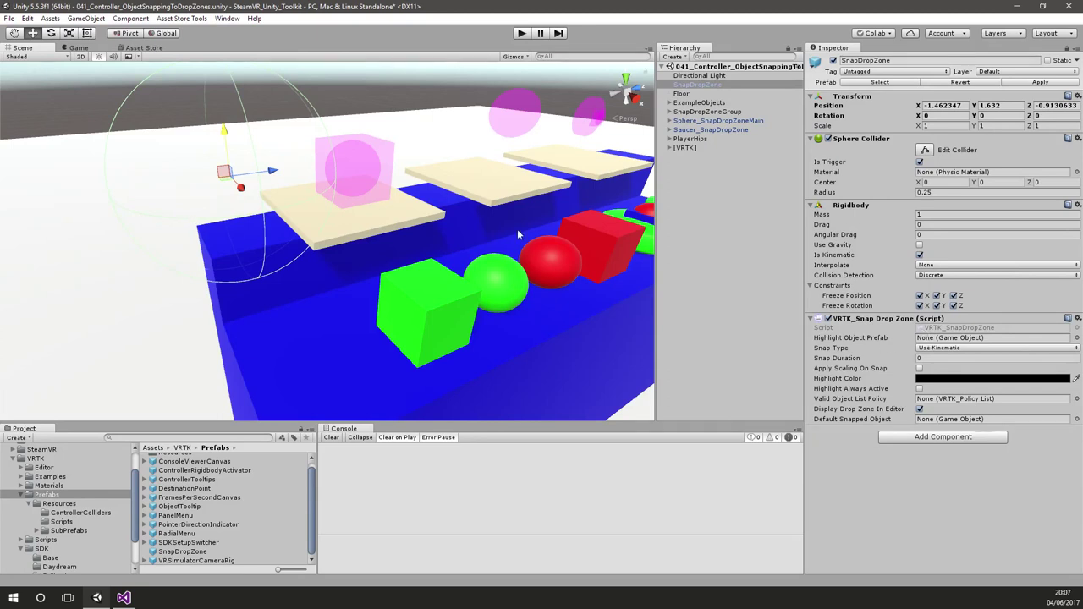
Step: Assign Cube_NoHighlightOnTouch as the SnapDropZone's highlight prefab and move it along X over the first plate
left_click(443, 298)
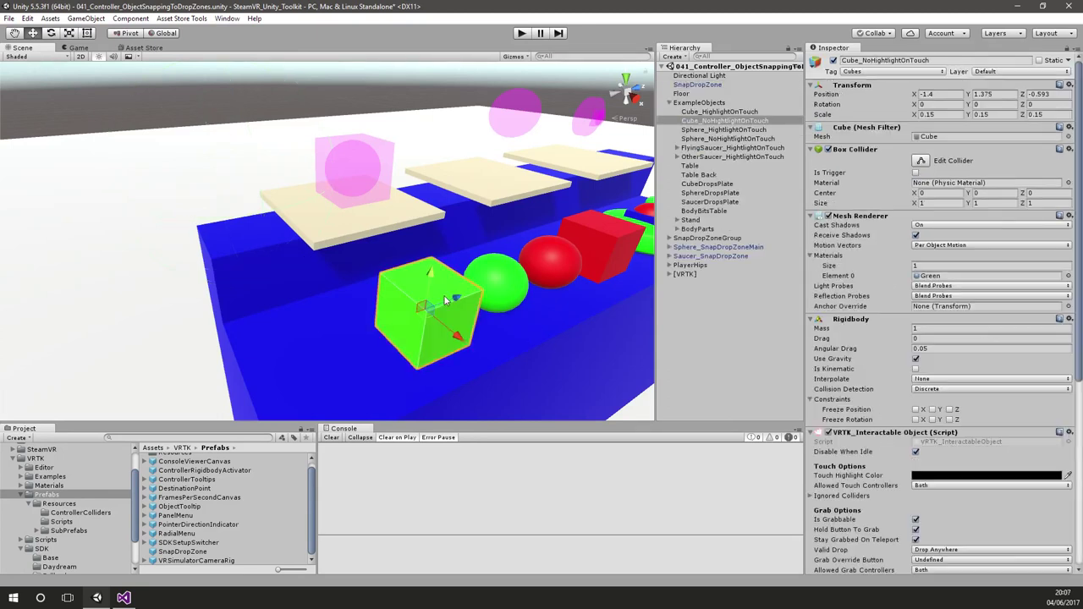
left_click_drag(707, 87, 954, 347)
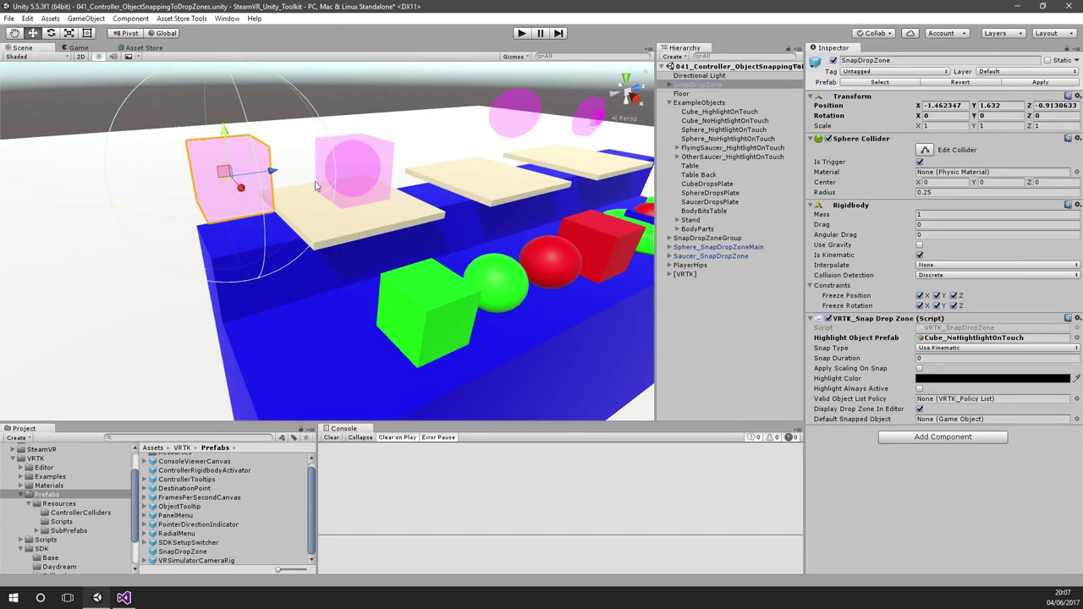
left_click_drag(246, 194, 387, 196)
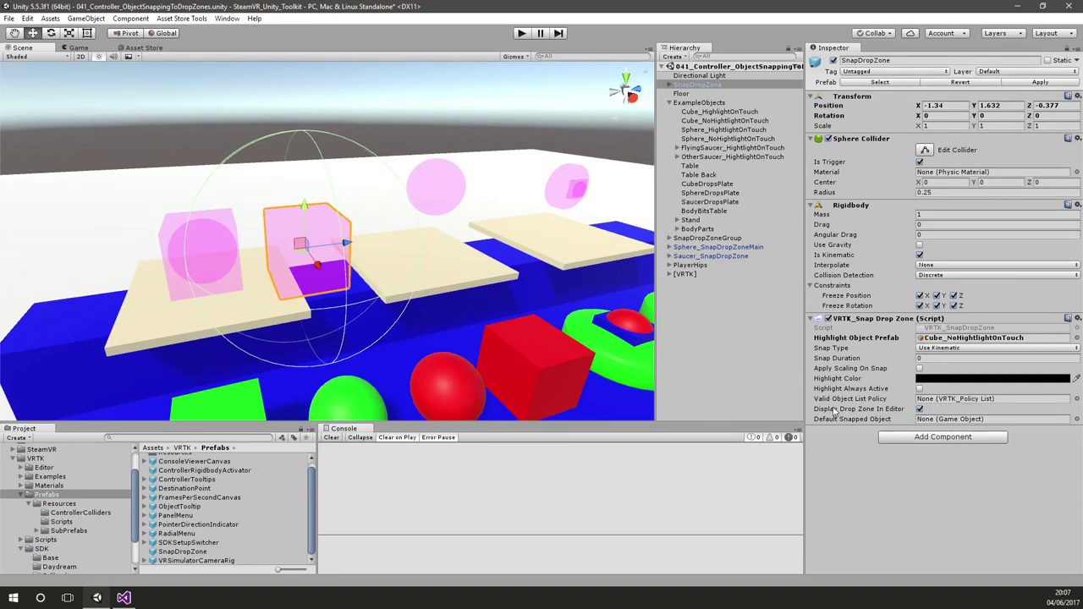
right_click_drag(335, 386, 301, 380)
left_click(298, 374)
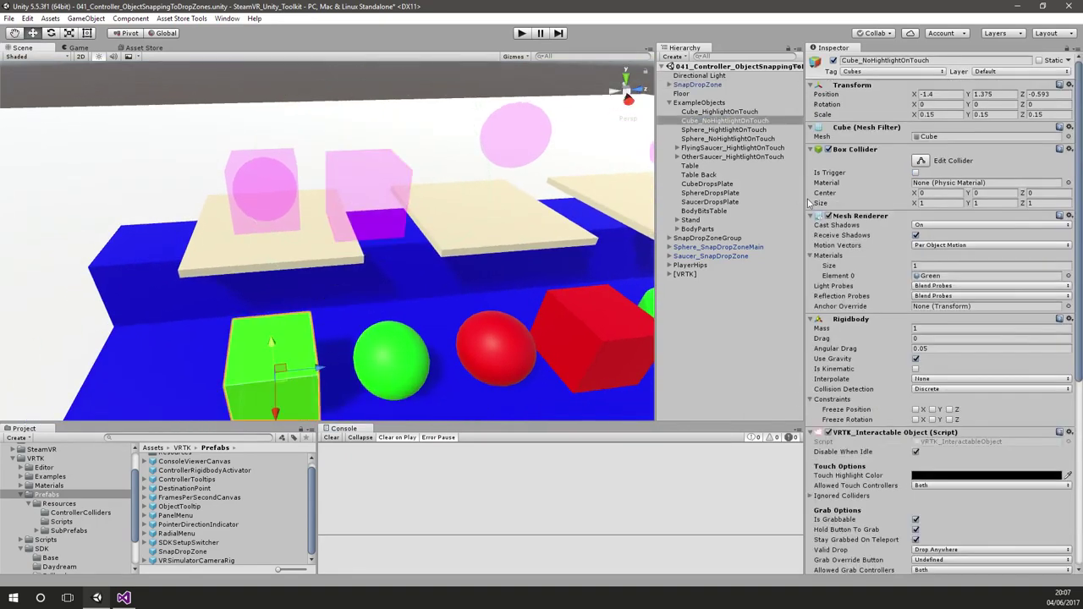
left_click(390, 182)
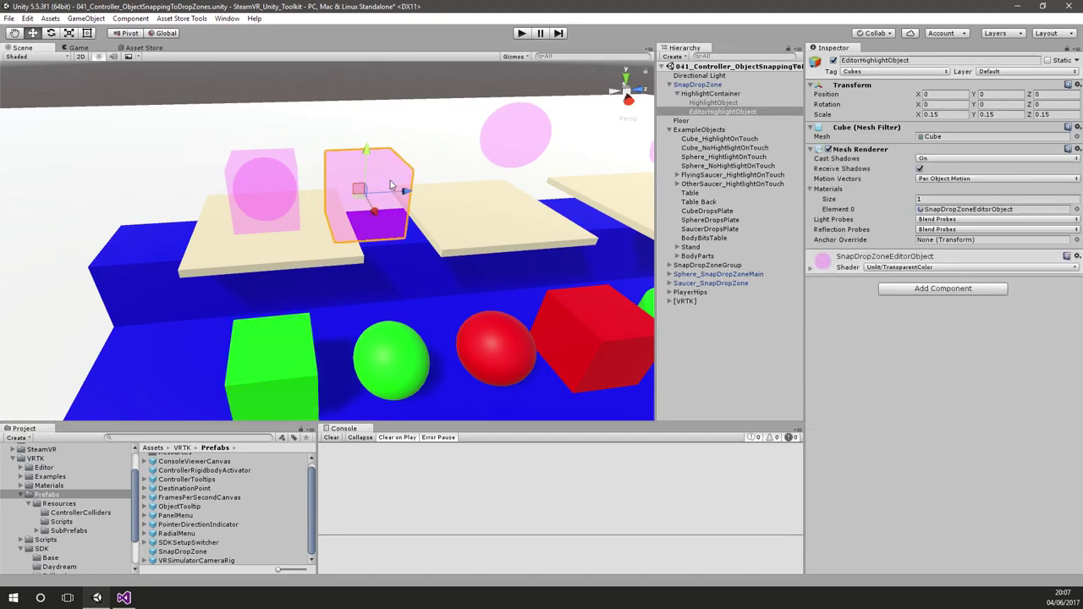
Step: Add a VRTK_Policy List to the SnapDropZone with operation Include and first tag Cubes
left_click(696, 86)
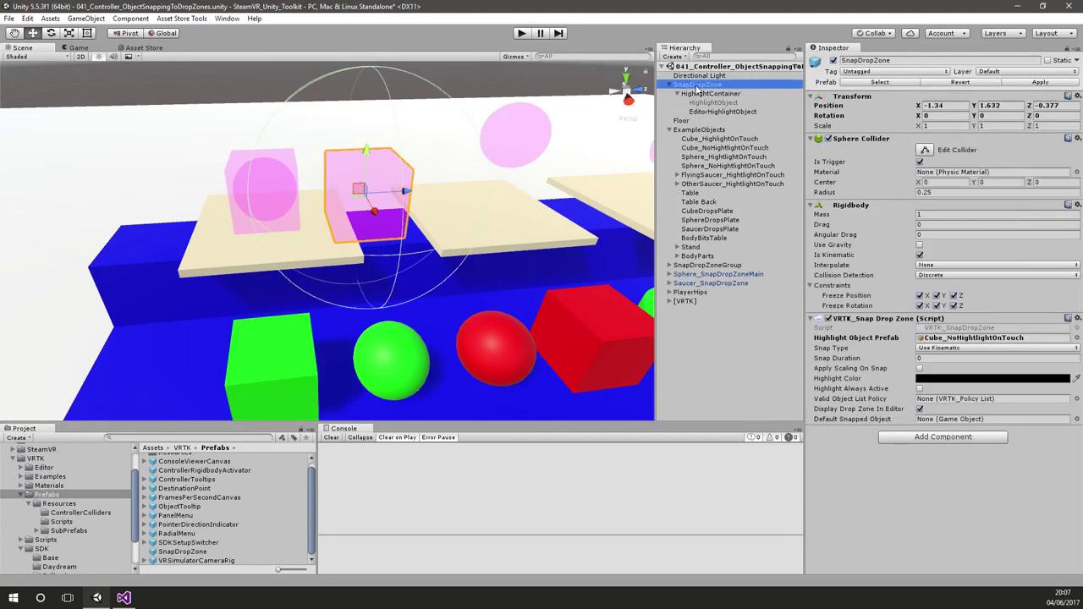
left_click(961, 437)
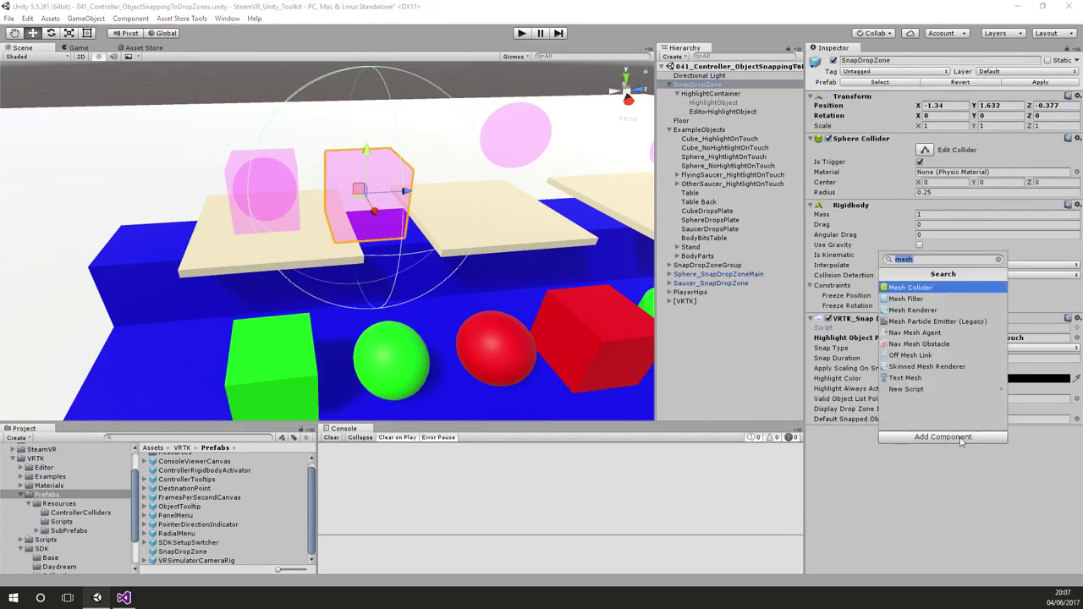
type("policy")
key("Return")
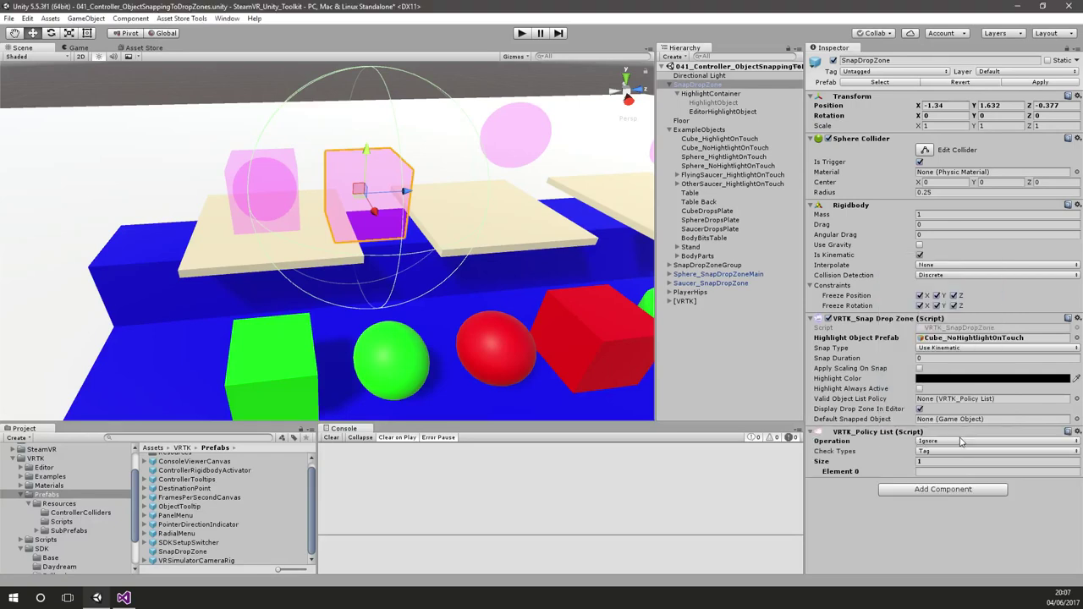
left_click(959, 441)
left_click(957, 465)
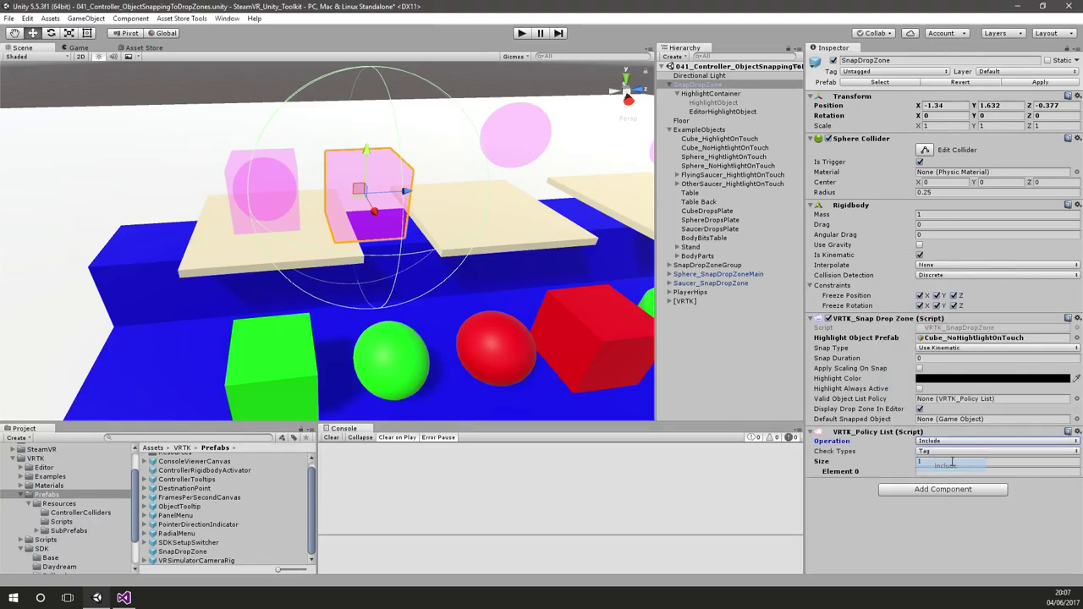
left_click(933, 472)
type("Cubes")
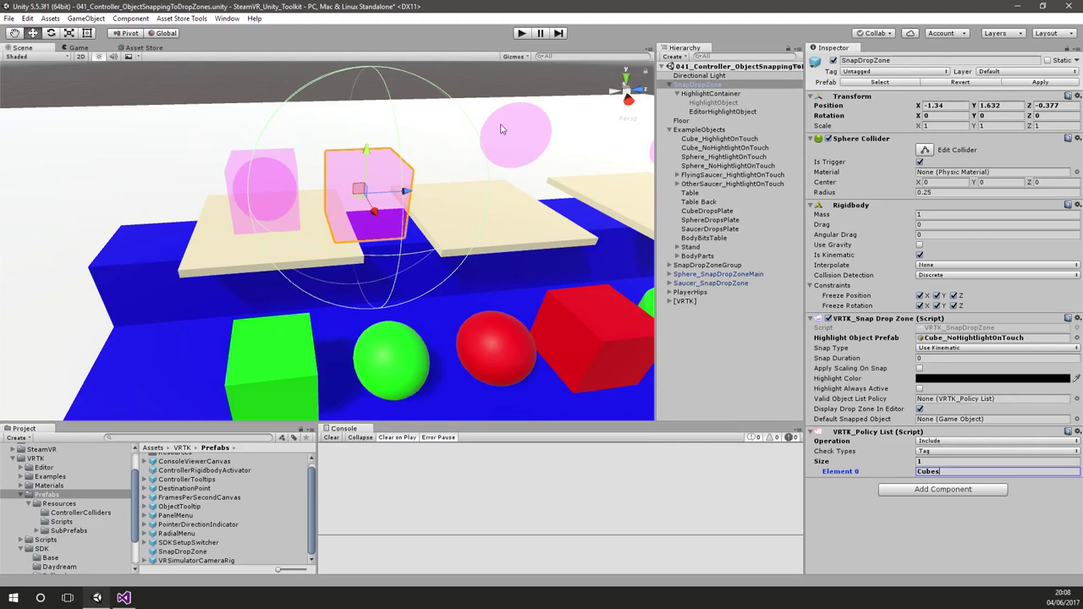
Step: Delete the SnapDropZone object from the scene
left_click(704, 121)
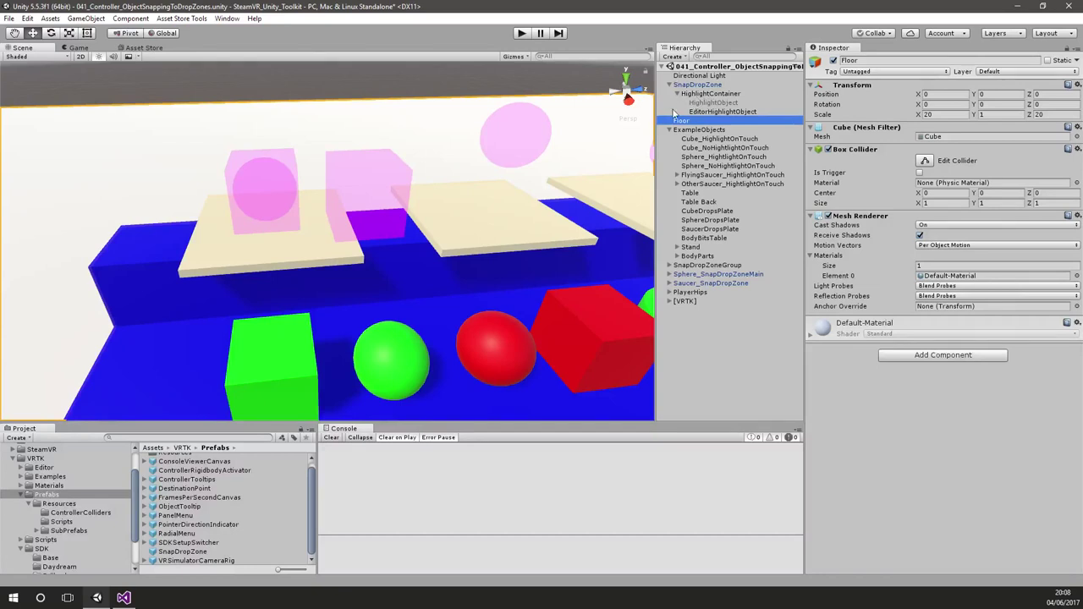
left_click(699, 87)
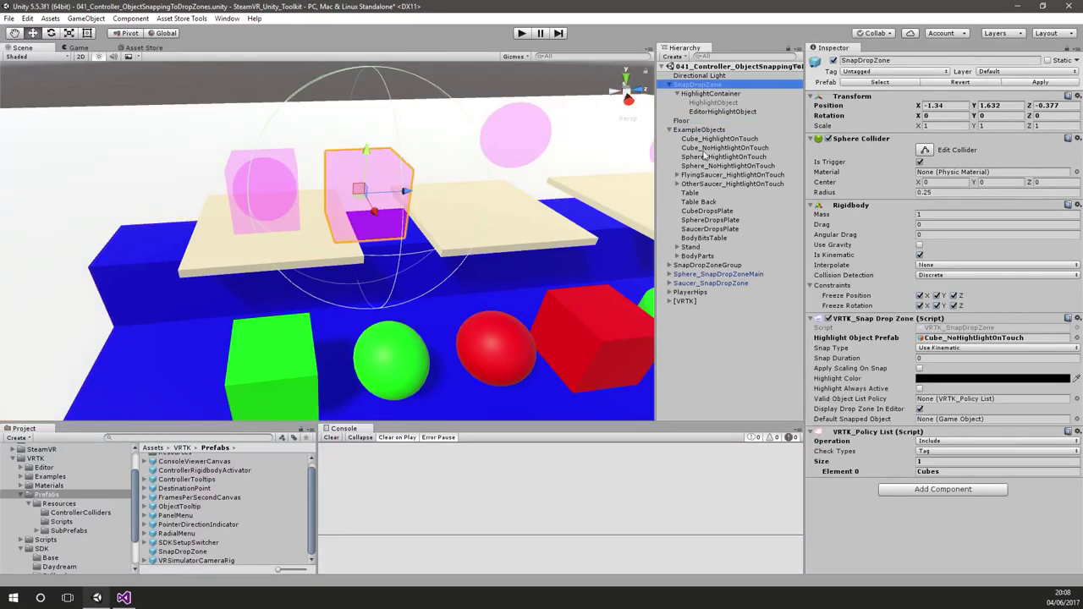
key("Delete")
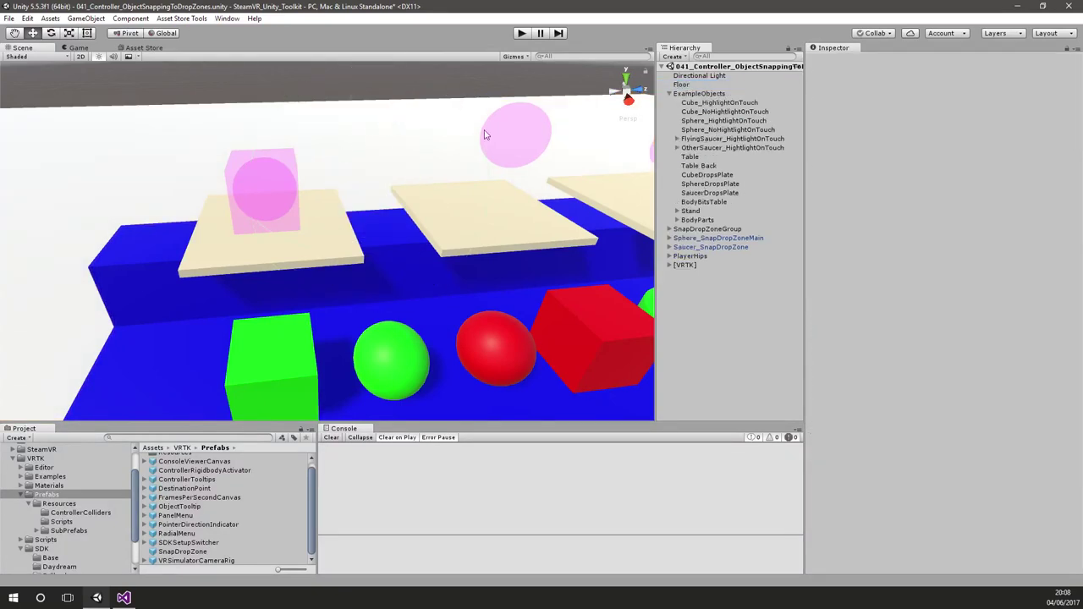
Step: Frame and orbit around the pink sphere preview and Sphere_SnapDropZoneMain
left_click(514, 145)
key("f")
left_click_drag(466, 145, 448, 173, "alt")
left_click(722, 238)
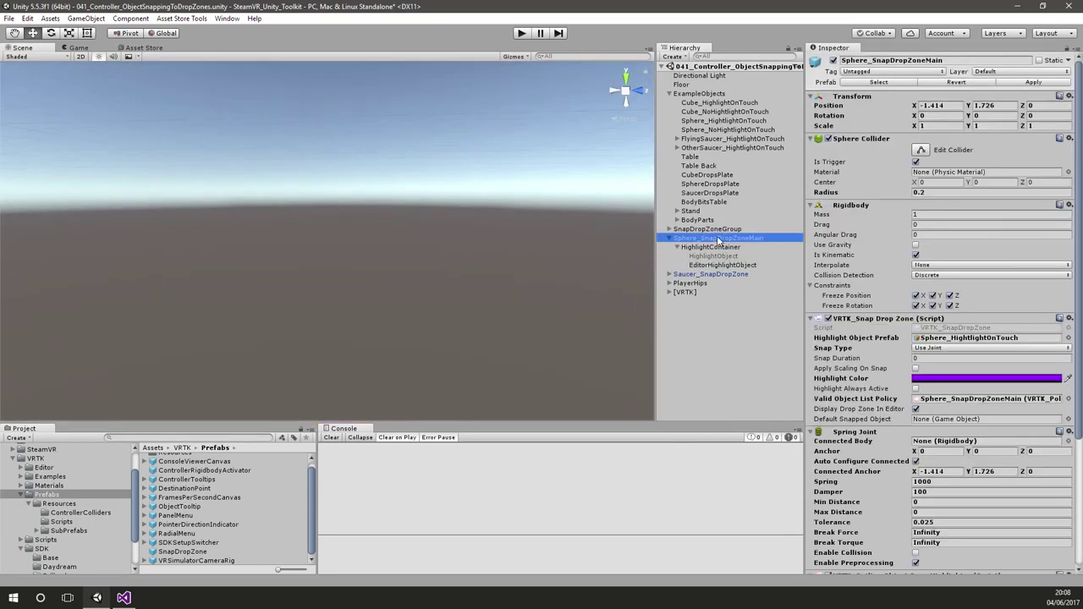
key("f")
left_click_drag(473, 247, 481, 318, "alt")
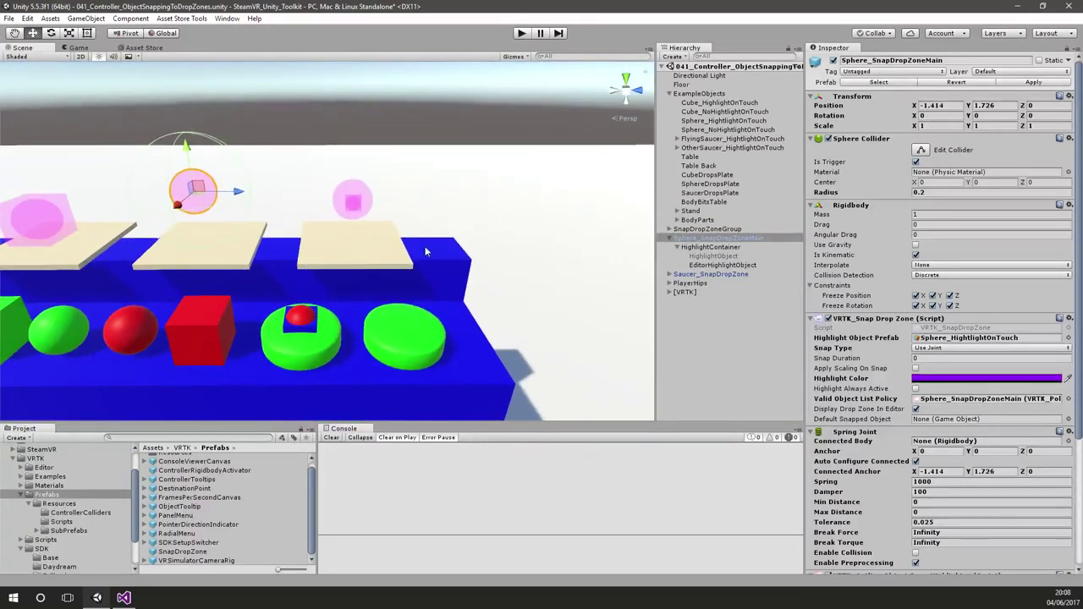
Step: Inspect the saucer drop zone and the FlyingSaucer and OtherSaucer highlight-on-touch objects
left_click(367, 204)
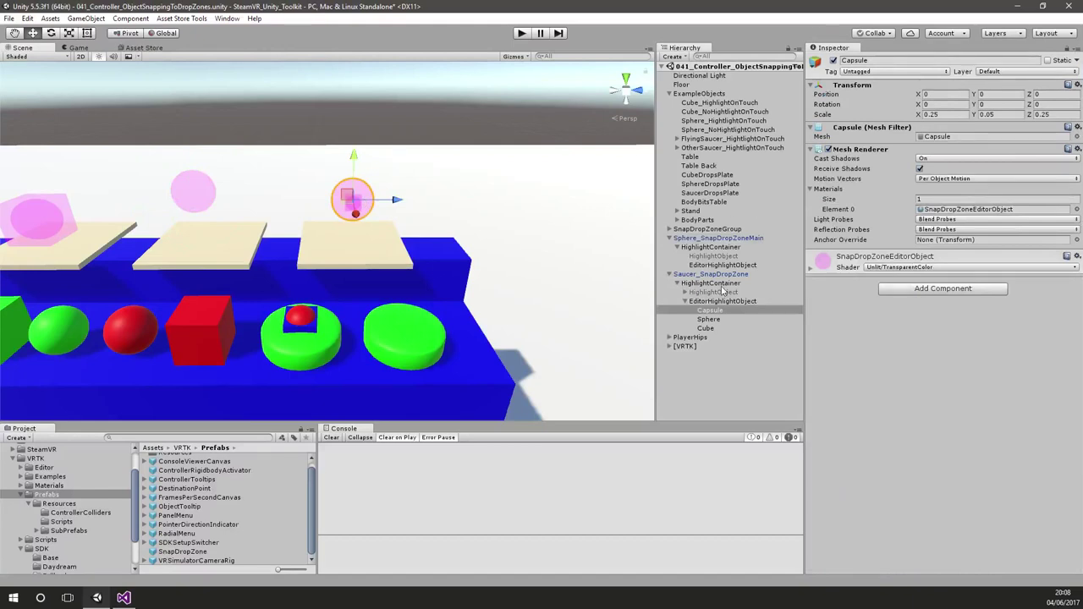
left_click(723, 285)
left_click(723, 276)
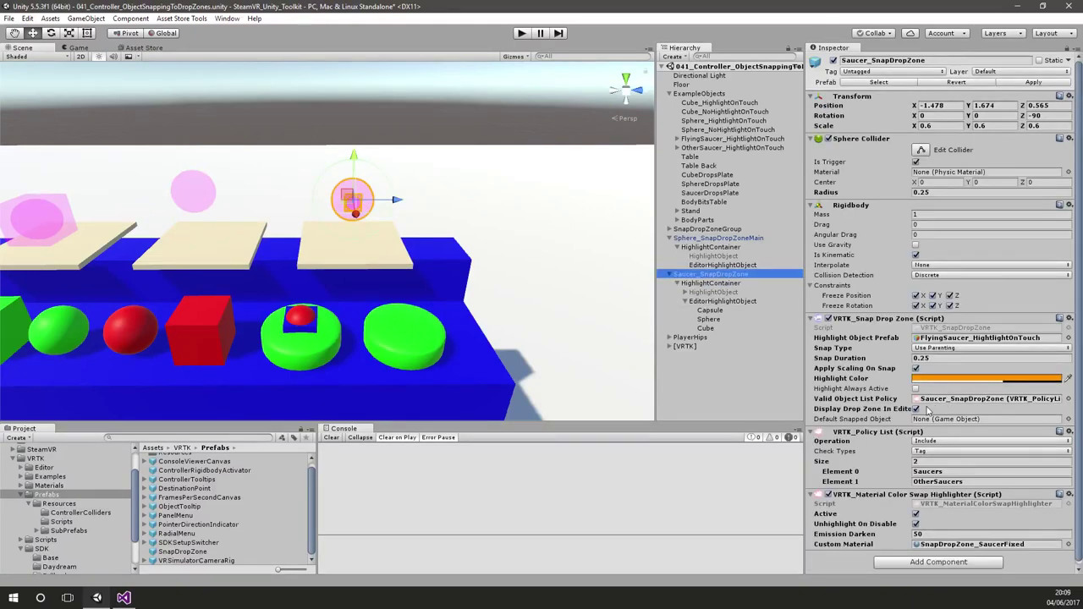
scroll(935, 412, "down", 1)
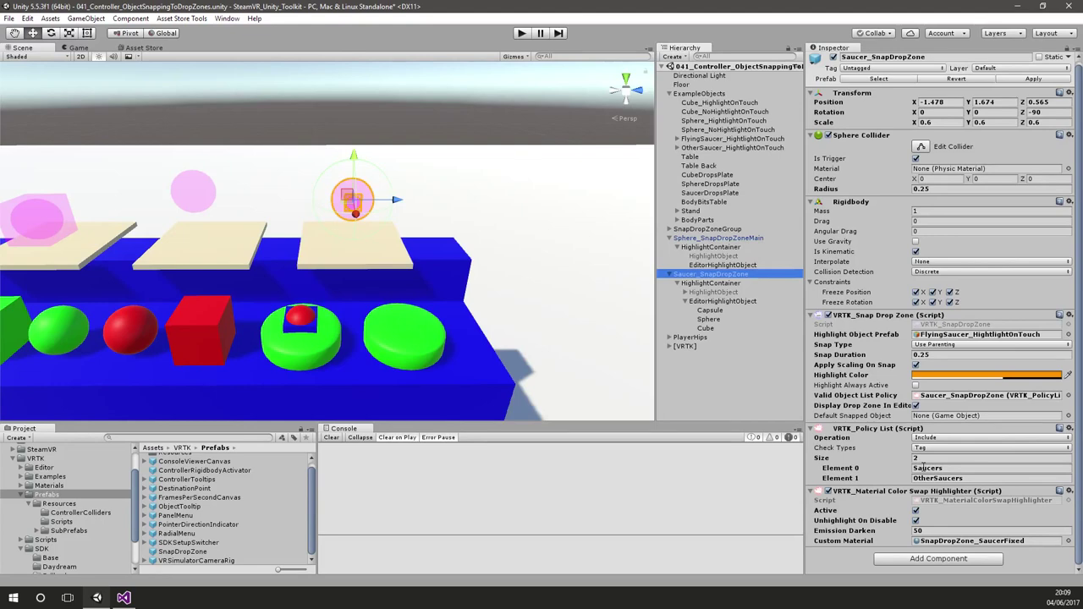
left_click(307, 343)
left_click(723, 139)
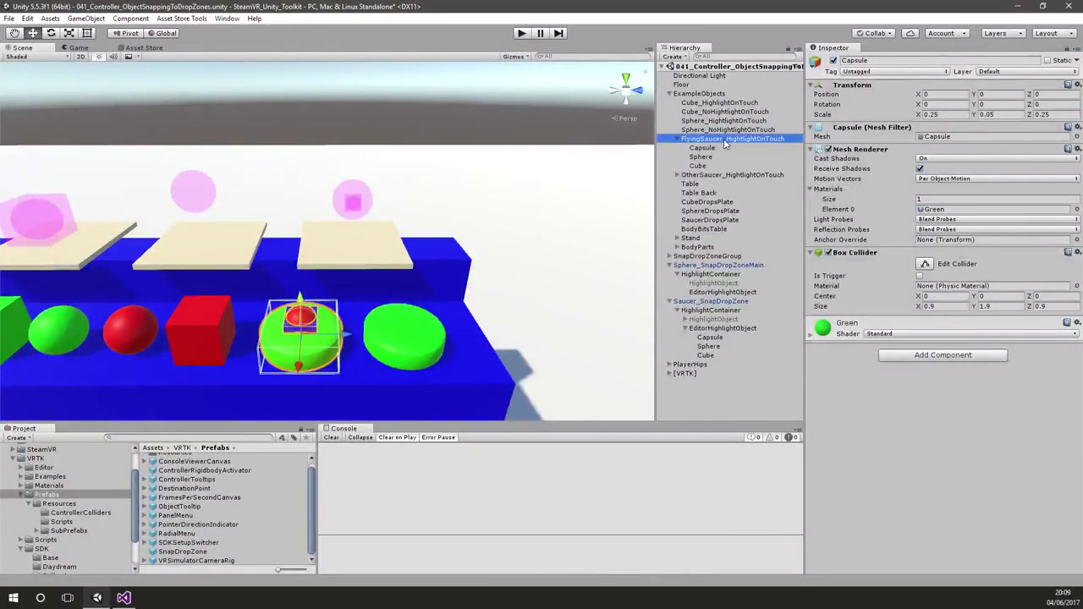
left_click(718, 176)
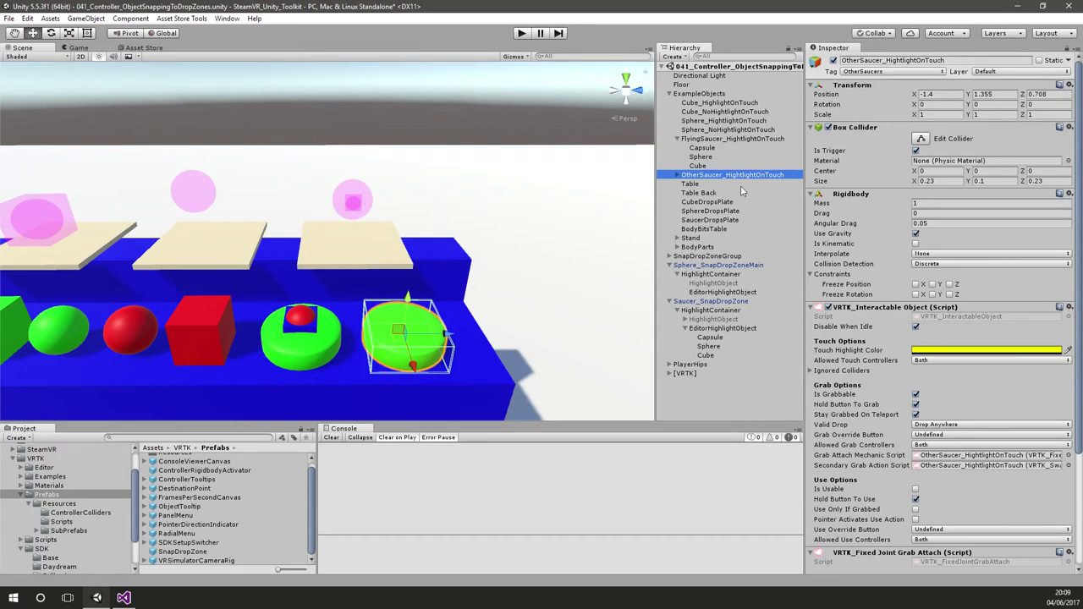
left_click(676, 140)
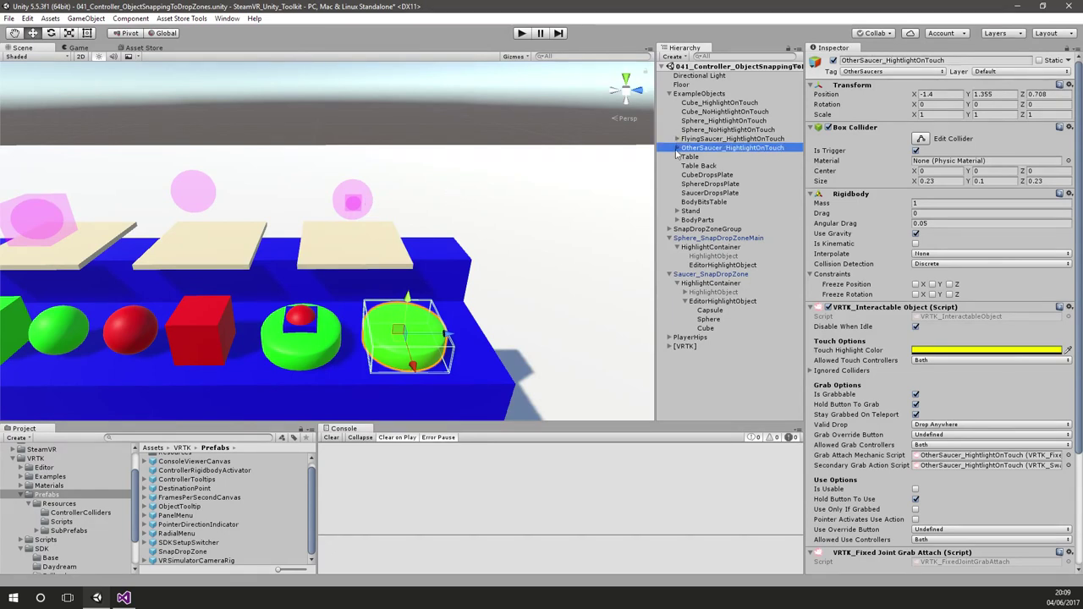
left_click(713, 95)
Step: Select Saucer_SnapDropZone and locate its VRTK_SnapDropZone script in the Project window
left_click(364, 203)
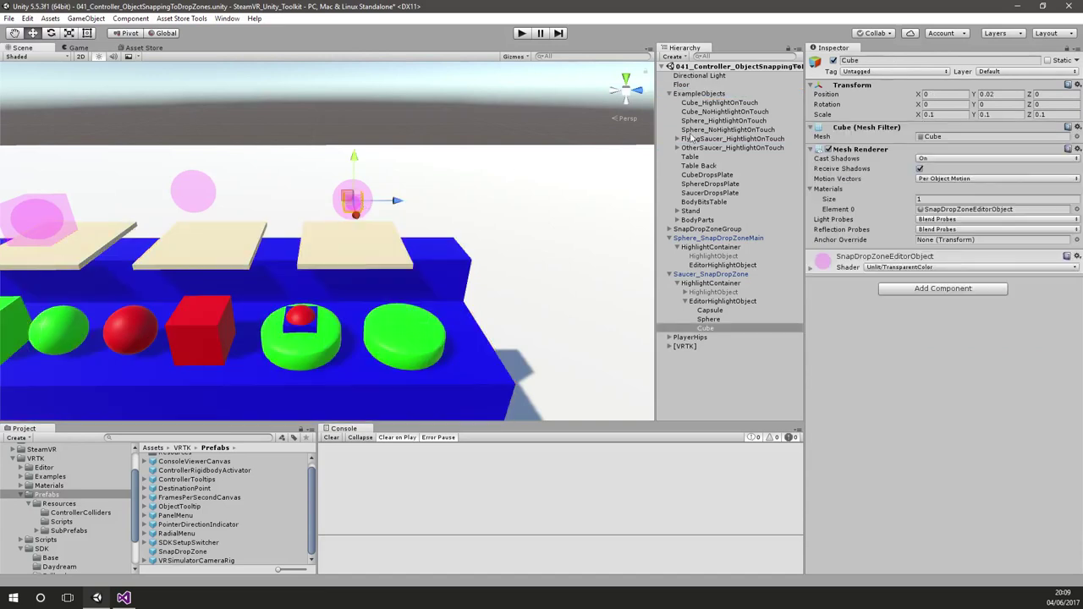
left_click(710, 275)
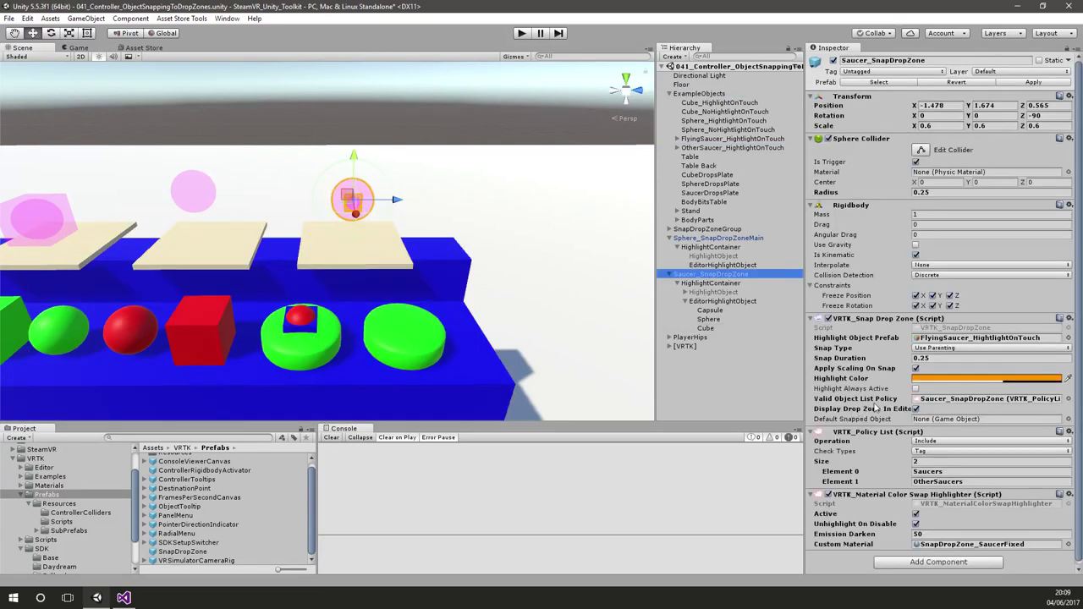
left_click(978, 328)
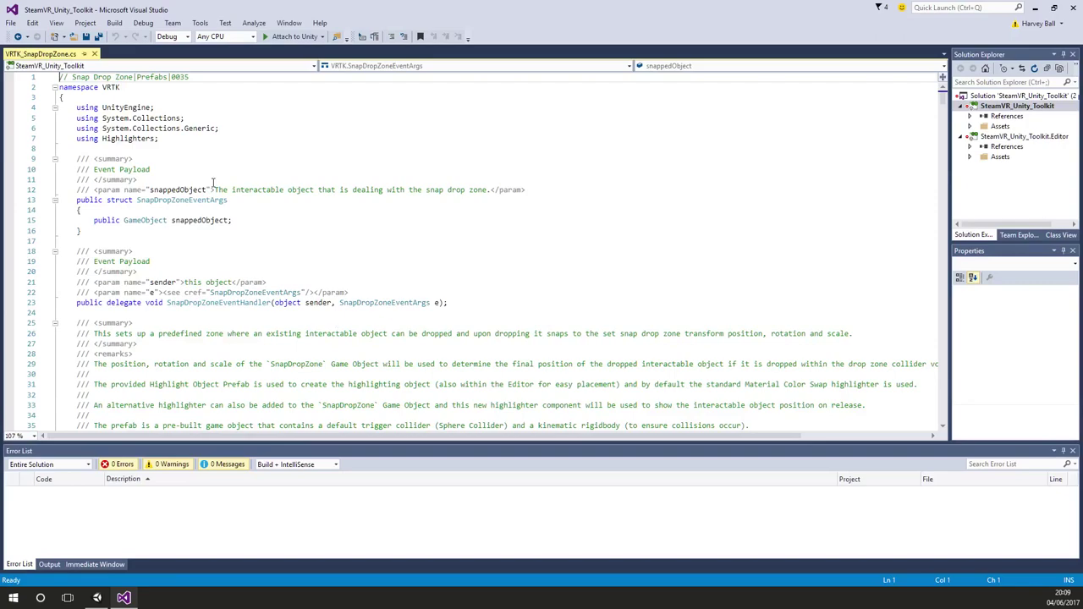
Step: Review VRTK_SnapDropZone.cs, highlighting the ObjectSnappedToDropZone event and the snappedObject payload field
left_click(304, 158)
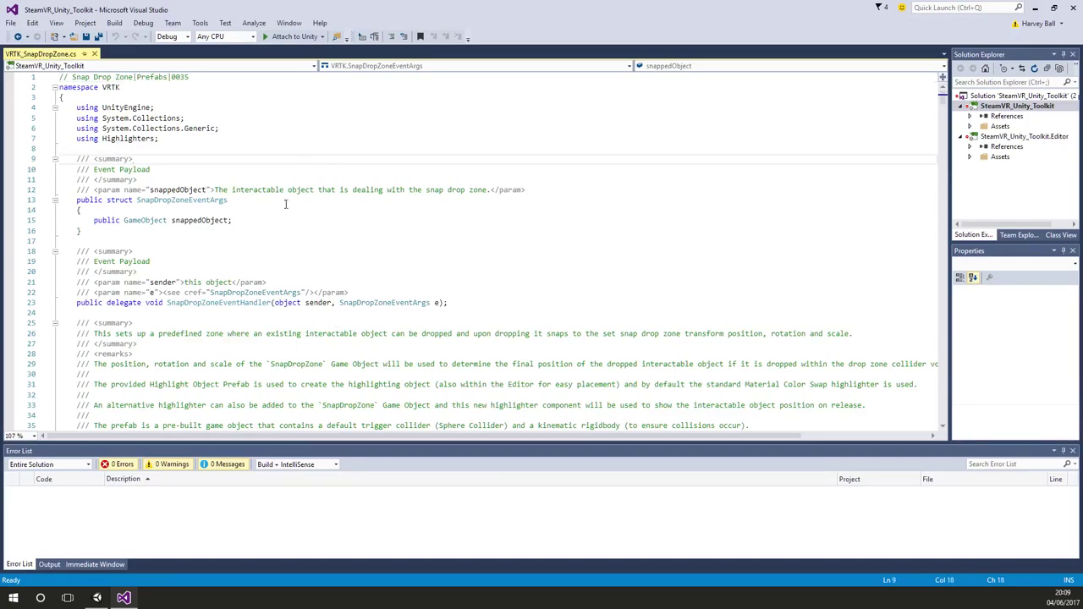
scroll(320, 189, "down", 20)
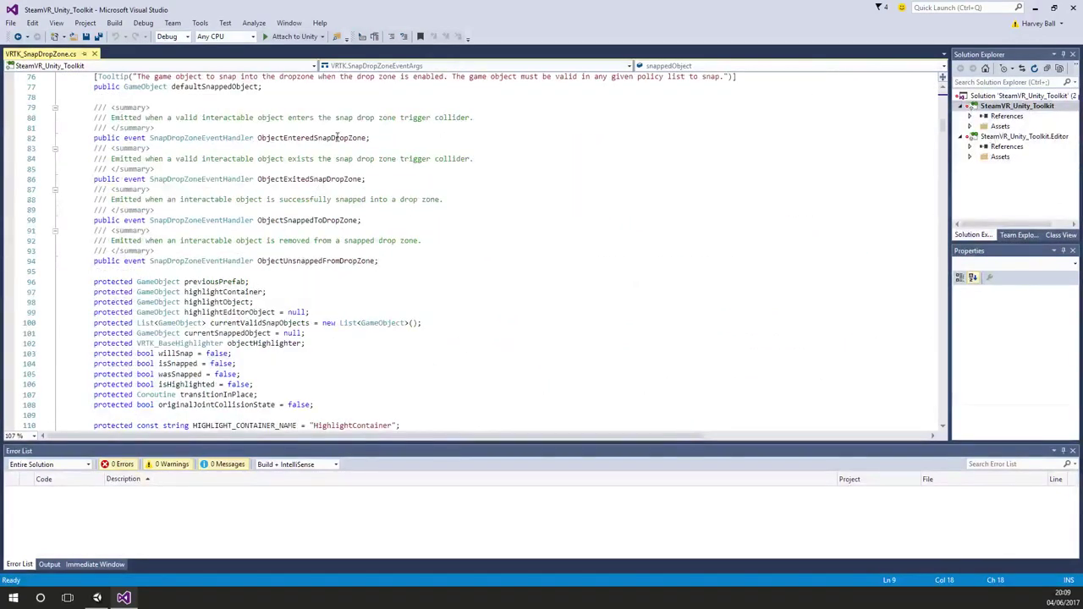
double_click(298, 223)
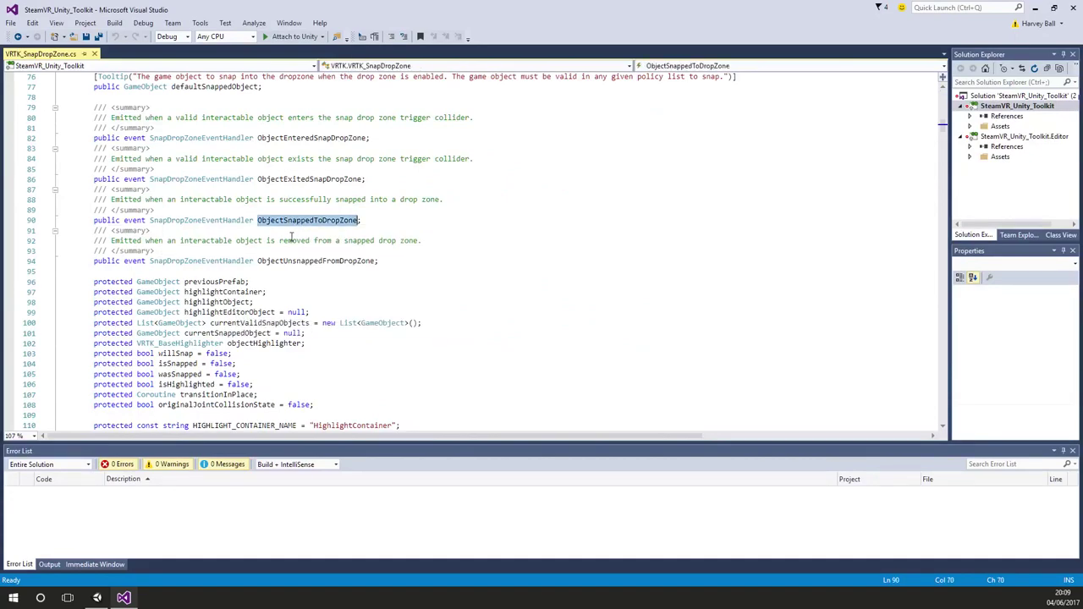
scroll(292, 237, "up", 20)
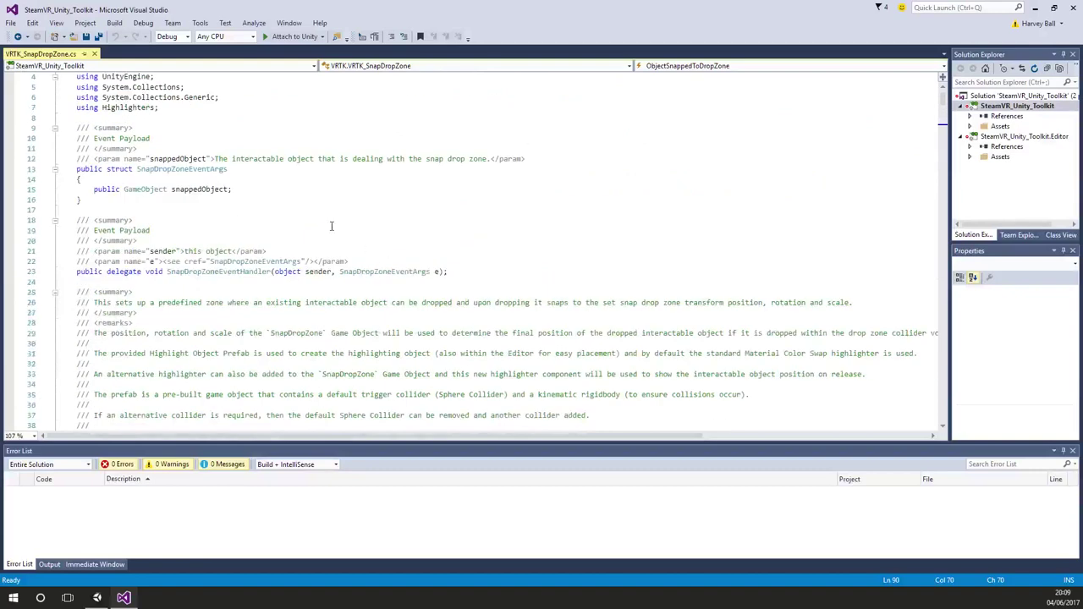
scroll(331, 226, "up", 1)
double_click(199, 220)
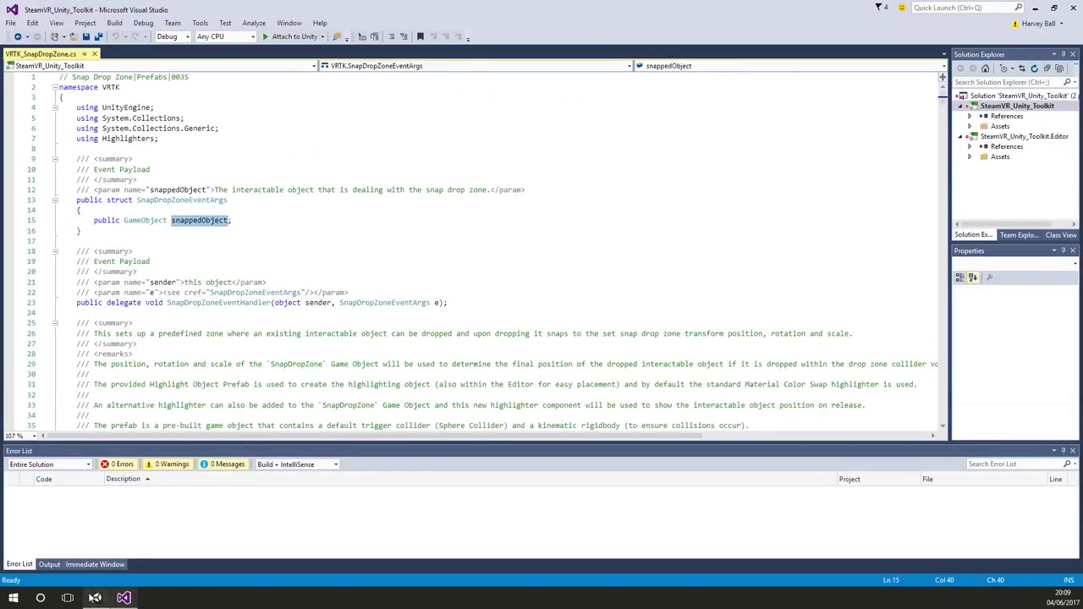
mouse_move(95, 597)
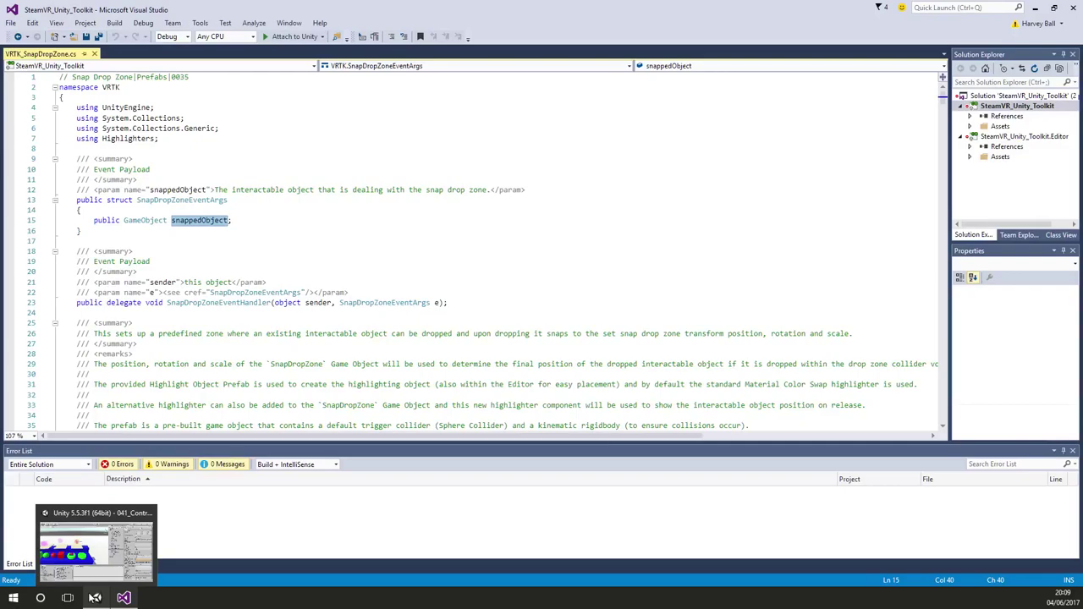
Step: Create a new C# script named LevelLoader in the Assets folder
left_click(95, 597)
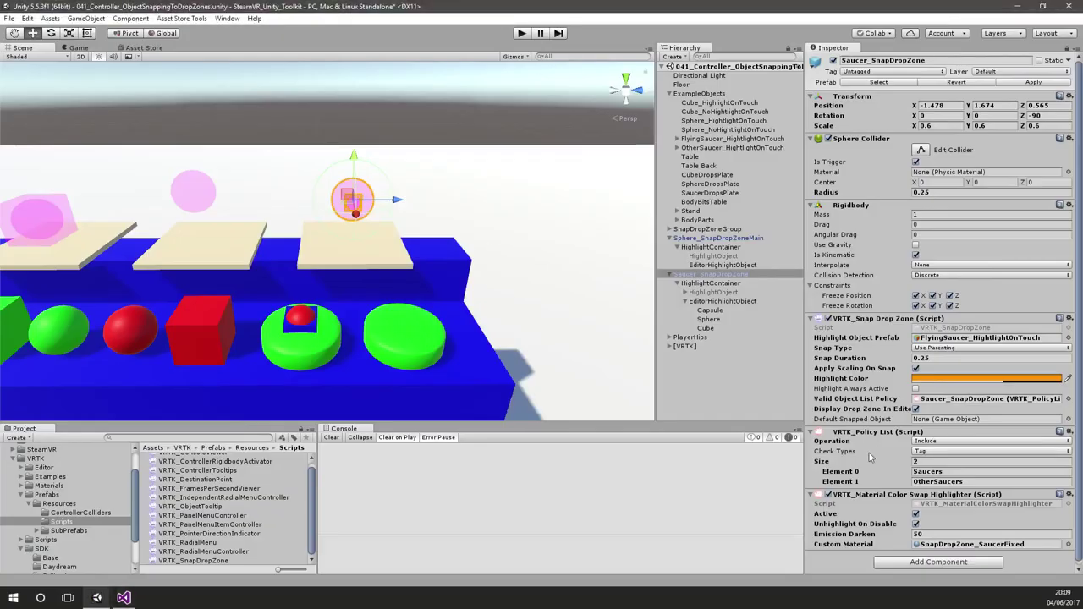
scroll(51, 486, "up", 2)
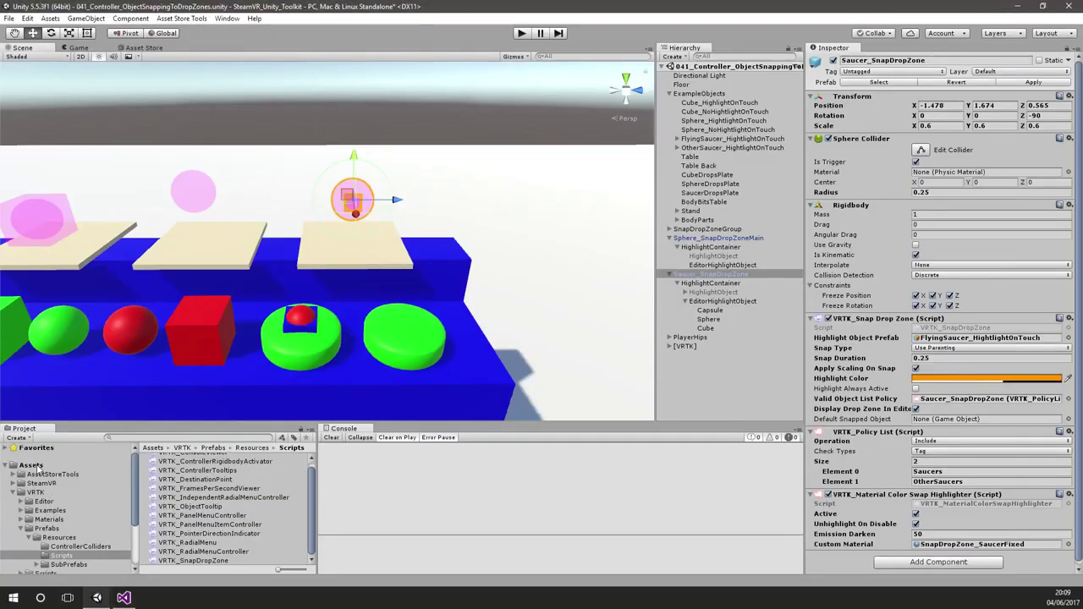
left_click(33, 465)
scroll(880, 313, "down", 2)
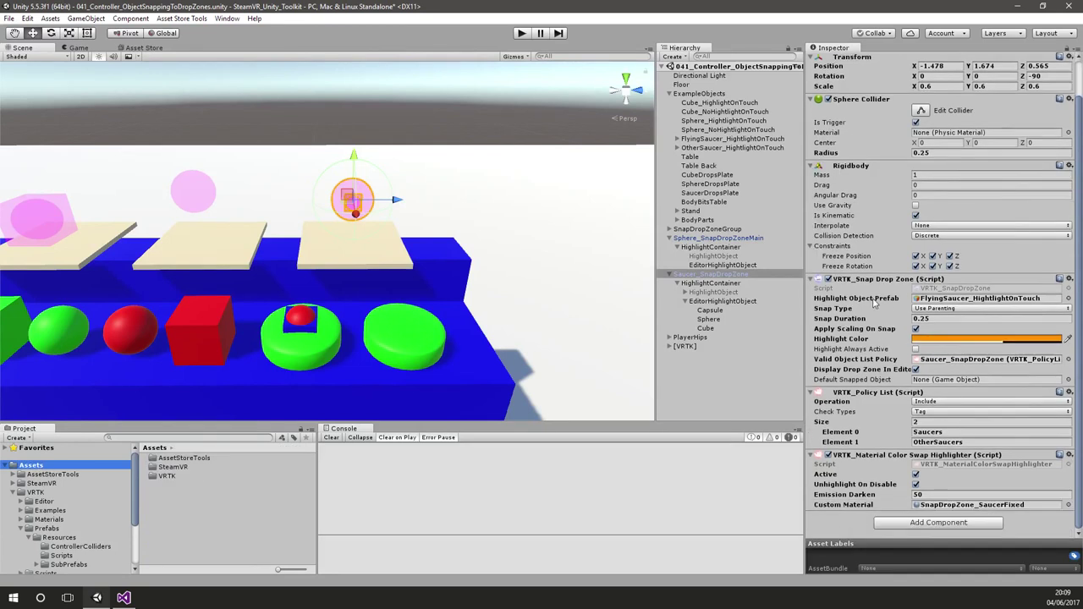
right_click(161, 509)
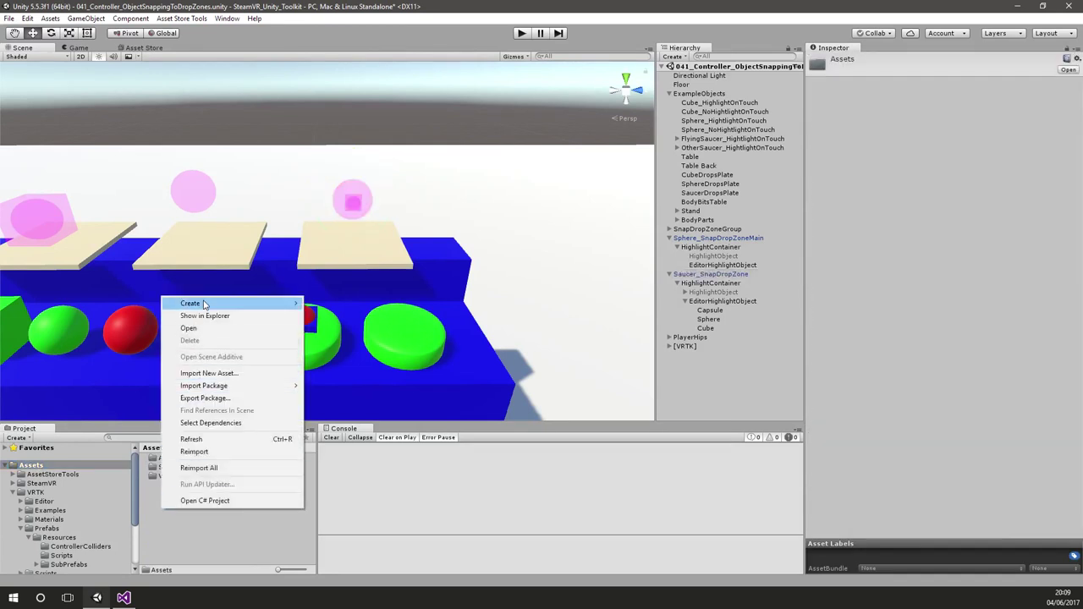
mouse_move(204, 305)
left_click(334, 303)
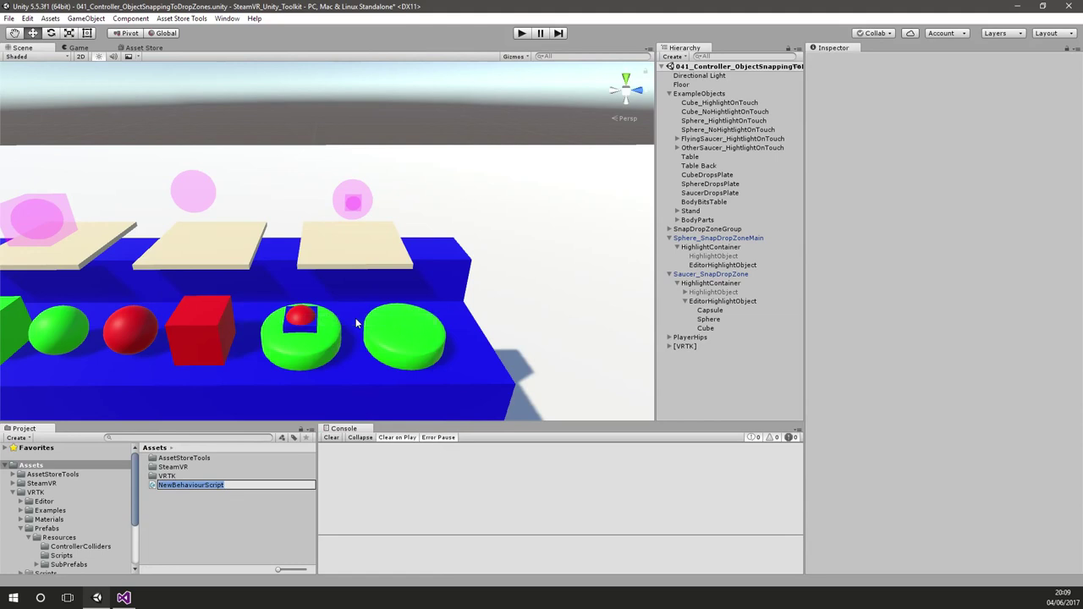
type("LevelLoader")
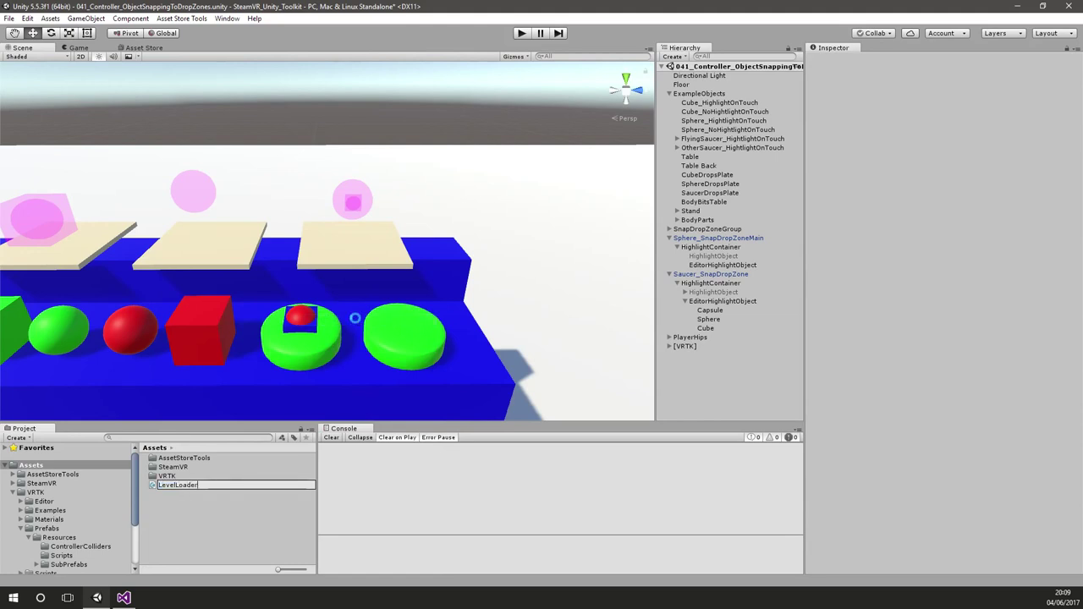
key("Return")
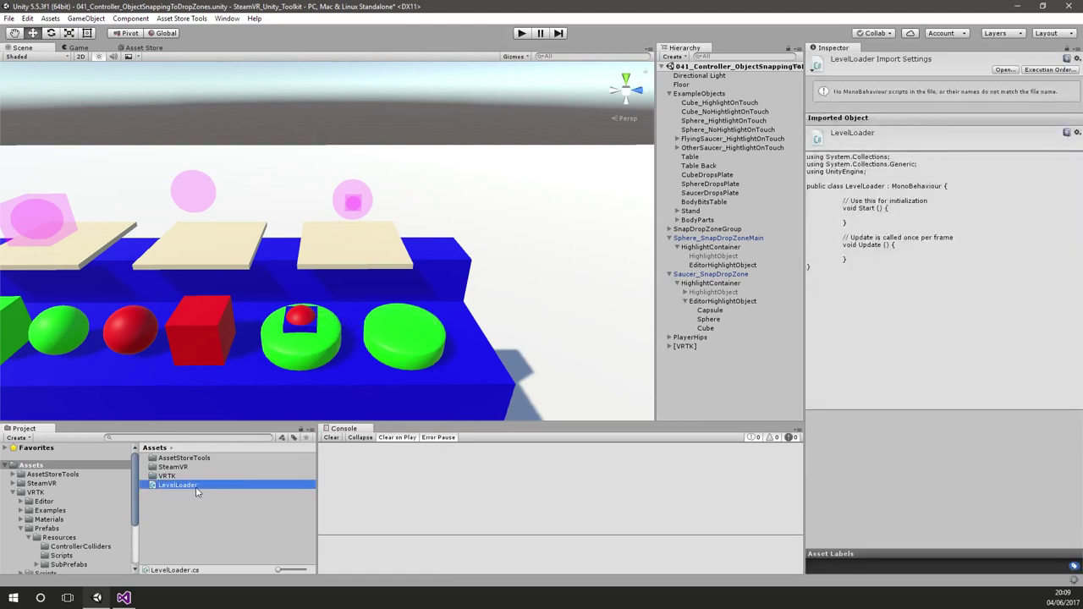
Step: Attach LevelLoader to Saucer_SnapDropZone and open it in the code editor
left_click(717, 275)
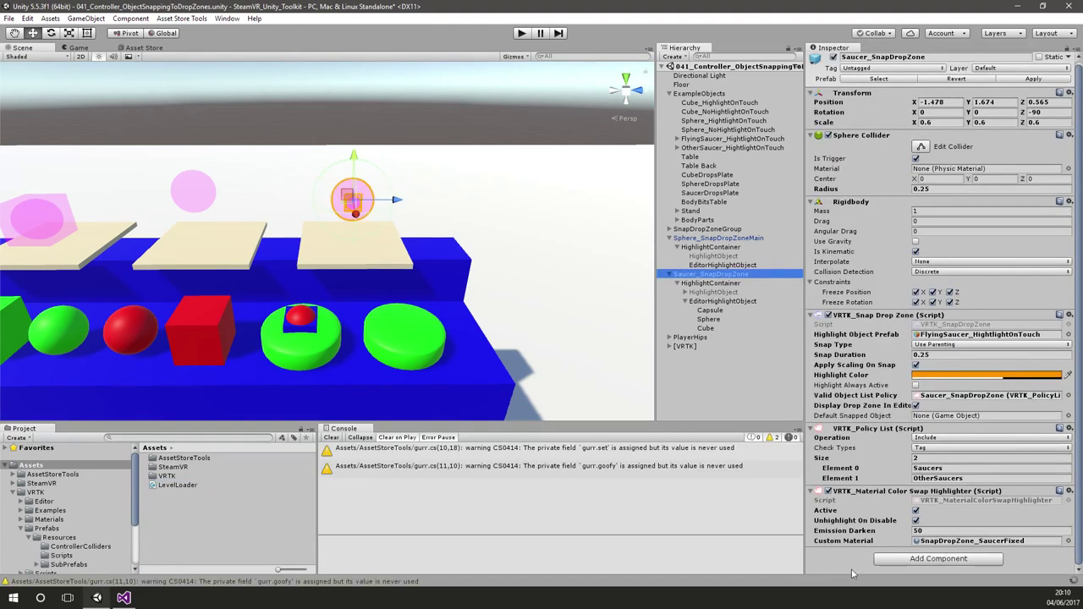
left_click(176, 489)
left_click(177, 488)
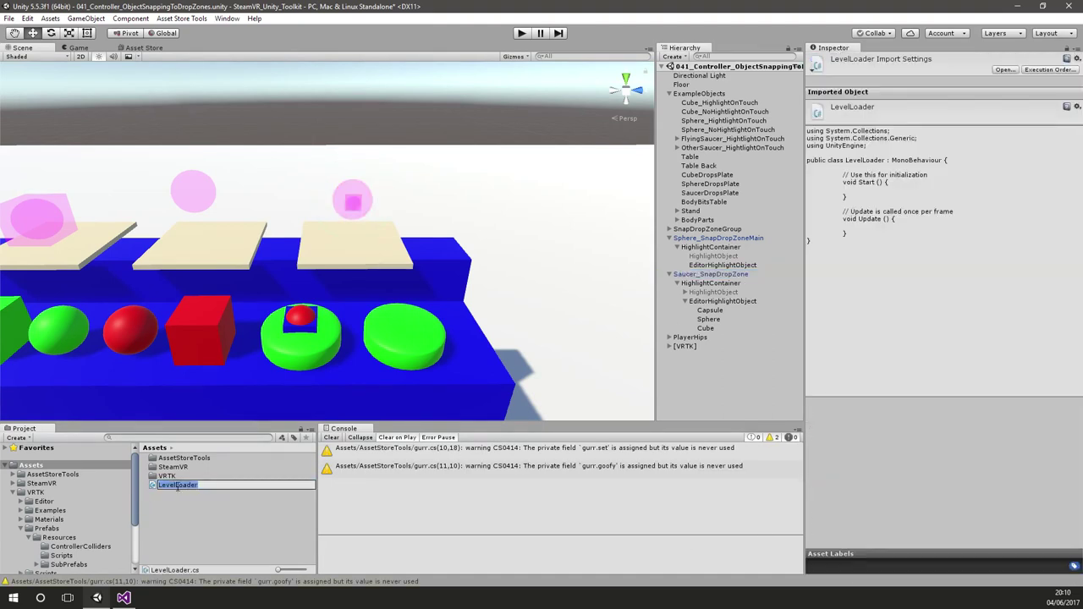
left_click(715, 275)
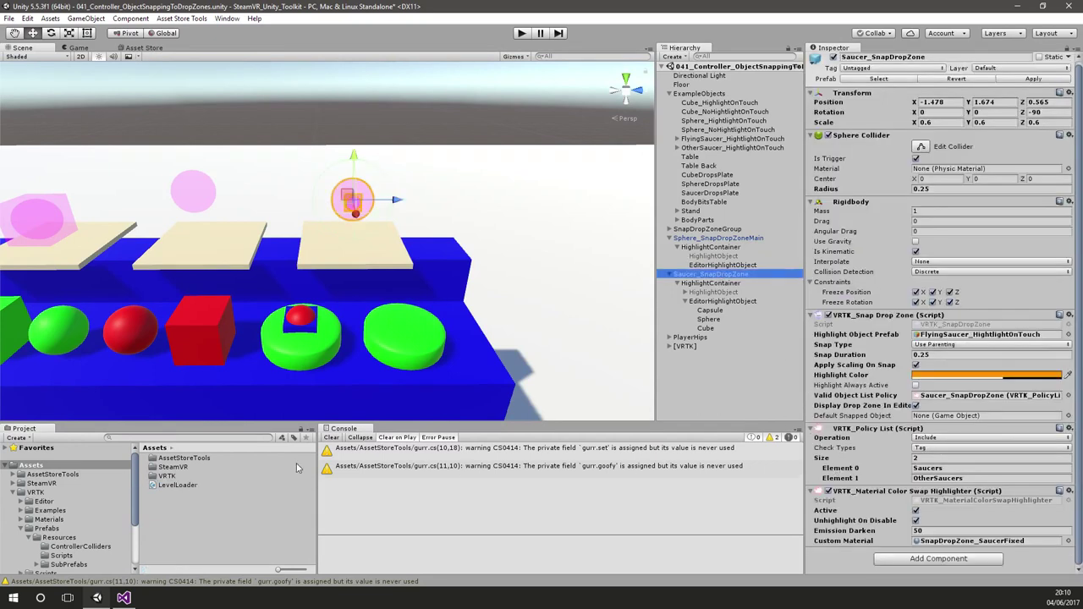
left_click_drag(161, 486, 888, 572)
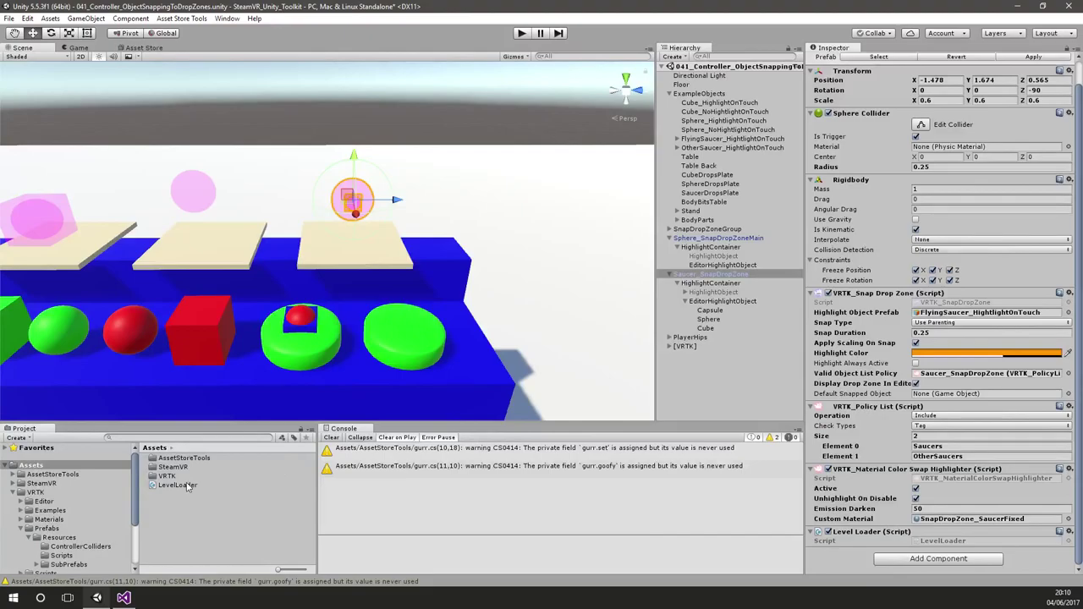
left_click(188, 487)
double_click(188, 487)
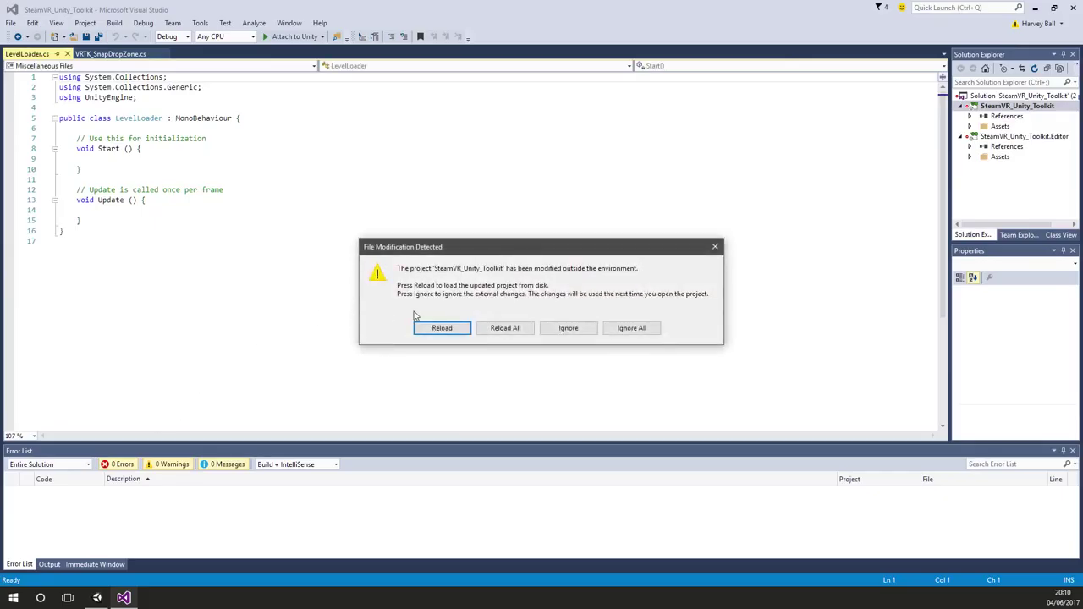
Step: Reload the externally modified project in Visual Studio and click into LevelLoader.cs
left_click(465, 328)
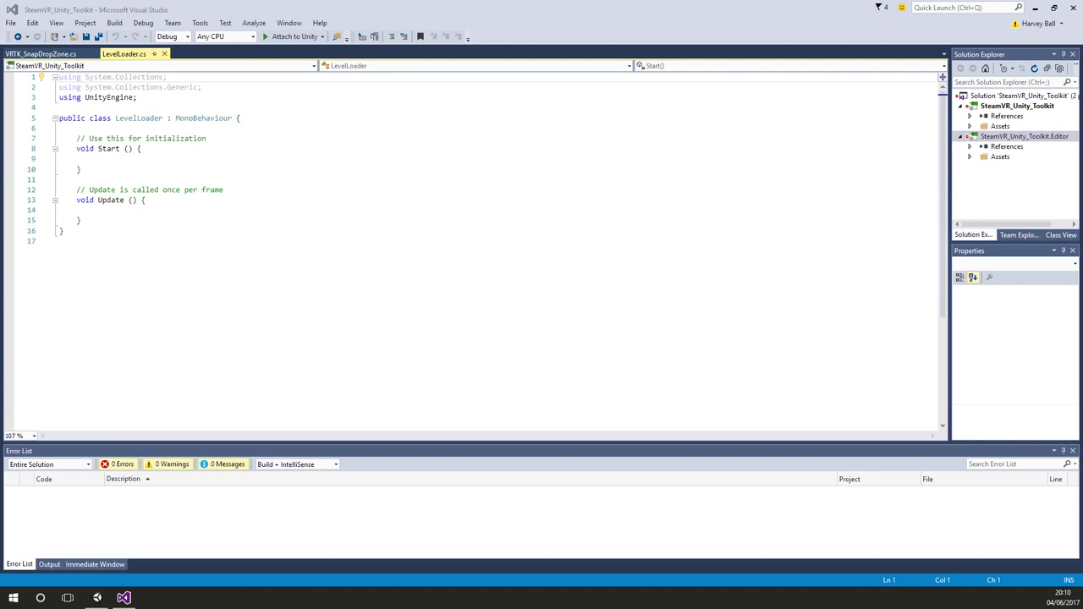
left_click(114, 200)
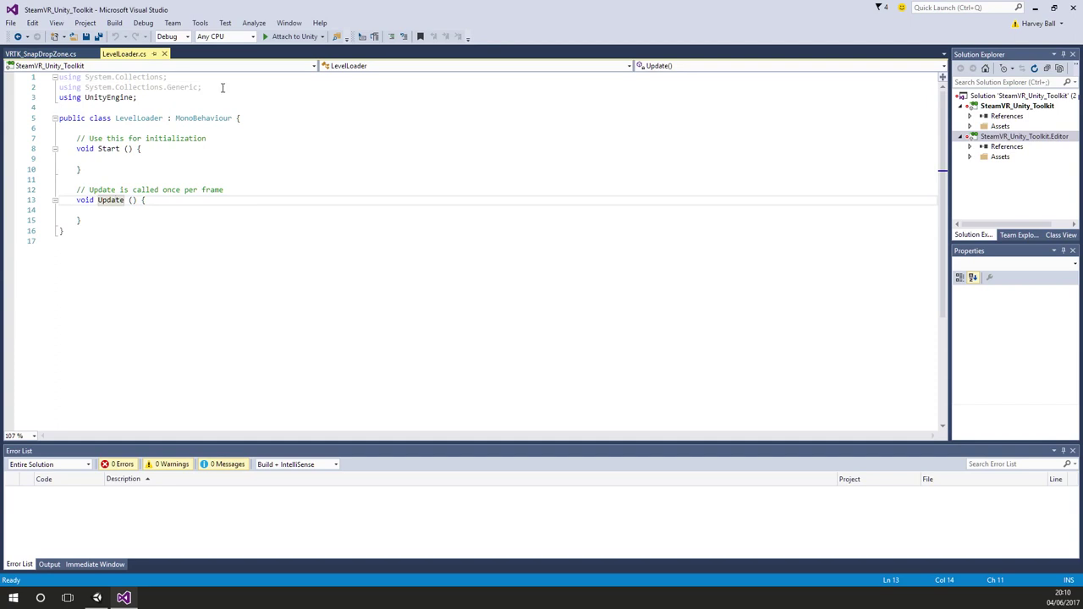
Step: Delete the two unused using lines at the top of LevelLoader.cs
left_click_drag(202, 87, 80, 77)
key("shift+Home")
key("Delete")
key("Delete")
key("Down")
key("Down")
key("Down")
key("Down")
key("Down")
key("Down")
key("Down")
key("Down")
key("Down")
key("Down")
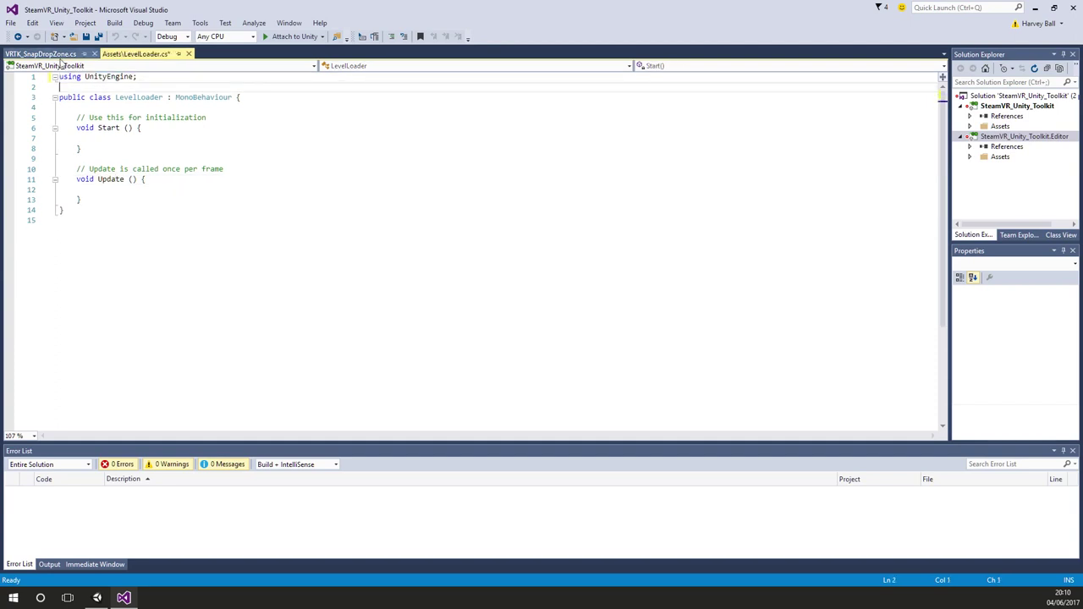
Step: Delete the initialization comment and rename the Start method to OnEnable
key("Down")
key("Down")
key("End")
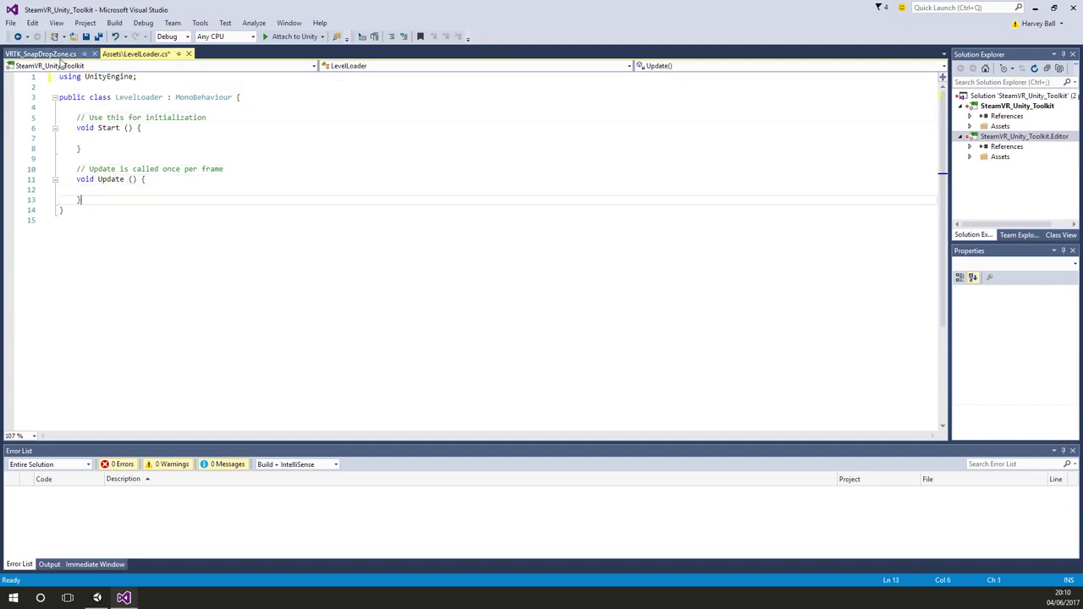
key("Up")
key("Down")
key("Up")
key("Up")
key("Up")
key("Up")
key("Up")
key("Up")
key("Up")
key("Up")
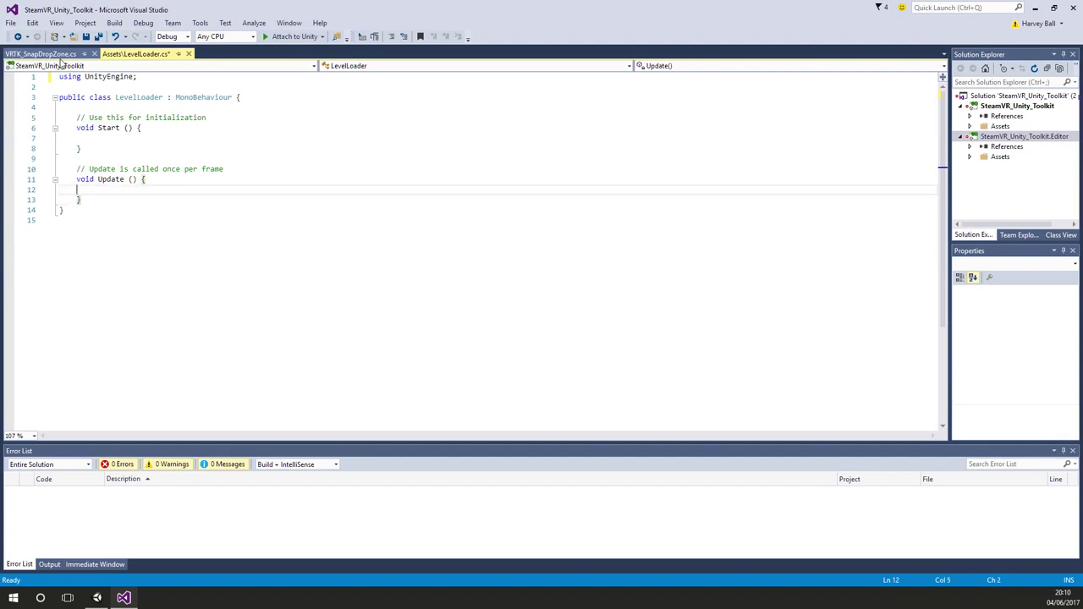
key("End")
key("shift+Home")
key("shift+Home")
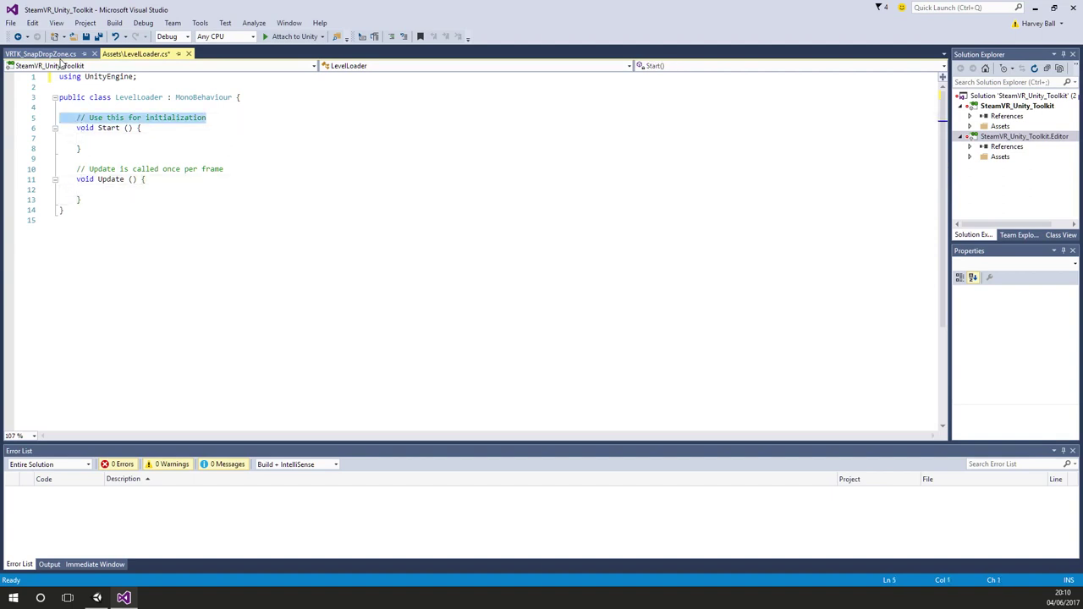
key("Delete")
key("Delete")
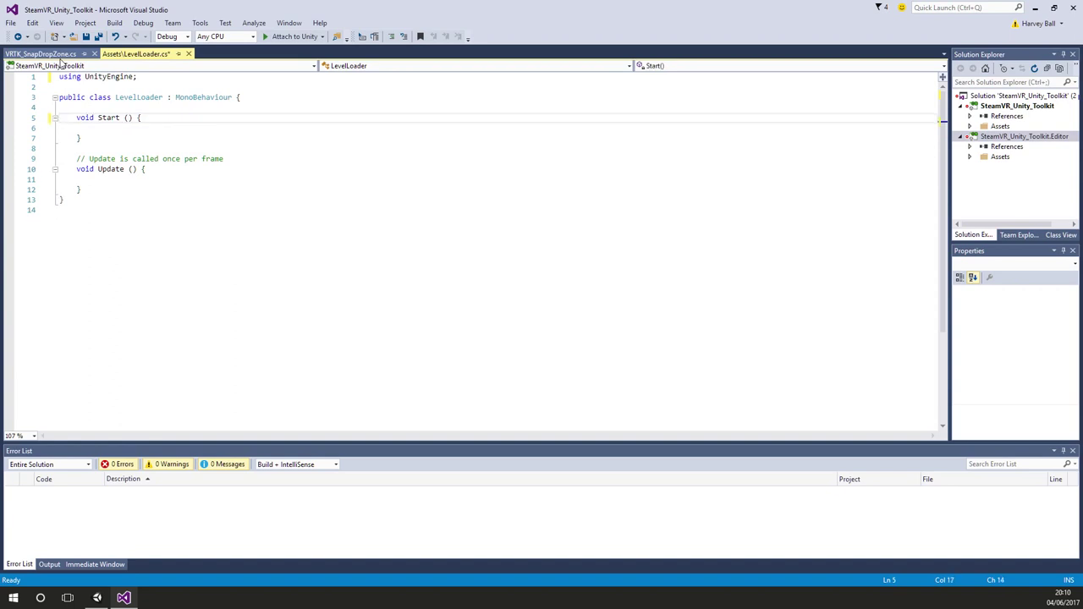
key("Left")
key("Left")
key("ctrl+shift+Left")
type("OnEnable")
Step: Delete the Update method with its comment and the blank line above OnEnable
key("Down")
key("Down")
key("Down")
key("Down")
key("Down")
key("Down")
key("Down")
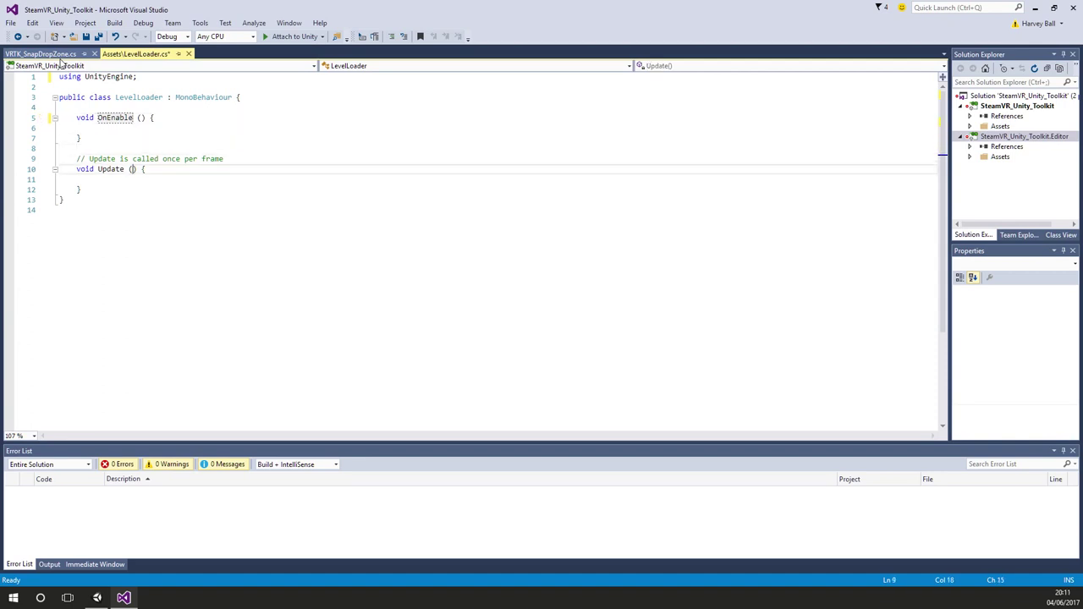
key("shift+Up")
key("shift+Up")
key("shift+Up")
key("shift+Up")
key("BackSpace")
key("BackSpace")
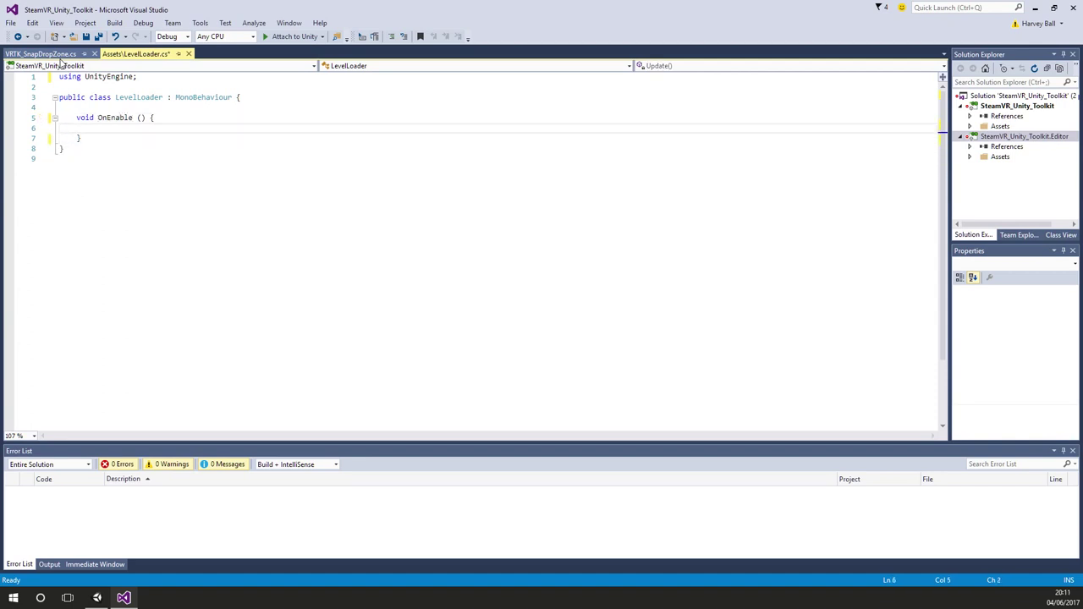
key("Up")
key("Up")
key("Up")
key("Delete")
key("Down")
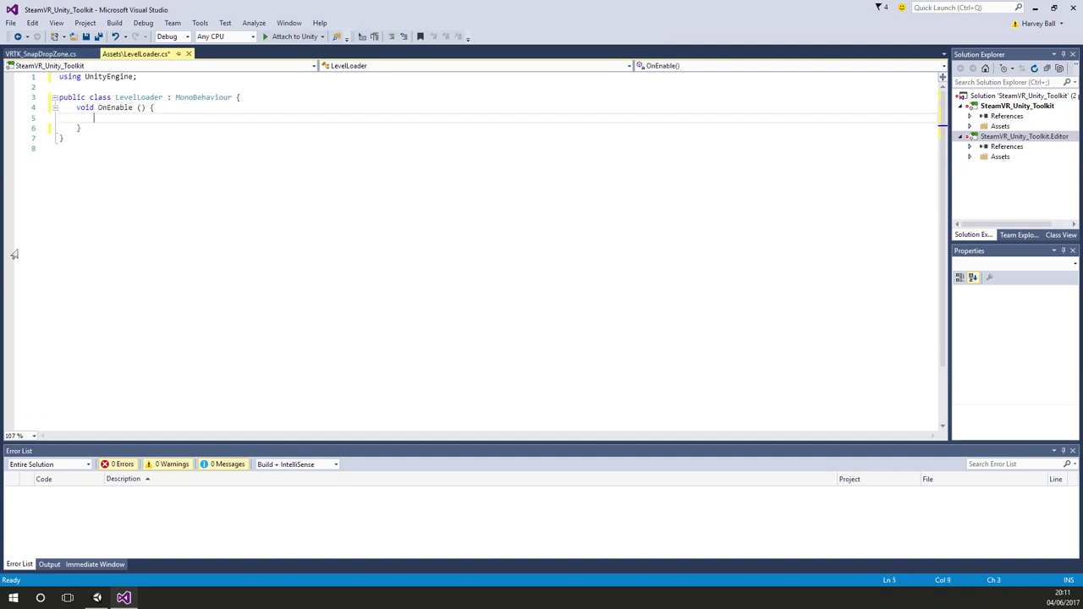
Step: Open VRTK_DestinationMarker.cs from Assets > VRTK > Scripts > Pointers in Visual Studio
left_click(97, 597)
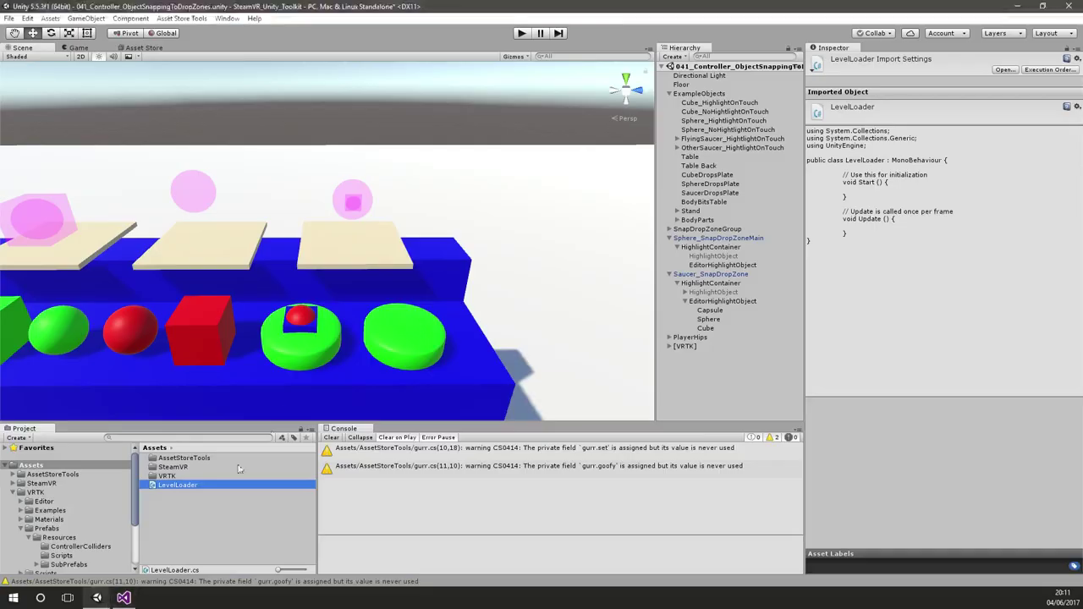
left_click_drag(138, 498, 95, 511)
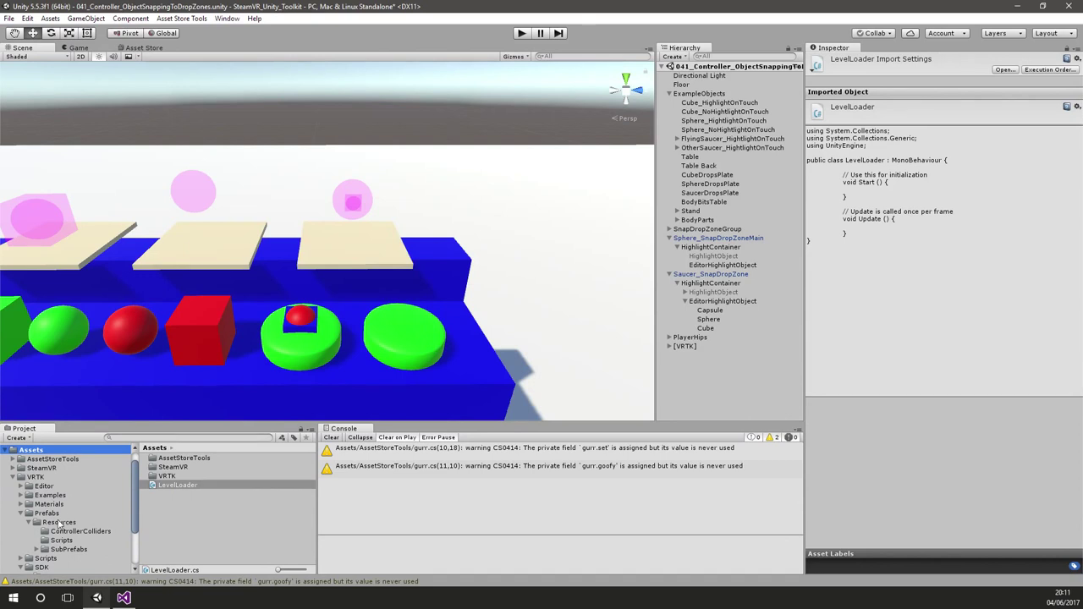
left_click(42, 560)
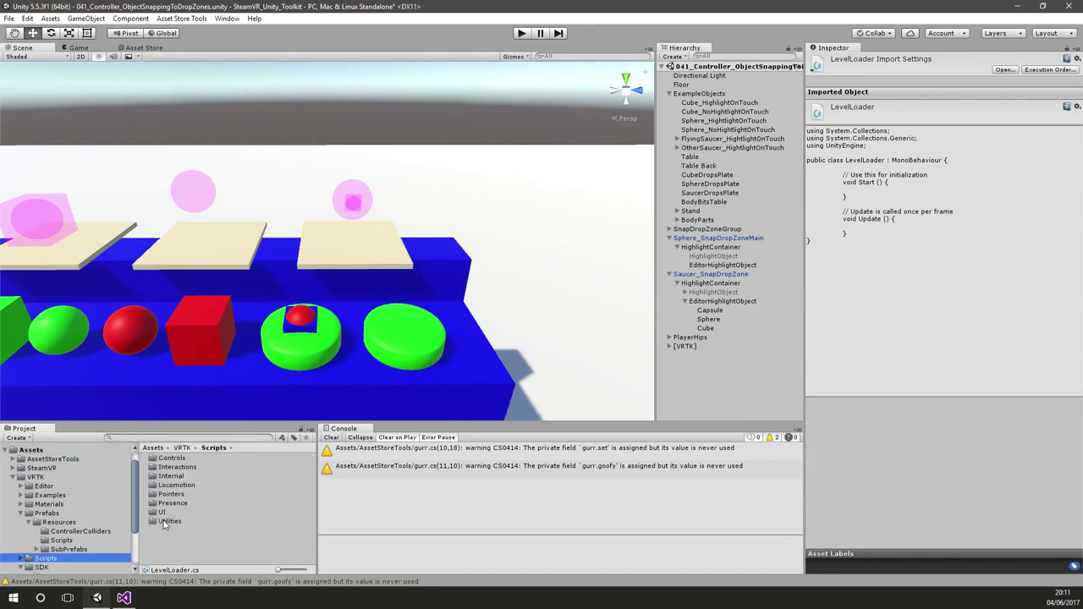
left_click(188, 485)
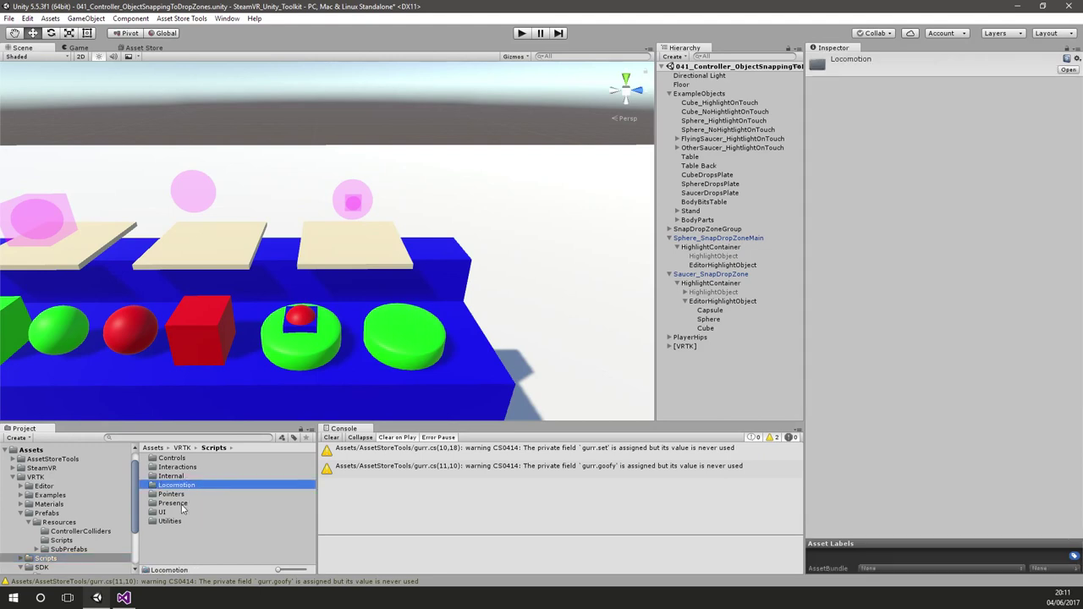
double_click(175, 496)
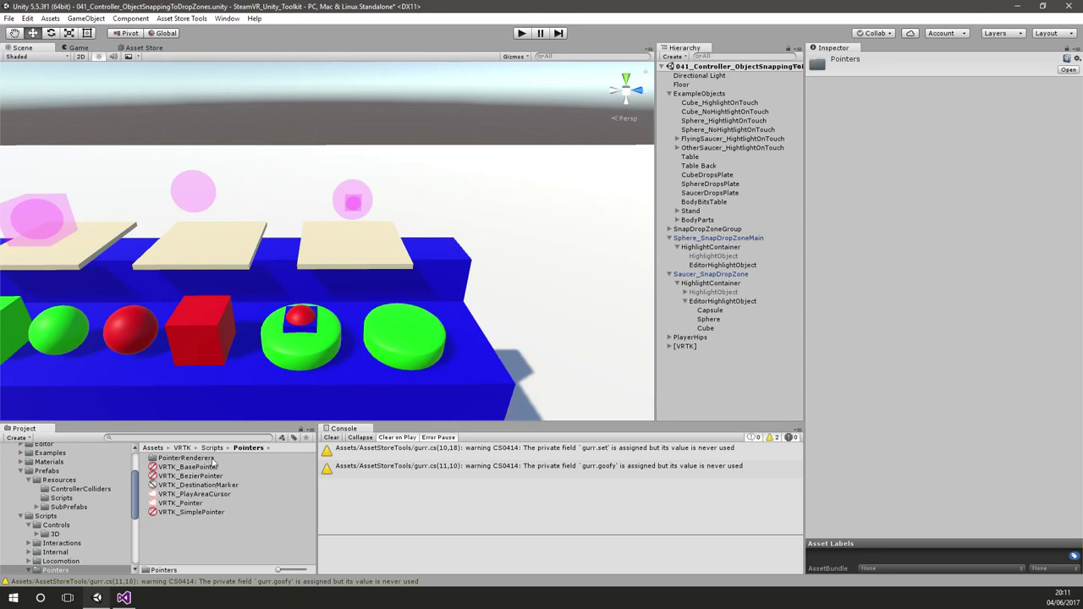
double_click(205, 485)
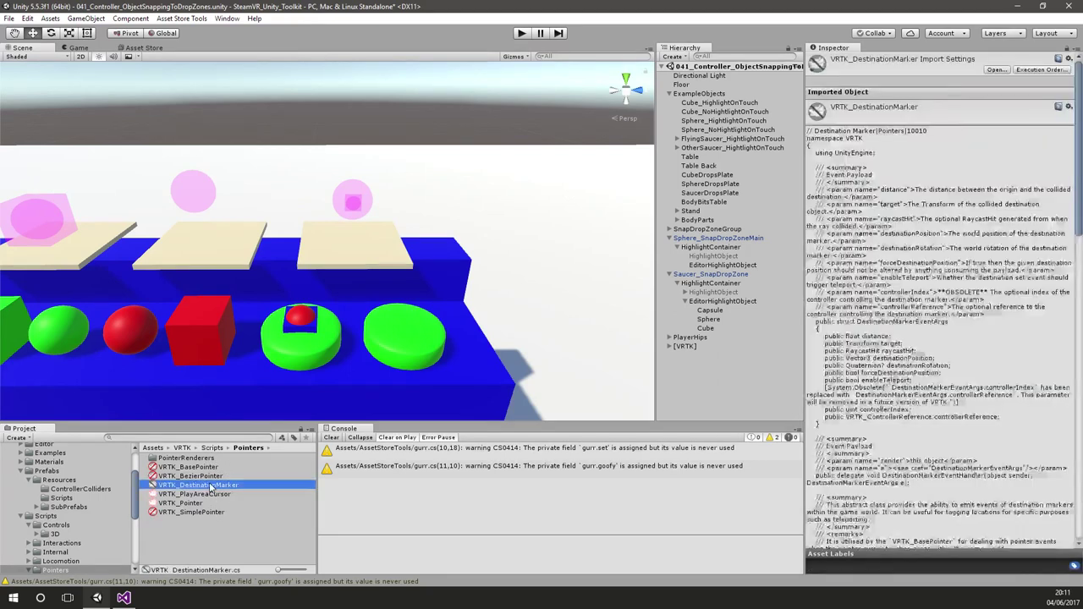
scroll(293, 321, "down", 14)
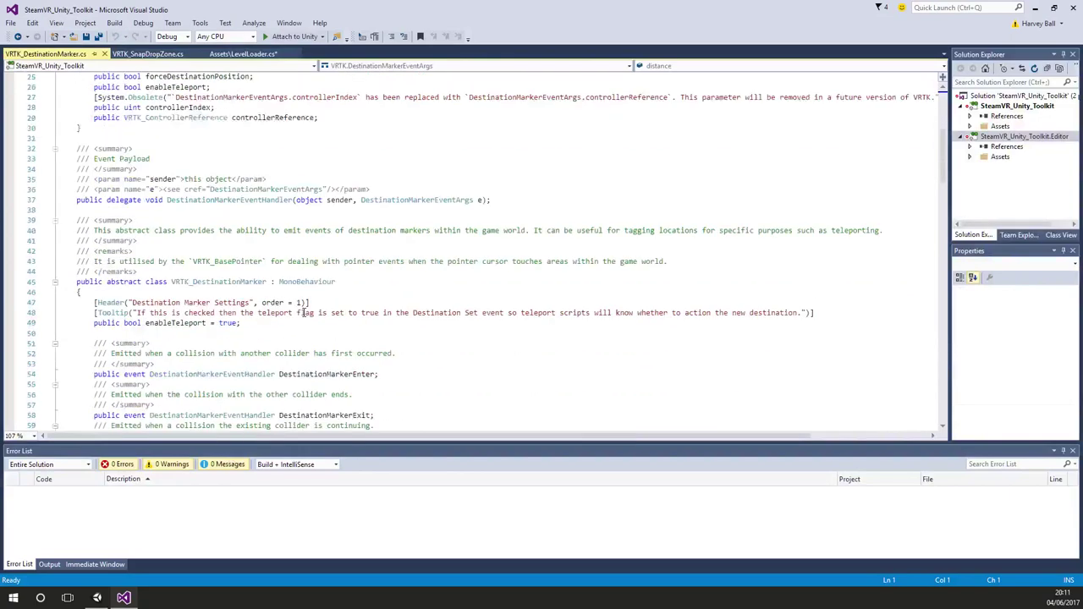
Step: Close VRTK_DestinationMarker and open VRTK_Pointer from Unity in the code editor
scroll(304, 312, "down", 16)
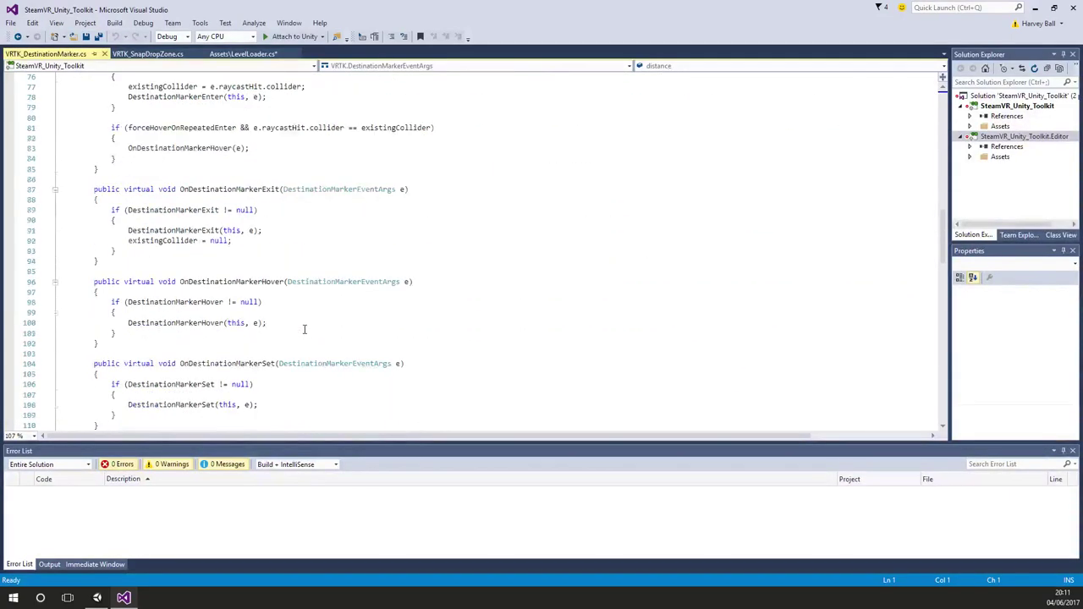
scroll(304, 330, "down", 11)
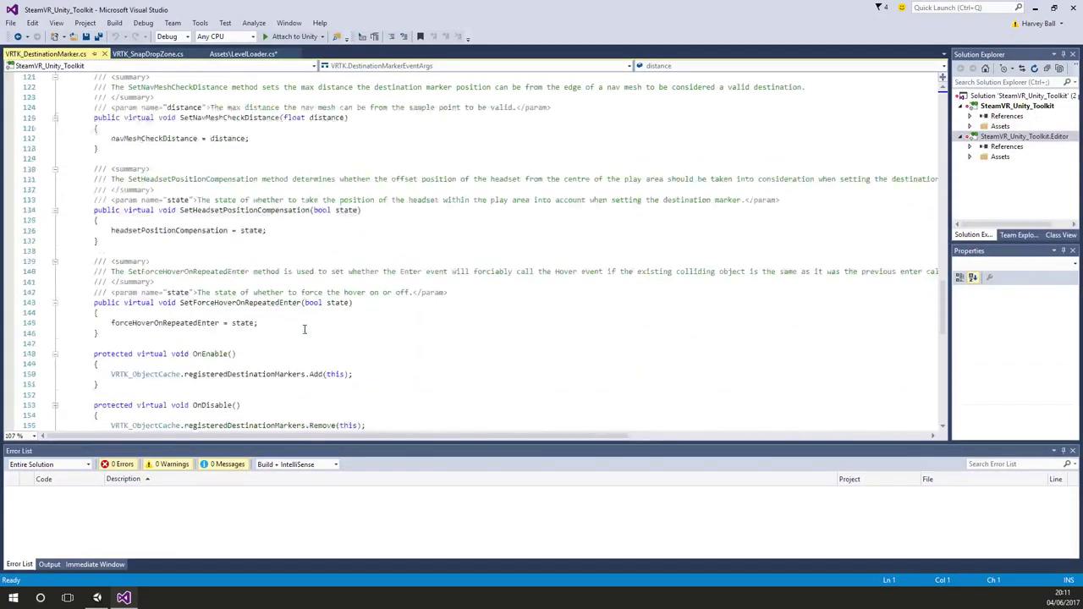
scroll(263, 296, "up", 4)
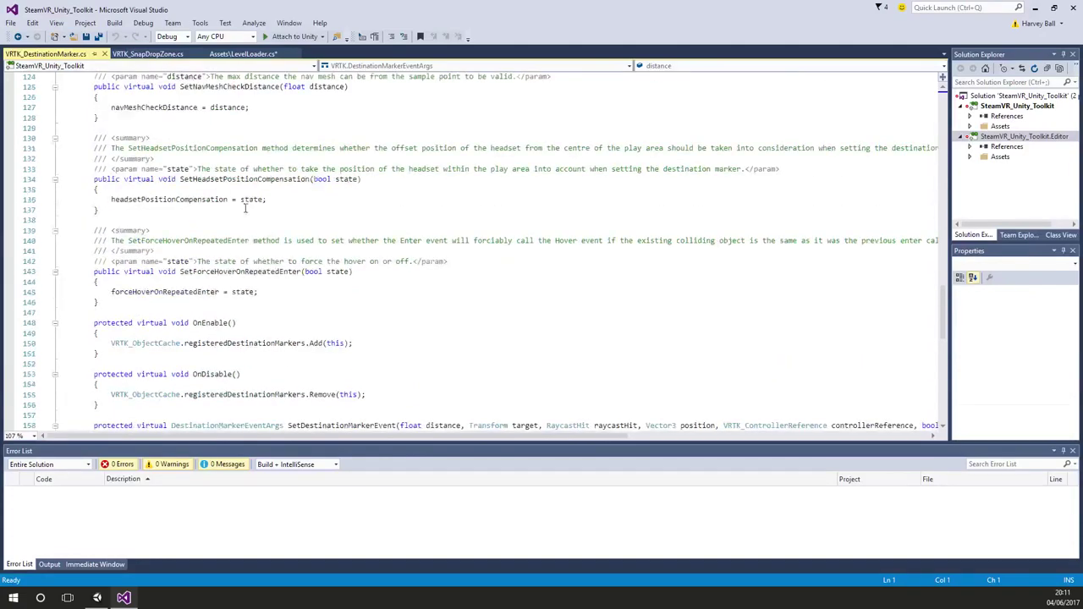
left_click(104, 53)
left_click(101, 598)
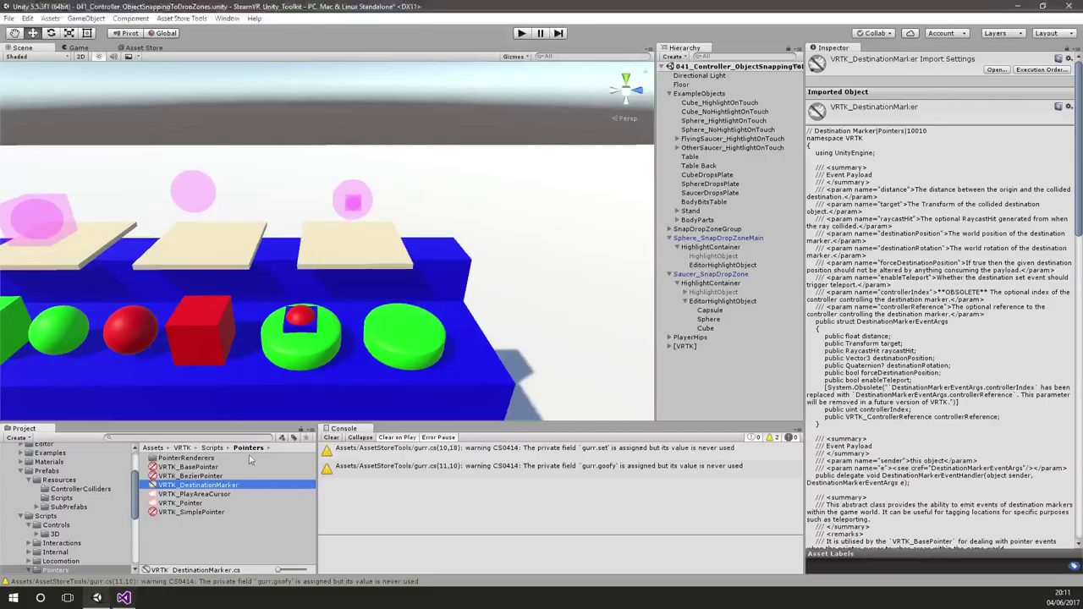
double_click(209, 502)
scroll(330, 353, "down", 20)
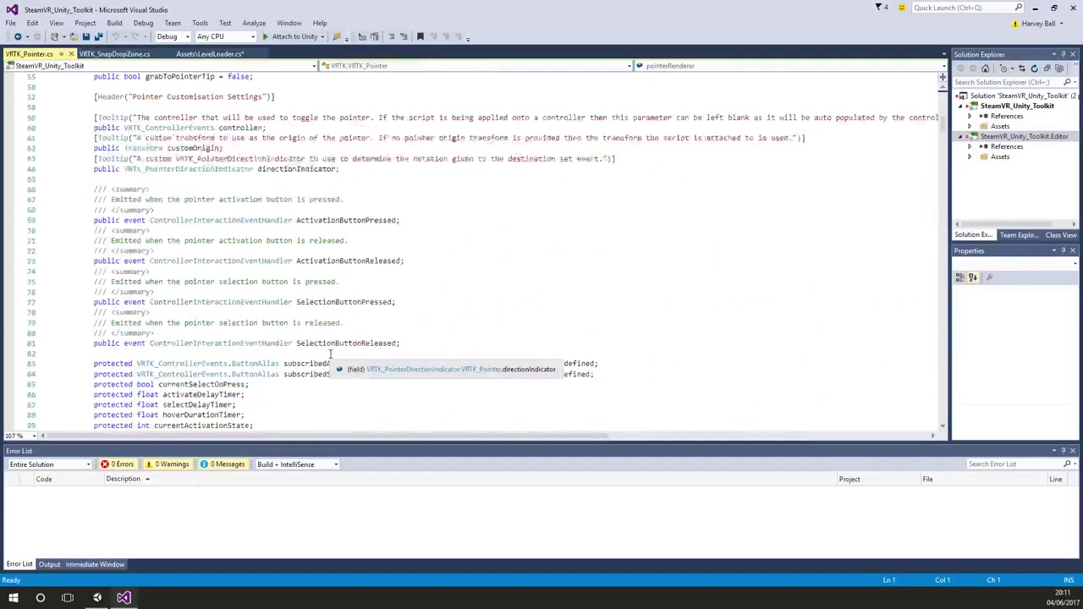
scroll(332, 356, "down", 7)
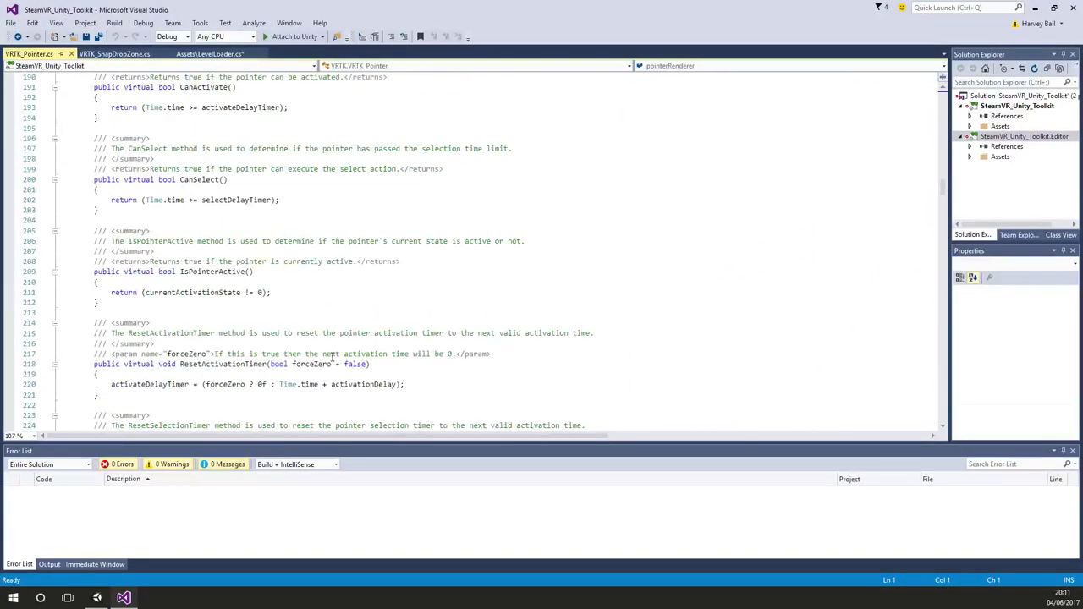
scroll(330, 347, "down", 18)
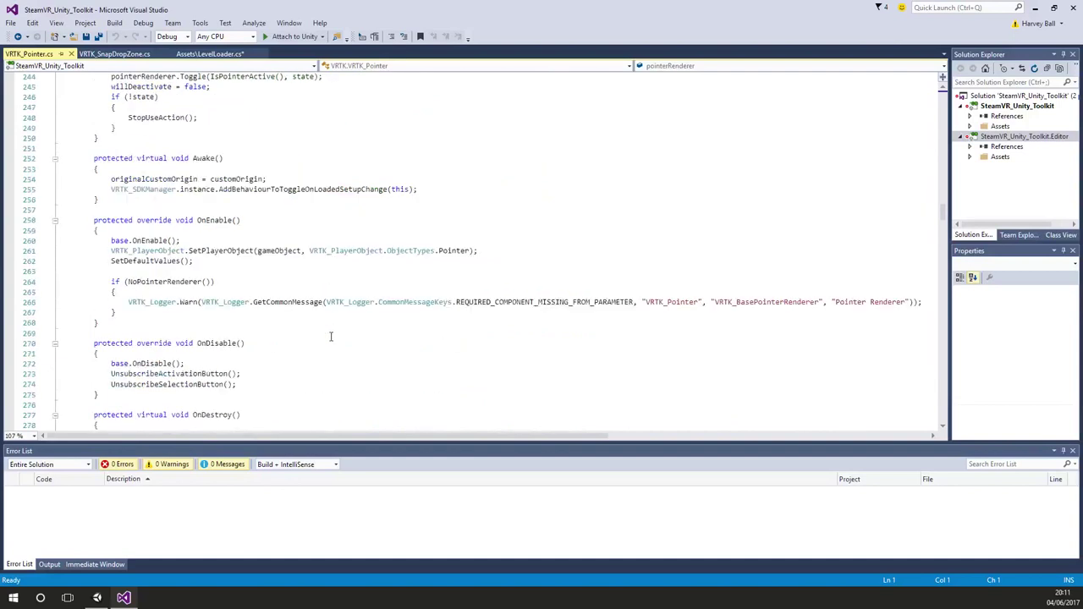
Step: Copy VRTK_Pointer's Awake method and paste it into LevelLoader
left_click(199, 159)
key("Down")
key("Down")
key("Down")
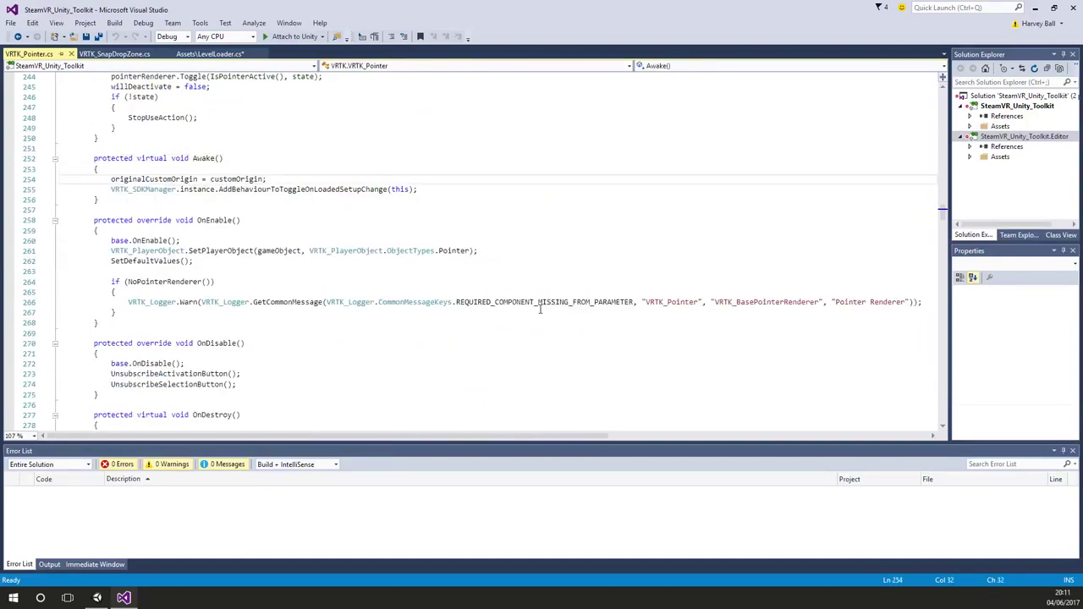
key("End")
key("Down")
key("shift+Up")
key("shift+Up")
key("shift+Up")
key("shift+Up")
key("shift+Home")
key("ctrl+c")
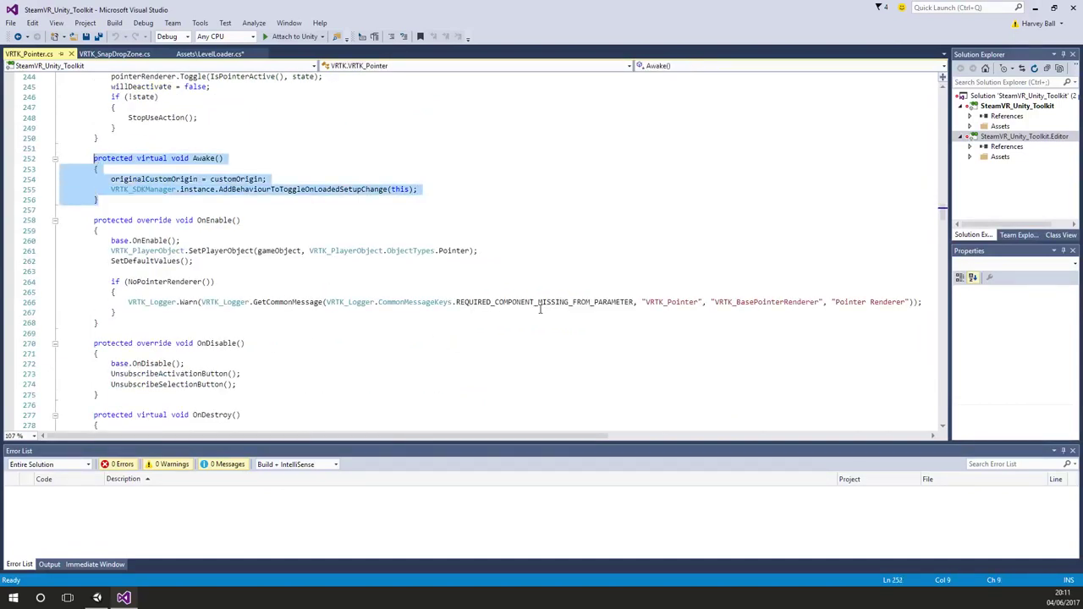
left_click(209, 53)
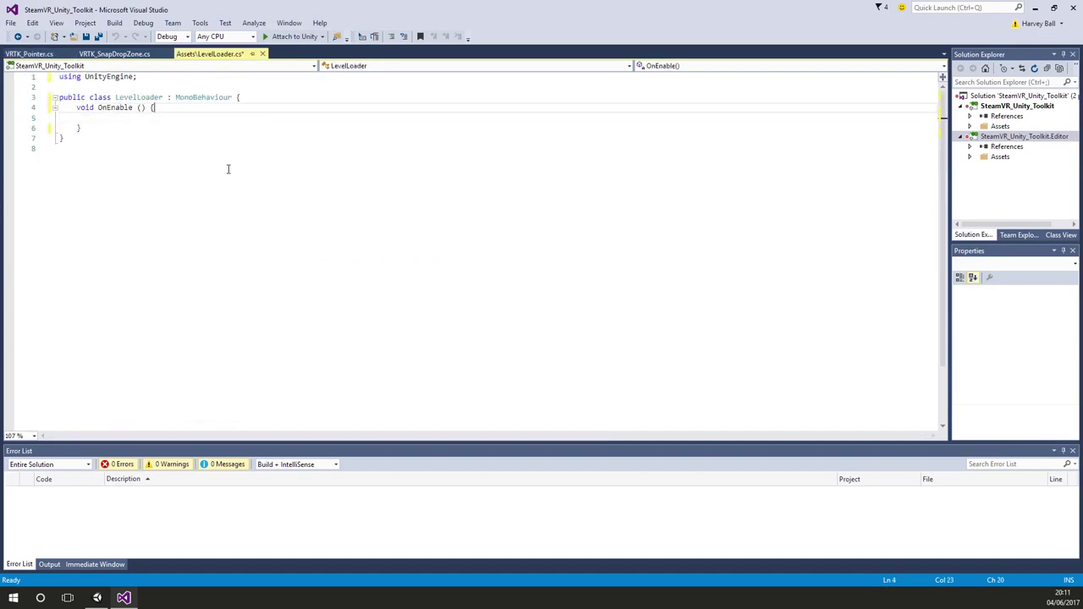
key("Return")
key("ctrl+v")
Step: Strip Awake's protected virtual modifiers and originalCustomOrigin line, and prefix VRTK_SDKManager with VRTK
key("Up")
key("Up")
key("Up")
key("Up")
key("Up")
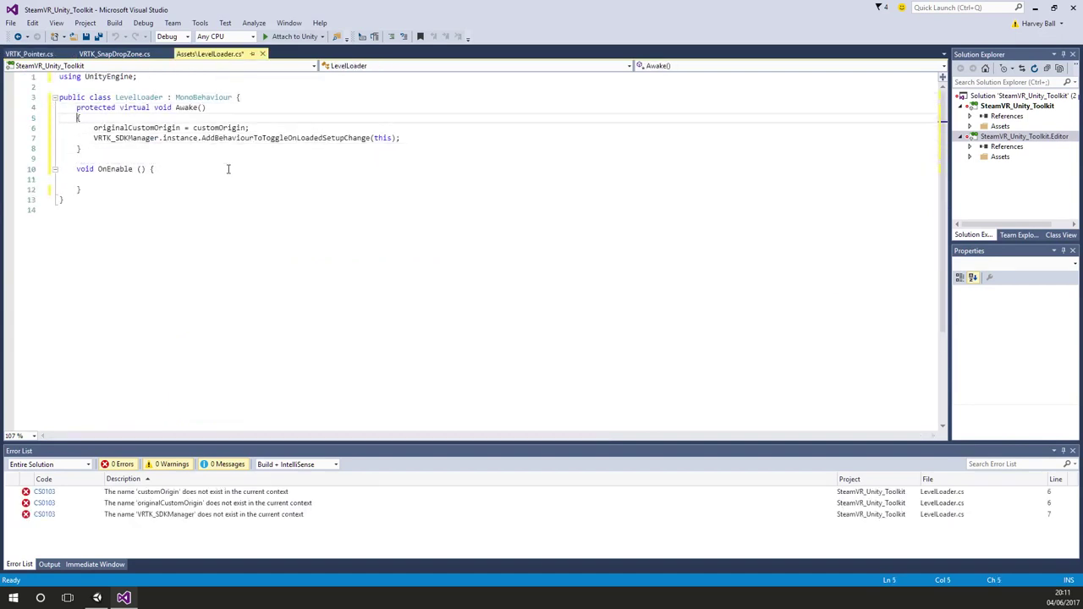
key("Home")
key("ctrl+shift+Right")
key("ctrl+shift+Right")
key("Delete")
key("Down")
key("Down")
key("Down")
key("Home")
key("shift+Up")
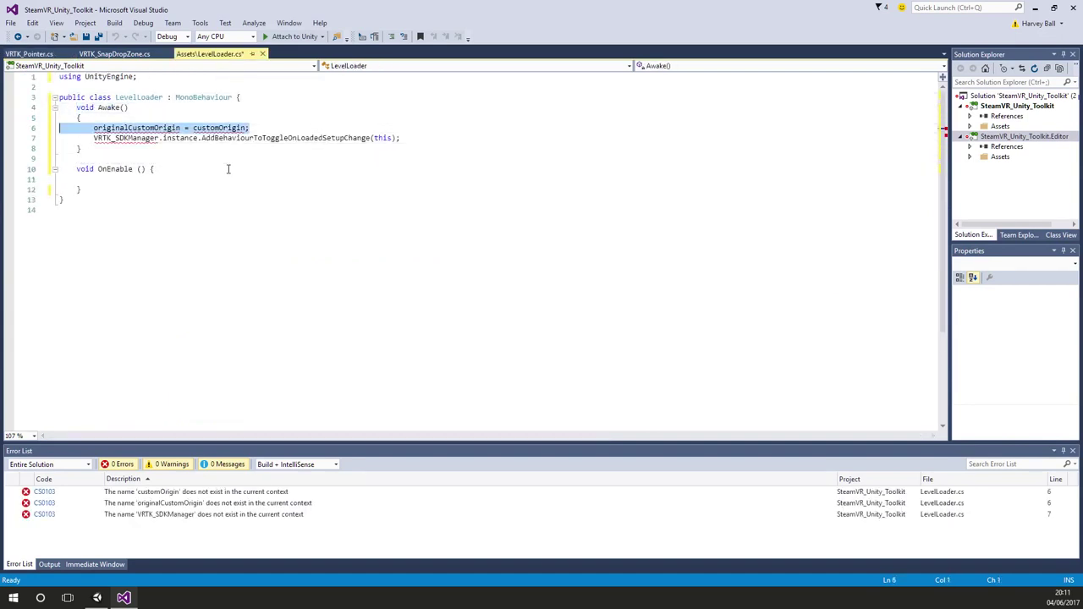
key("Delete")
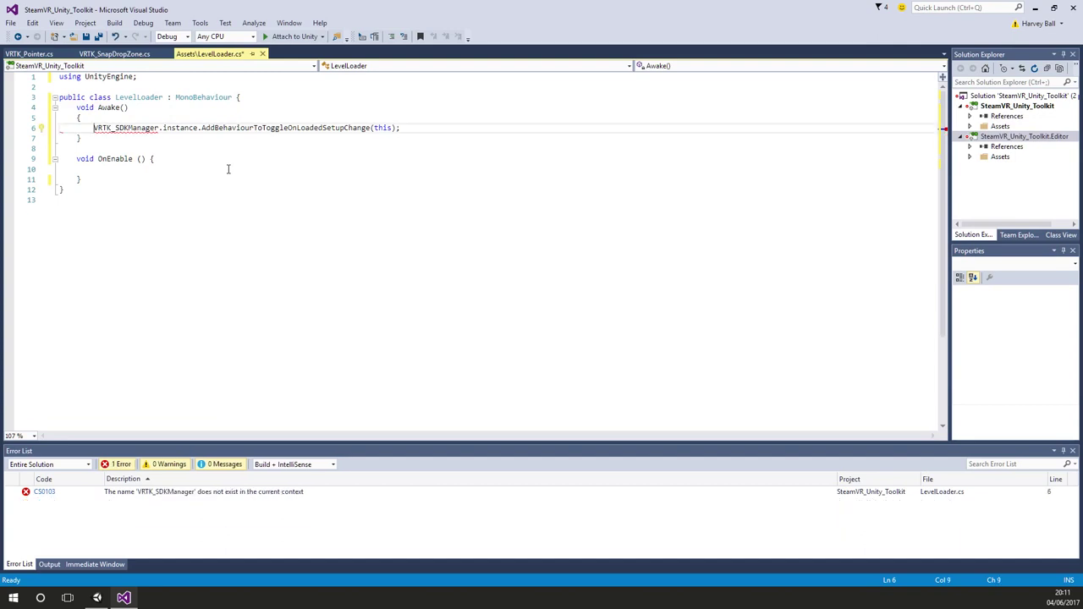
type("VRTK.")
key("Escape")
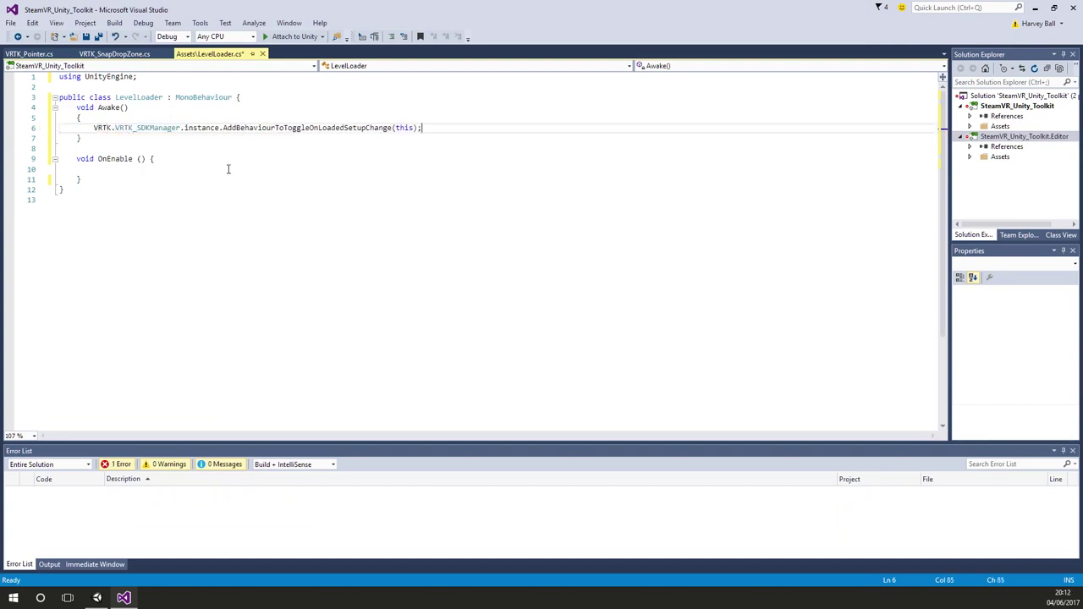
Step: Add an empty void Destroy() method below Awake
key("Down")
key("Down")
key("Return")
key("Return")
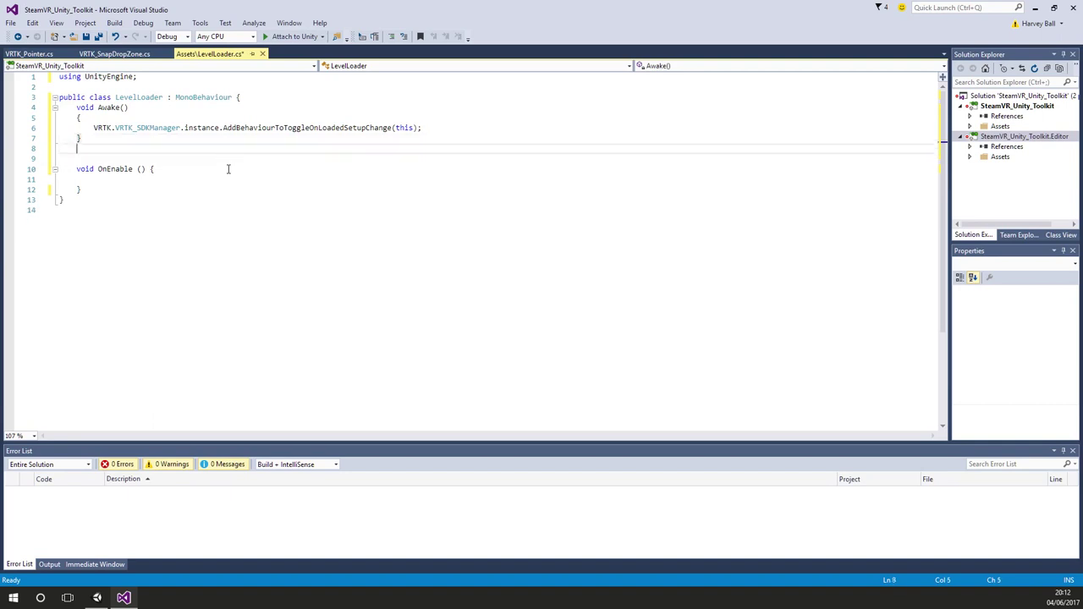
key("Up")
type("void Destroy")
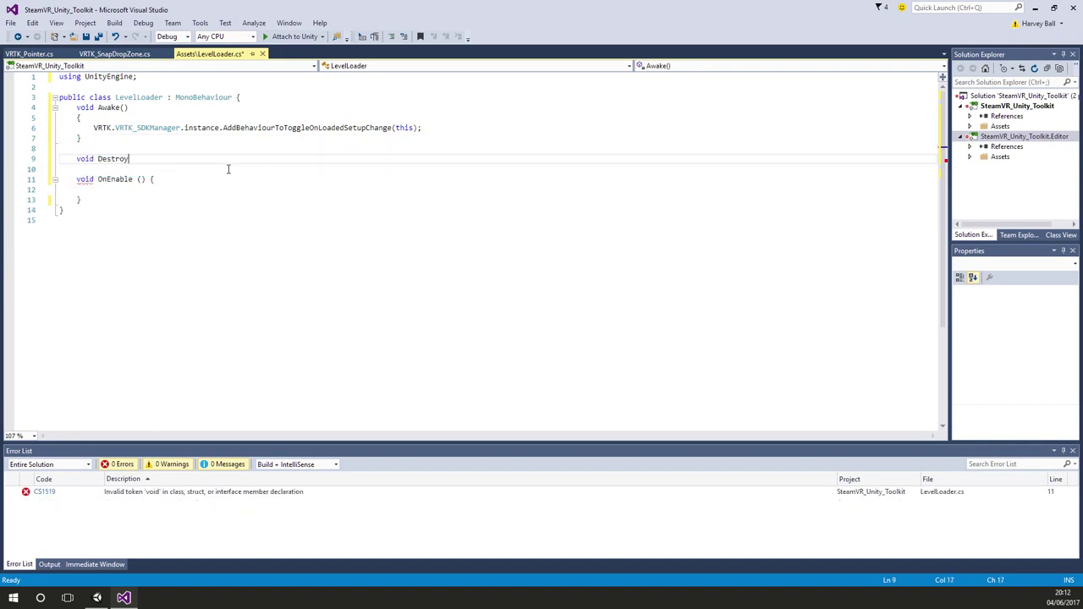
type("()")
key("Return")
type("{")
key("Return")
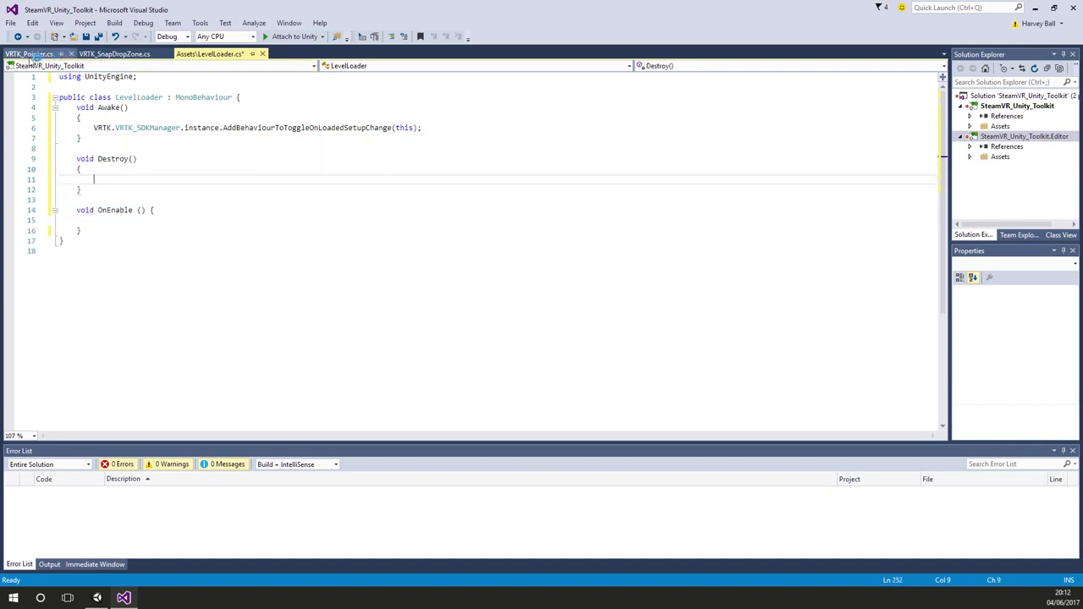
Step: Copy VRTK_Pointer's OnDestroy method and paste it over the empty Destroy method
left_click(30, 54)
scroll(200, 343, "down", 3)
left_click(200, 343)
left_click(107, 354)
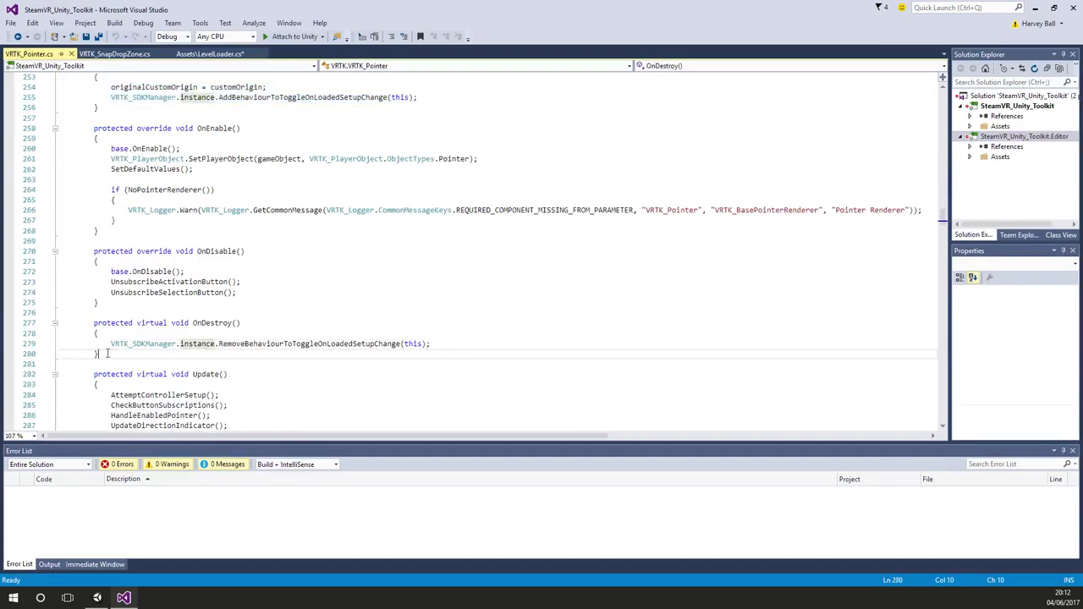
left_click_drag(107, 354, 59, 322)
key("ctrl+c")
left_click(210, 53)
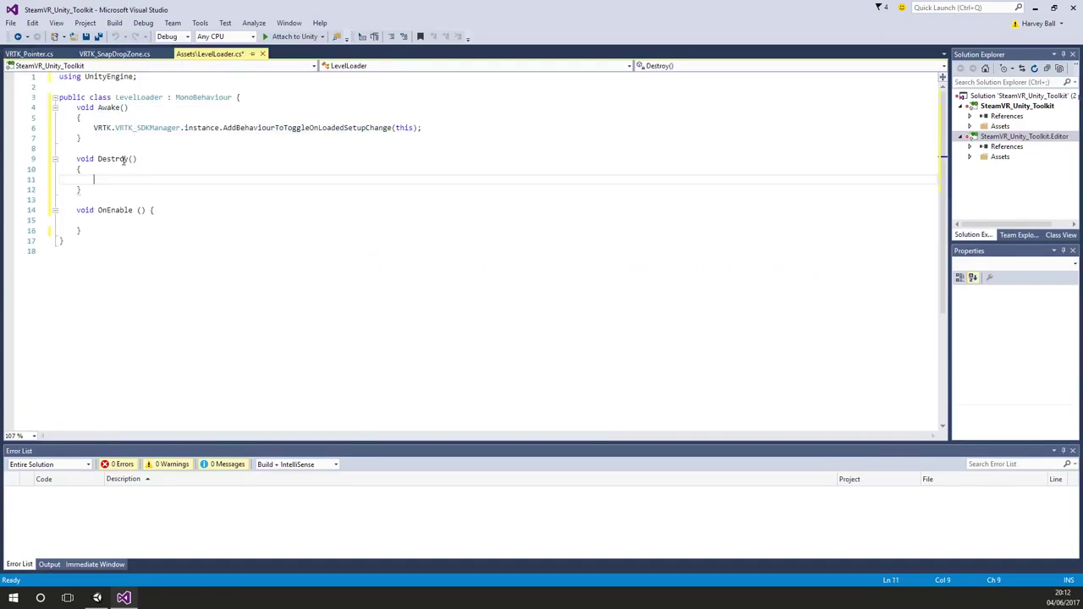
left_click_drag(89, 188, 53, 159)
key("ctrl+v")
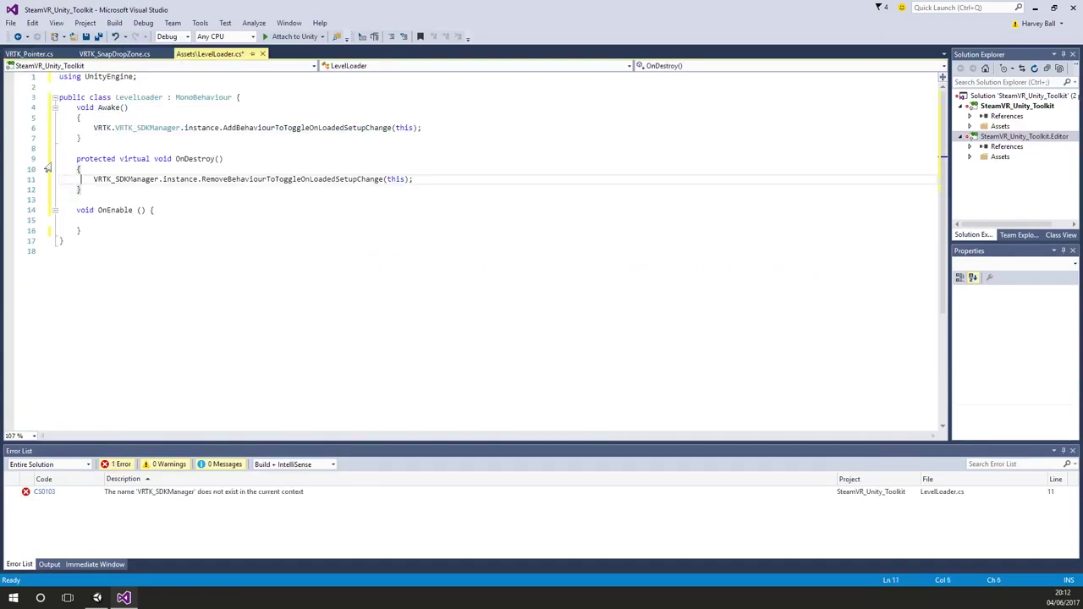
Step: Remove the protected virtual modifiers from the pasted OnDestroy
key("Up")
key("Up")
key("Home")
key("ctrl+shift+Right")
key("ctrl+shift+Right")
key("ctrl+shift+Right")
key("ctrl+shift+Left")
key("Delete")
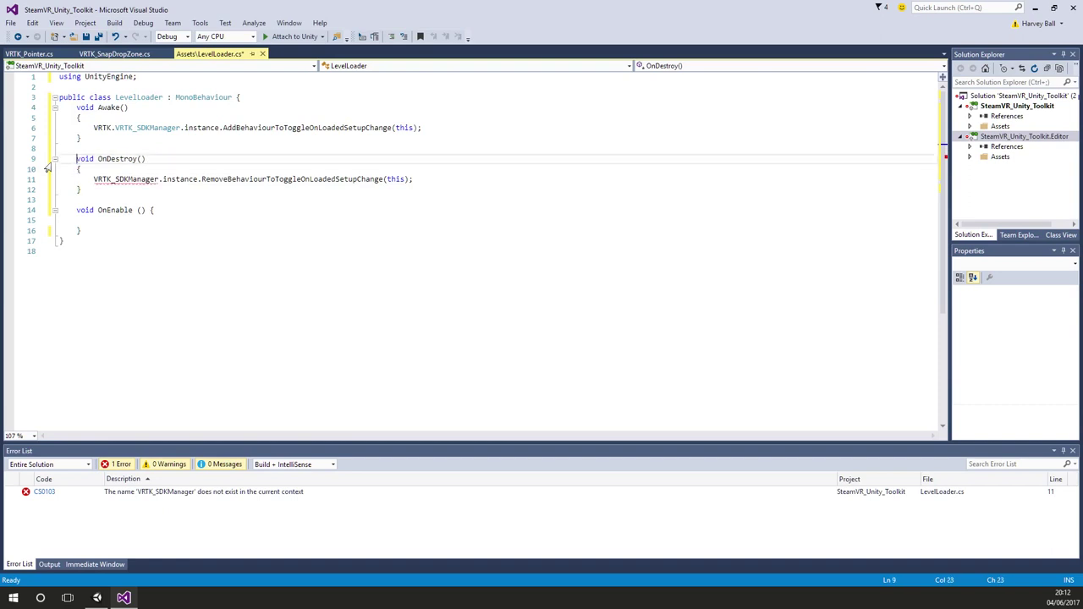
key("Down")
key("Down")
Step: Prefix the OnDestroy call with VRTK., correcting the mistyped VRKT so errors clear
type("VRKT.")
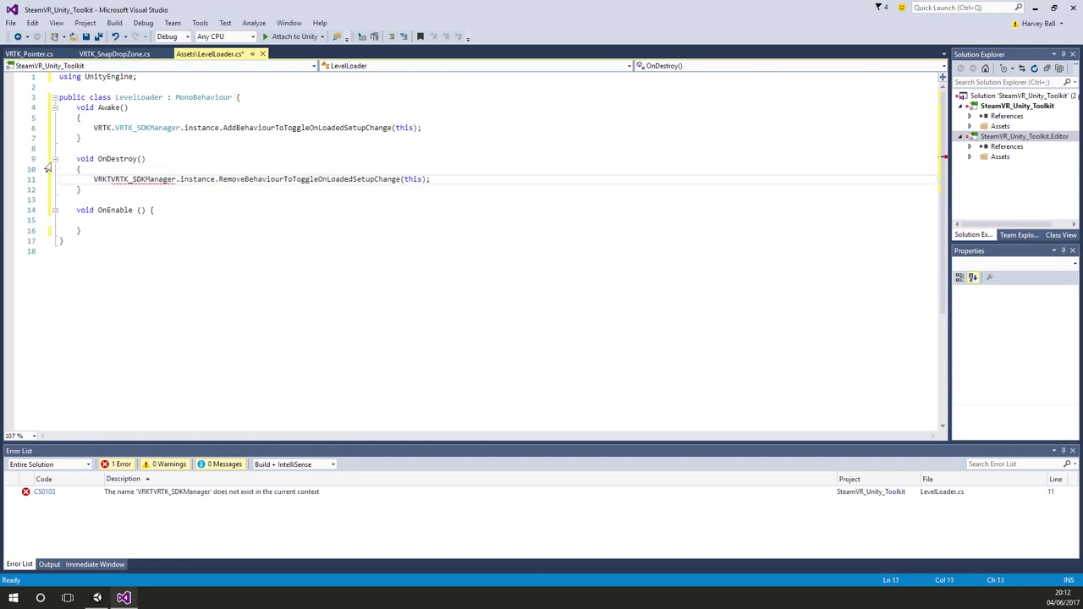
key("Down")
key("Down")
key("Down")
key("Up")
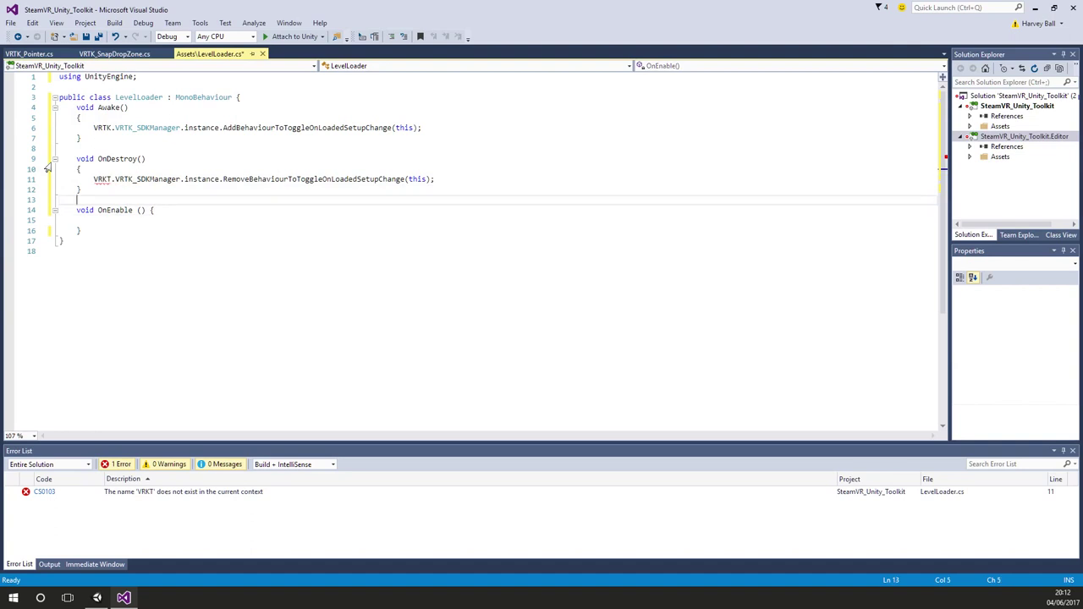
key("Up")
key("Up")
key("Home")
key("ctrl+shift+Right")
type("VRTK")
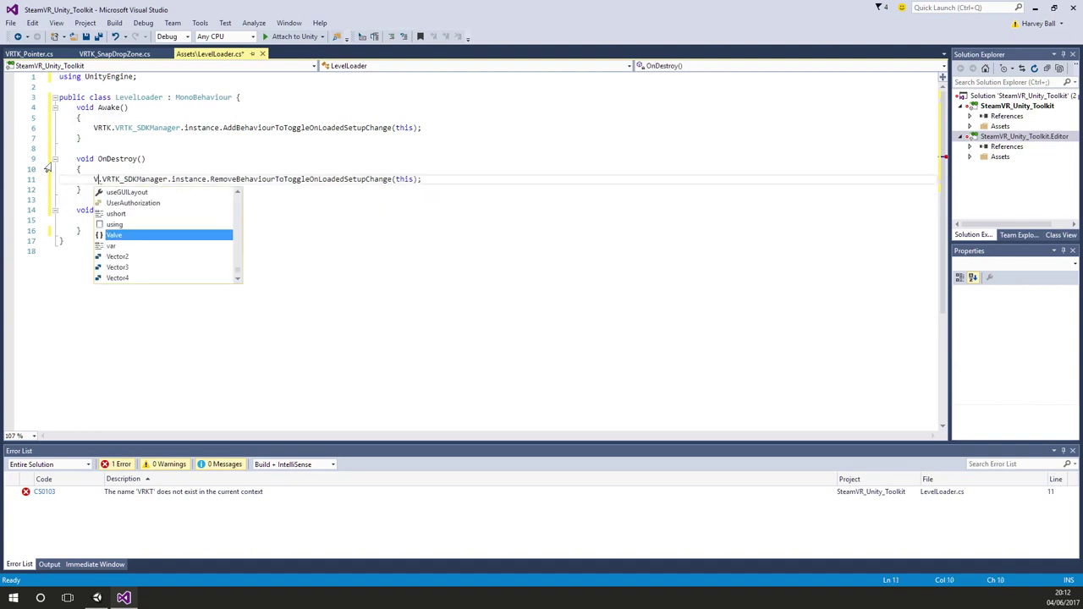
key("End")
key("Down")
key("Down")
key("Down")
key("Down")
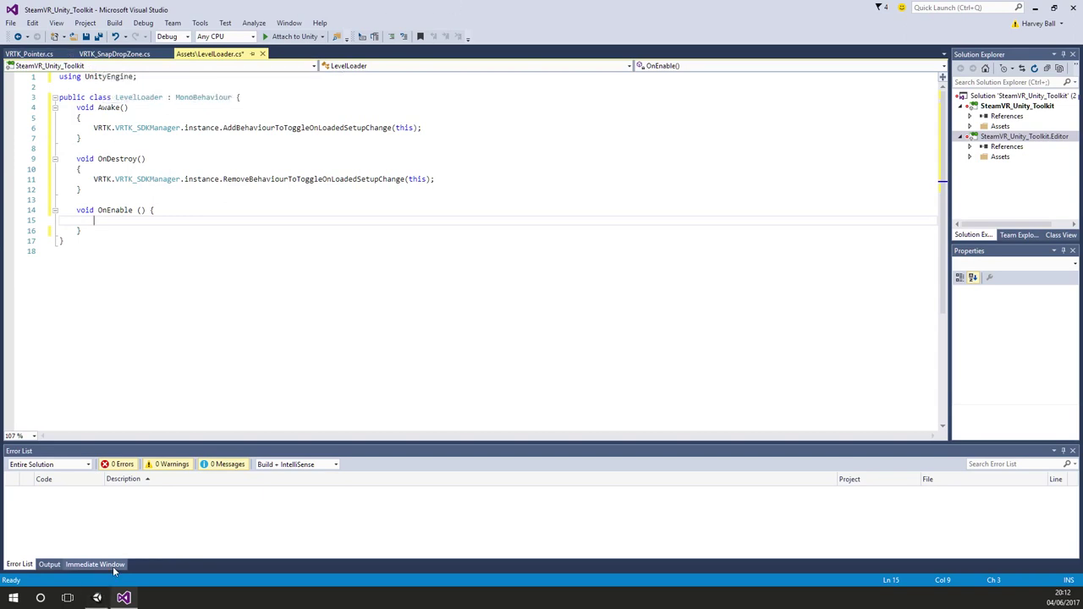
Step: Check Saucer_SnapDropZone's components in Unity, then begin typing GetComponent<VRTK_Snap in OnEnable
left_click(97, 597)
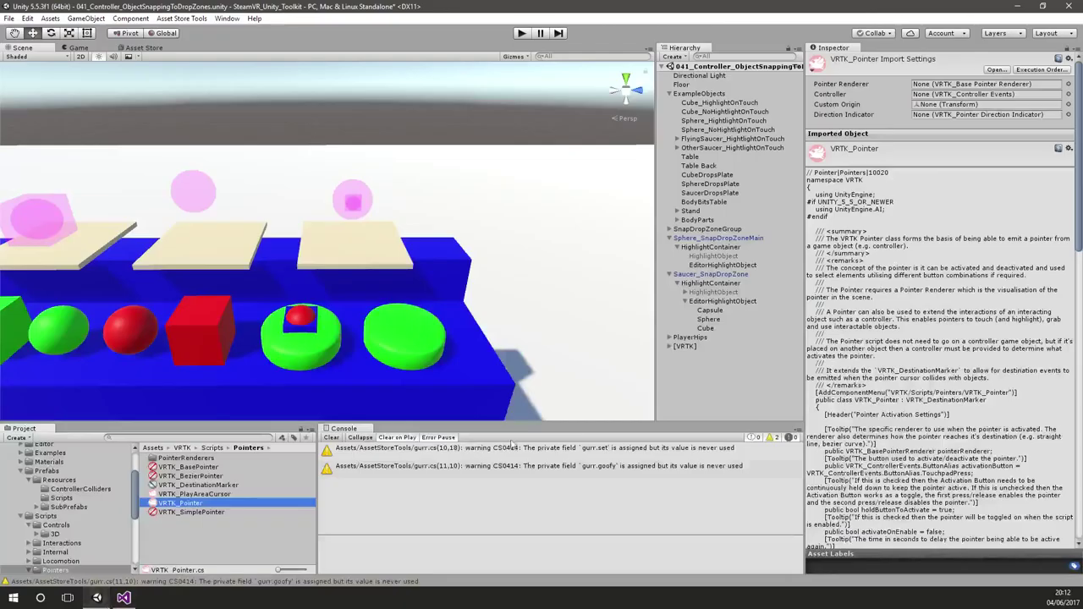
left_click(702, 274)
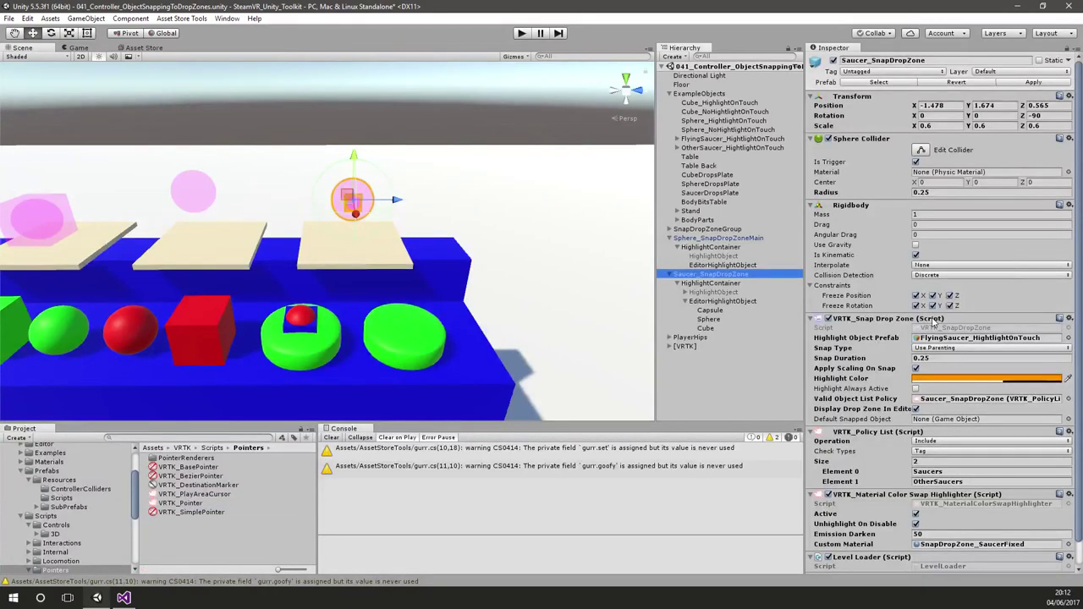
left_click(123, 598)
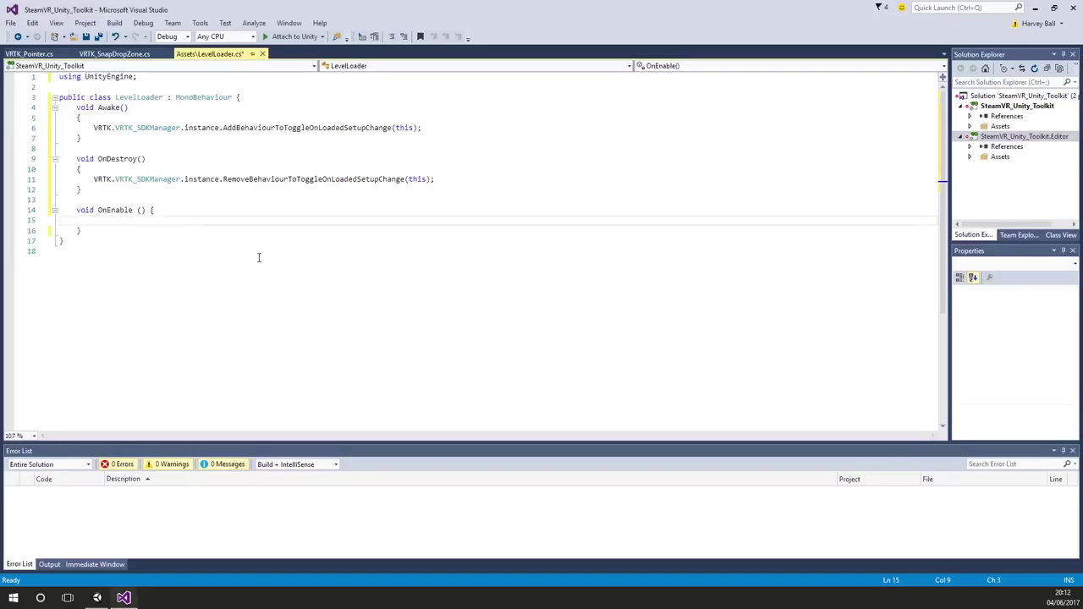
type("G")
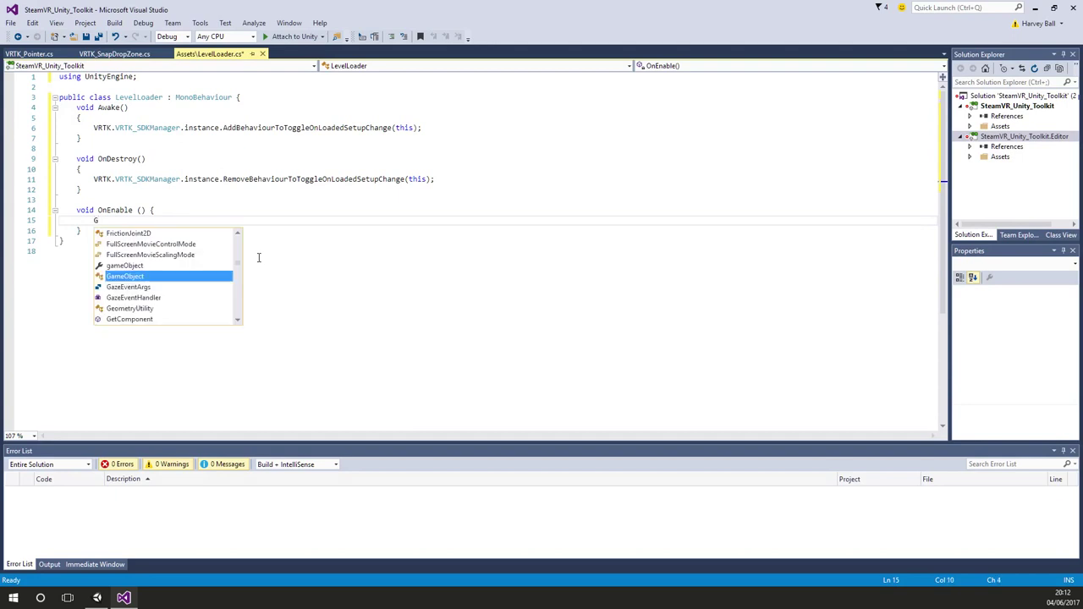
type("etComponent<VRTK_Snap>")
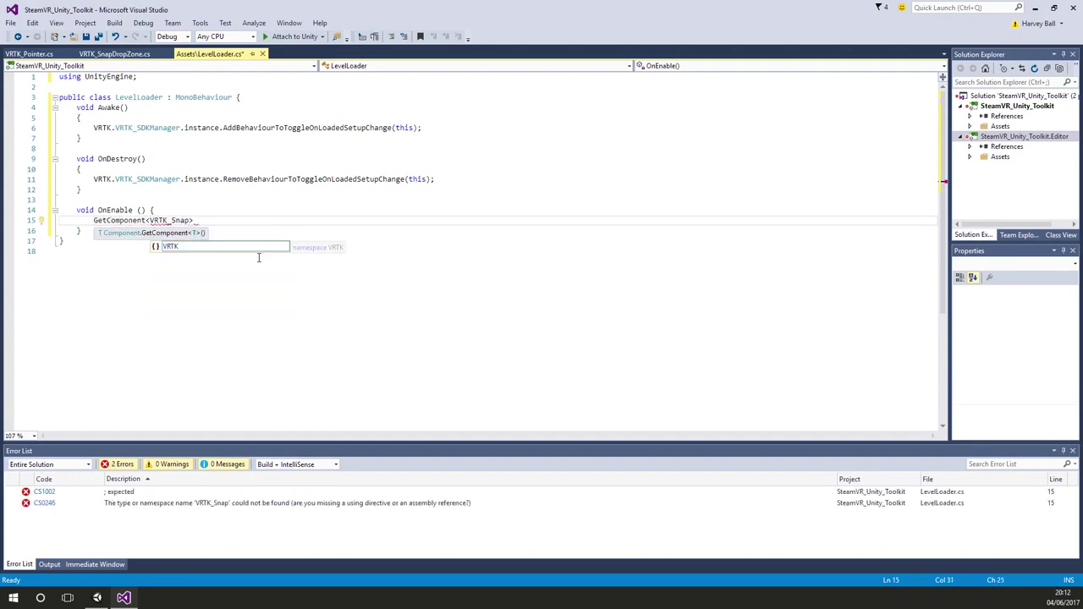
key("ctrl+shift+Left")
key("Escape")
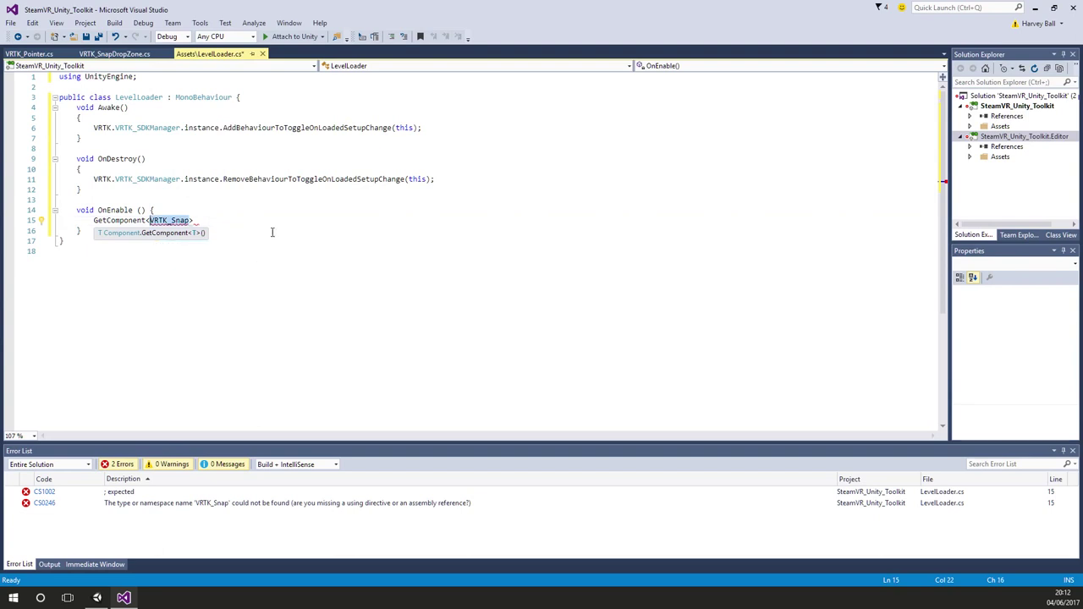
Step: Add a 'using VRTK;' import below the UnityEngine import
left_click(190, 80)
key("Return")
type("using")
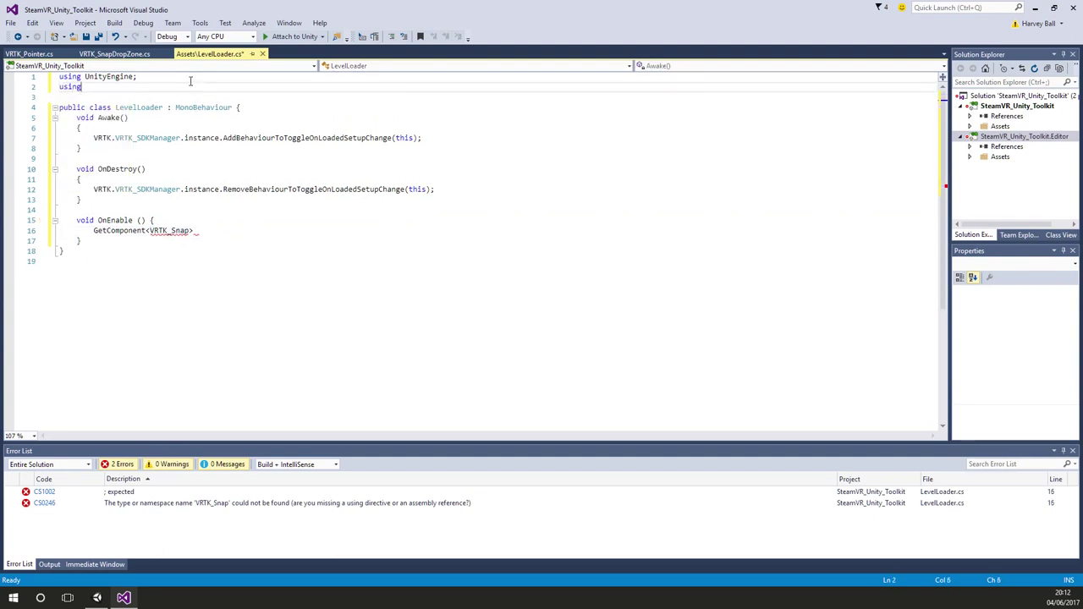
type(" VRTK;")
key("Down")
key("Down")
key("Down")
key("Down")
key("Down")
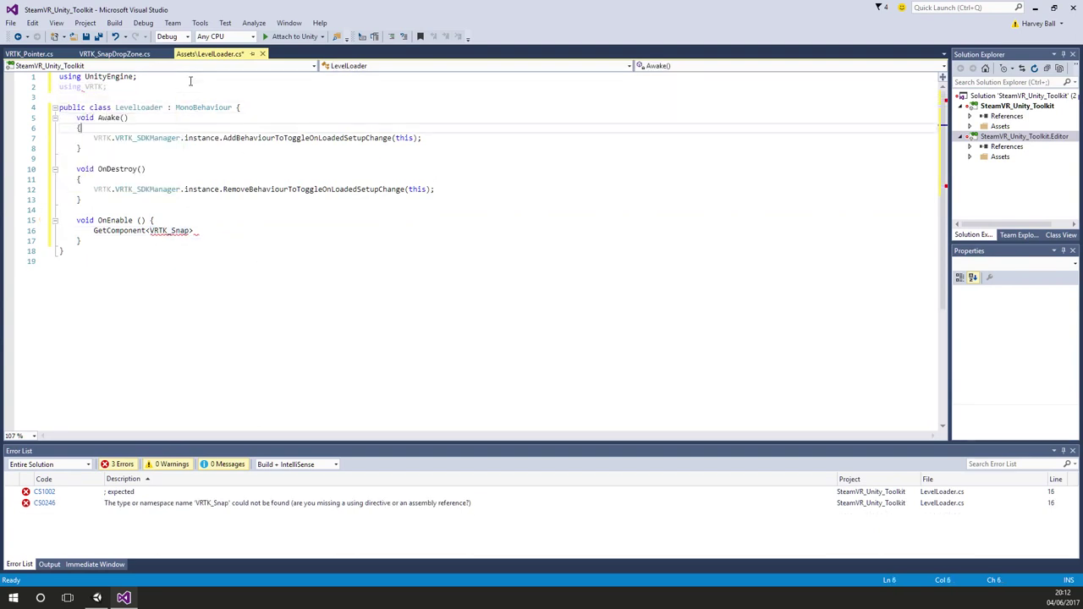
Step: Remove the now-redundant VRTK. prefixes in Awake and OnDestroy
key("BackSpace")
key("BackSpace")
key("BackSpace")
key("BackSpace")
key("Delete")
key("Down")
key("Down")
key("Down")
key("Down")
key("Down")
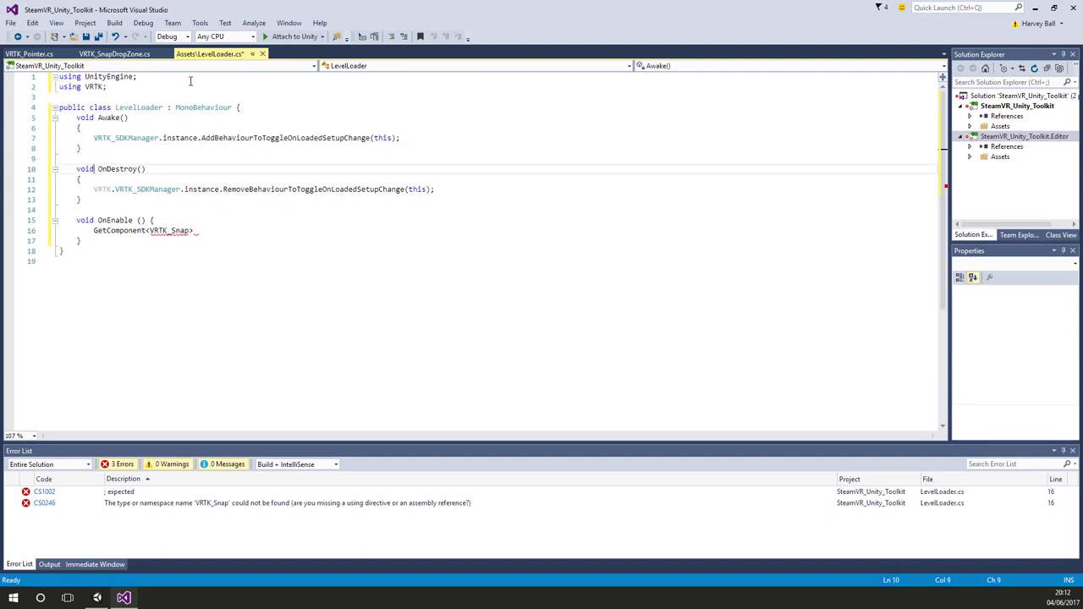
key("Delete")
key("Delete")
key("Delete")
key("Delete")
key("Delete")
key("Down")
key("Down")
key("Down")
key("Down")
key("ctrl+Right")
key("ctrl+Right")
key("Right")
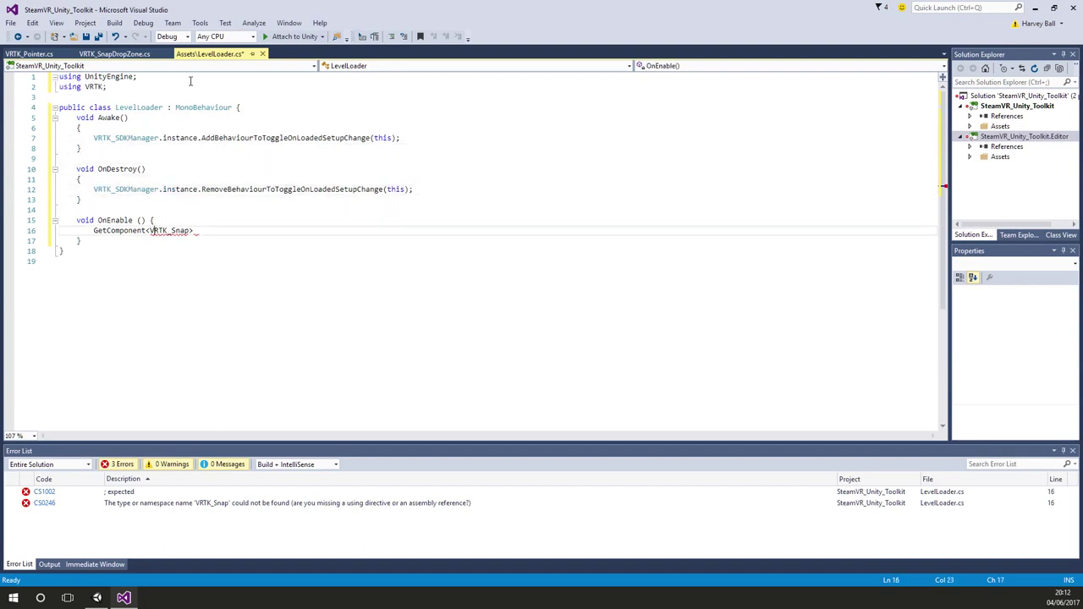
Step: Complete GetComponent<VRTK_SnapDropZone>().ObjectSnappedToDropZone in OnEnable
key("ctrl+Left")
key("ctrl+Left")
type("VRTK_Snap")
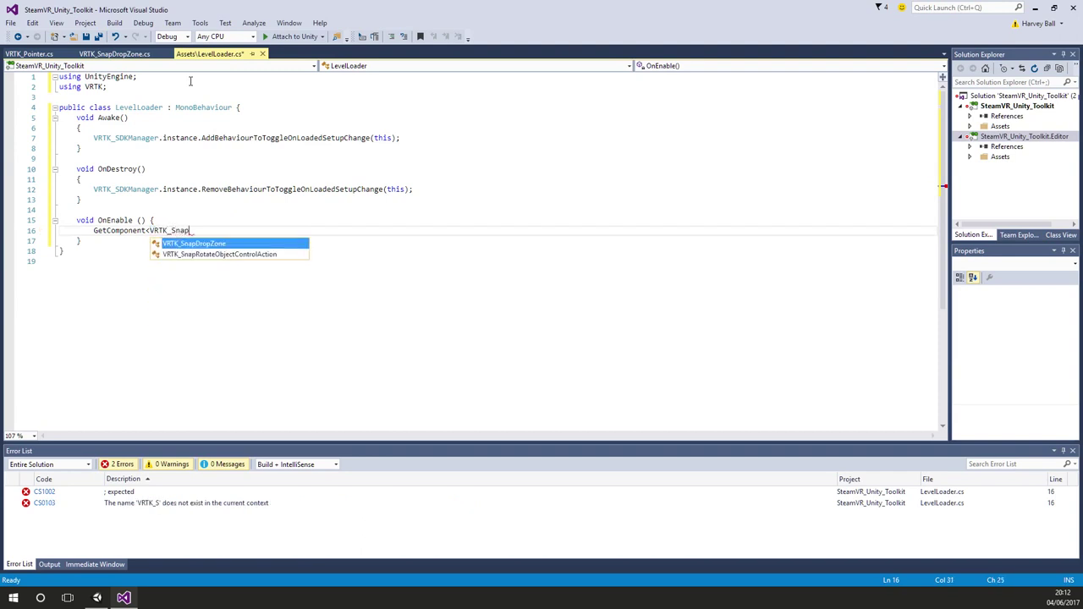
key("Tab")
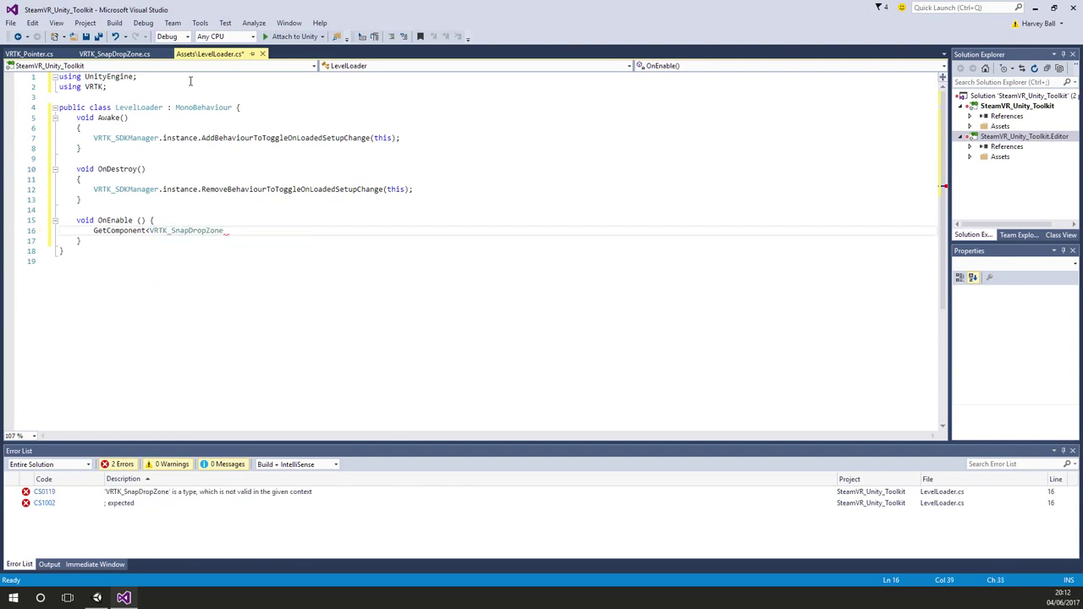
type(">().")
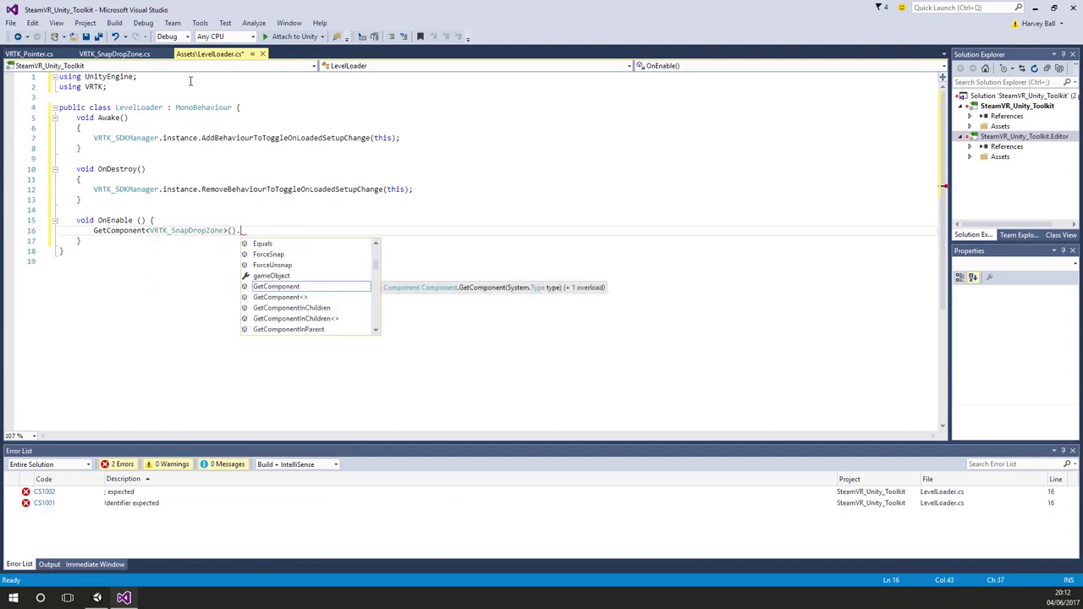
key("Down")
key("Down")
key("Down")
key("Down")
key("Down")
key("Down")
key("Down")
key("Down")
key("Down")
key("Down")
key("Down")
key("Down")
key("Down")
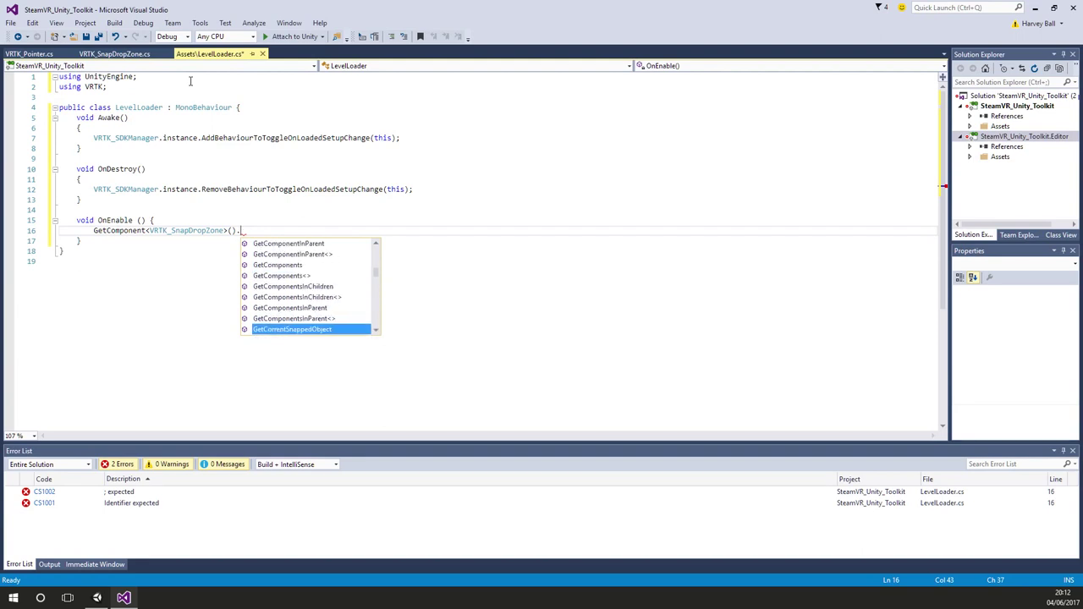
key("Down")
key("Down")
key("Down")
type("sna")
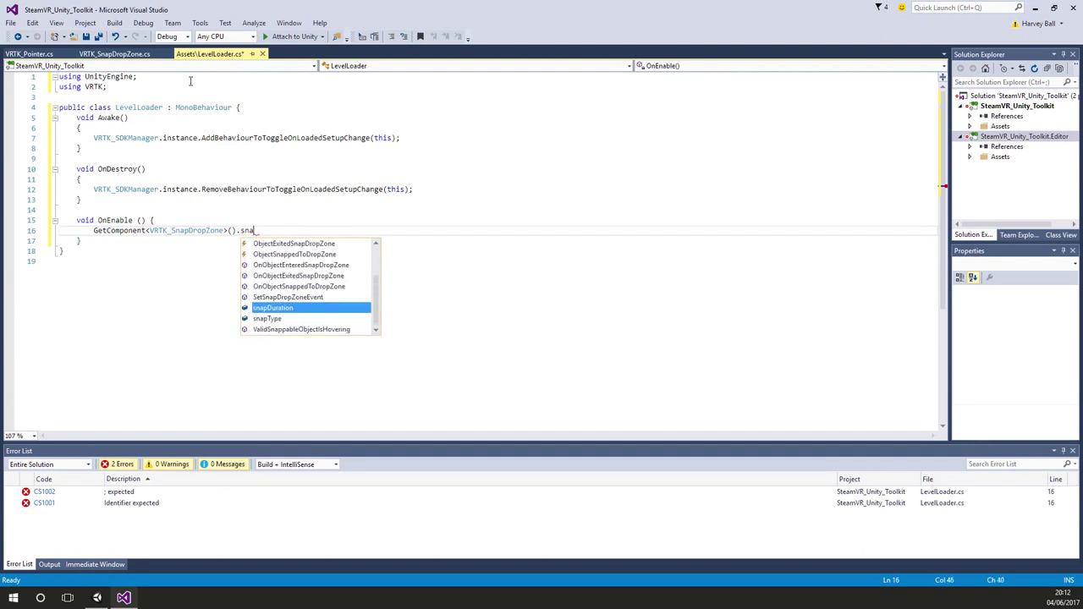
type("ppe")
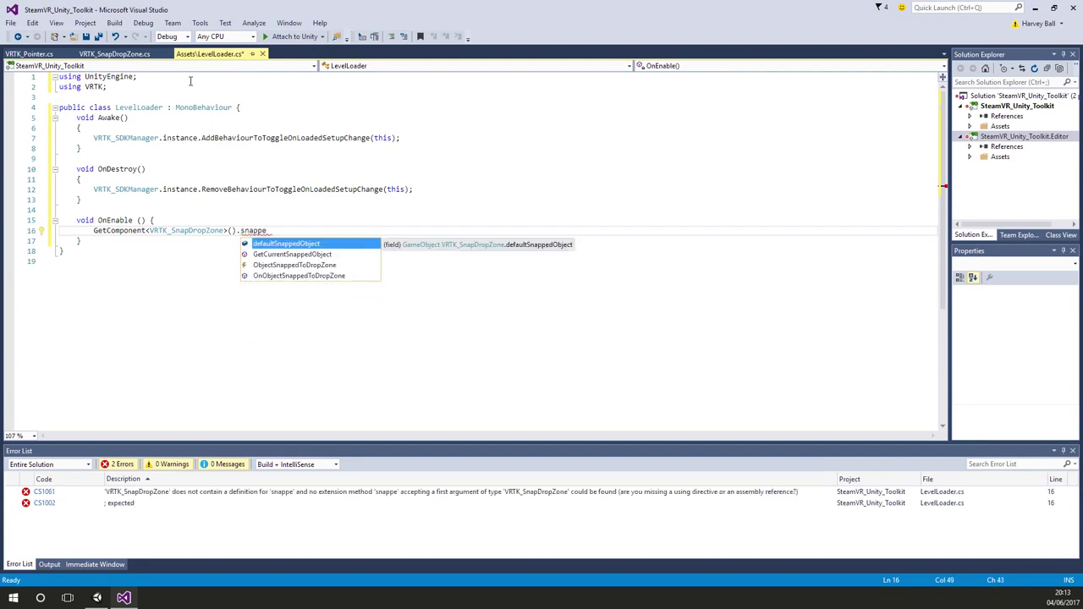
key("Down")
key("Down")
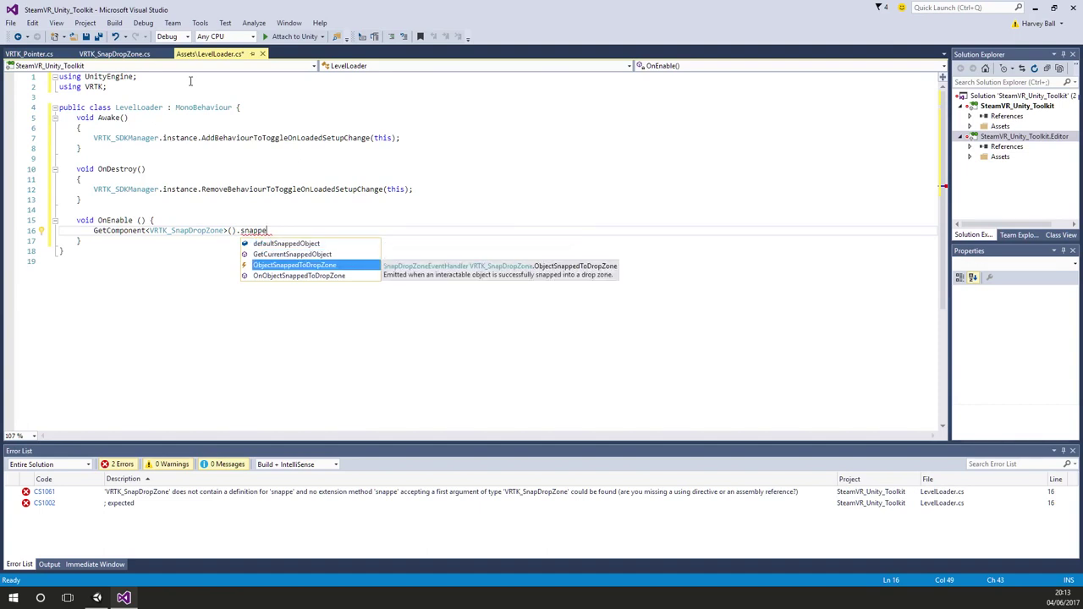
Step: Subscribe with += to a generated handler that logs e.snappedObject.name, and save
type("+=")
key("Tab")
key("Tab")
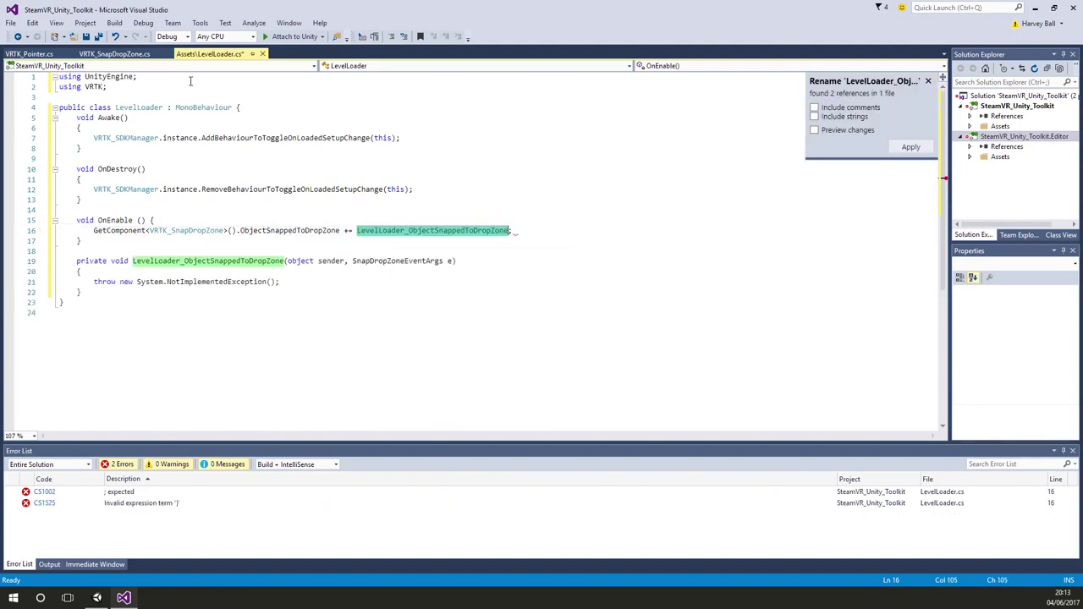
key("Down")
key("Down")
key("Down")
key("Down")
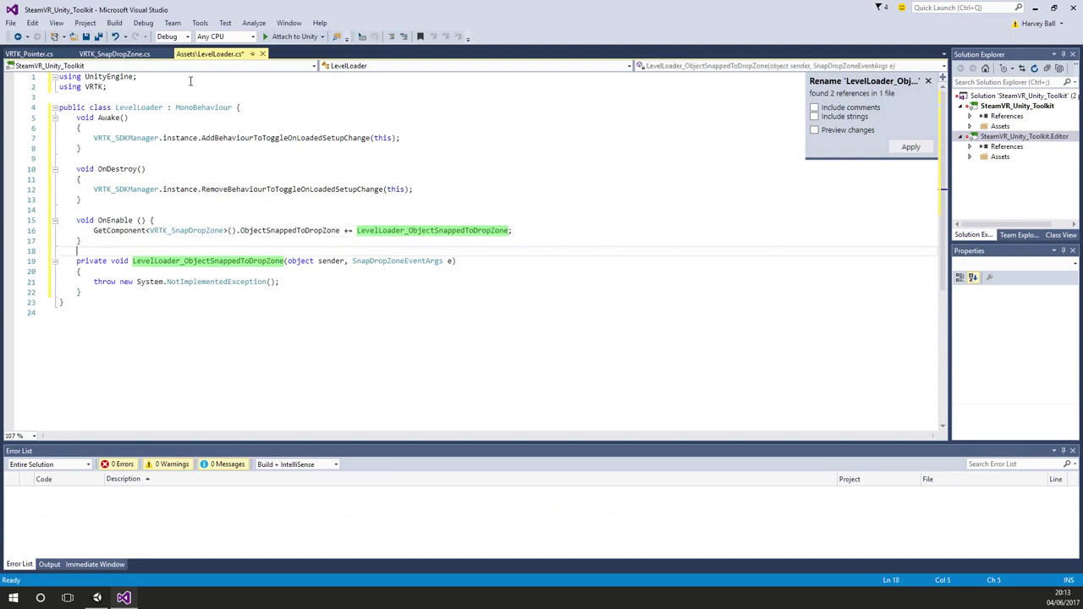
key("Down")
key("End")
key("shift+Home")
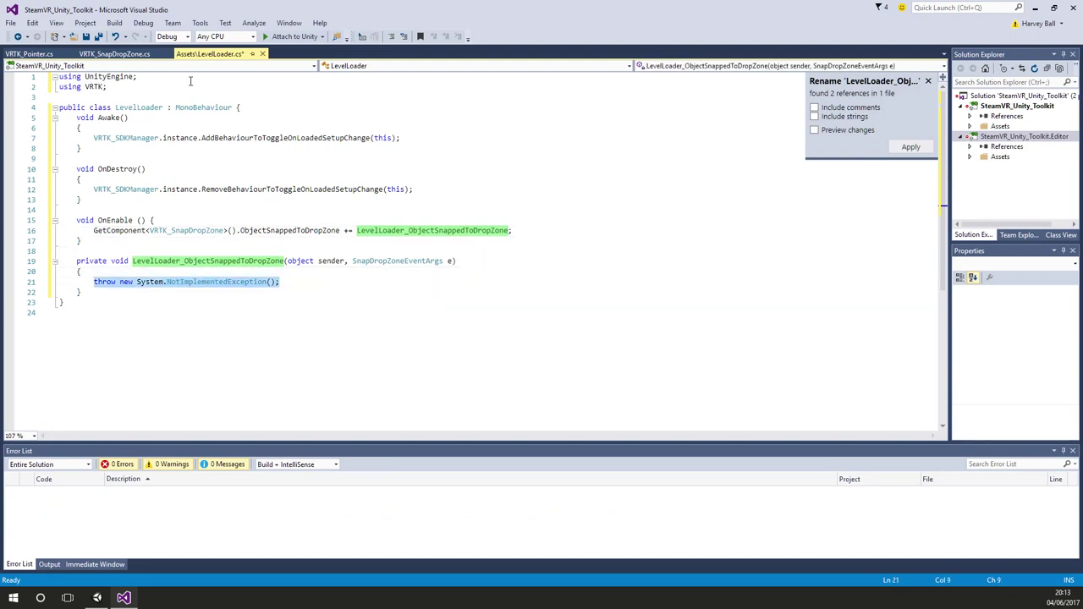
type("Debug.L")
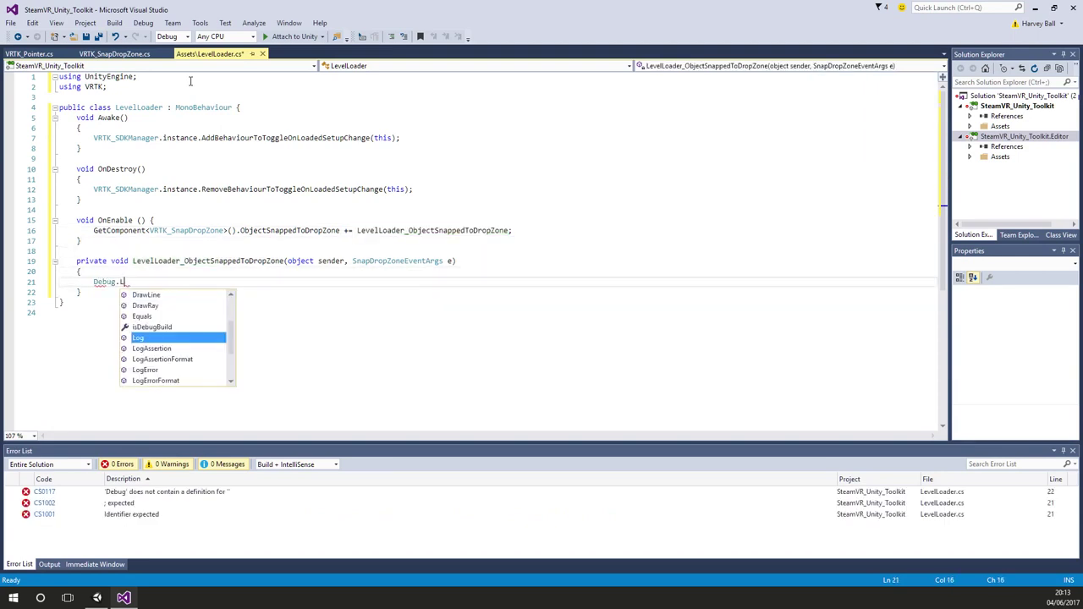
type("og(e.")
key("Down")
key("Down")
key("Down")
key("Down")
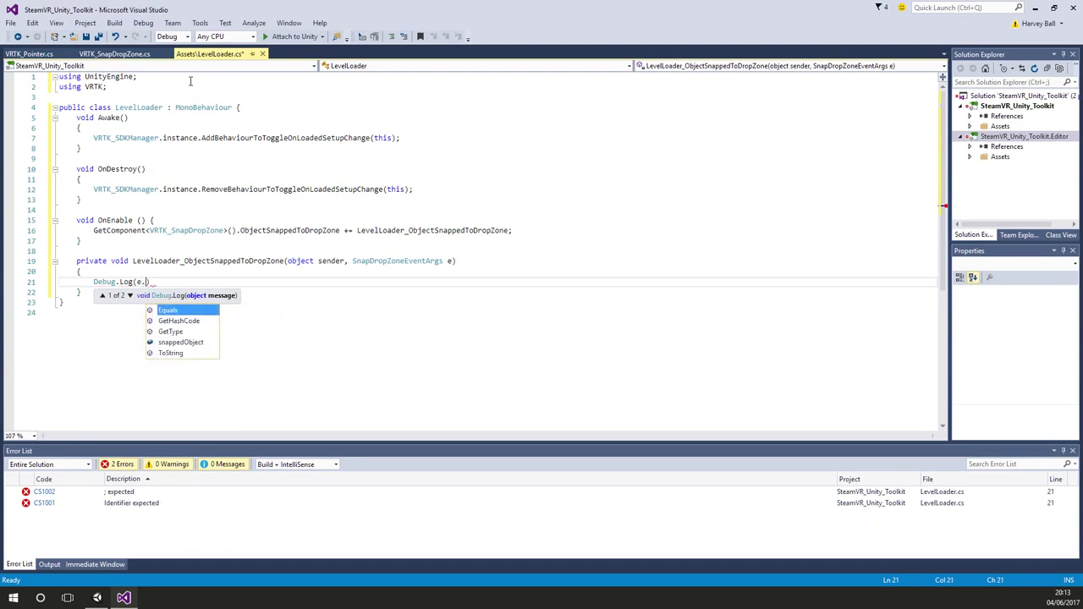
type("snappedObject.name);")
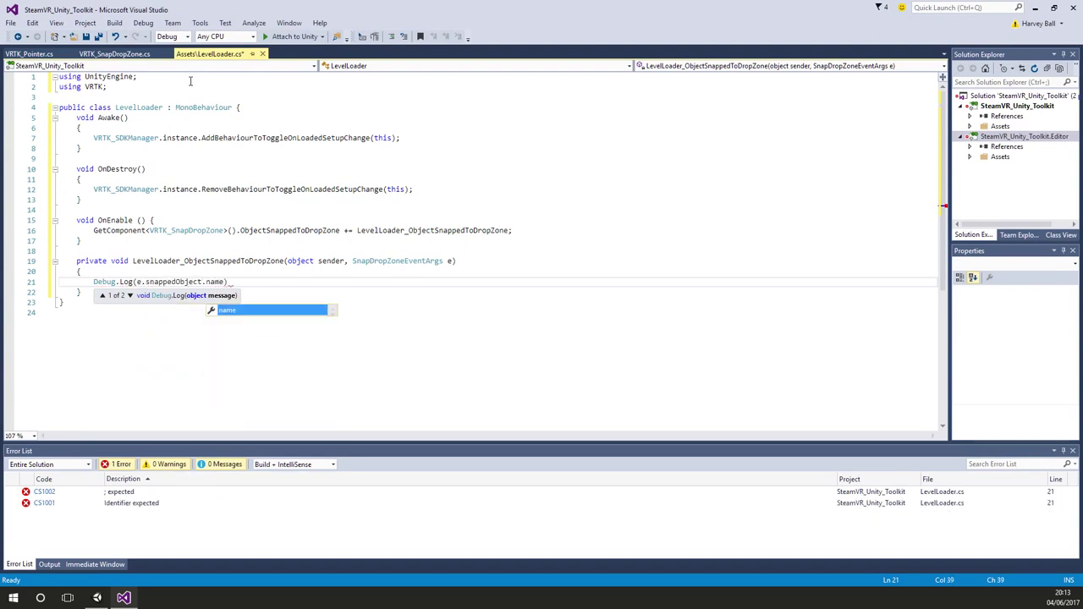
key("ctrl+s")
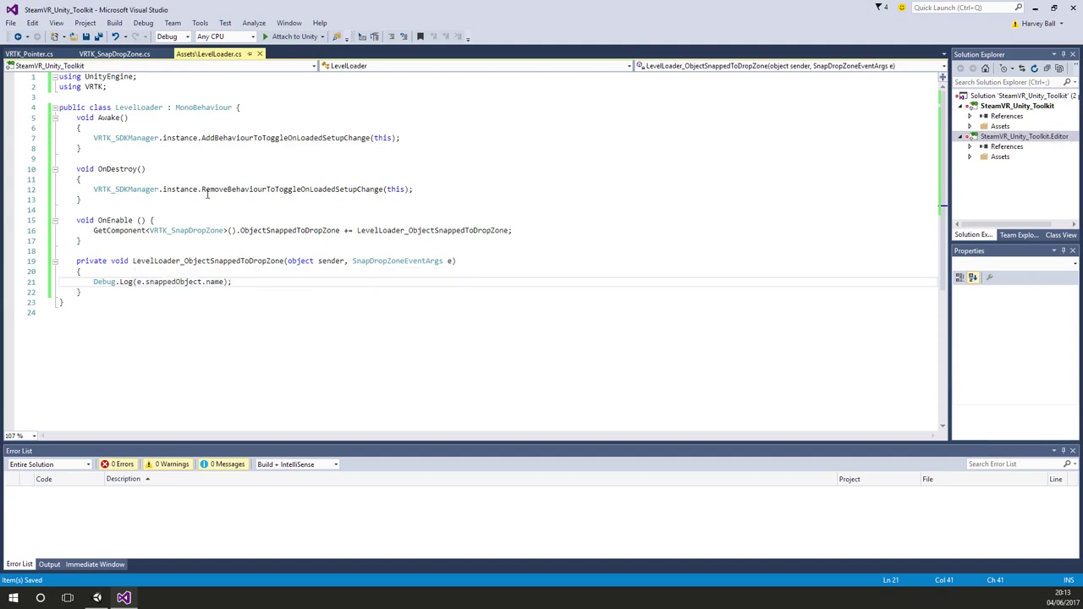
Step: Add an OnDisable method and paste the event subscription statement into it
left_click(91, 231)
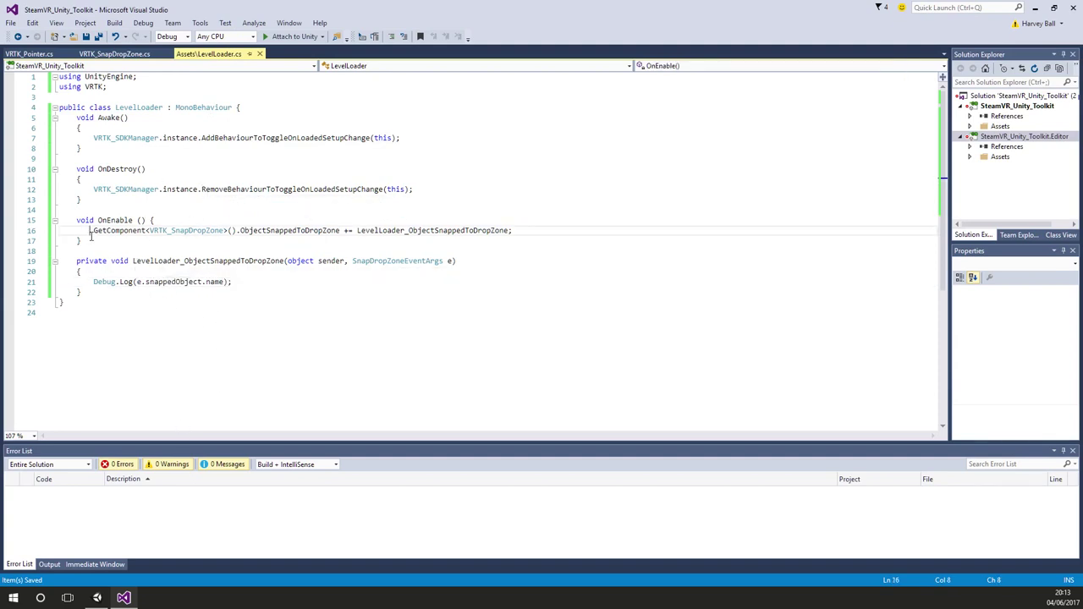
key("Down")
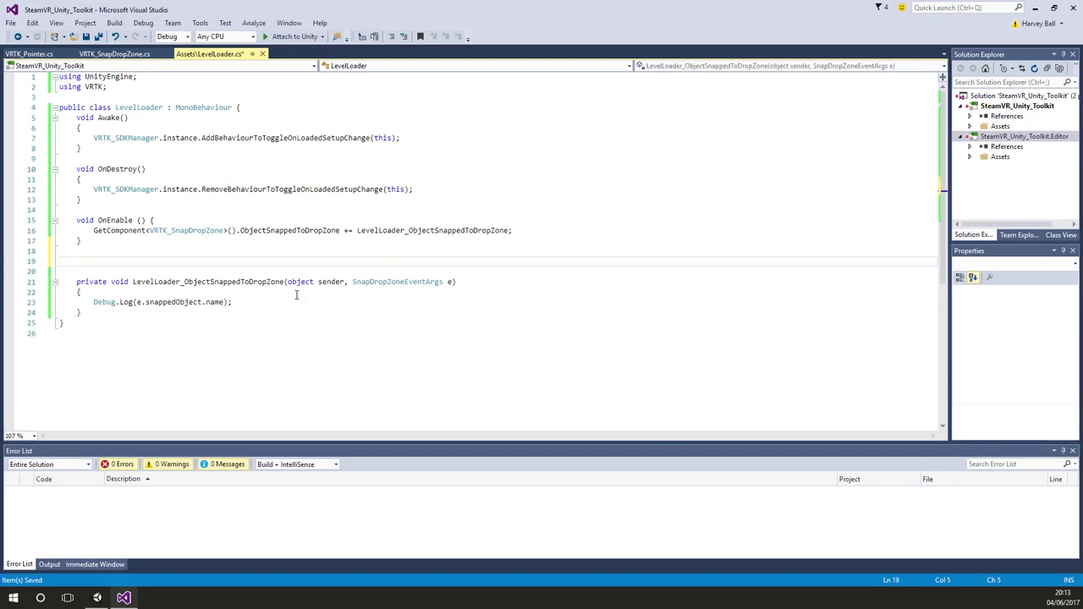
type("void OnDisable() {")
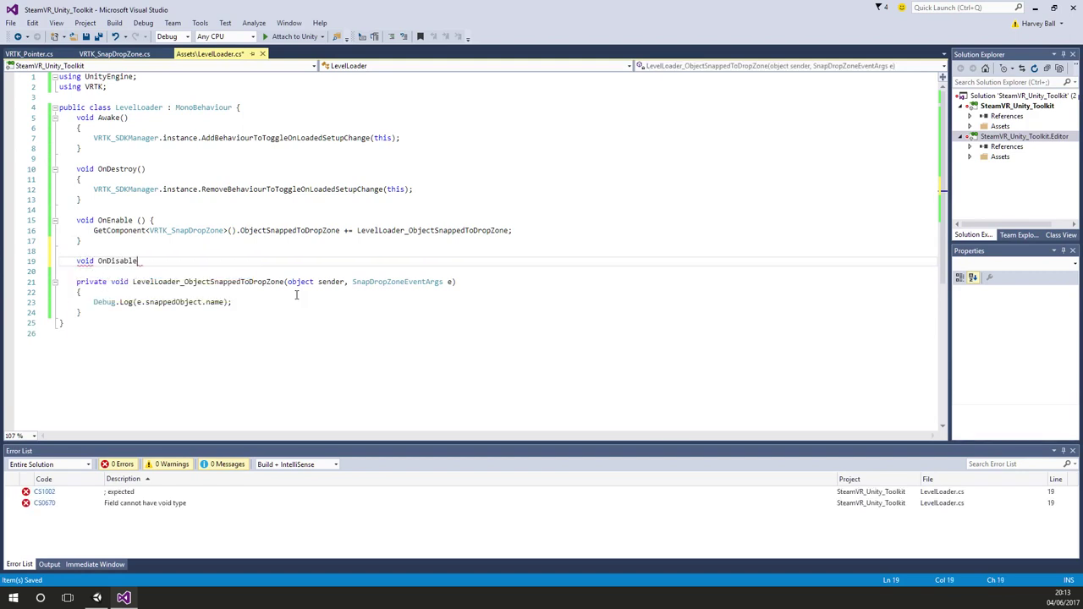
key("Return")
key("Up")
key("Up")
key("Up")
key("Up")
key("Up")
key("End")
key("shift+Home")
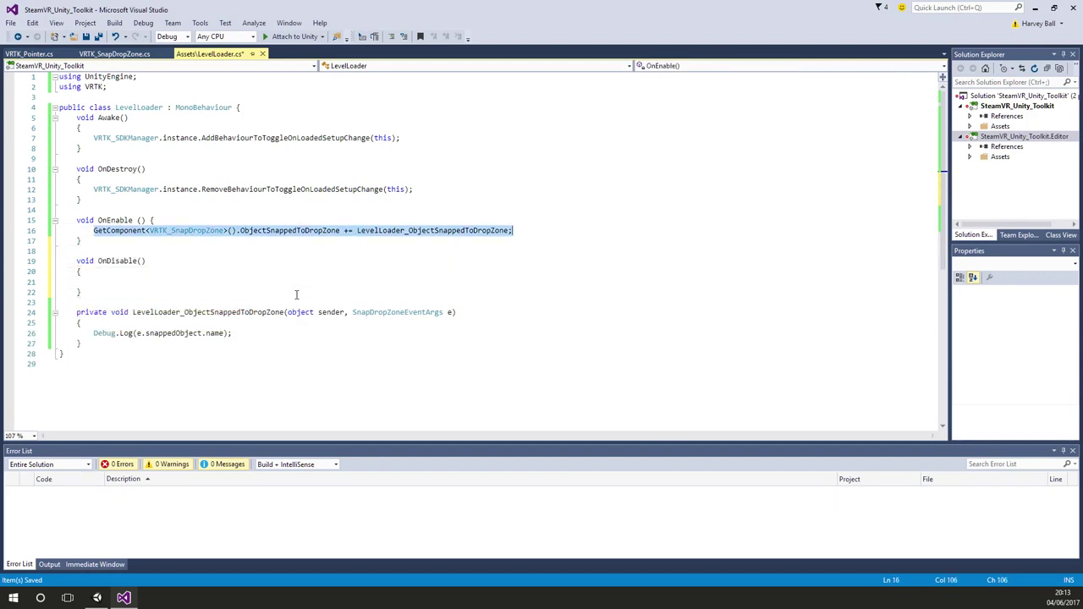
key("ctrl+c")
key("Down")
key("Down")
key("Down")
key("Down")
key("Down")
key("ctrl+v")
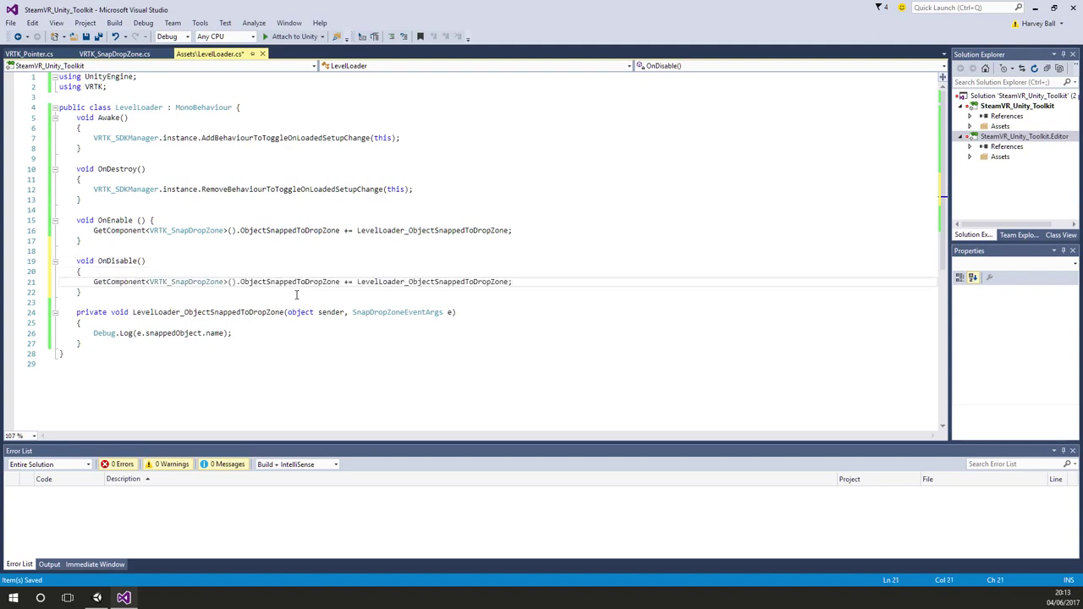
Step: Change the OnDisable statement to -=, save LevelLoader.cs, and return to Unity
key("ctrl+Right")
key("ctrl+Right")
key("ctrl+Right")
key("ctrl+Right")
key("ctrl+Right")
key("ctrl+Right")
key("BackSpace")
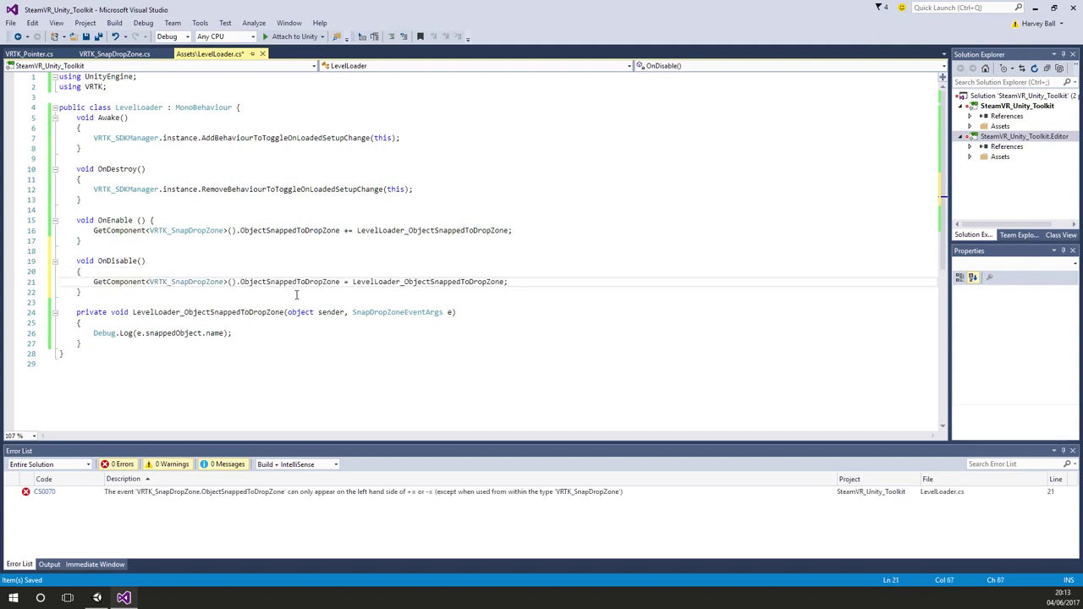
type("-")
key("Down")
key("Down")
key("Down")
key("Down")
key("Down")
key("Down")
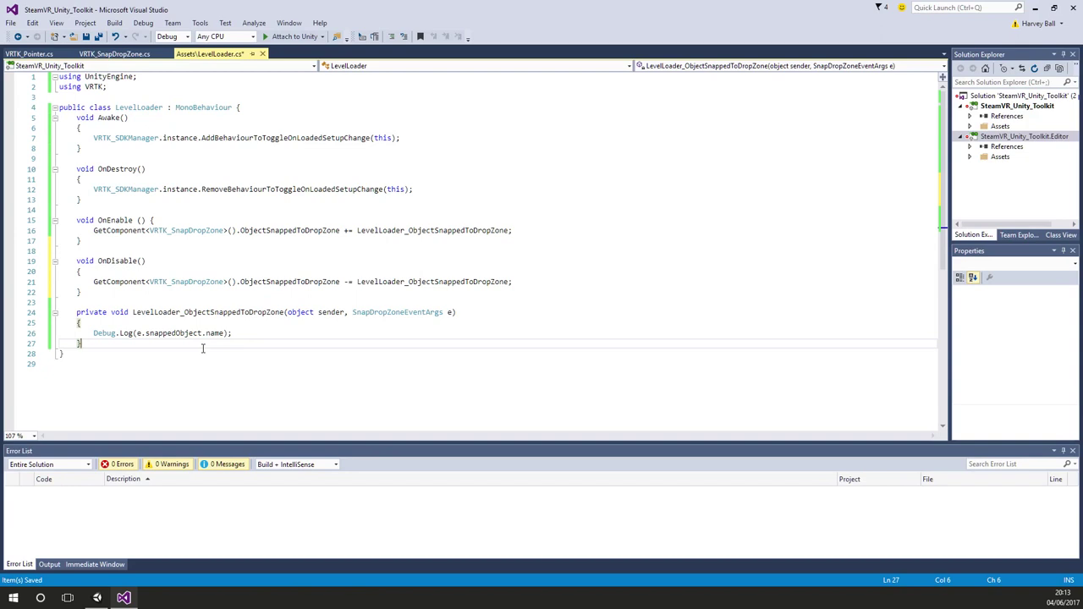
key("ctrl+s")
left_click(96, 597)
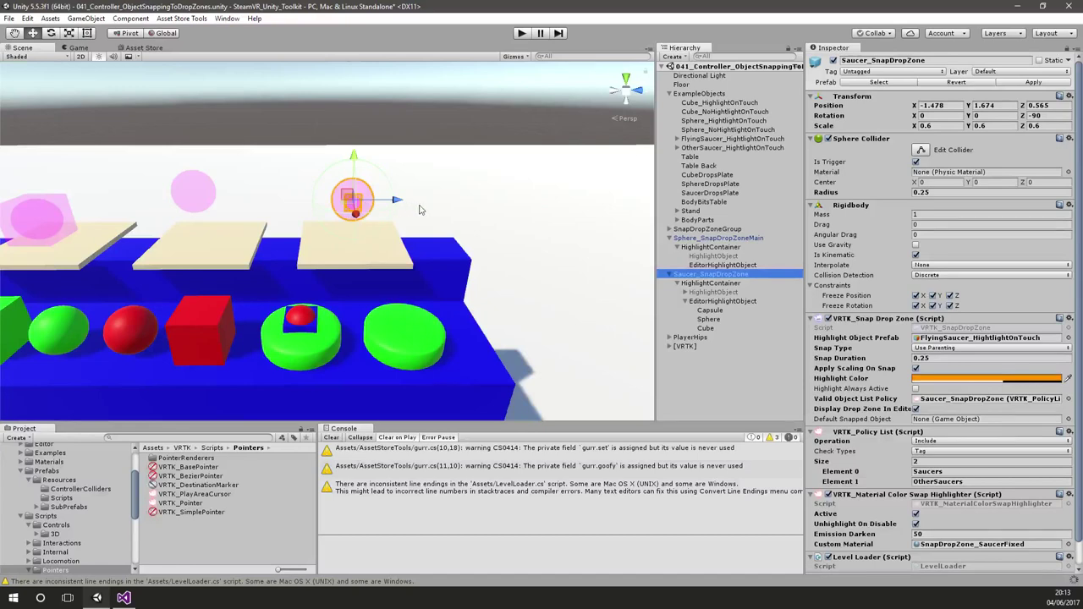
left_click_drag(423, 211, 420, 261, "alt")
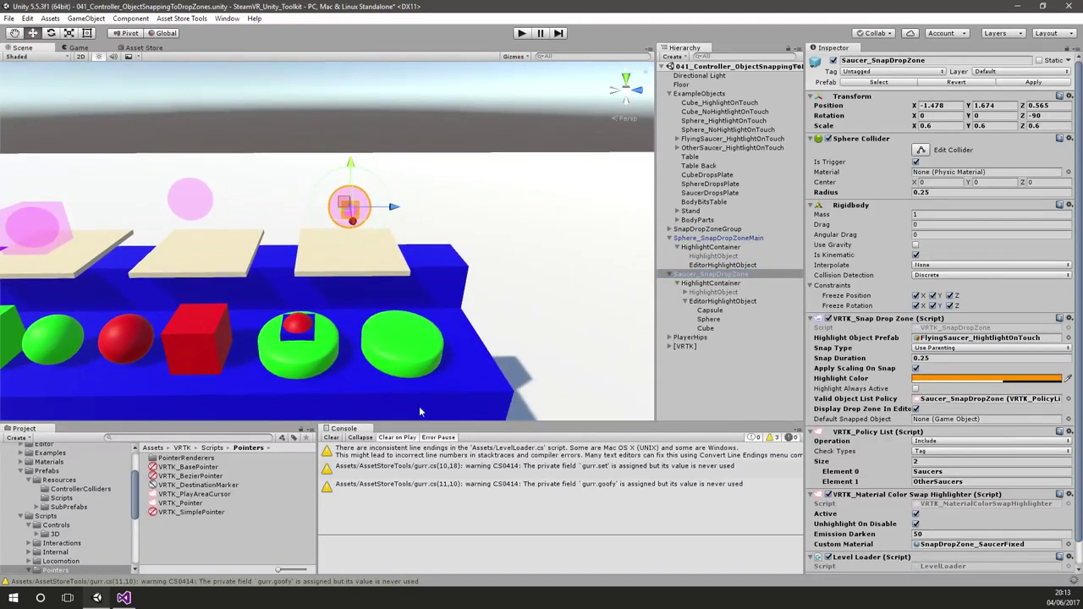
Step: Clear the console and play-test snapping the saucer, which logs FlyingSaucer_HightlightOnTouch
left_click(330, 437)
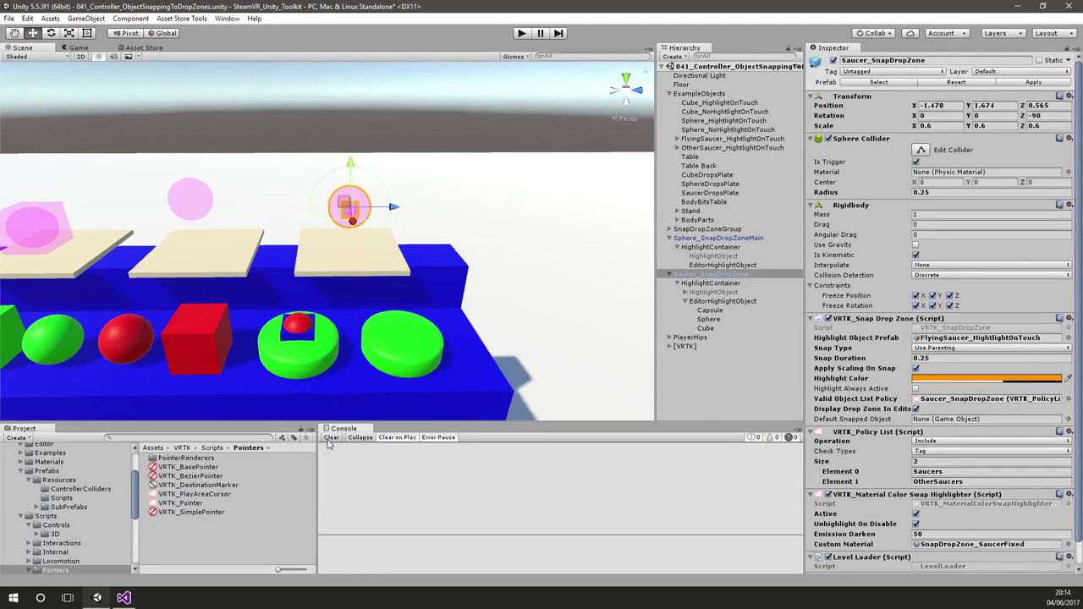
left_click_drag(454, 277, 444, 304, "alt")
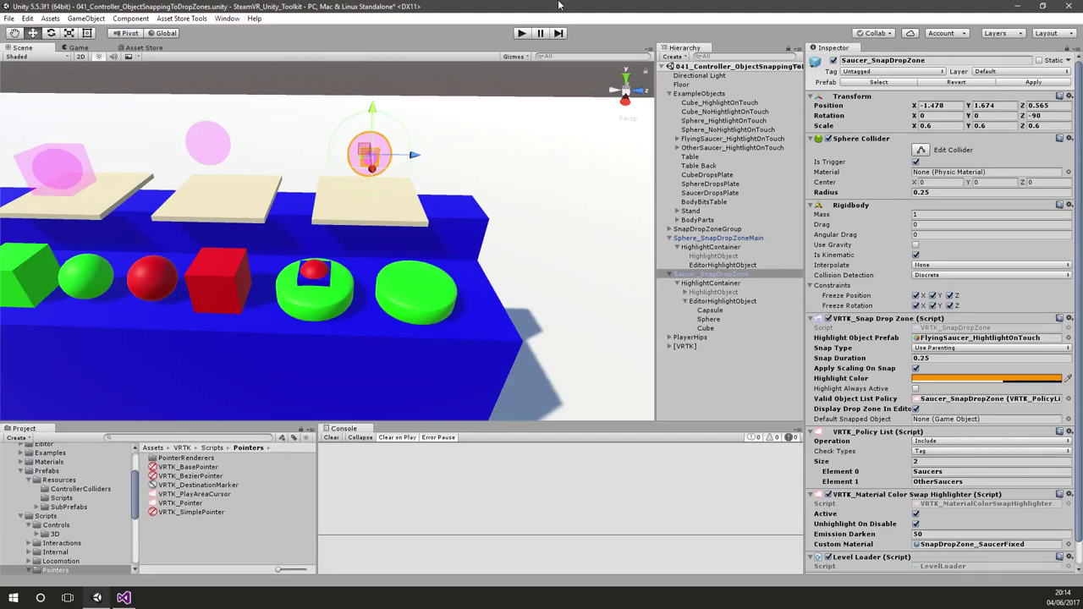
left_click(525, 33)
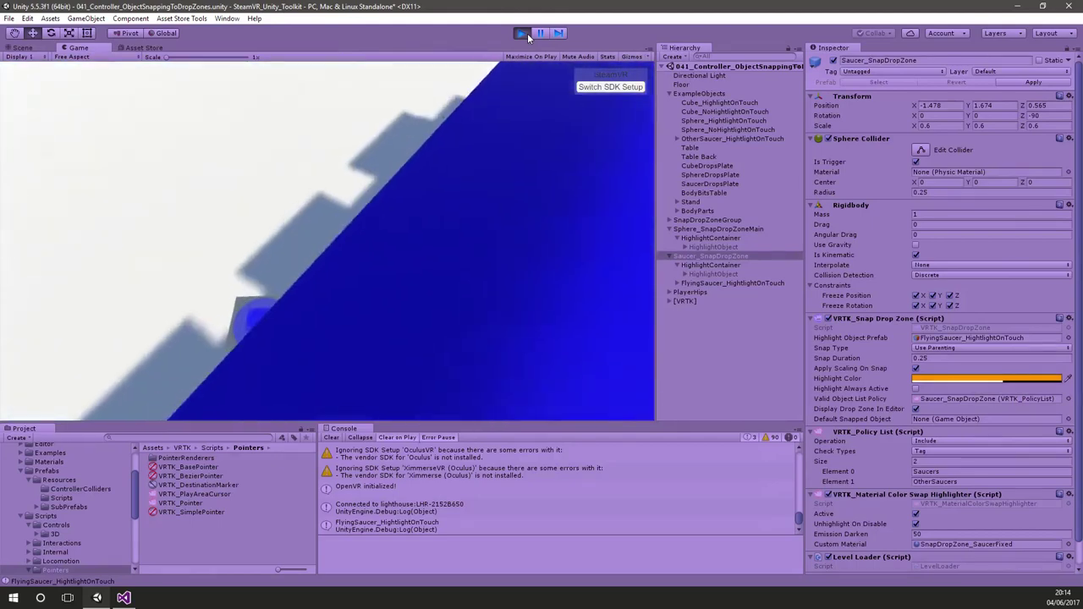
left_click(524, 33)
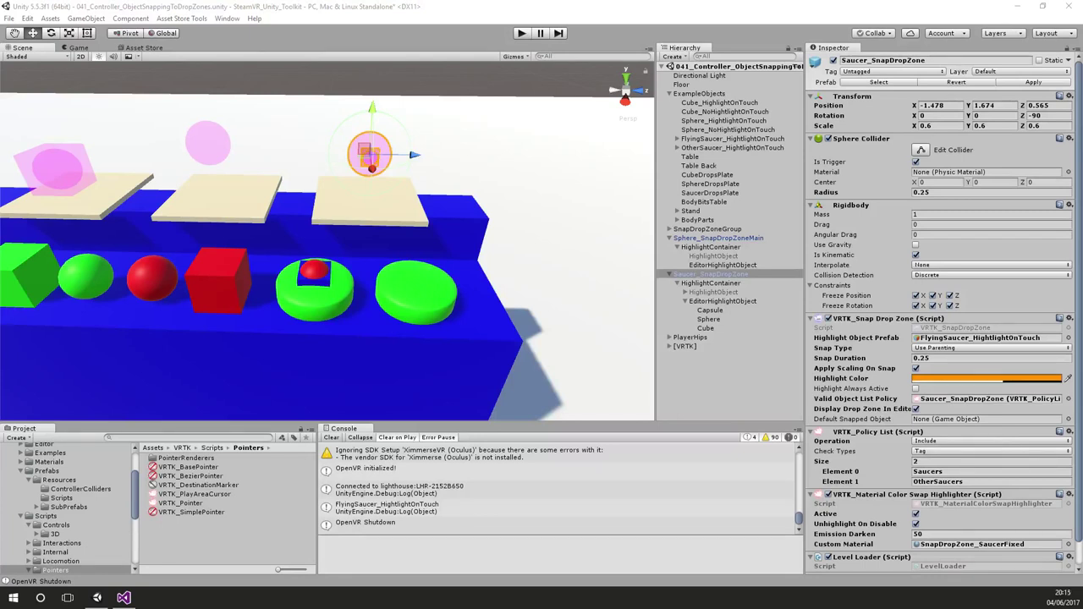
Step: Trace the logged saucer entry back to LevelLoader.cs line 26 in Visual Studio
left_click(423, 507)
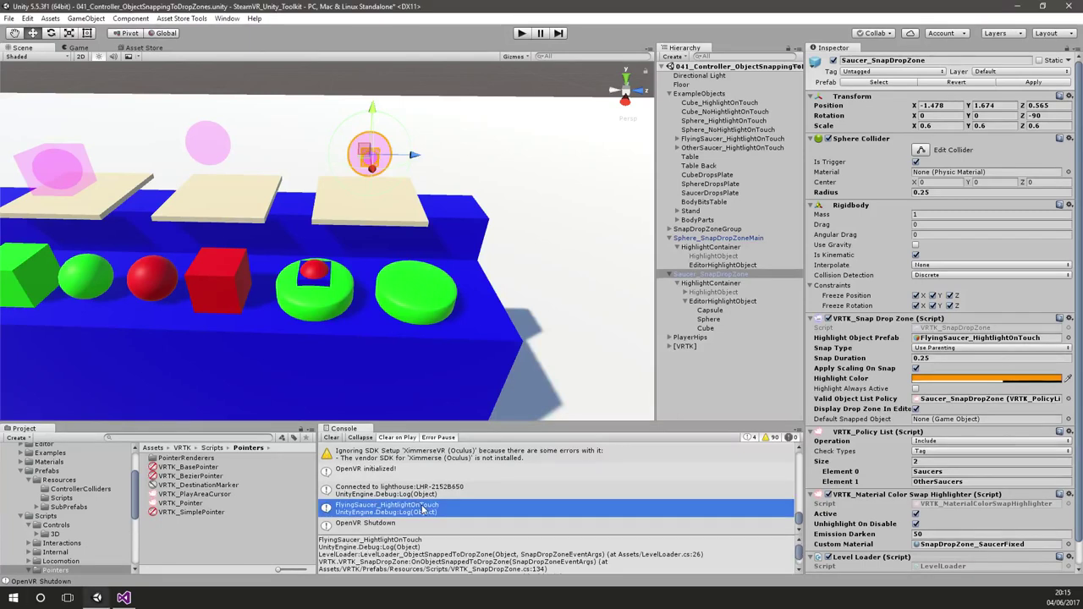
left_click(123, 597)
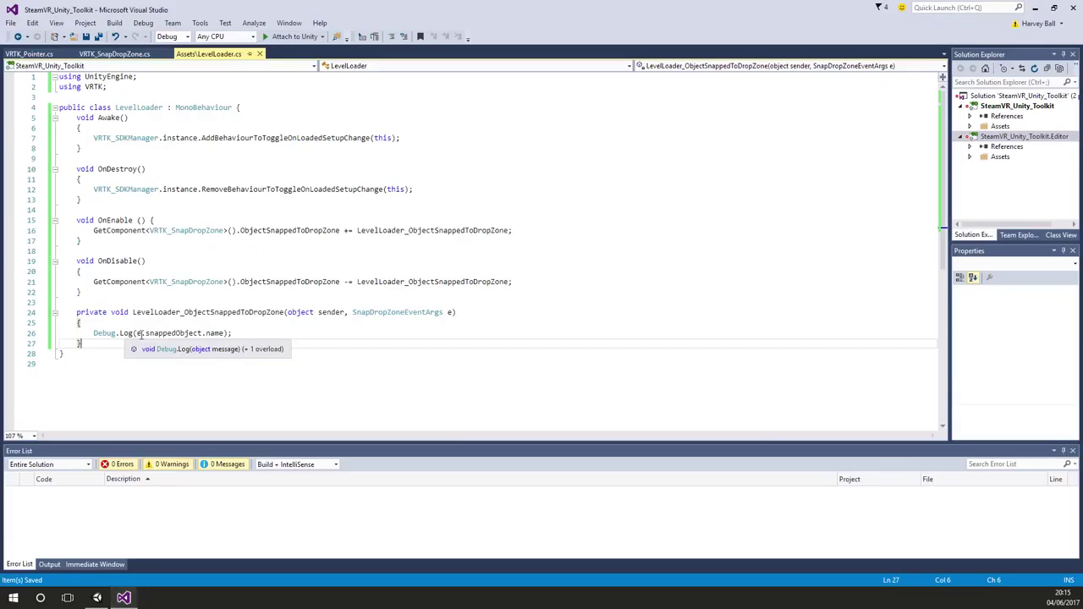
mouse_move(217, 333)
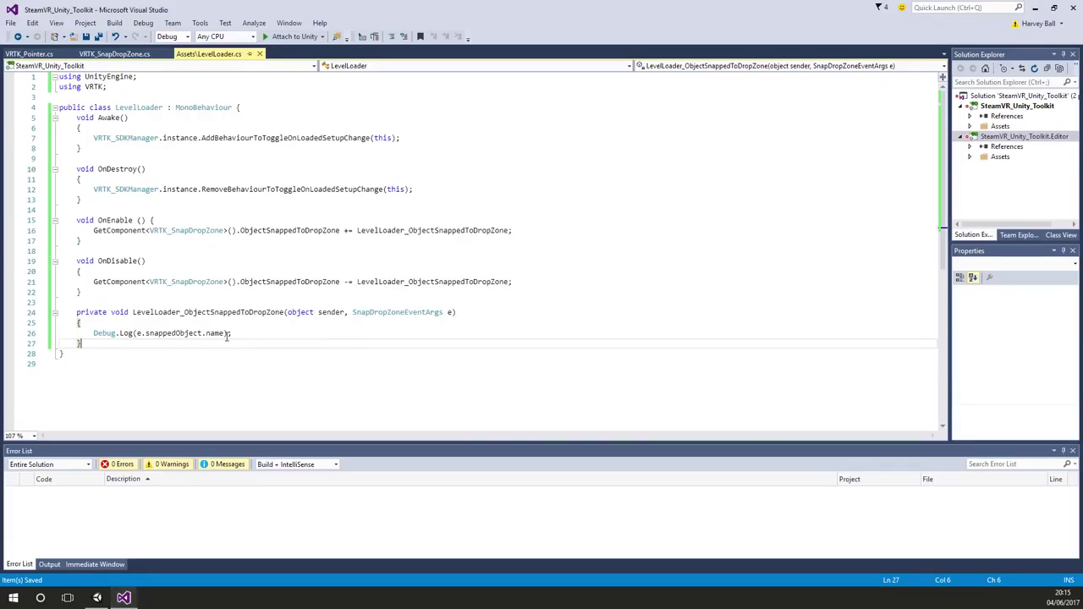
left_click(96, 597)
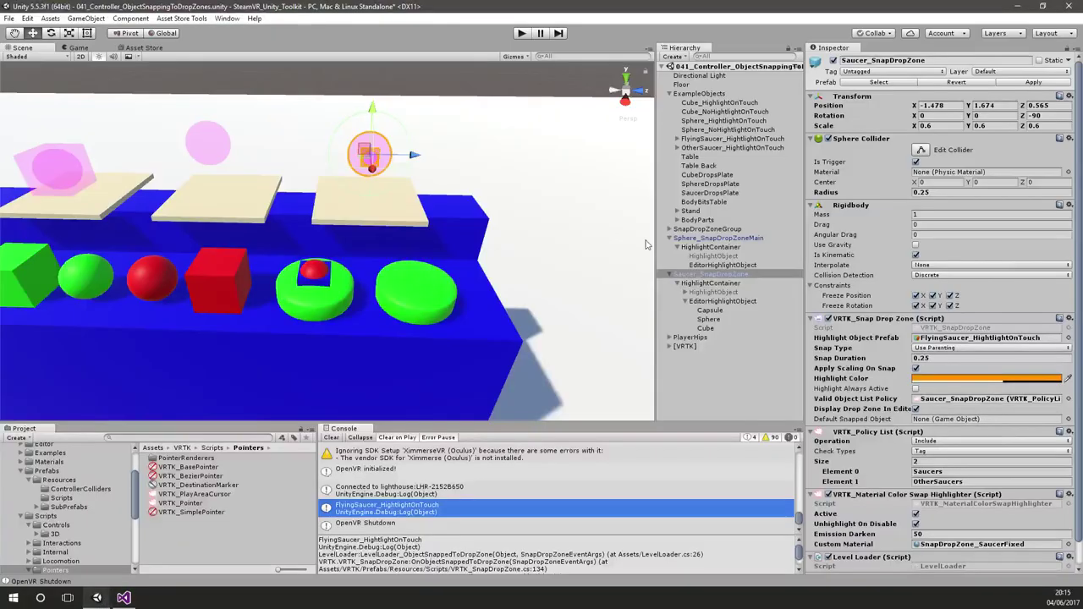
Step: Select FlyingSaucer_HightlightOnTouch, undo the accidental rename, and select its full name
left_click(745, 139)
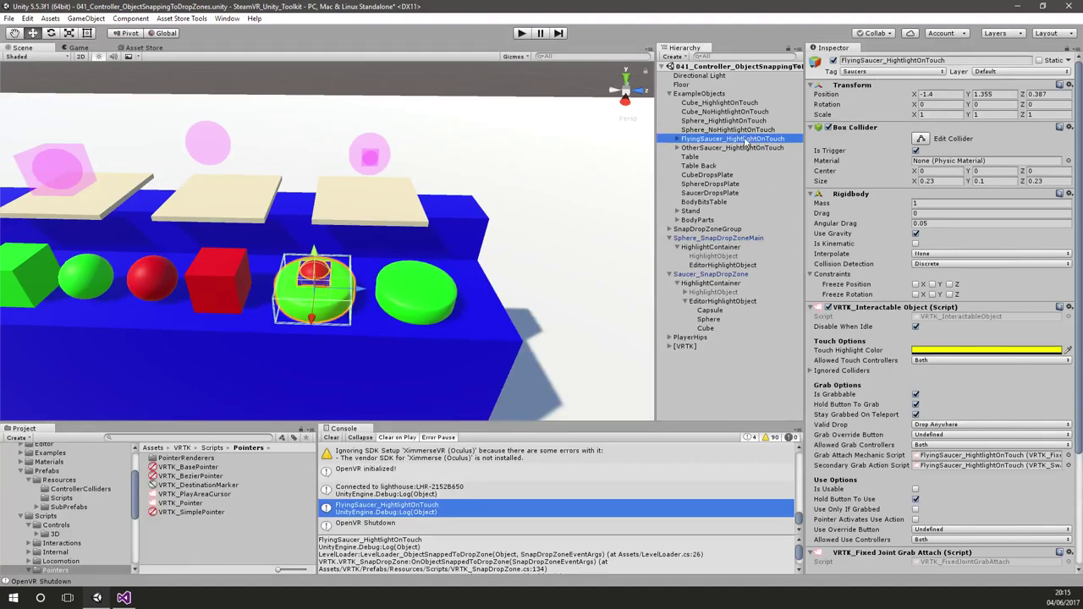
left_click(962, 59)
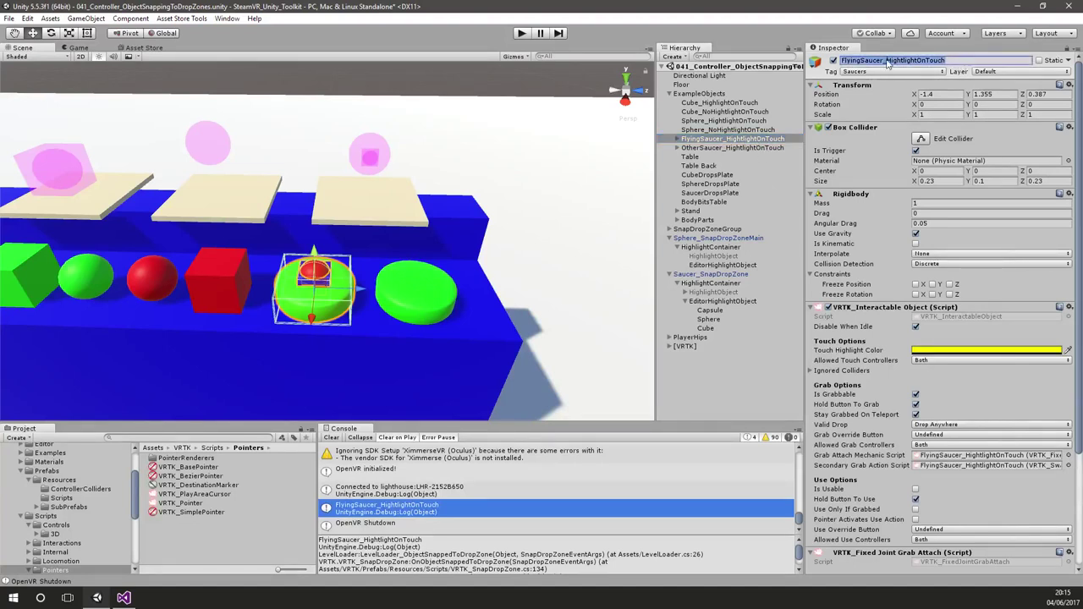
key("ctrl+v")
key("ctrl+z")
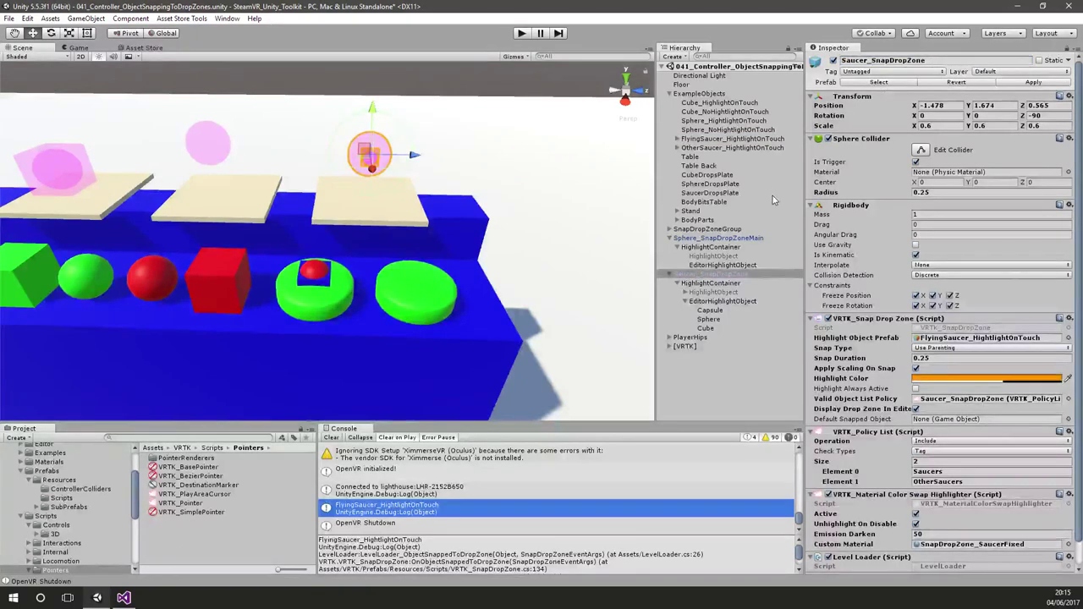
key("ctrl+z")
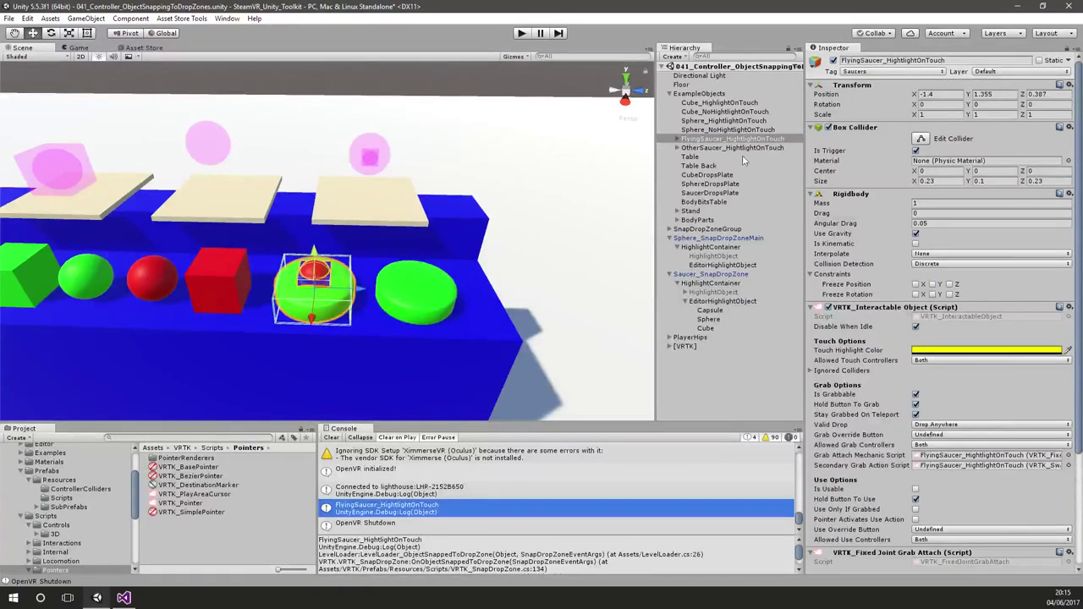
left_click(920, 63)
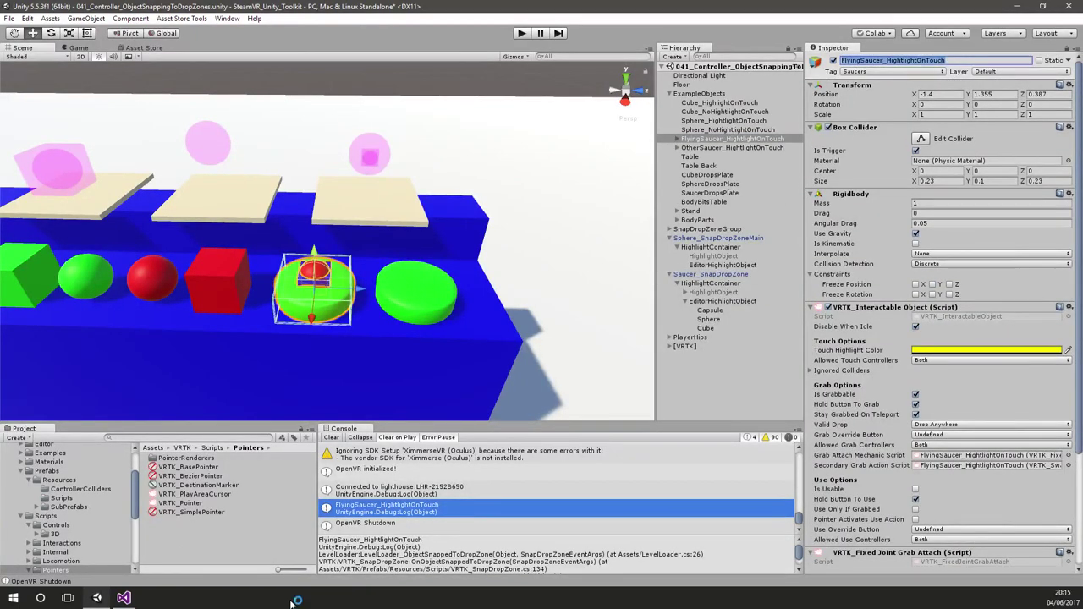
Step: Add an if statement below Debug.Log comparing against the pasted saucer name string
left_click(124, 598)
left_click(245, 334)
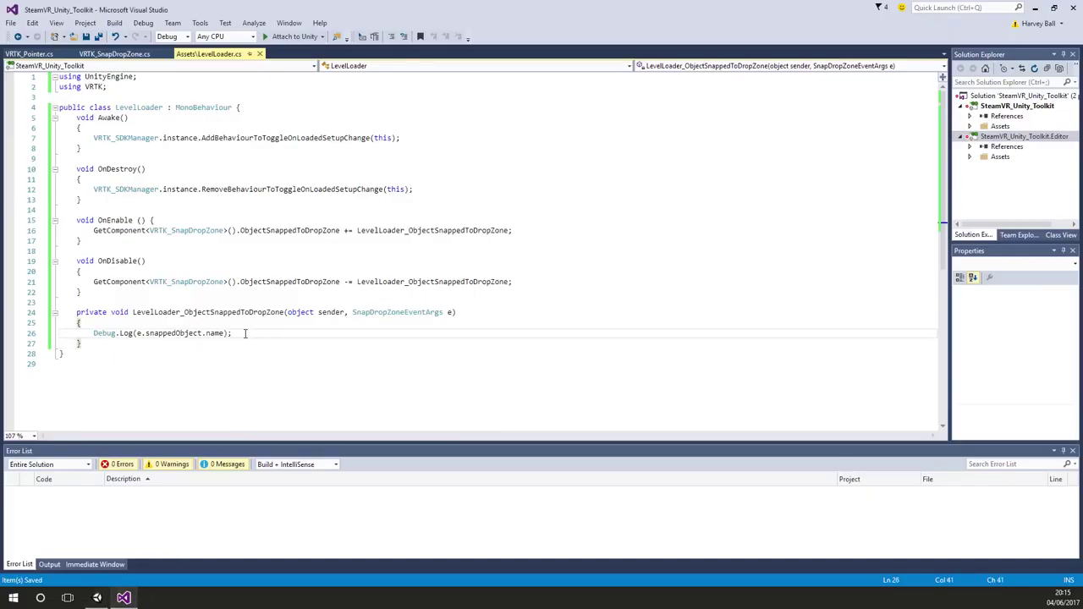
key("Return")
type("if ()")
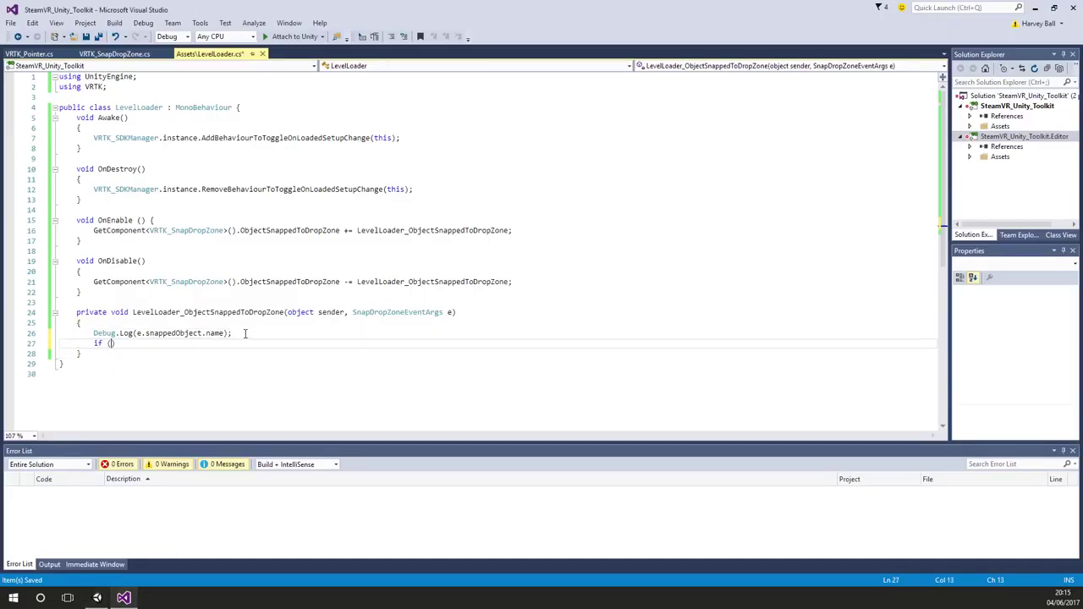
key("Up")
key("Down")
key("Left")
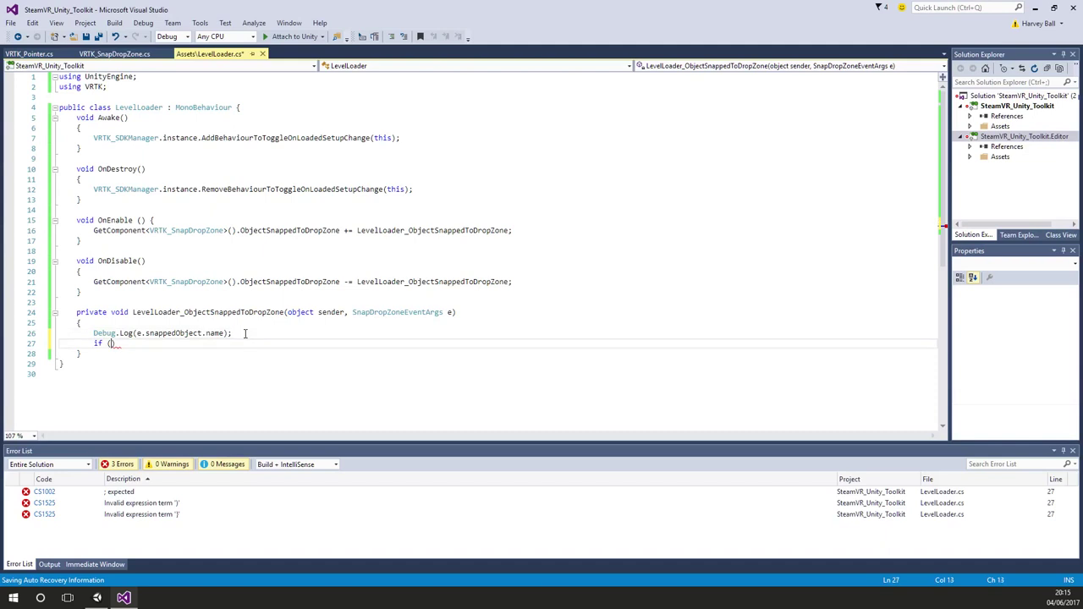
type("== \"")
type("FlyingSaucer_HighlightOnTouch")
Step: Move e.snappedObject.name into the if condition and open a braces block beneath it
left_click(244, 334)
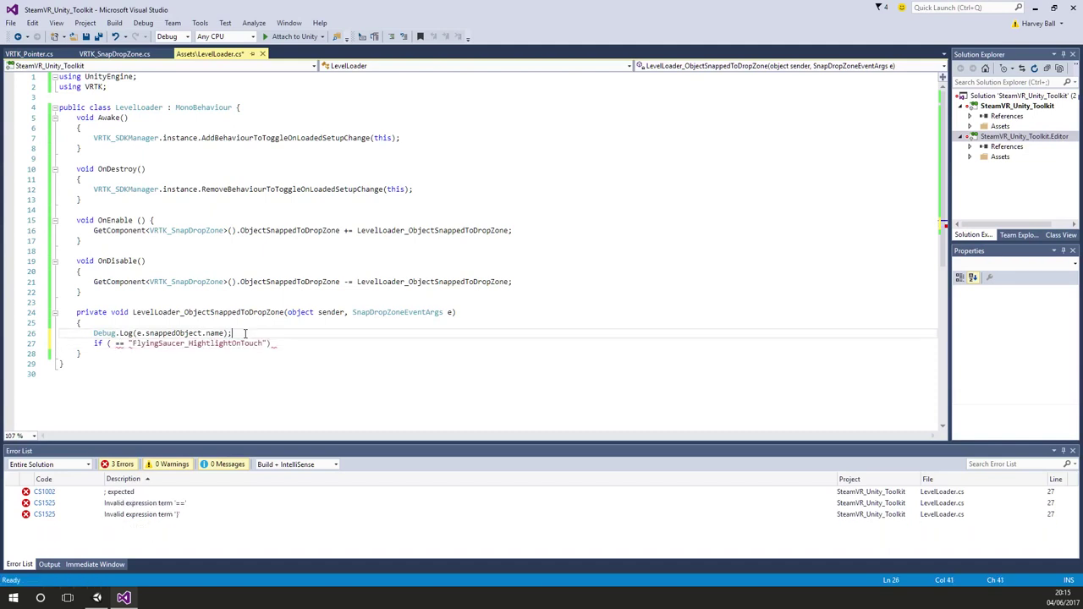
key("ctrl+shift+Left")
key("ctrl+shift+Left")
key("ctrl+shift+Left")
key("ctrl+shift+Left")
key("ctrl+shift+Left")
key("ctrl+c")
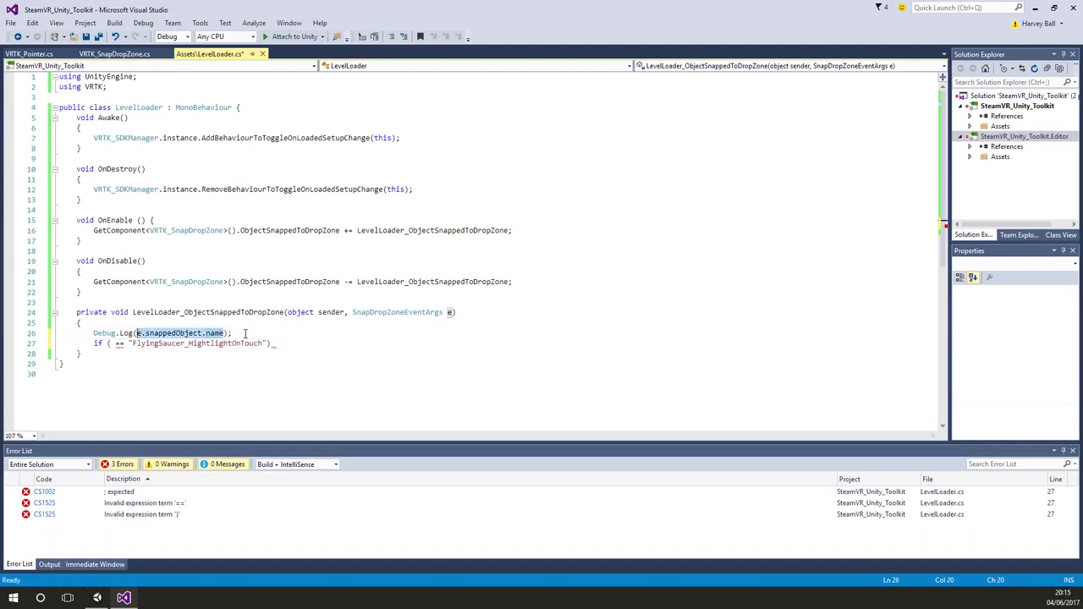
key("Delete")
key("Down")
key("Home")
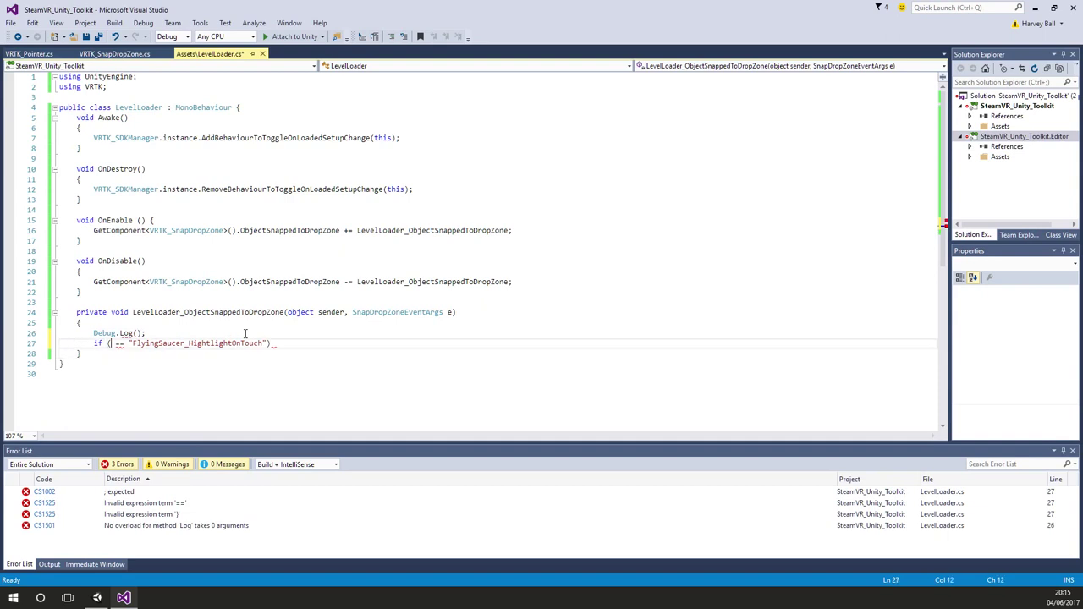
key("ctrl+v")
key("End")
key("Return")
type("{")
key("Return")
Step: Move the Debug.Log into the if block so it logs "LoadLevel1"
left_click(244, 334)
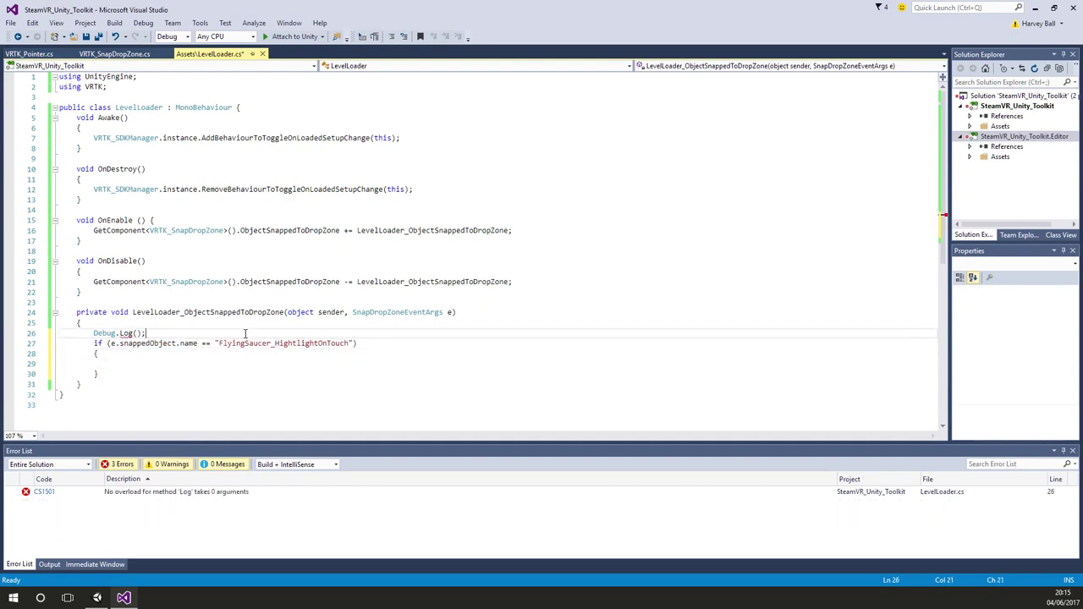
key("shift+Home")
key("ctrl+x")
key("Down")
key("Down")
key("Down")
key("ctrl+v")
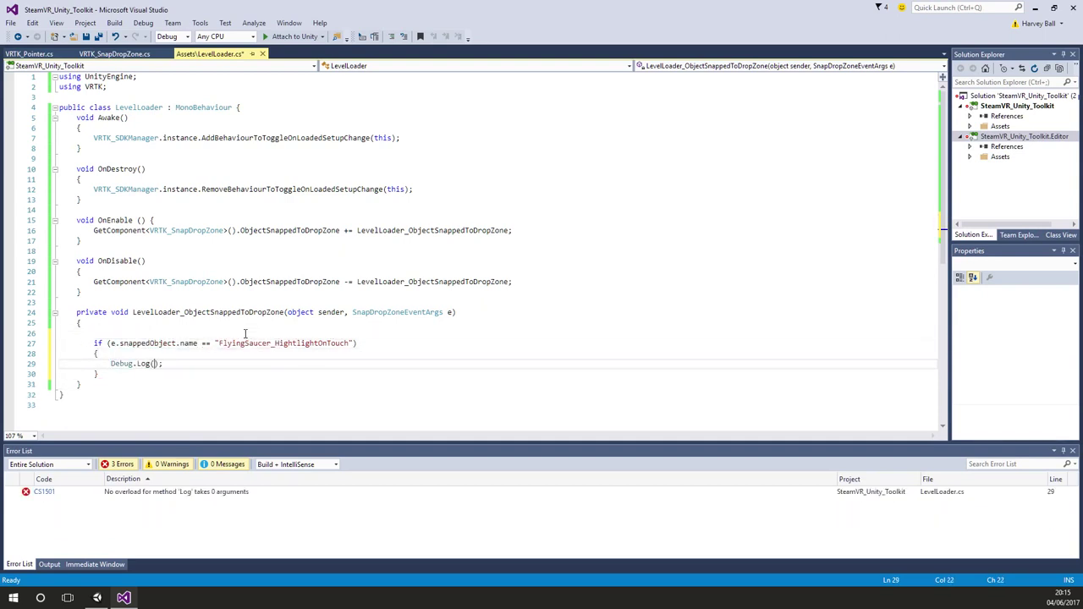
type("LoadLevel1")
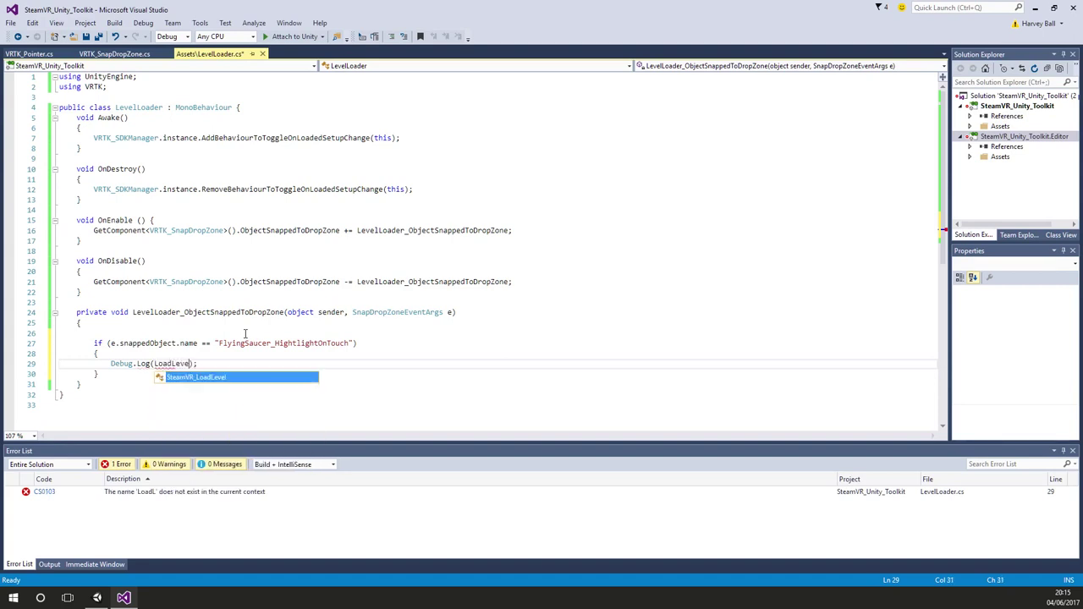
key("Escape")
type("\"")
key("ctrl+Left")
key("ctrl+Left")
type("\"")
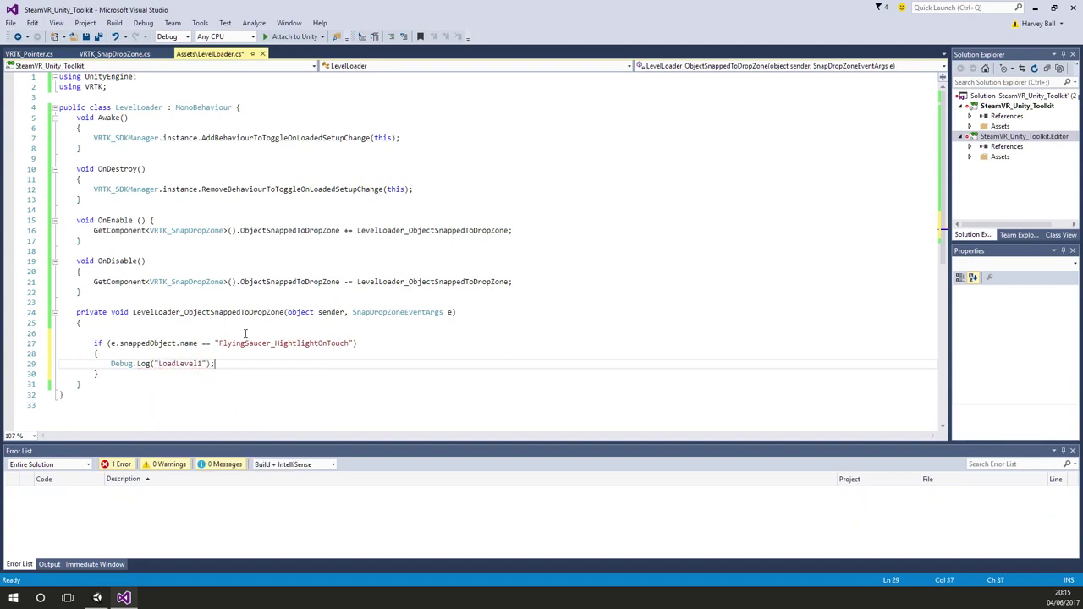
Step: Delete the leftover blank line 26
key("Up")
key("Up")
key("Up")
key("shift+Up")
key("shift+Home")
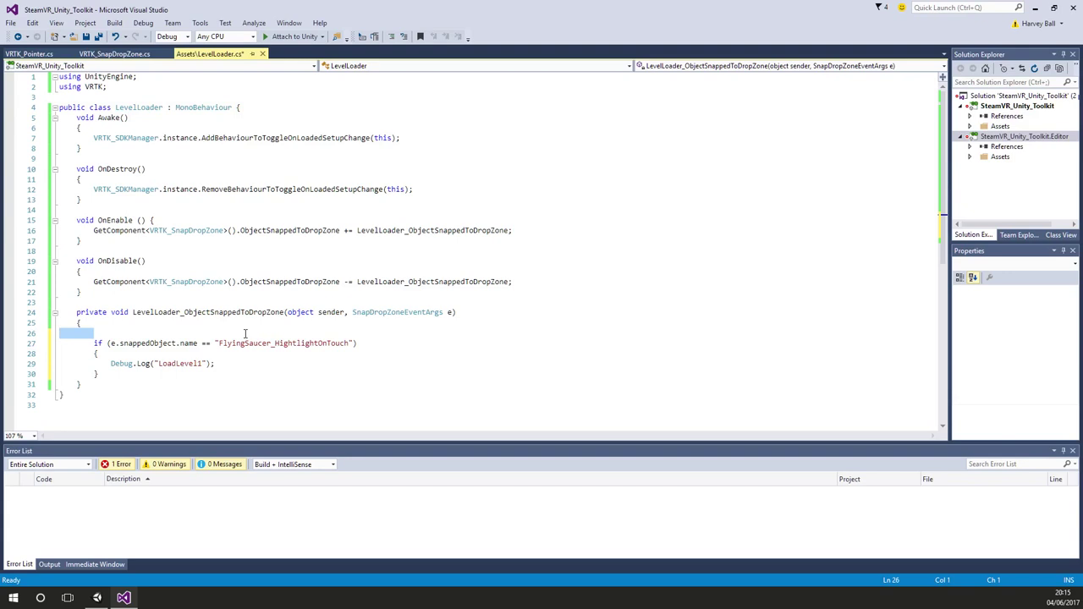
key("Delete")
Step: Duplicate the if block directly below itself
key("Down")
key("Down")
key("Down")
key("End")
key("shift+Up")
key("shift+Up")
key("shift+Up")
key("shift+Home")
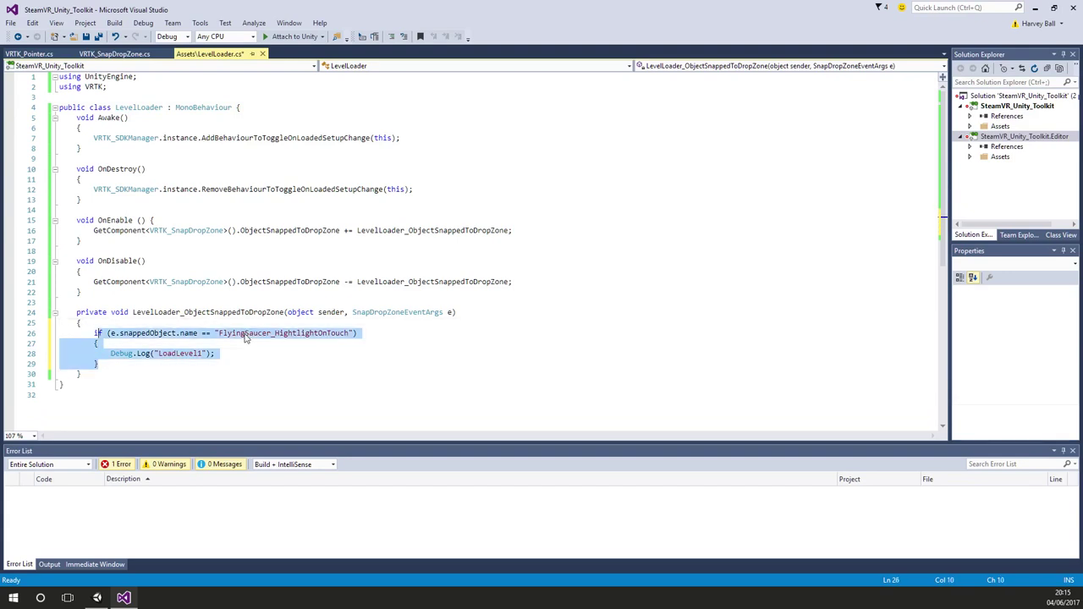
key("ctrl+c")
key("End")
key("Return")
key("ctrl+v")
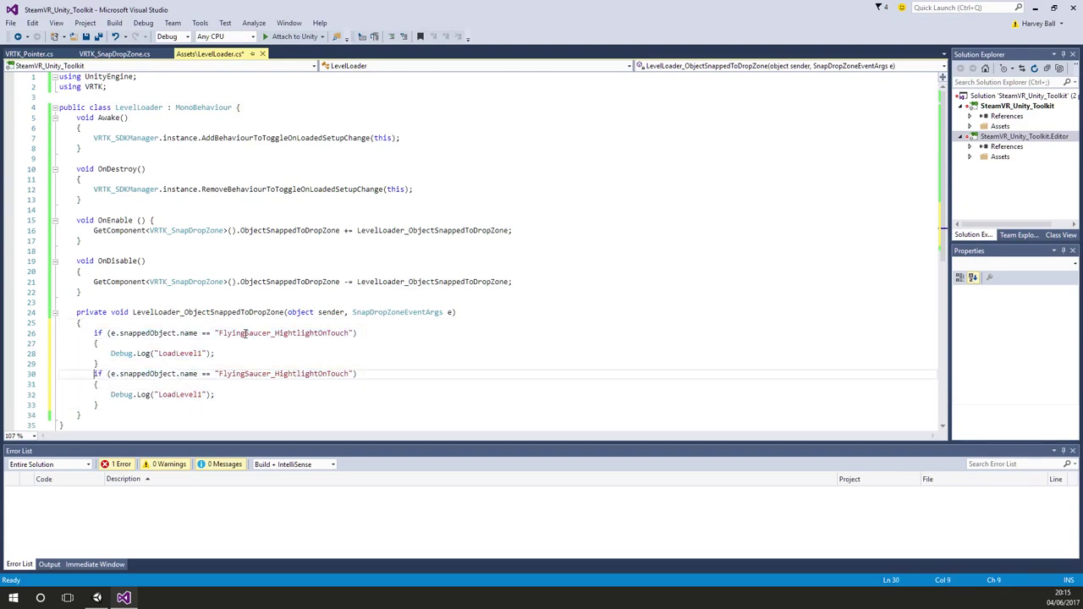
Step: Turn the copy into an else if checking OtherSaucer_HightlightOnTouch
type("else")
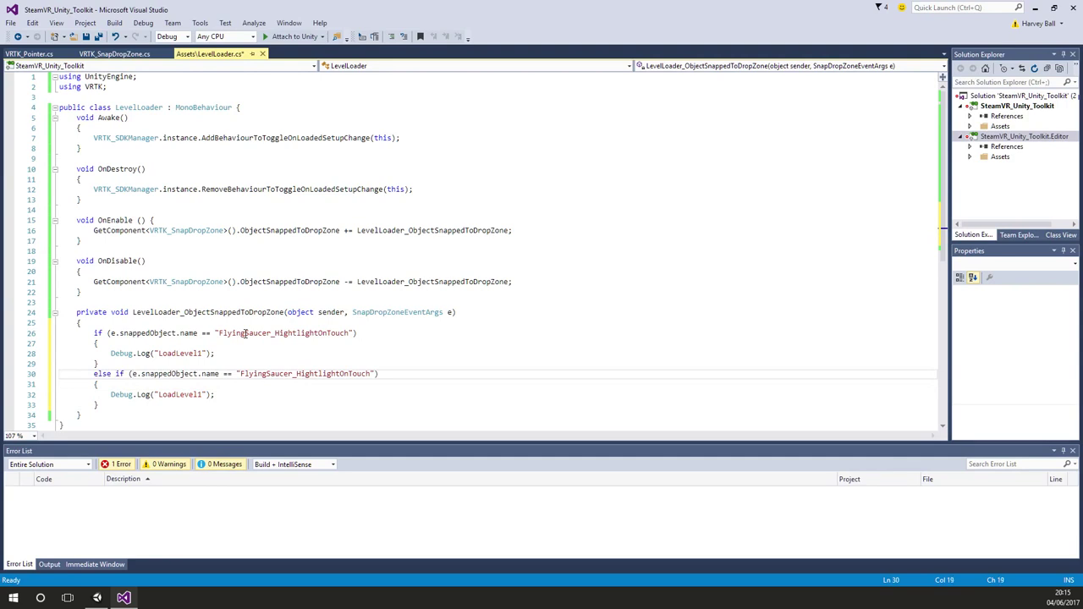
key("ctrl+Right")
key("ctrl+Right")
key("ctrl+Right")
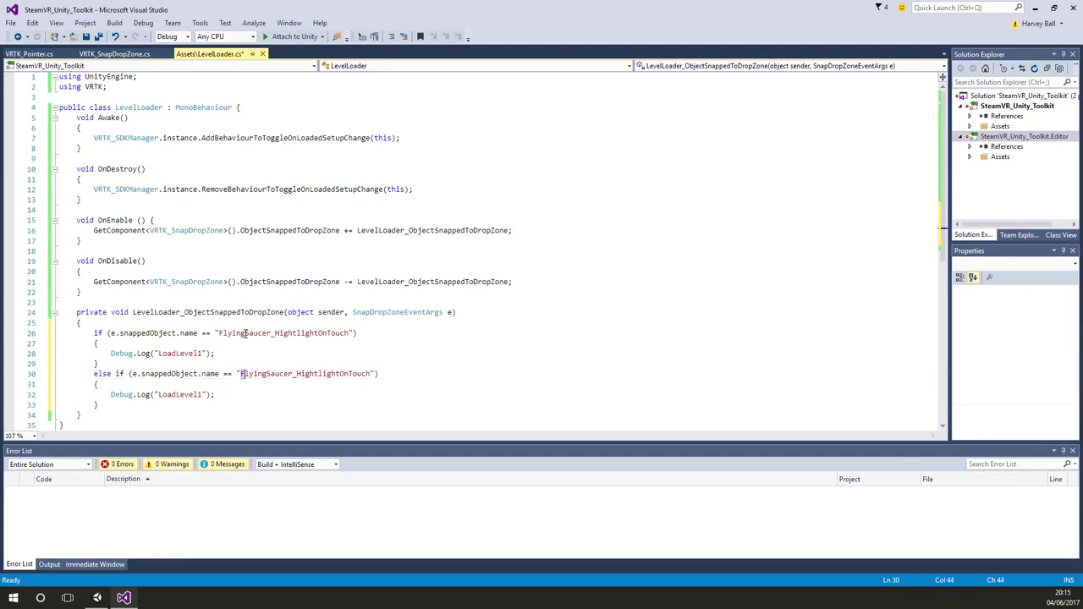
key("shift+Right")
key("shift+Right")
key("shift+Right")
key("shift+Right")
key("shift+Right")
key("shift+Right")
type("Other")
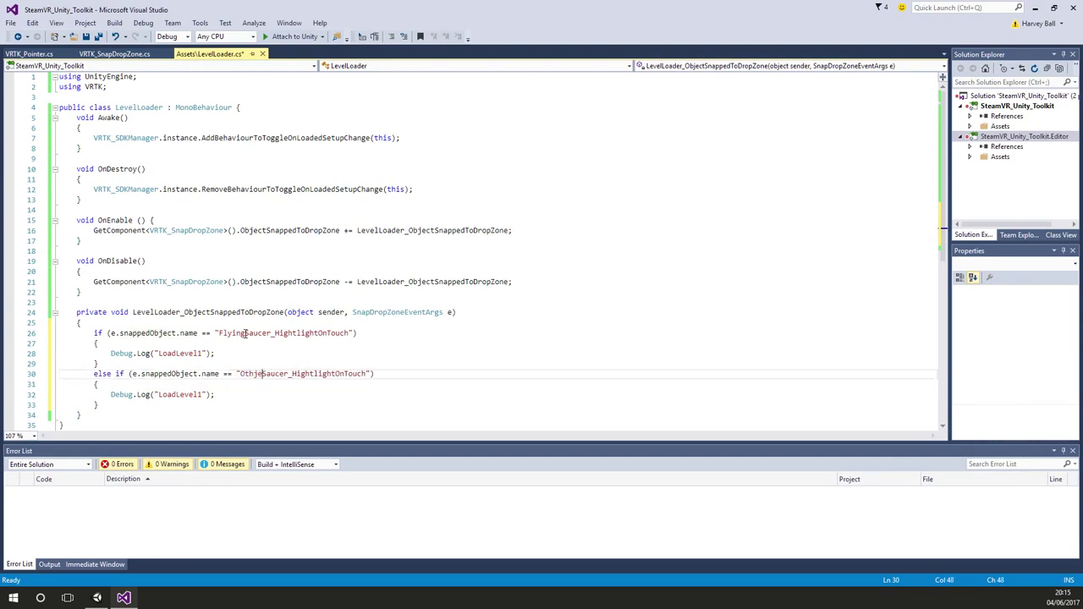
key("Down")
key("Down")
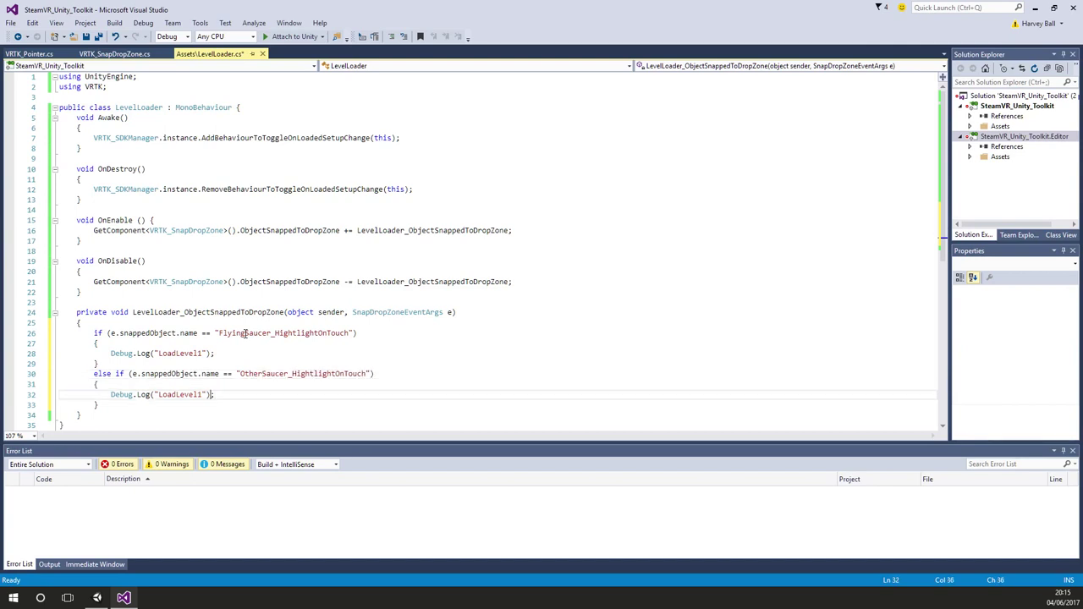
Step: Make the second Debug.Log print "LoadLevel2" and save LevelLoader.cs
left_click(96, 598)
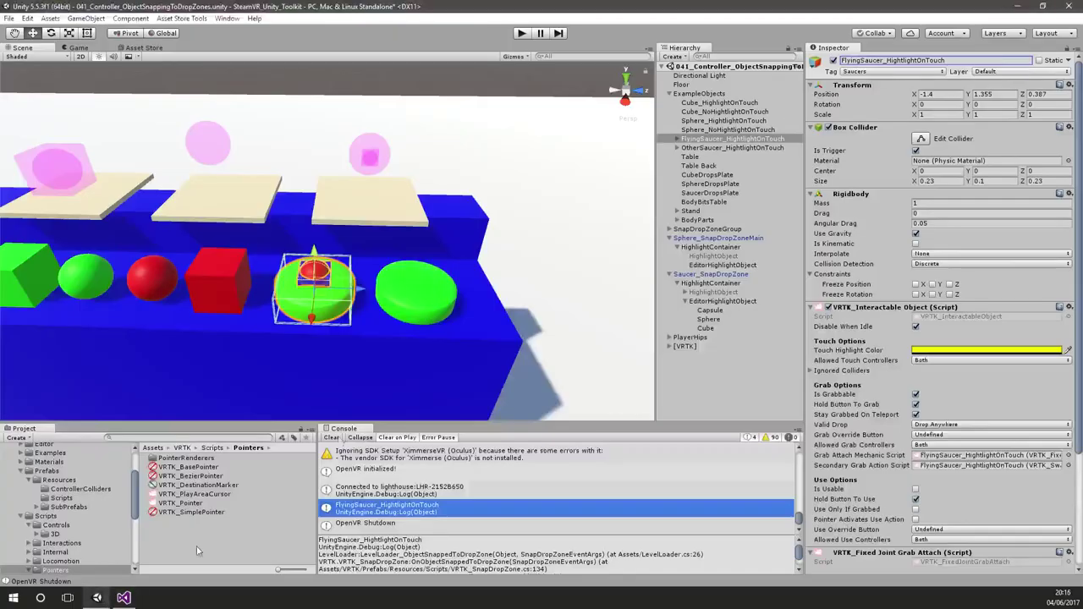
left_click(124, 597)
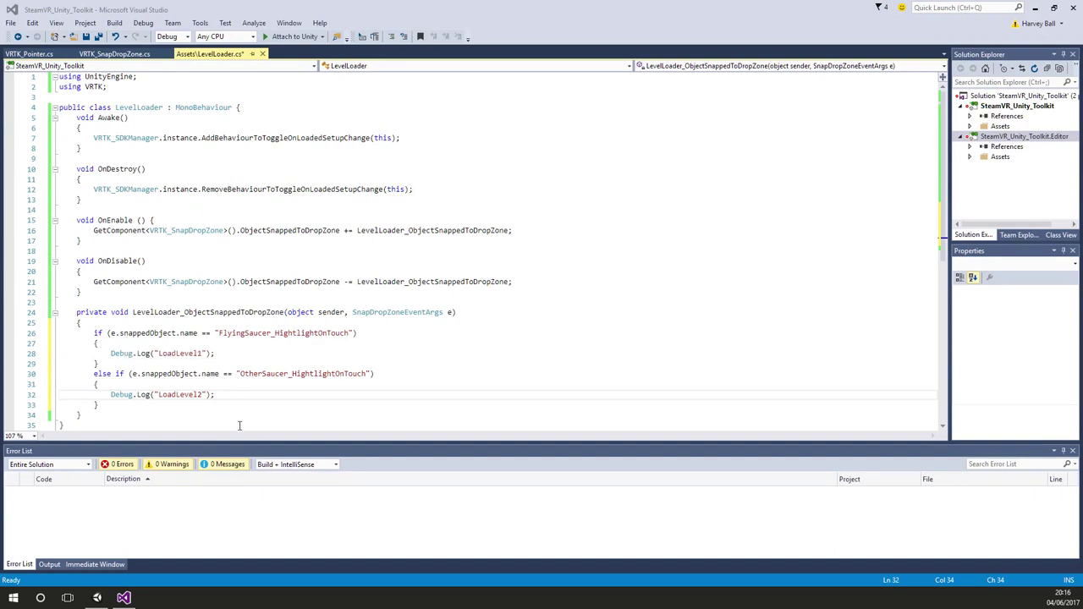
left_click(270, 362)
key("ctrl+s")
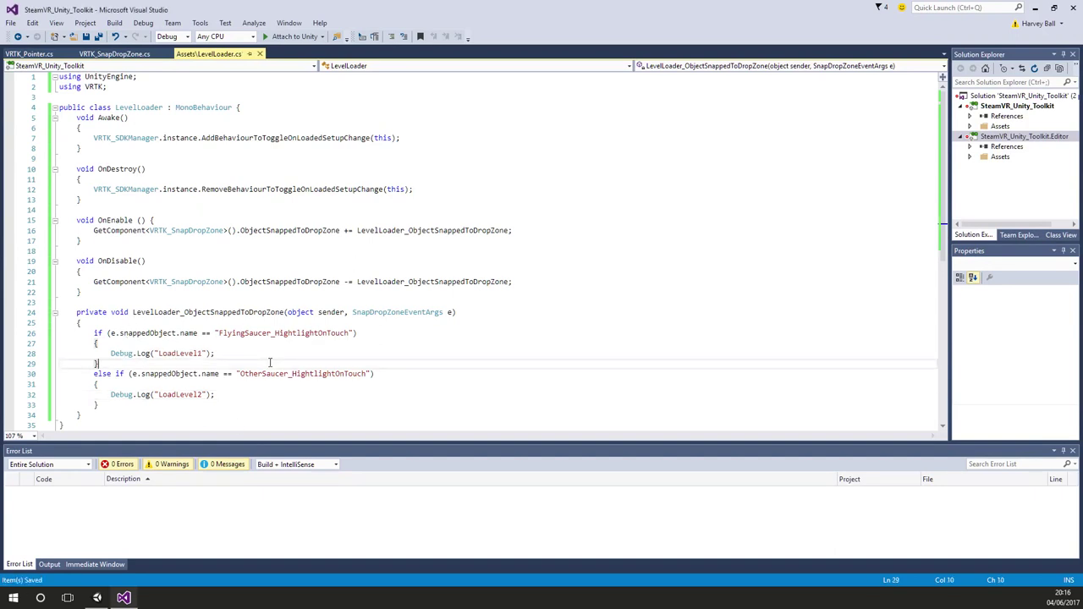
left_click(96, 598)
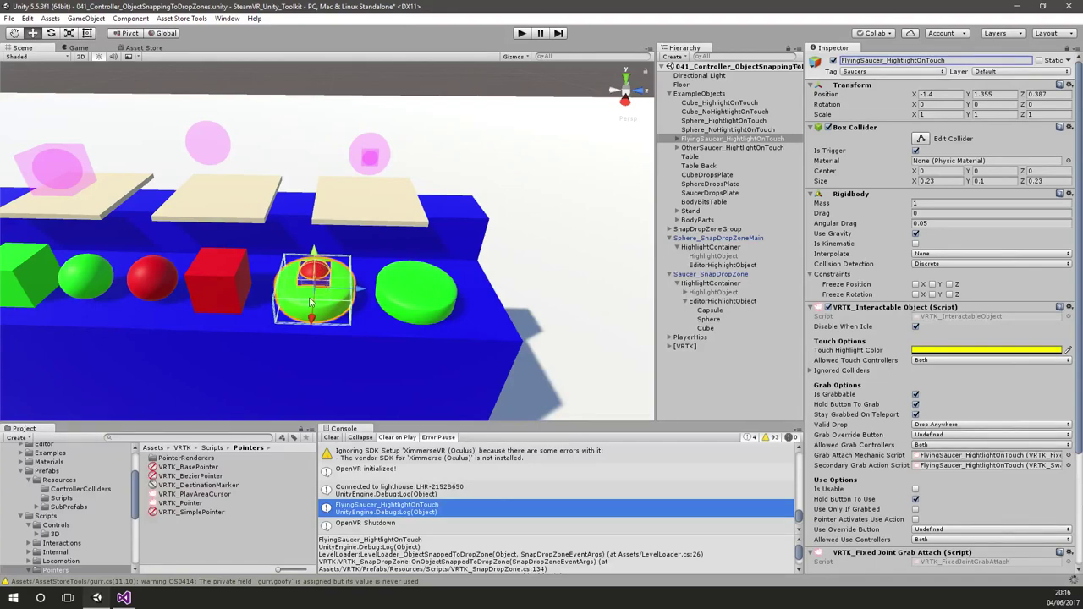
Step: Play-test snapping both saucers, logging LoadLevel1 then LoadLevel2, and stop play mode
left_click(523, 33)
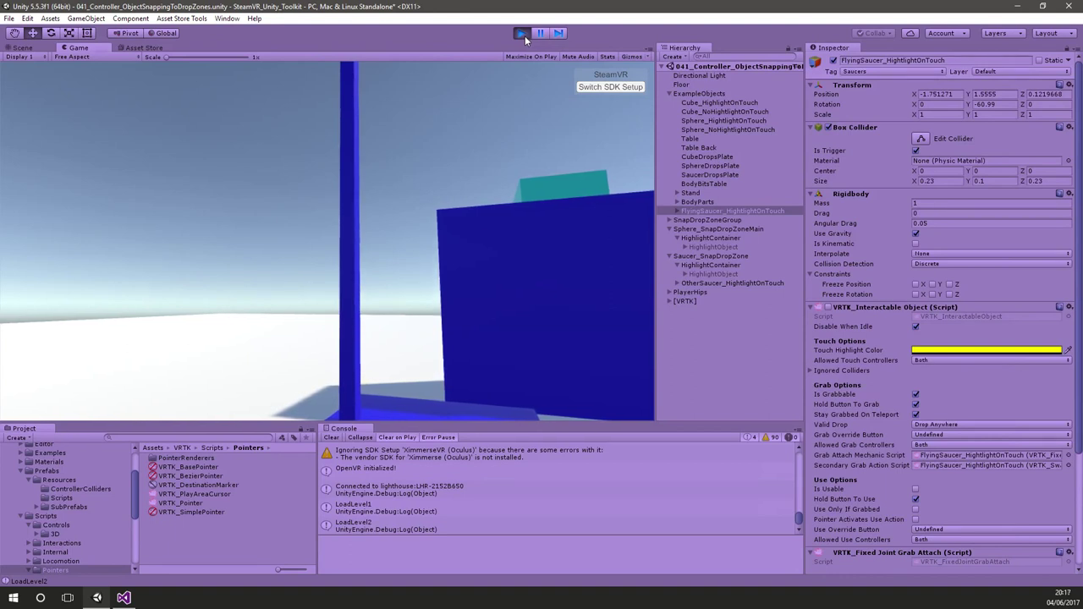
left_click(523, 34)
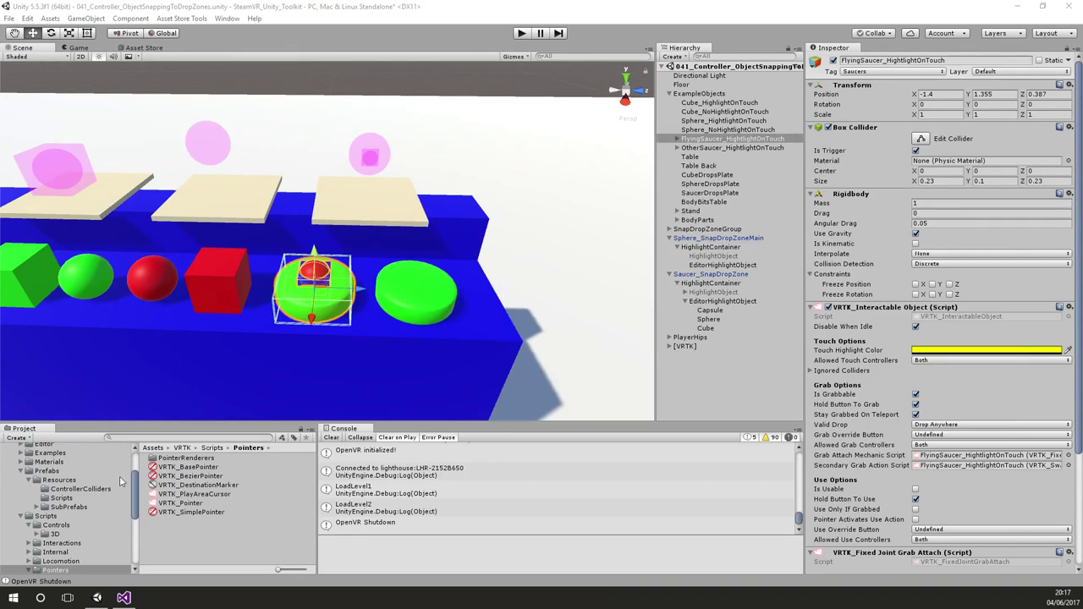
Step: Open the VRTK example scene 025_Controls_Overview without saving the current scene
left_click_drag(136, 508, 136, 492)
left_click(41, 510)
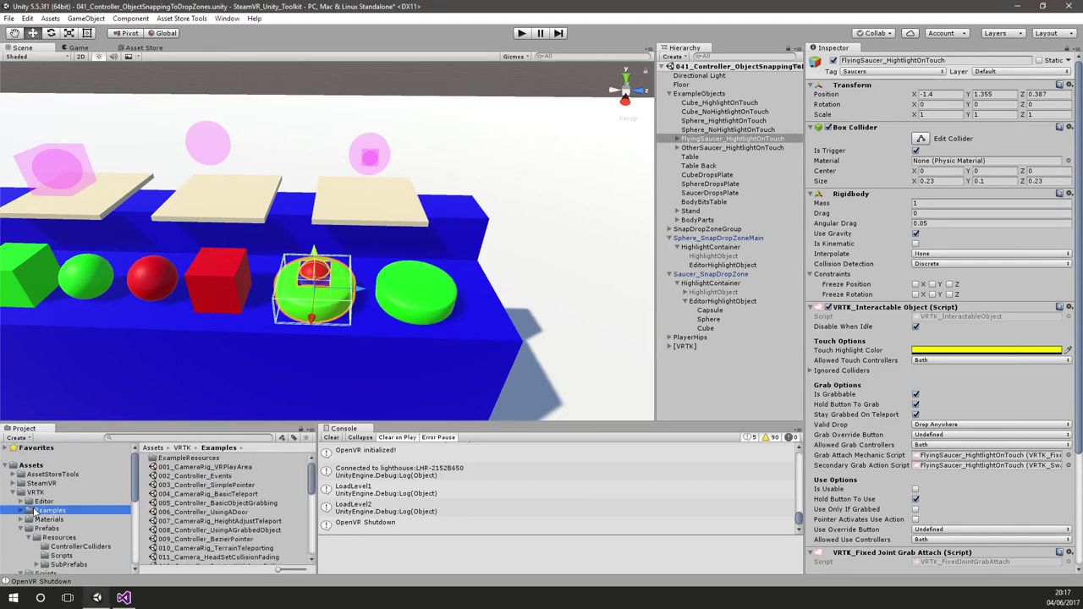
scroll(237, 500, "down", 10)
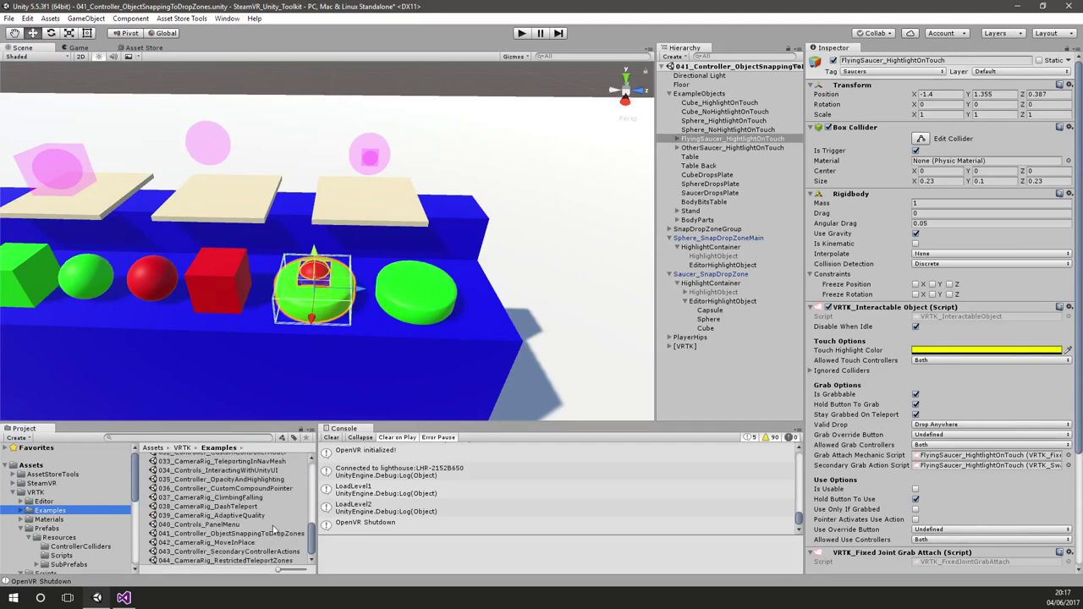
scroll(273, 530, "up", 6)
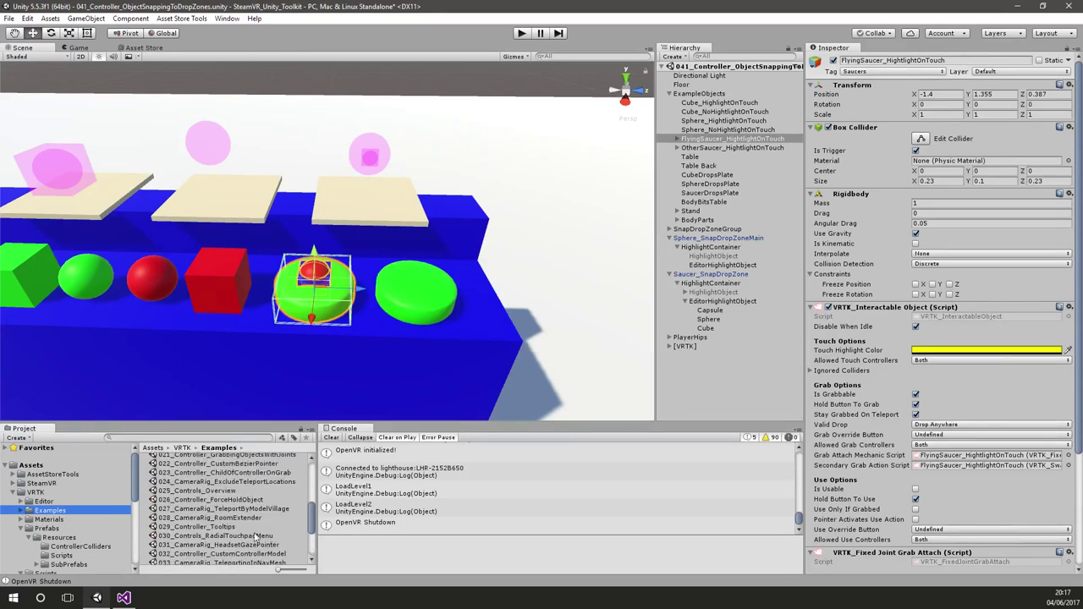
double_click(211, 491)
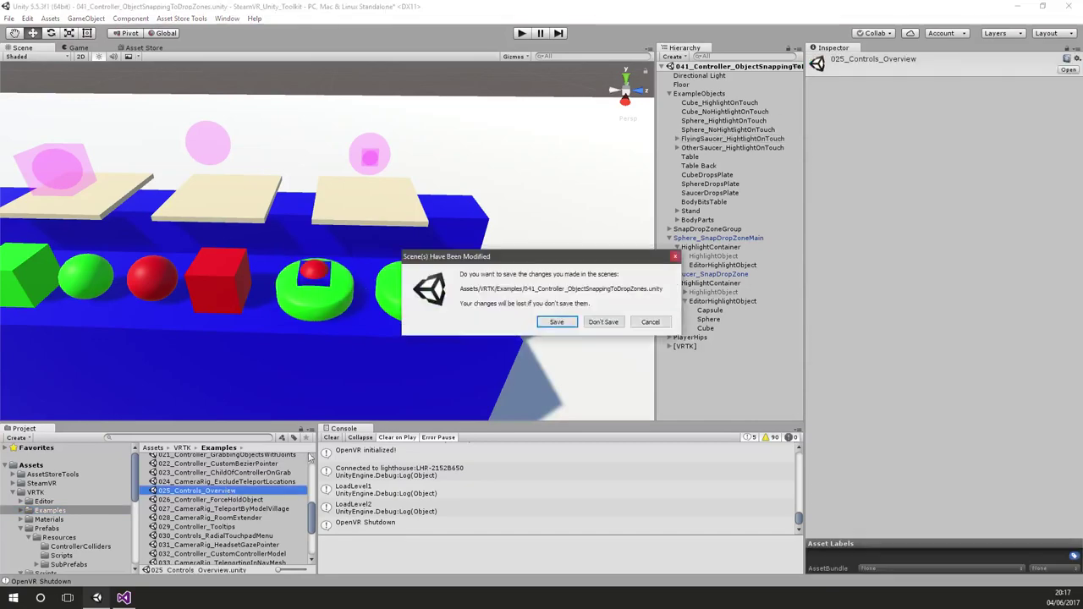
left_click(603, 321)
left_click_drag(330, 275, 104, 307, "alt")
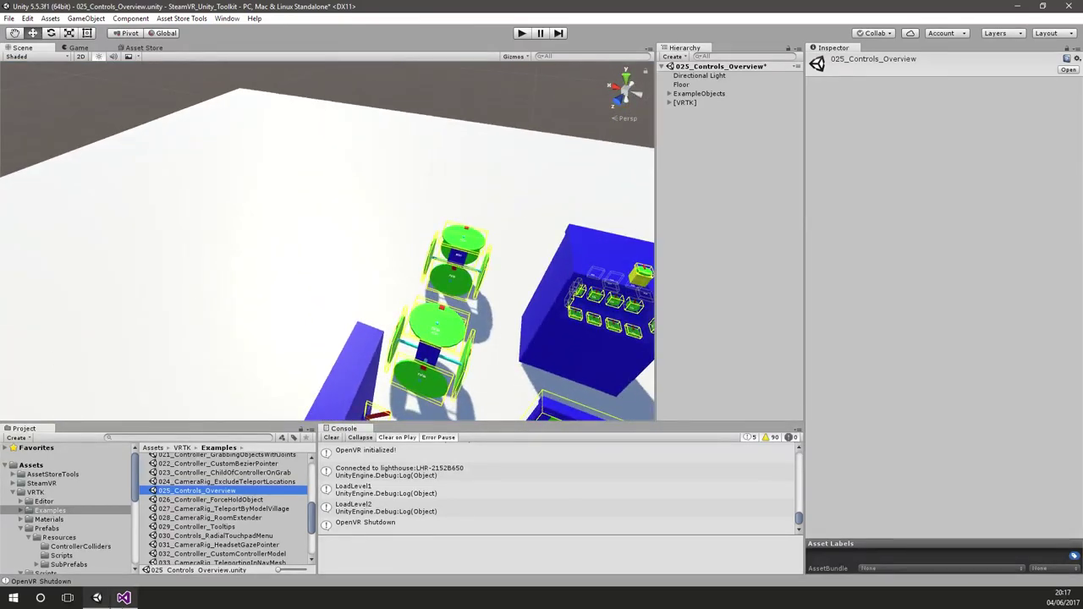
Step: Return to the saved LevelLoader.cs script in Visual Studio
left_click(124, 598)
scroll(164, 325, "down", 1)
scroll(152, 322, "up", 1)
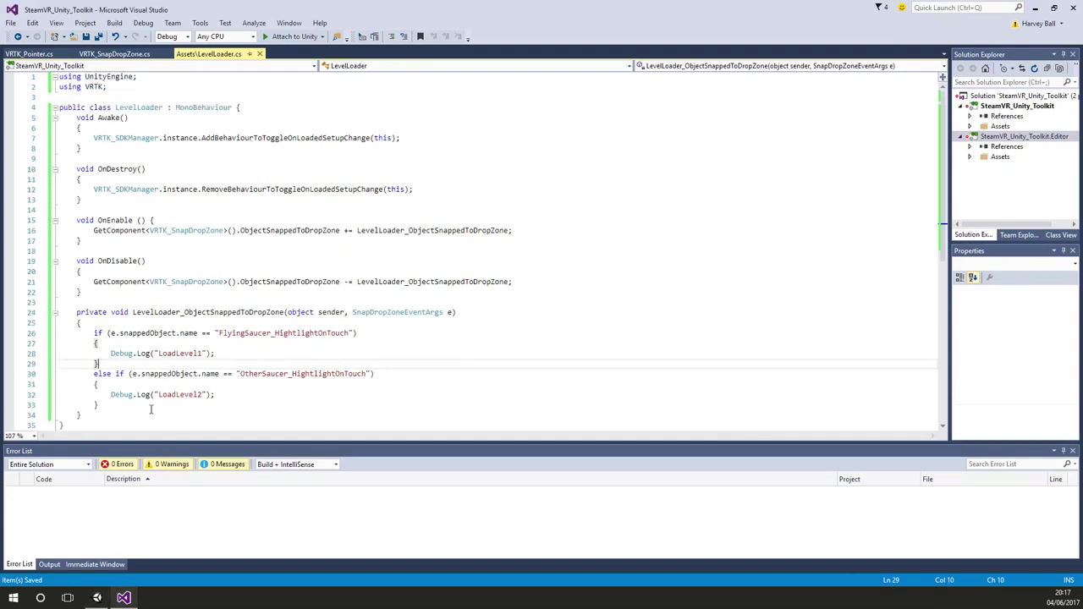
Step: Highlight the GetComponent call on line 16 and the Awake registration on line 7
scroll(124, 417, "down", 1)
scroll(133, 325, "up", 1)
left_click(271, 417)
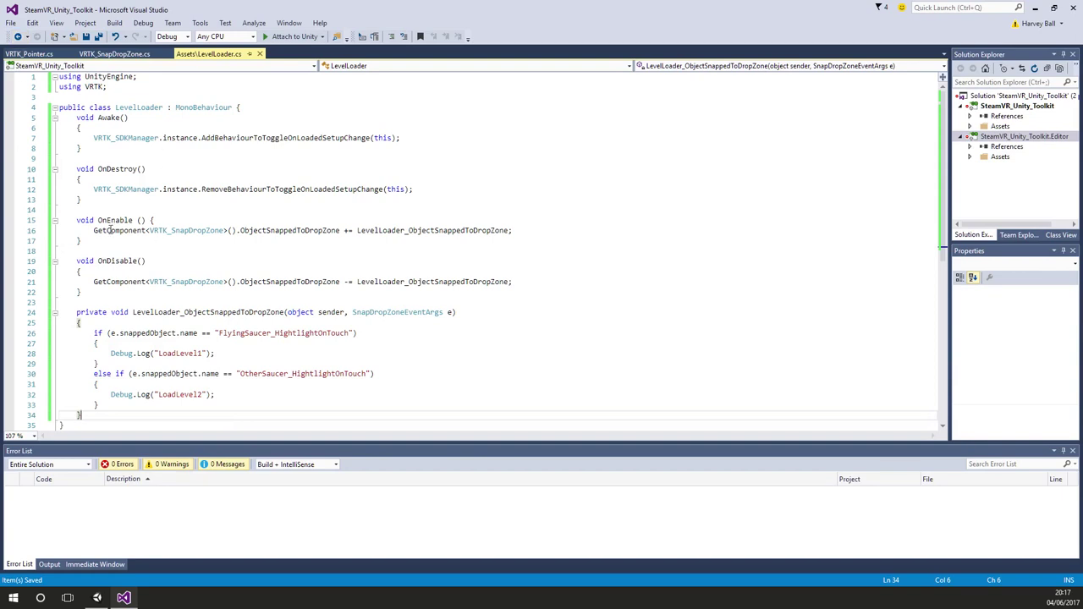
left_click_drag(93, 230, 238, 232)
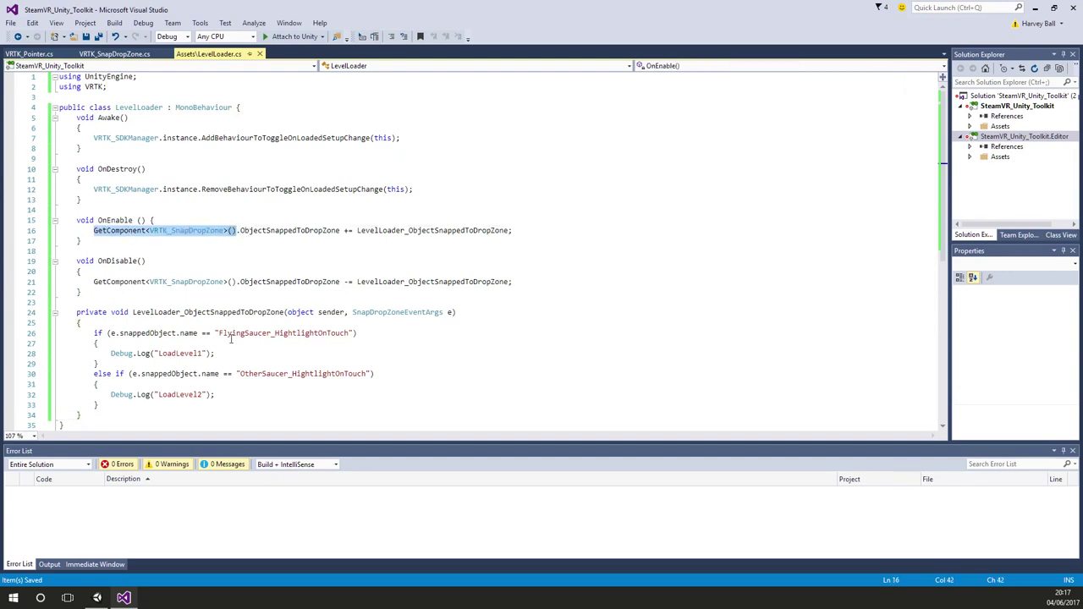
left_click(221, 302)
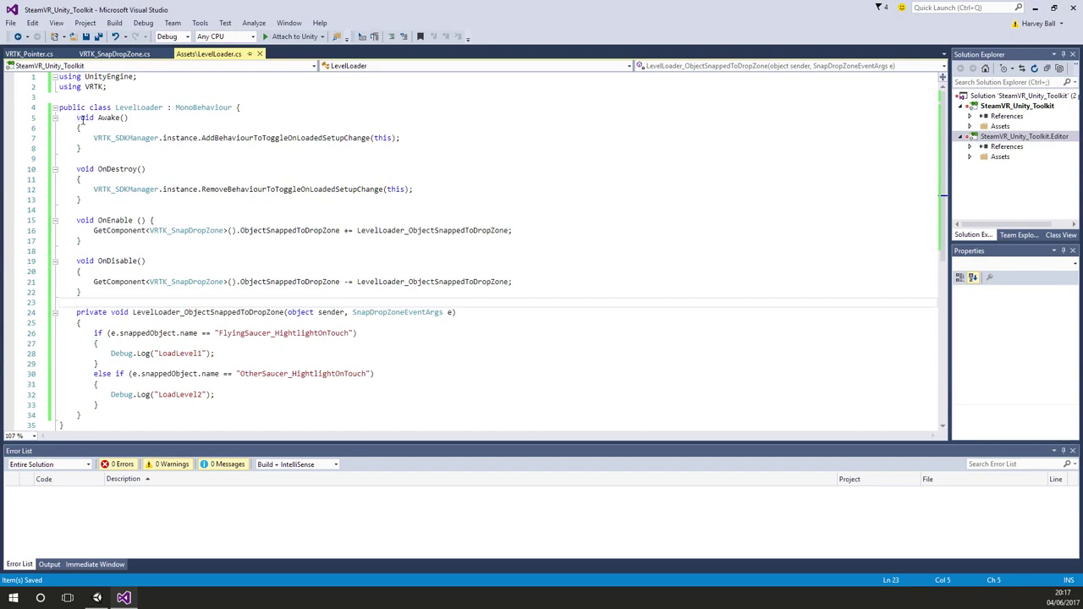
left_click_drag(94, 138, 488, 140)
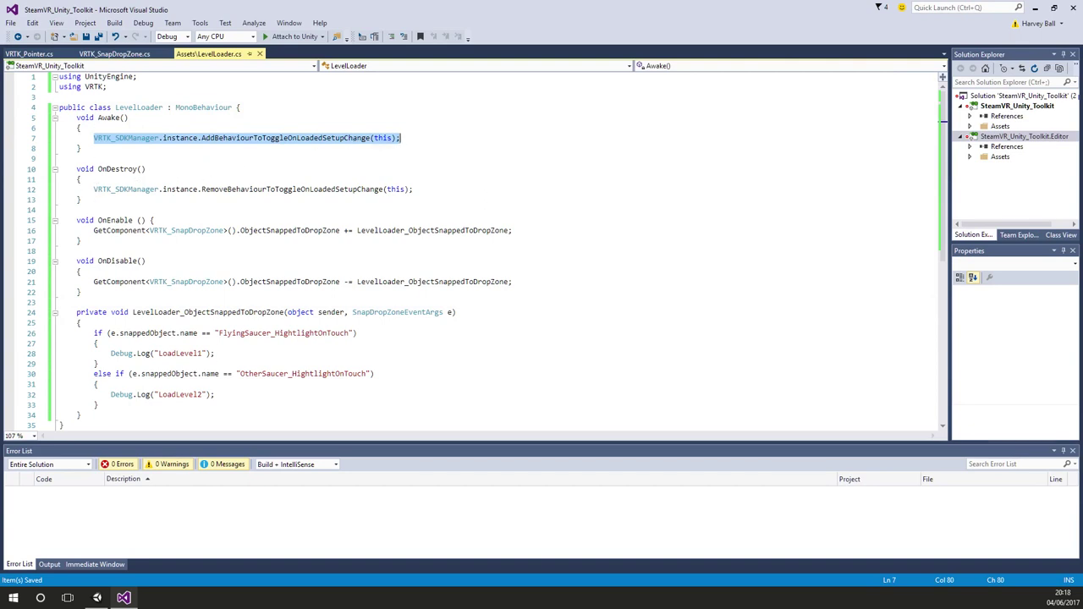
left_click(96, 598)
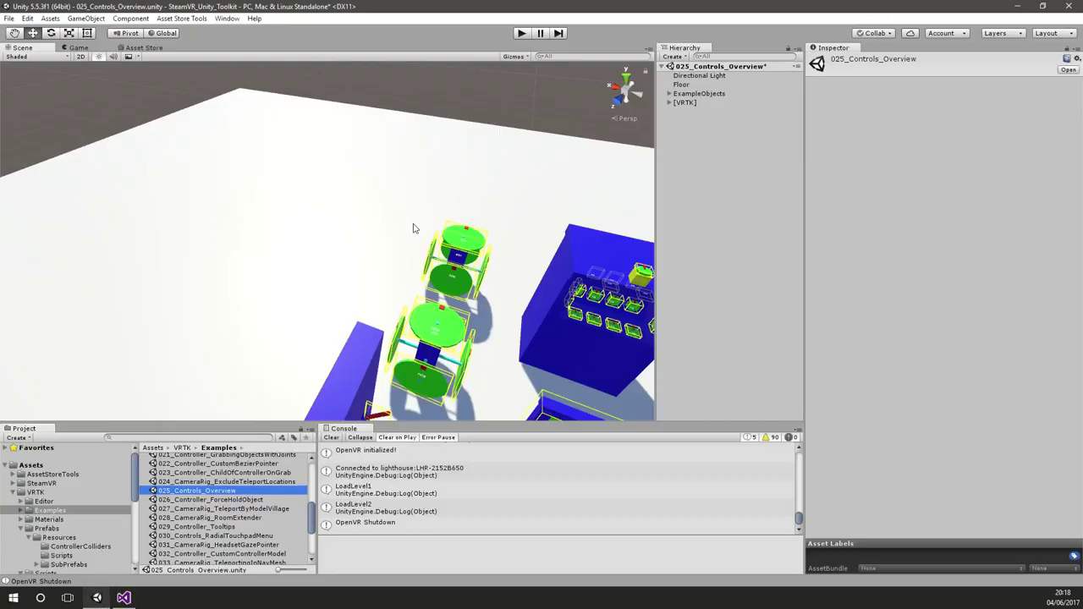
Step: Enable the four NormalDoor variants under ExampleObjects
left_click(677, 94)
left_click(669, 93)
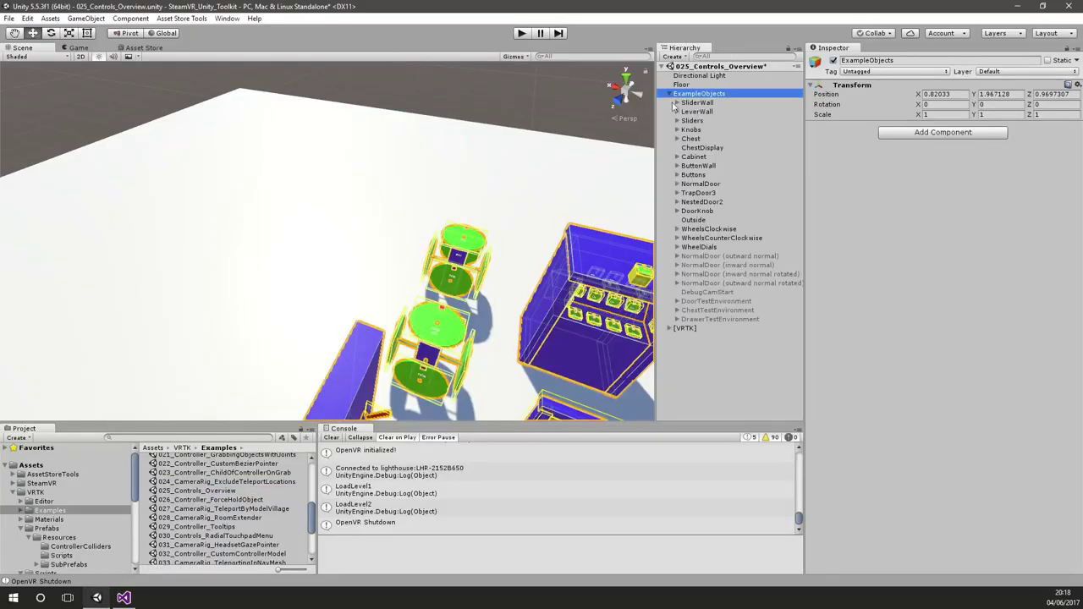
left_click(699, 256)
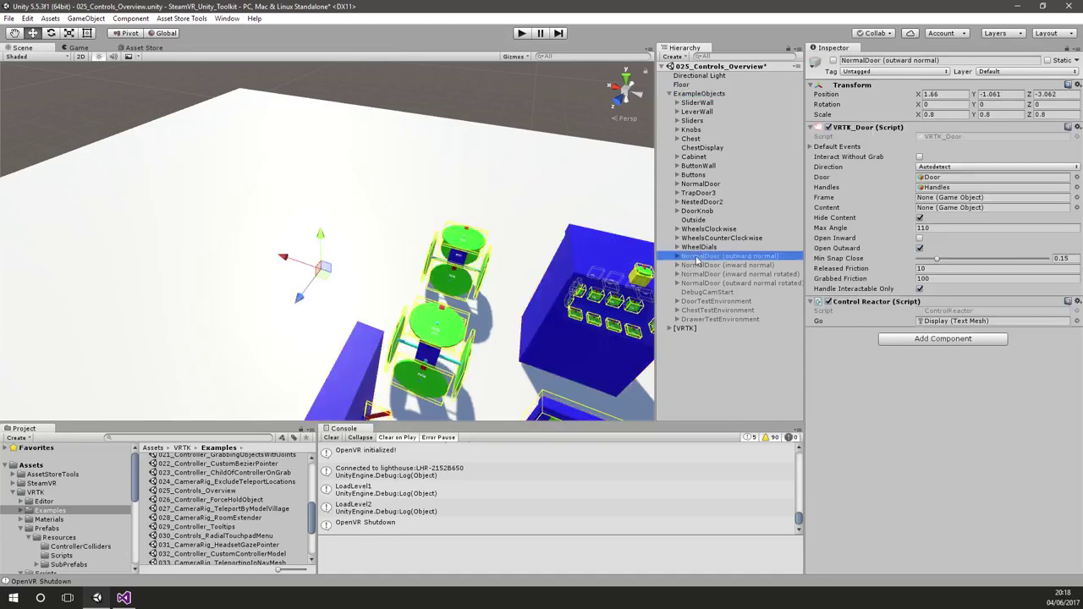
left_click(740, 283, "shift")
left_click(833, 61)
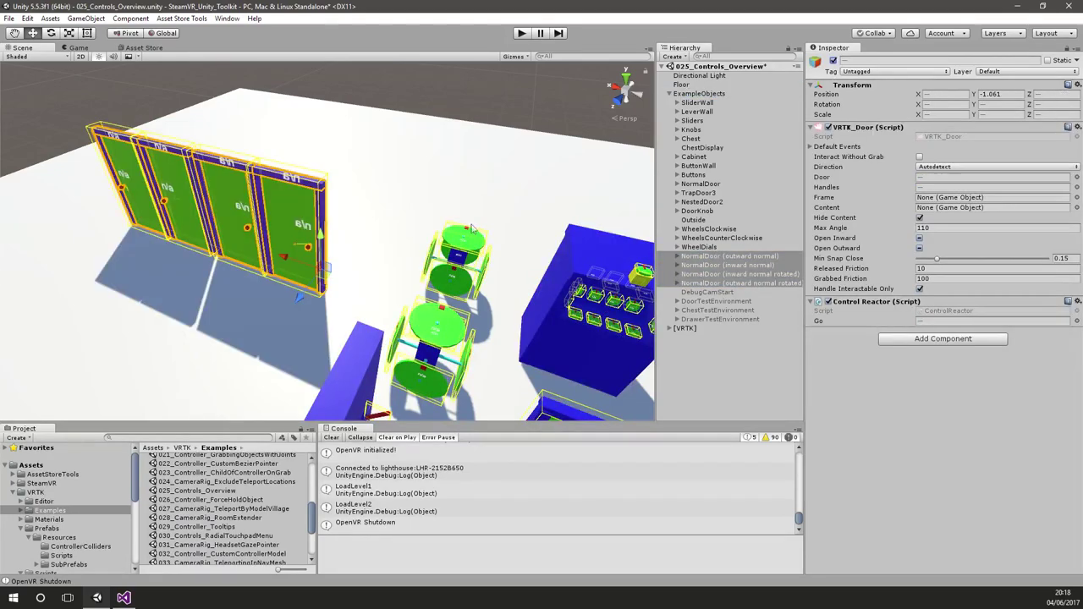
Step: Move close to the green doors, reselect NormalDoor (outward normal), and open Control Reactor's options
left_click(421, 243)
right_click_drag(382, 256, 442, 180)
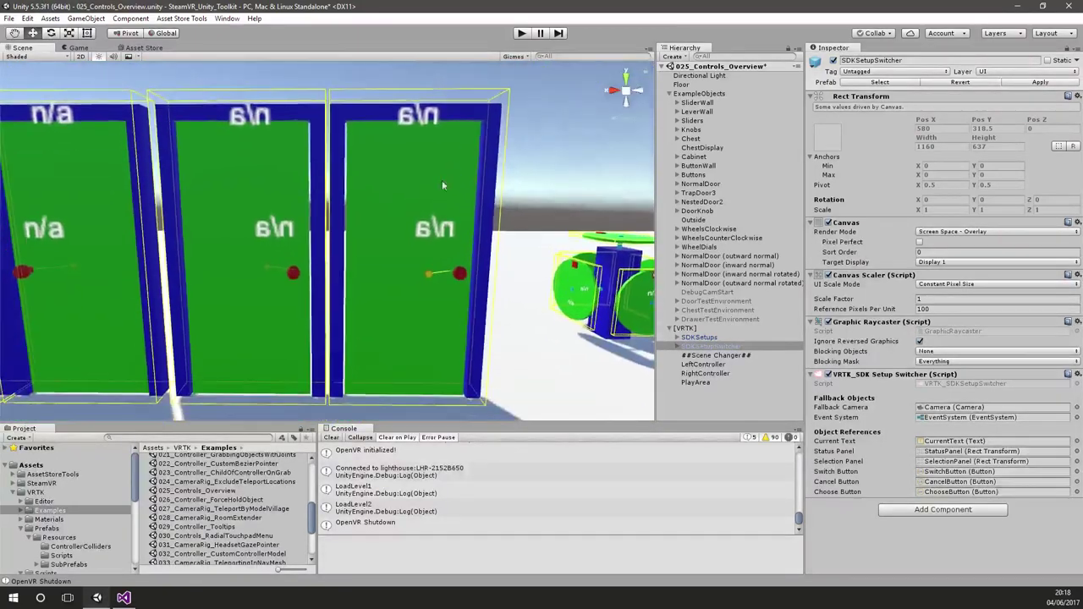
left_click(415, 206)
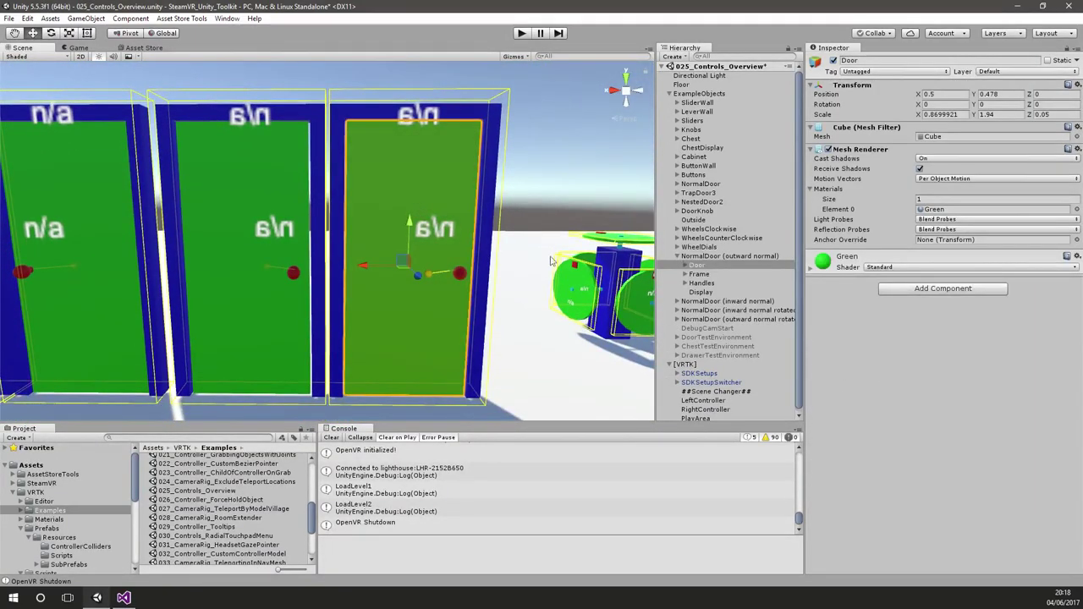
left_click(685, 266)
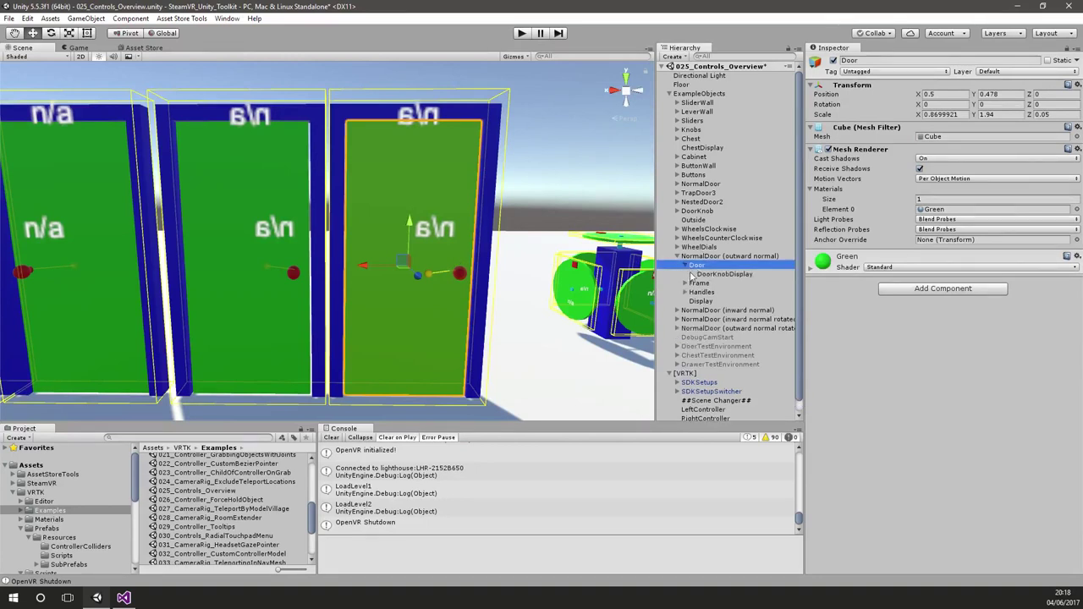
left_click(686, 266)
left_click(728, 255)
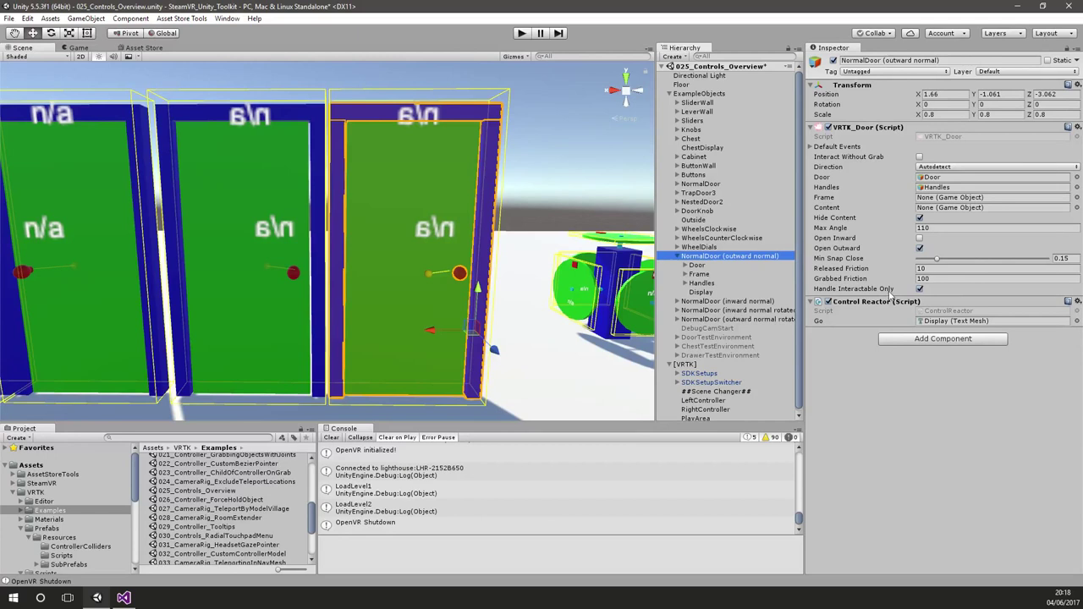
mouse_move(888, 294)
left_click(1078, 302)
Step: Remove the Control Reactor component and delete the Display child object
left_click(1003, 330)
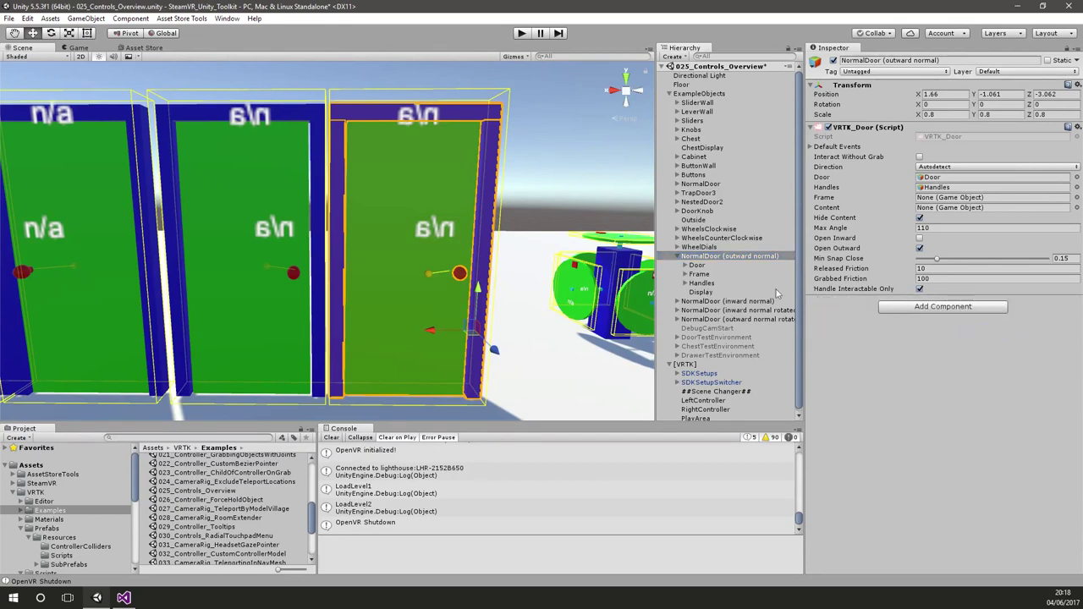
left_click(707, 292)
key("Delete")
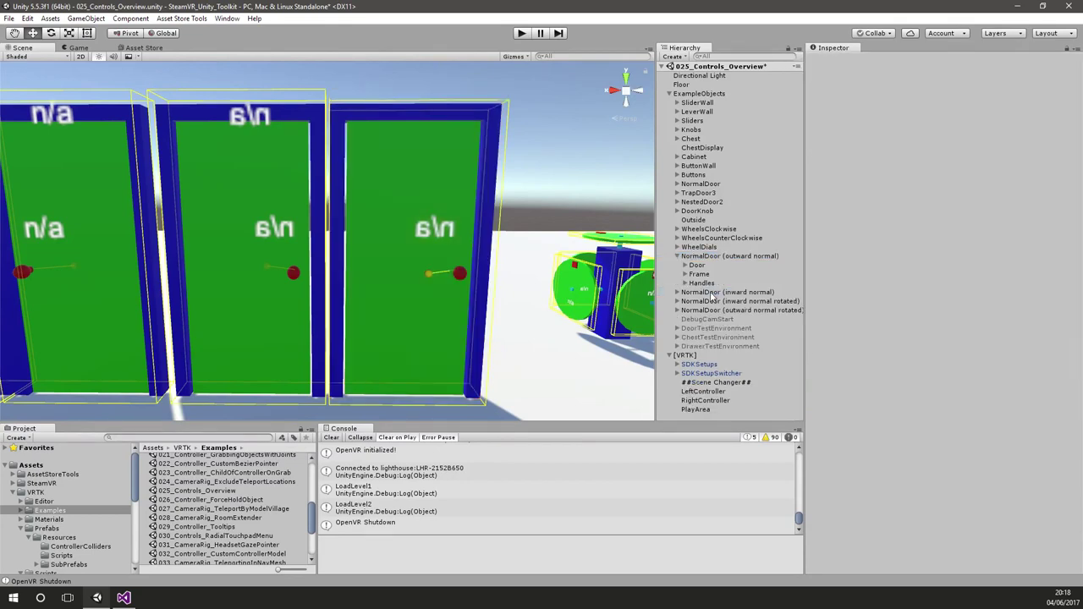
Step: Expand Frame and Door to inspect the Handles, DoorKnobDisplay, Door and Frame objects
left_click(706, 285)
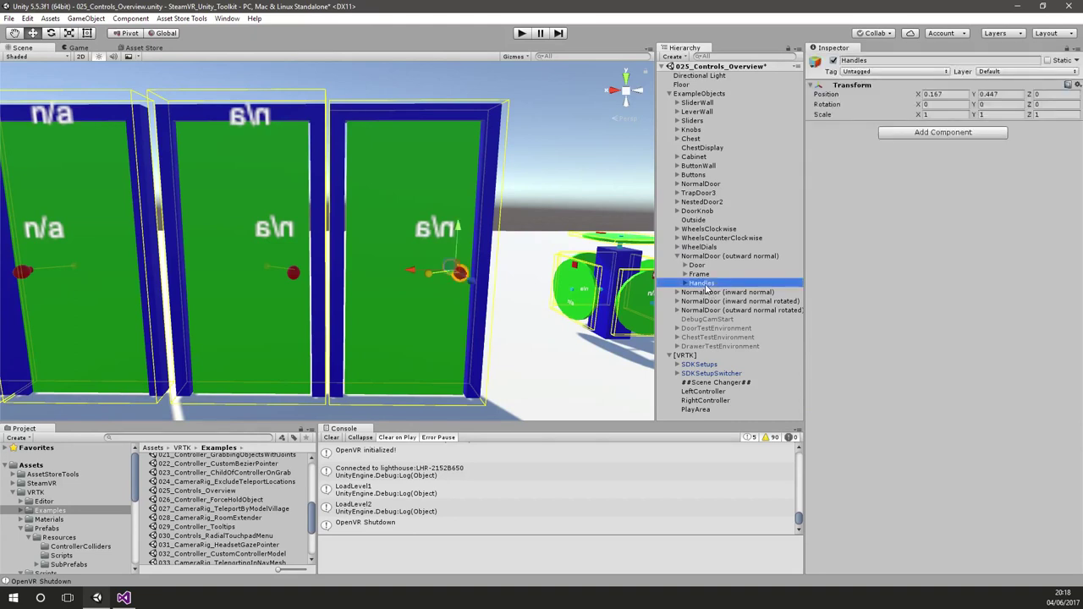
left_click(686, 274)
left_click(686, 265)
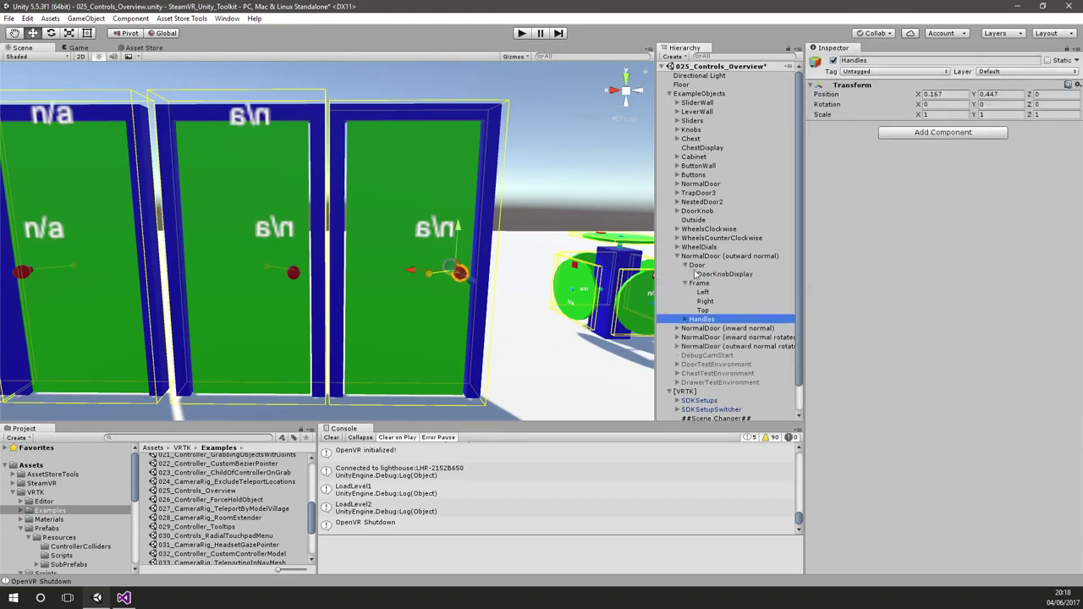
left_click(708, 274)
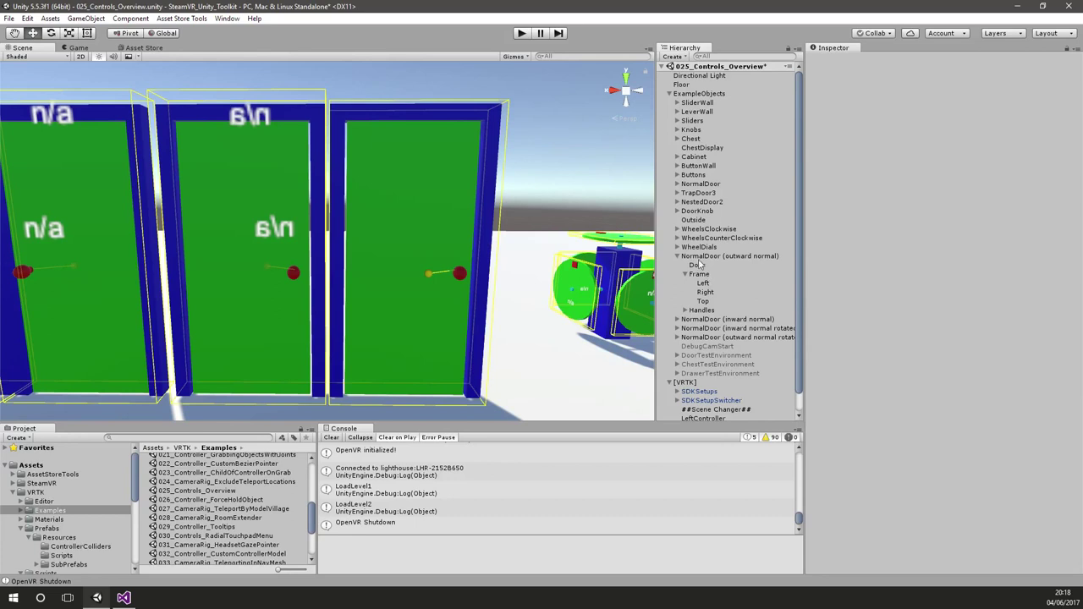
left_click(699, 265)
left_click(709, 274)
left_click(686, 274)
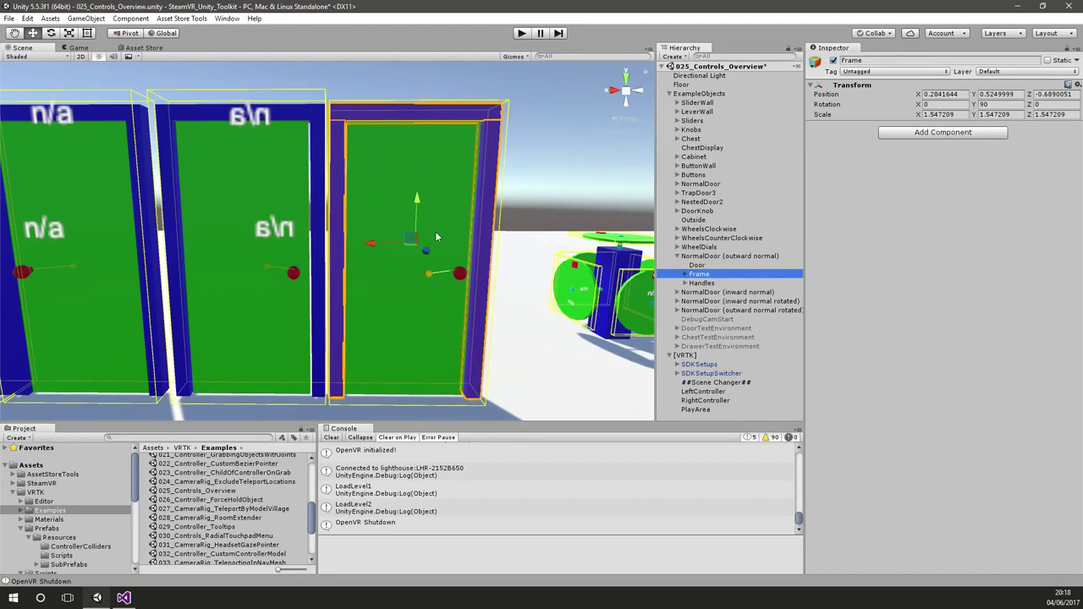
Step: Review NormalDoor (outward normal)'s VRTK_Door settings: Open Outward on, Open Inward off
left_click(715, 256)
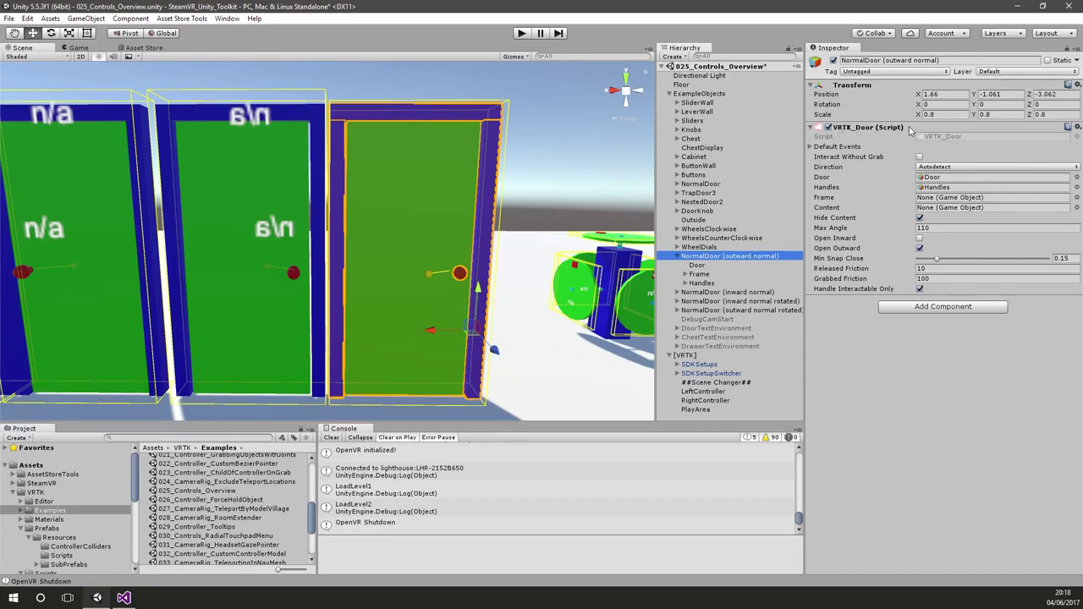
left_click(811, 147)
left_click(813, 147)
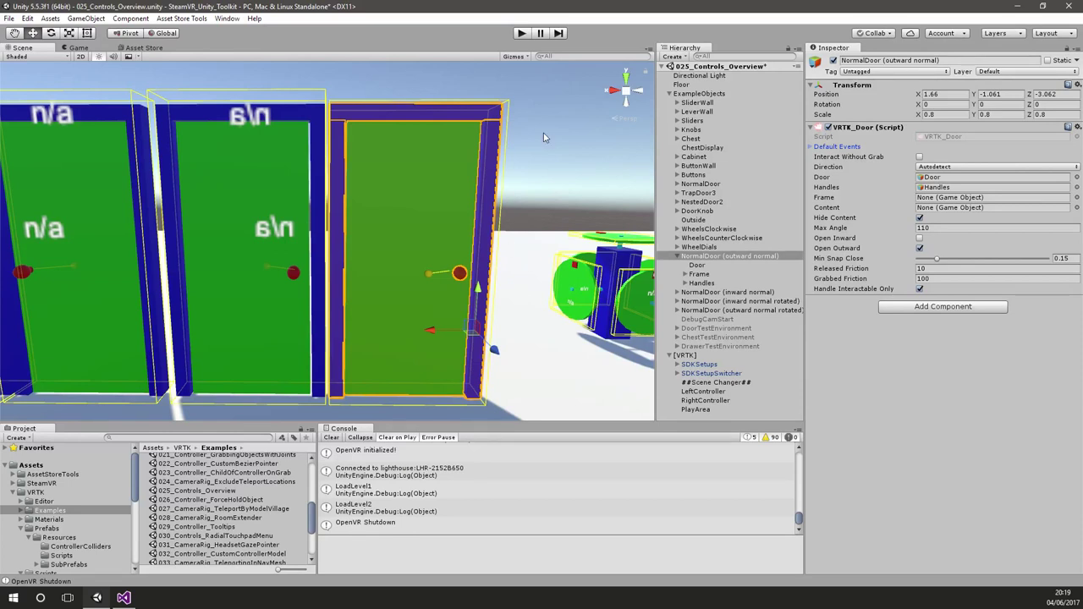
left_click(713, 257)
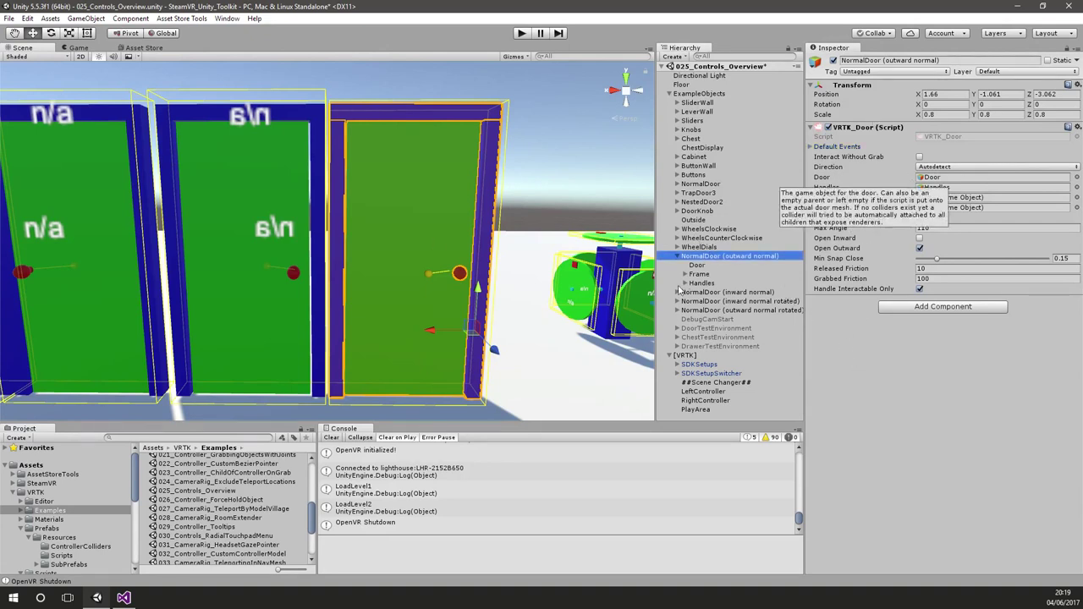
left_click(701, 266)
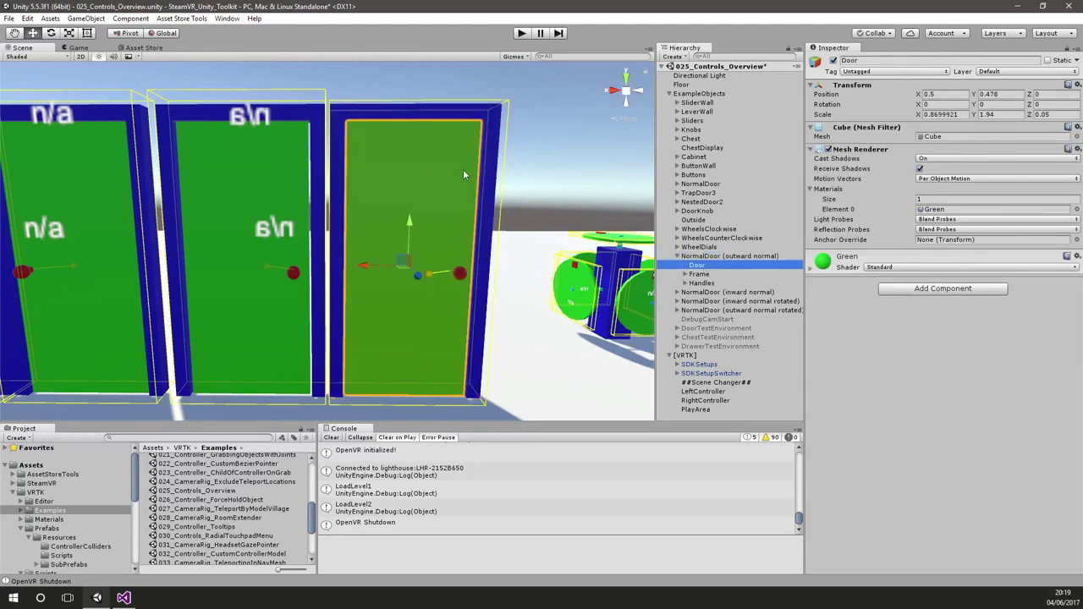
mouse_move(487, 227)
left_mouse_down("alt")
mouse_move(476, 243)
mouse_move(370, 188)
mouse_move(423, 253)
mouse_move(488, 247)
left_mouse_up("alt")
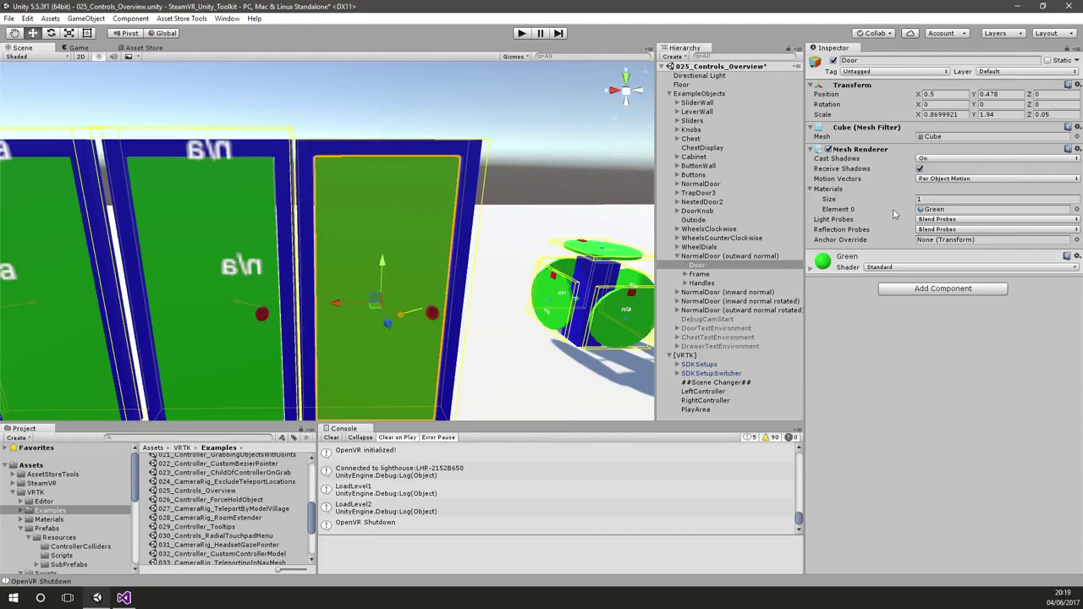
left_click(729, 256)
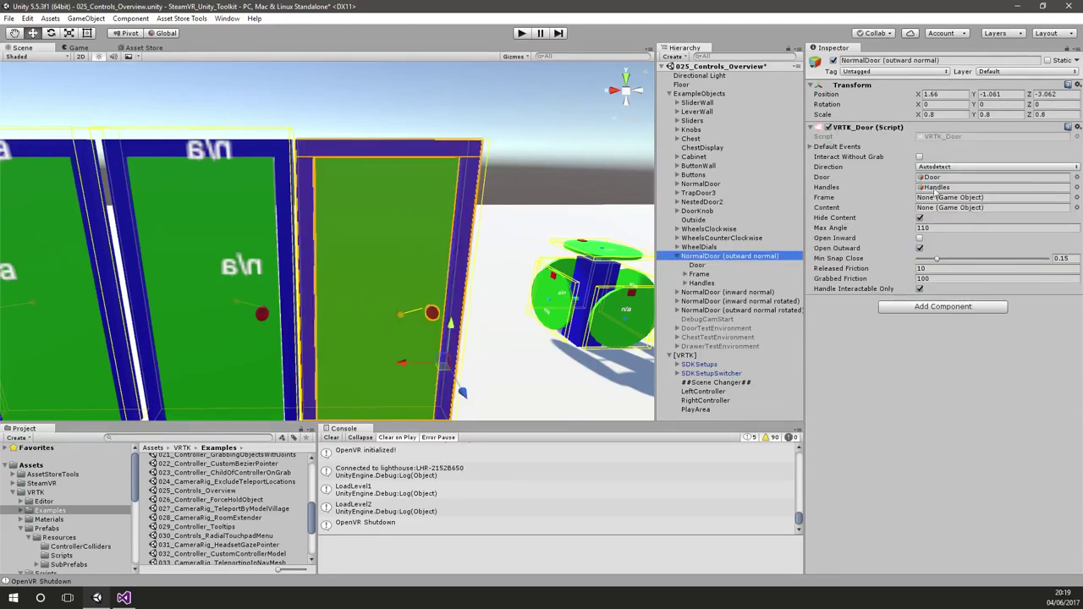
left_click(694, 283)
left_click(684, 283)
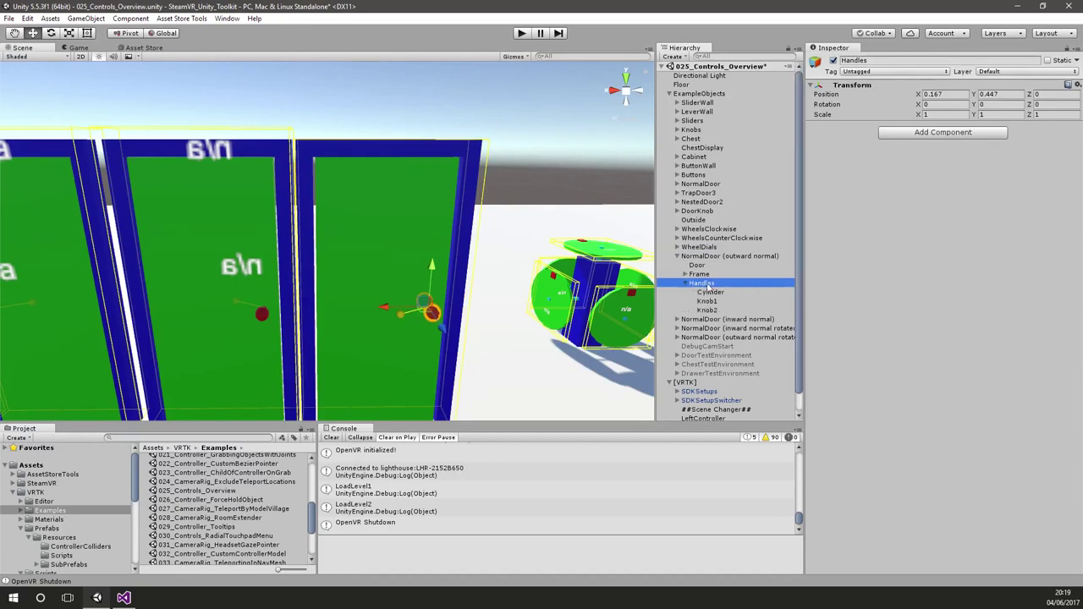
double_click(710, 283)
left_click_drag(421, 355, 281, 332, "alt")
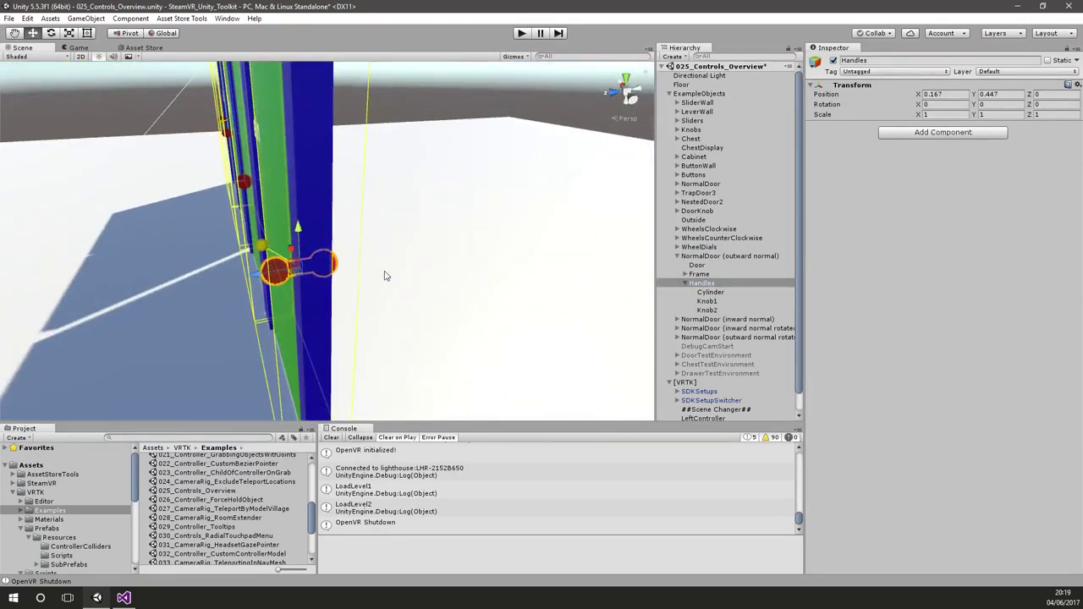
left_click_drag(385, 274, 643, 228, "alt")
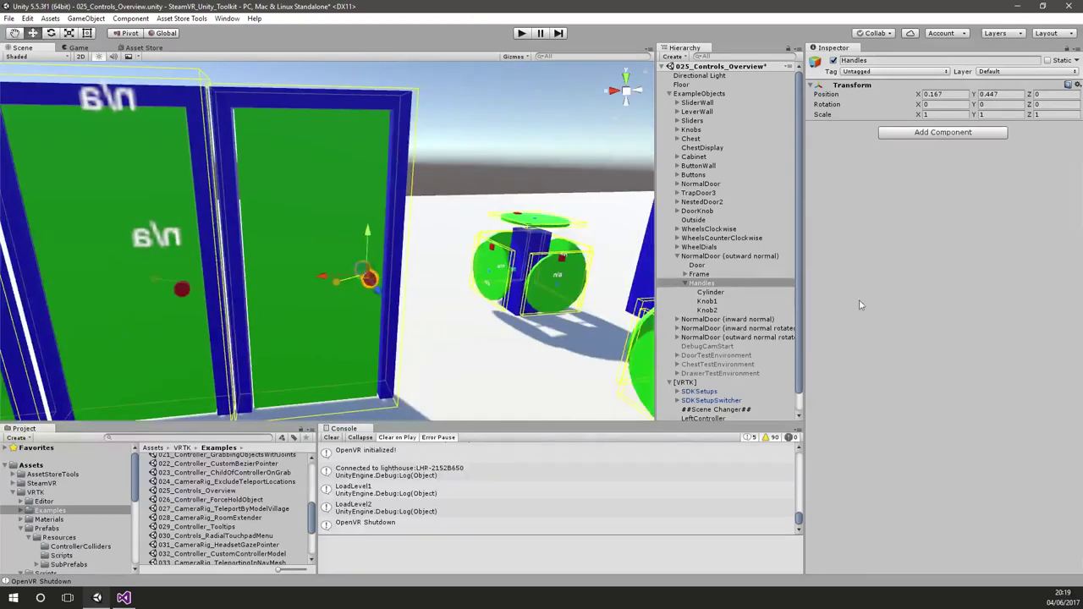
left_click(685, 283)
left_click(701, 275)
left_click(701, 255)
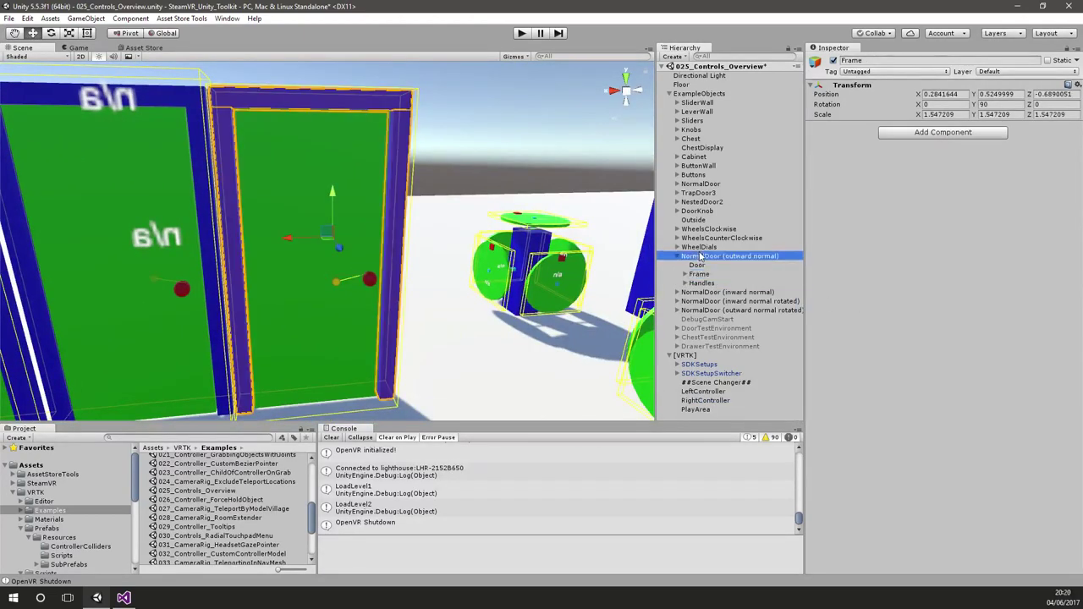
left_click(716, 266)
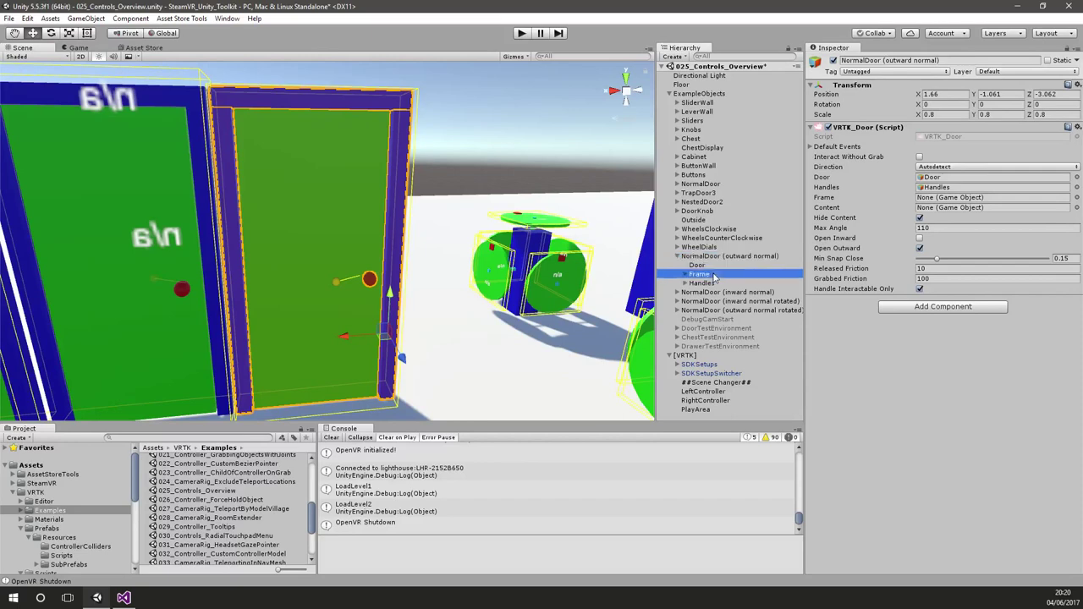
left_click(713, 257)
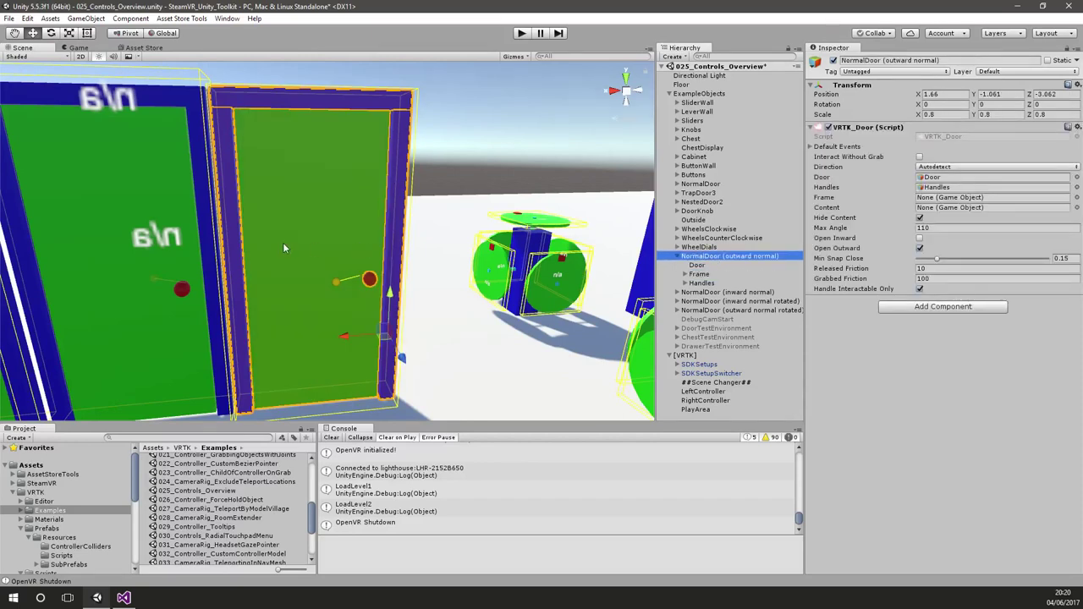
right_click_drag(283, 242, 563, 52)
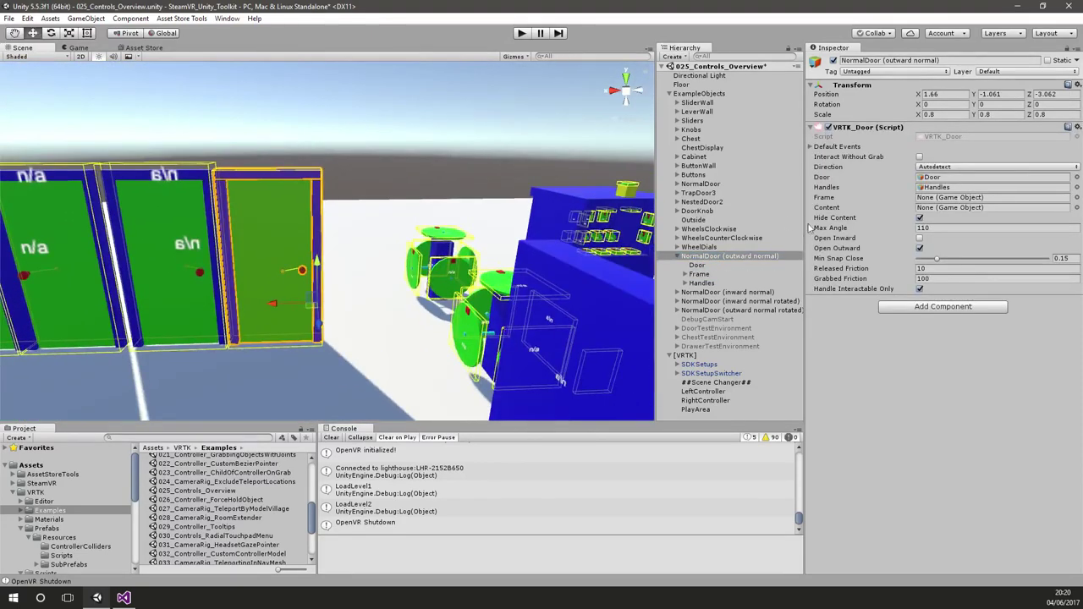
left_click(521, 33)
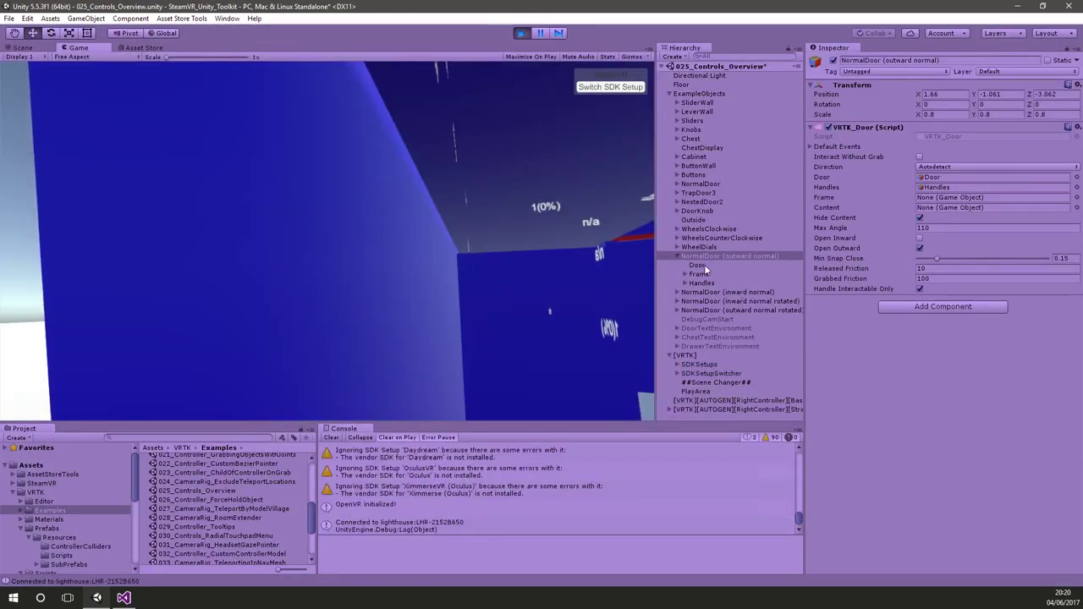
left_click(702, 265)
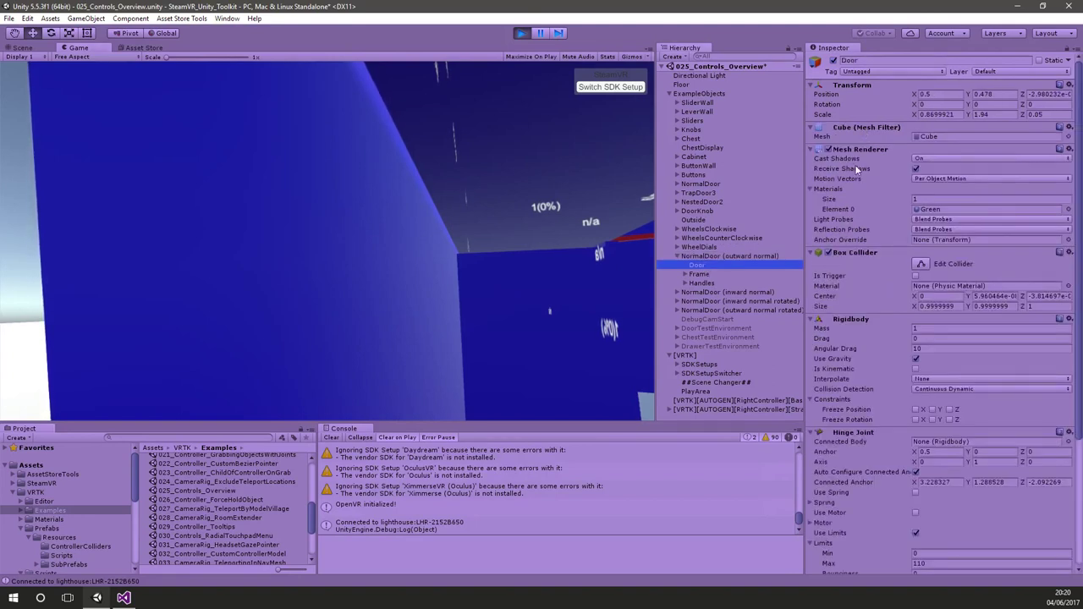
scroll(867, 339, "down", 4)
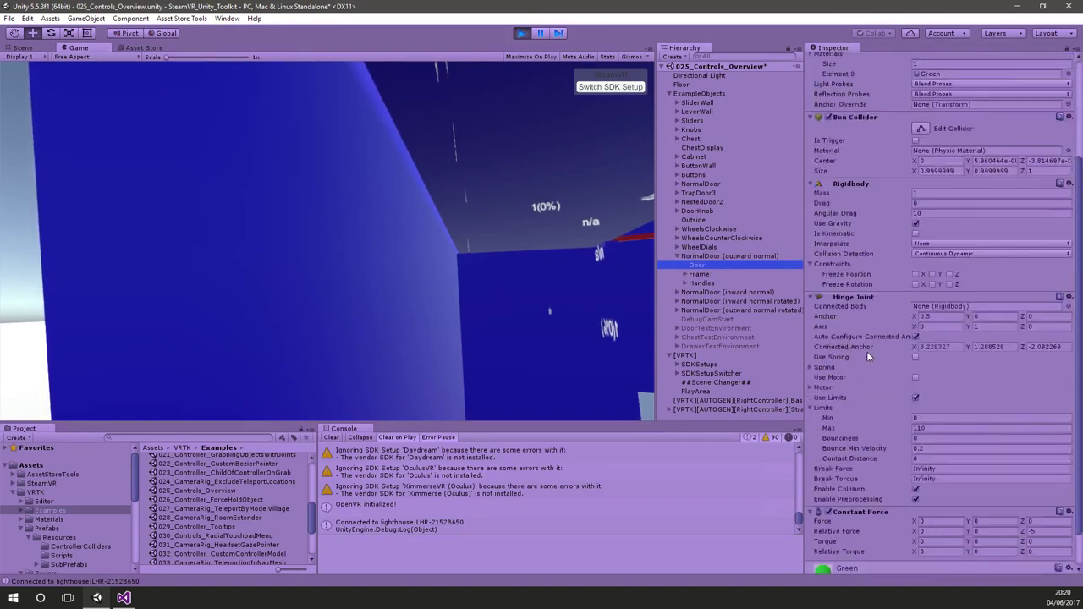
scroll(846, 455, "down", 1)
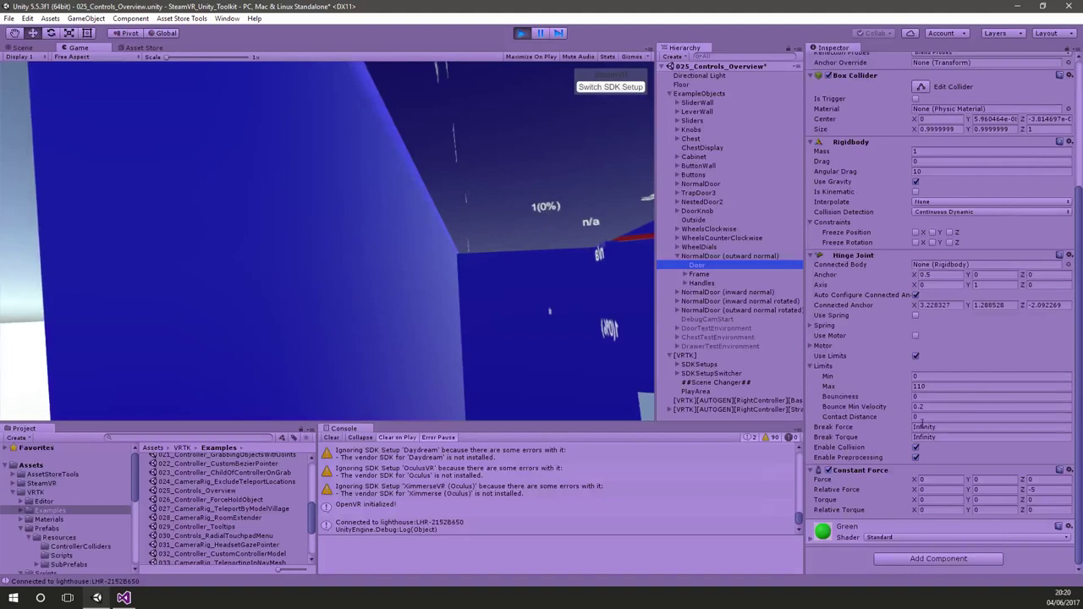
scroll(892, 387, "up", 5)
left_click(718, 255)
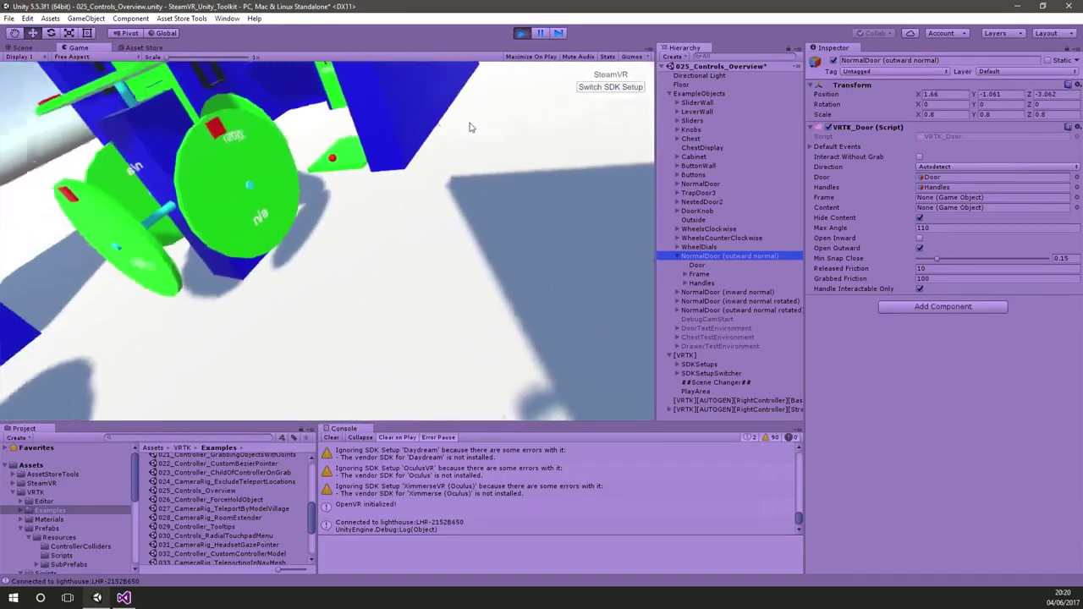
left_click(519, 34)
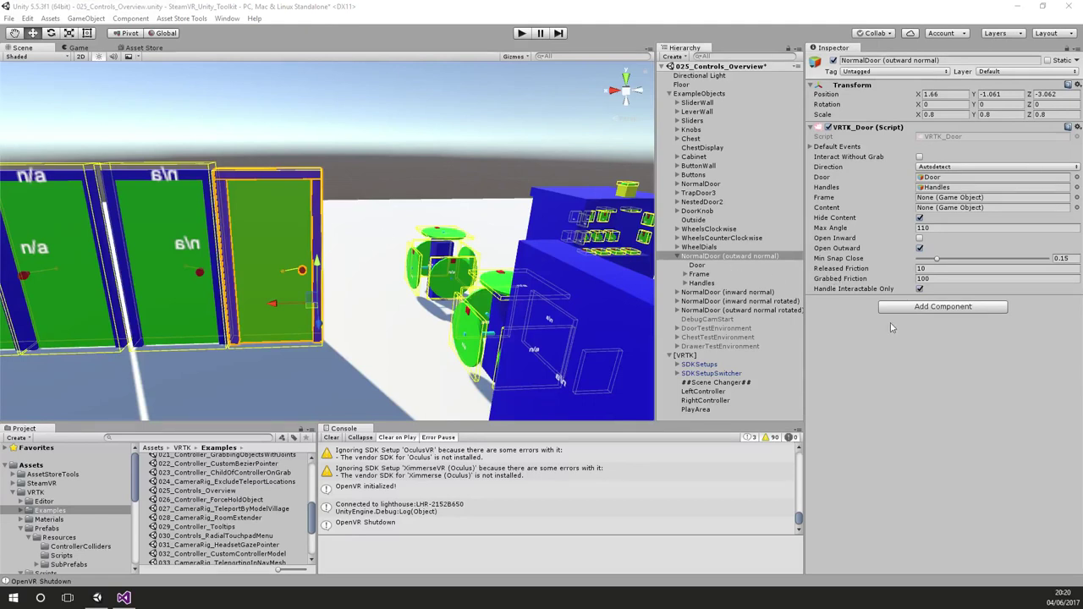
Step: Enable Open Inward on NormalDoor (outward normal) and play-test the door twice
left_click(919, 238)
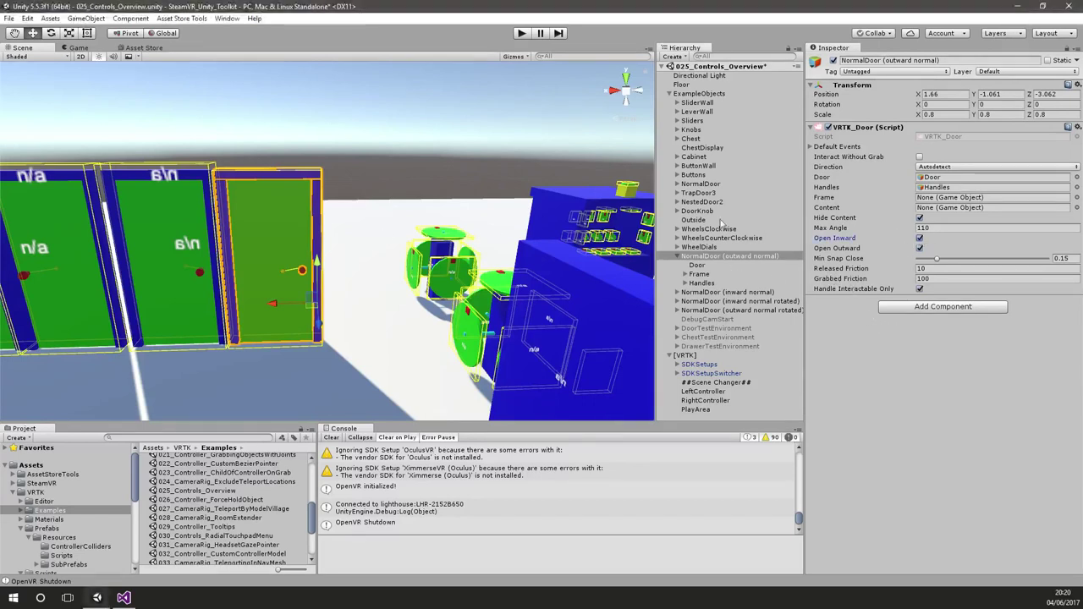
left_click(519, 34)
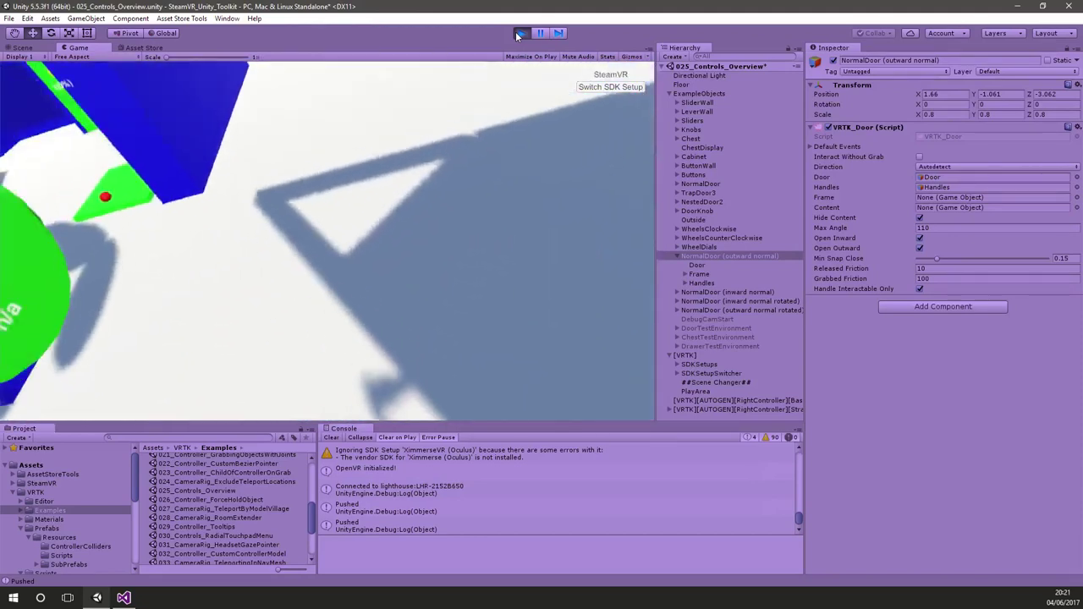
left_click(520, 33)
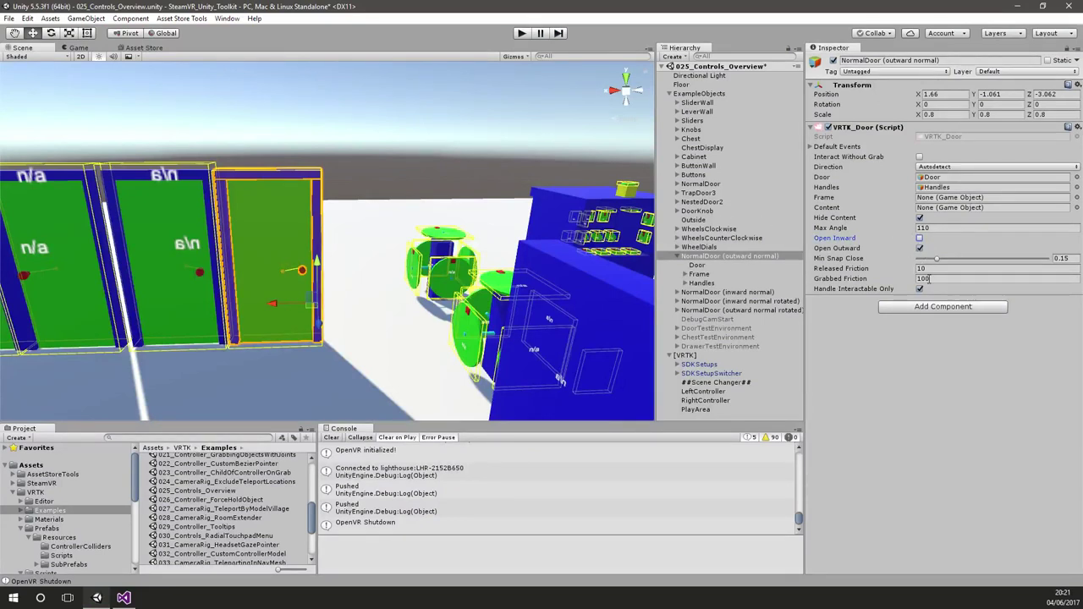
left_click(518, 34)
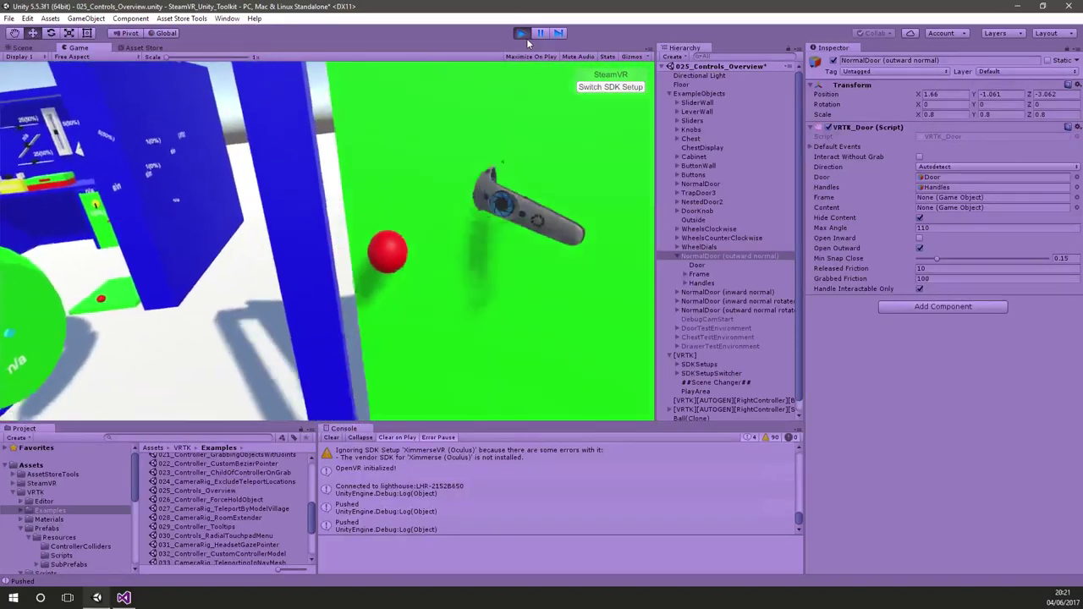
left_click(524, 35)
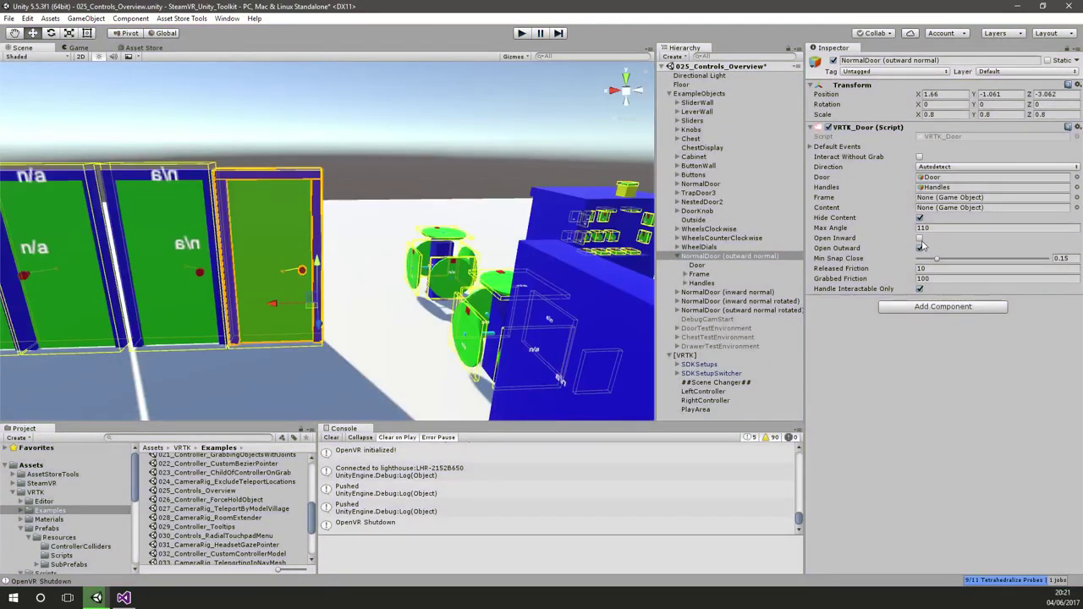
Step: Clear Open Outward on NormalDoor's VRTK_Door so it opens inward only, then play-test the door
left_click(920, 239)
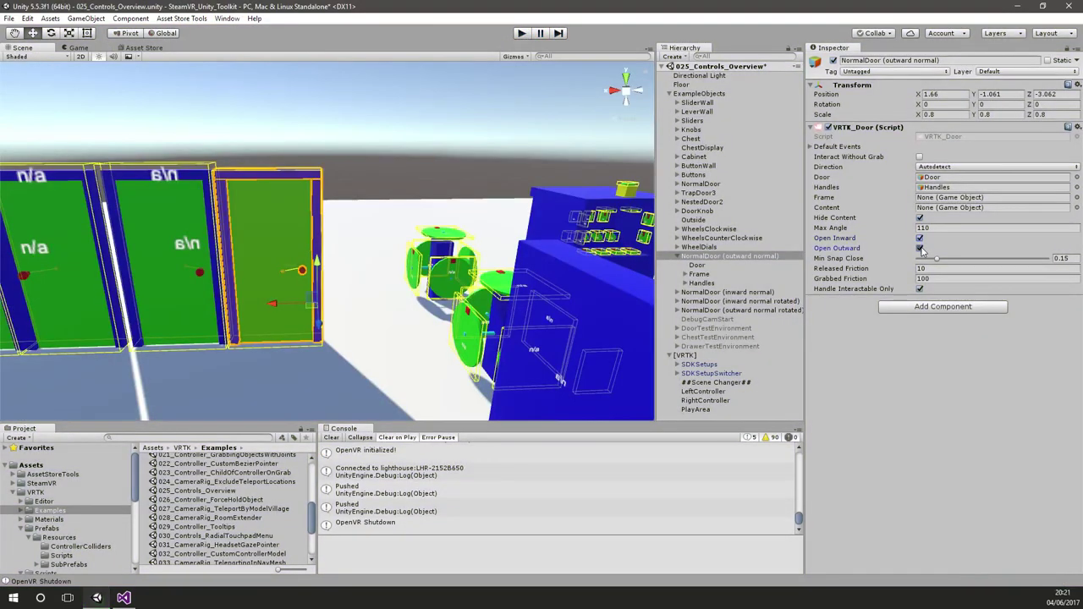
left_click(522, 34)
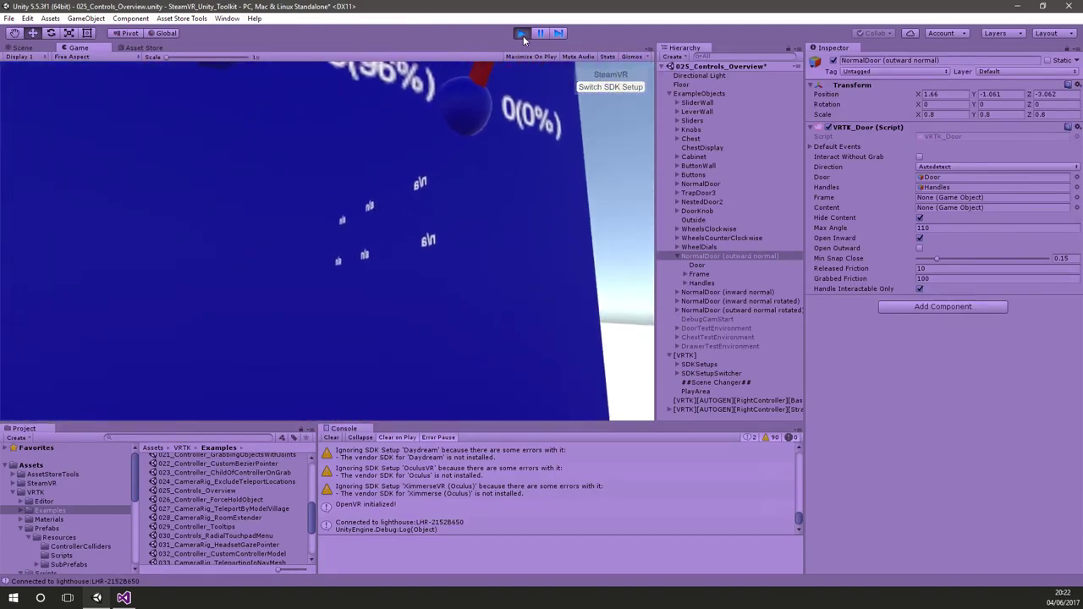
left_click(522, 33)
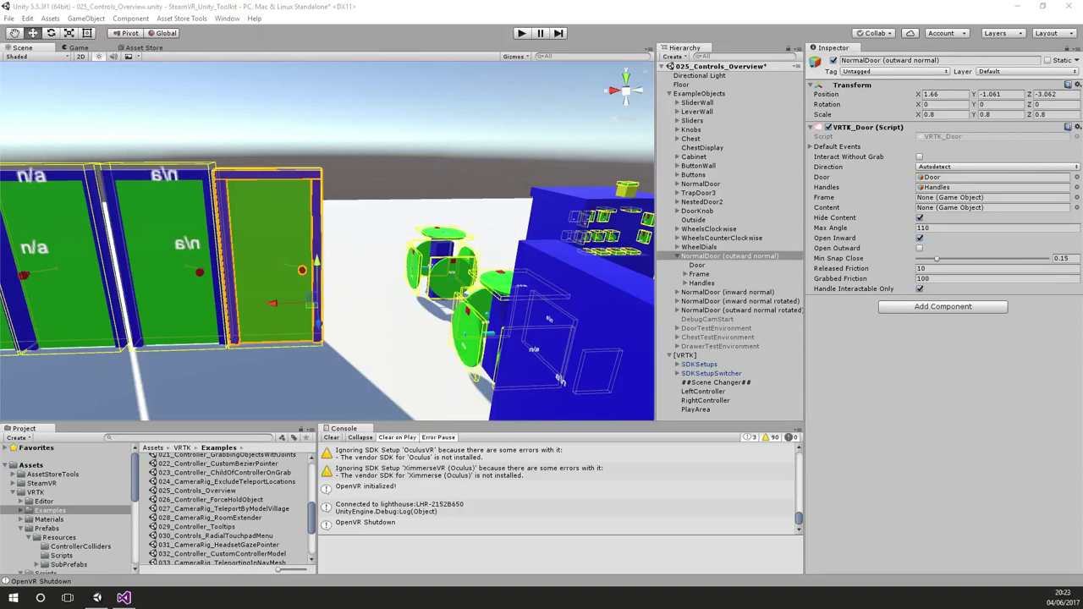
left_click(491, 5)
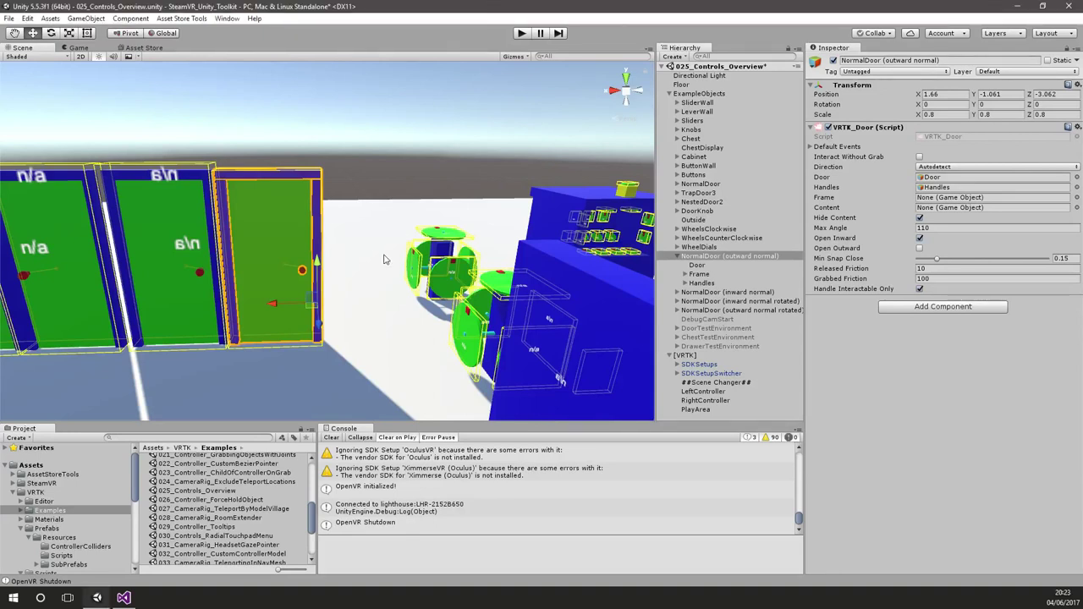
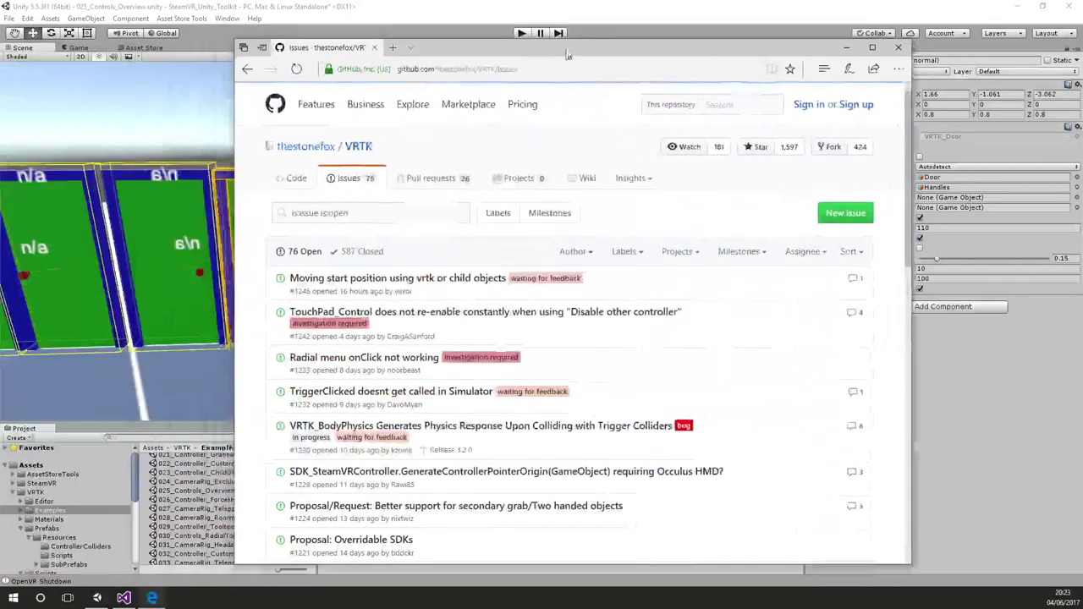
Step: Move the browser window showing the VRTK GitHub issues page over the Unity editor
left_click_drag(544, 55, 482, 40)
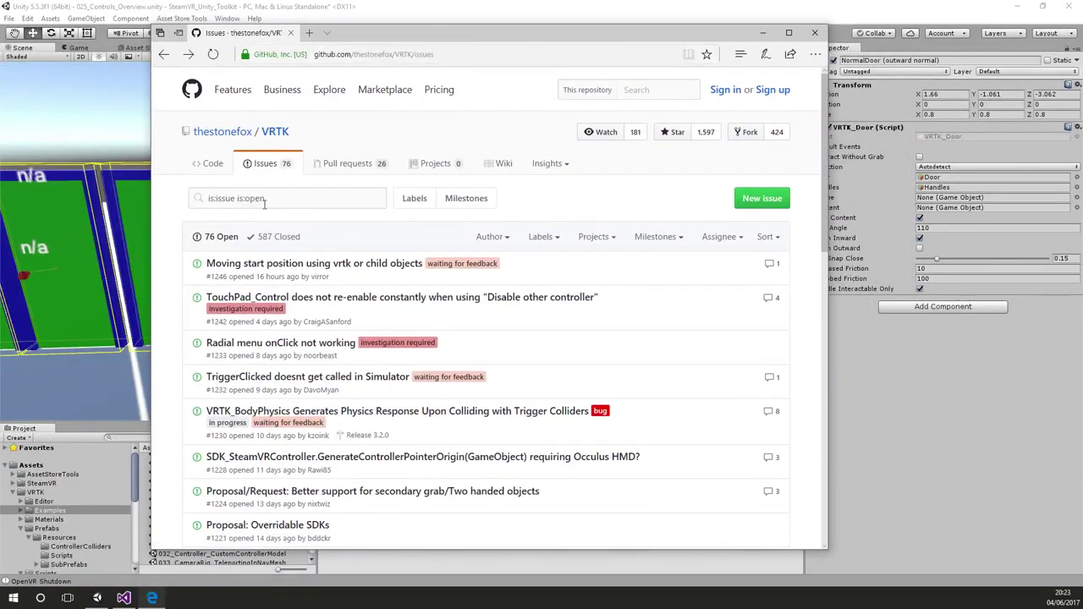
Step: Filter the VRTK issues to the Release 3.2.0 milestone, review them, and return to Unity
left_click(657, 237)
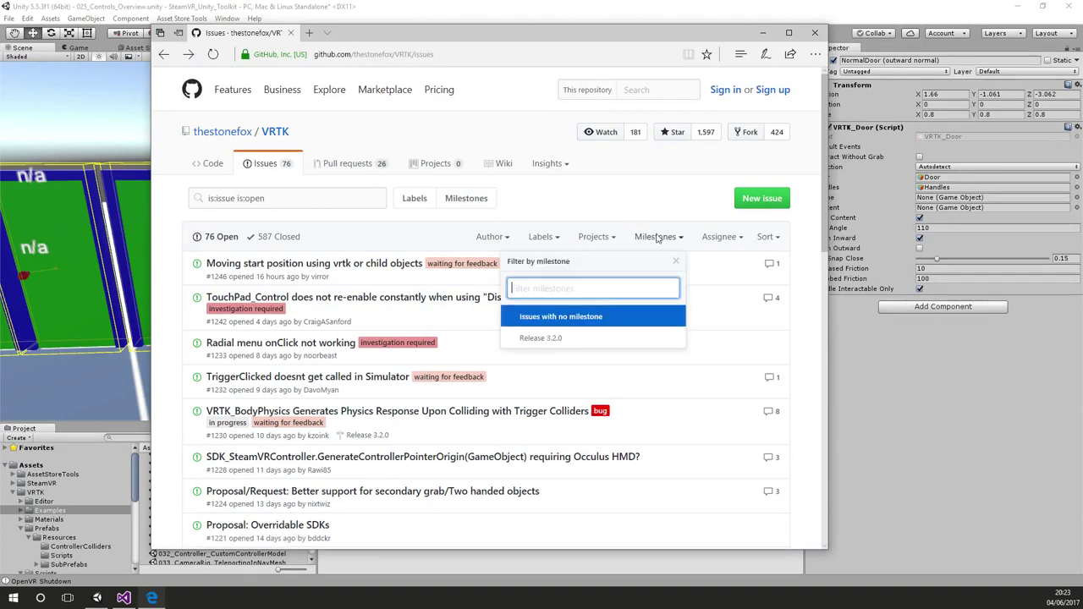
left_click(546, 338)
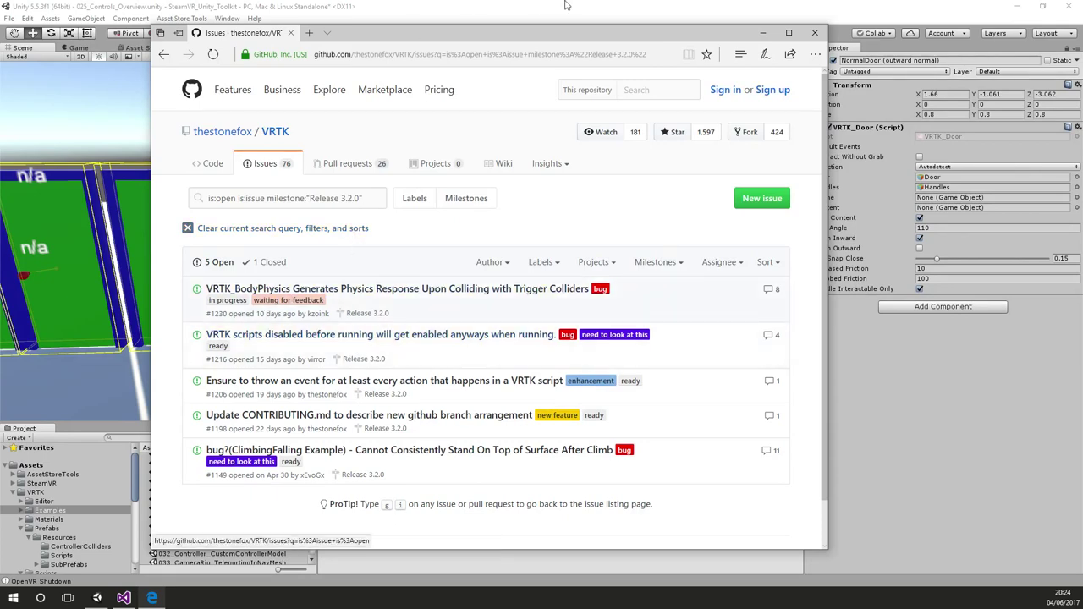
left_click(854, 144)
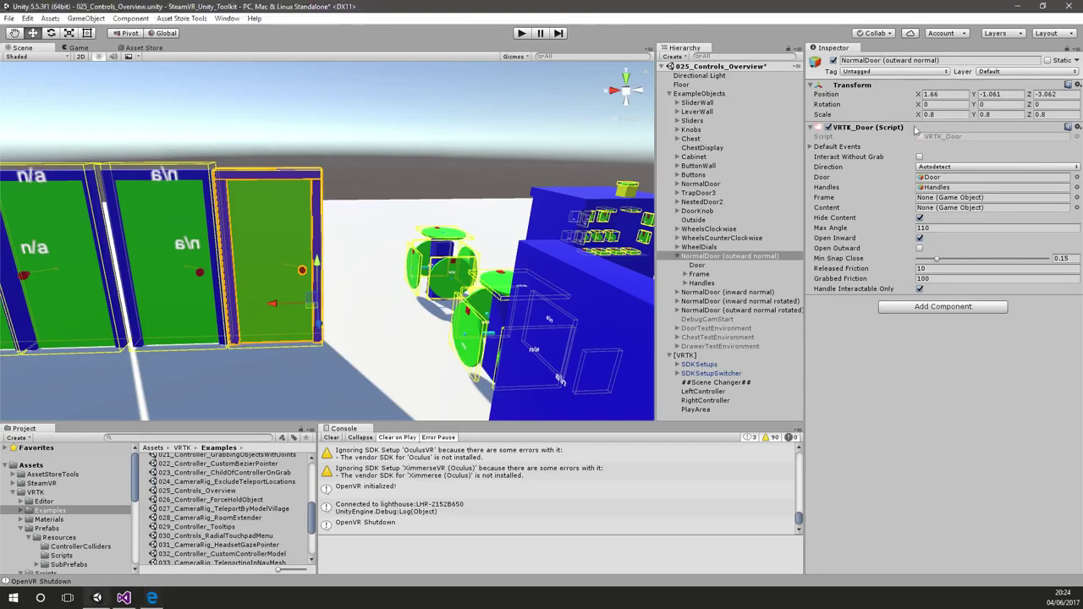
Step: Disable the door's VRTK_Door script and briefly run the scene in play mode
left_click(829, 127)
left_click(516, 35)
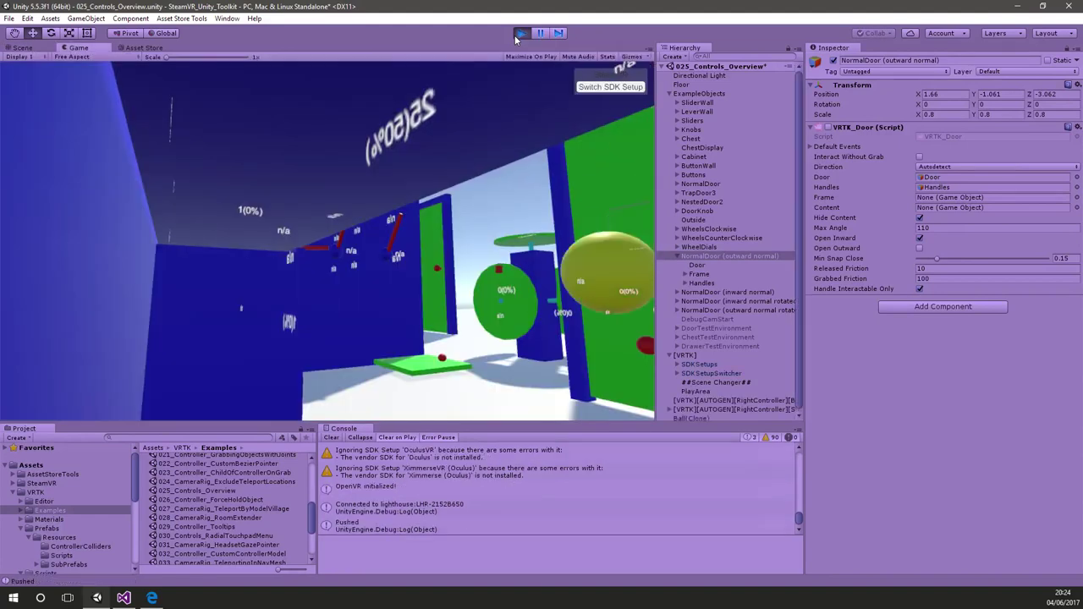
left_click(519, 34)
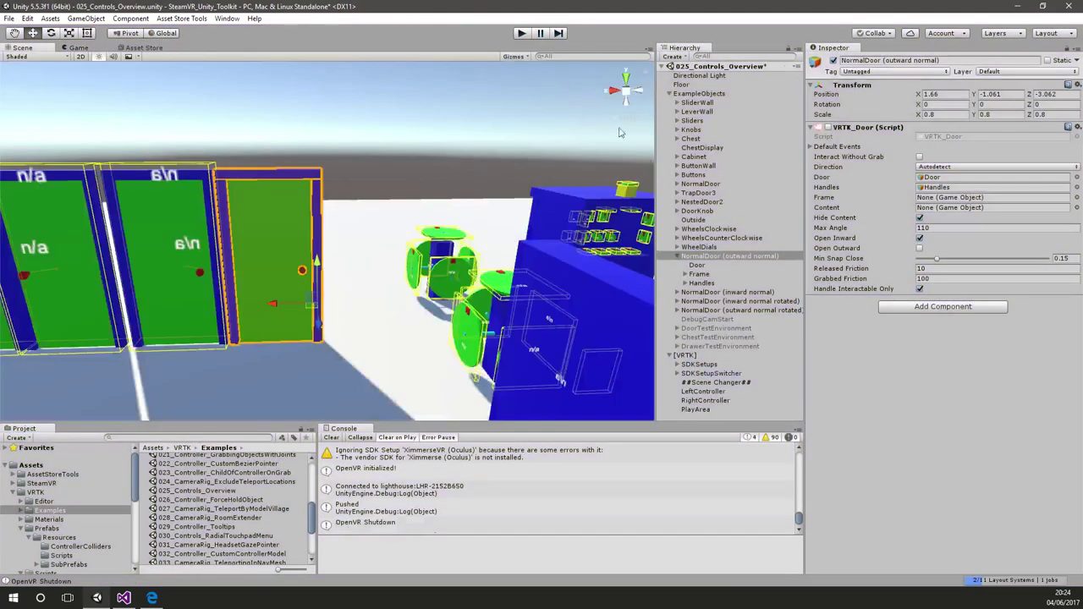
Step: Open the 004_CameraRig_BasicTeleport example scene without saving the current one
left_click_drag(311, 511, 311, 470)
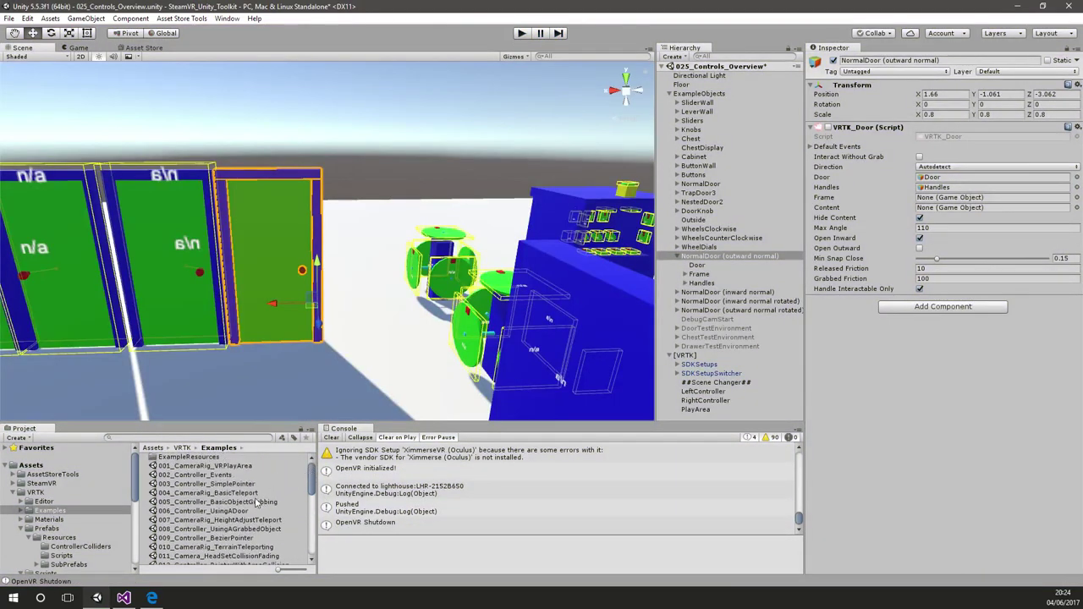
double_click(245, 493)
left_click(575, 326)
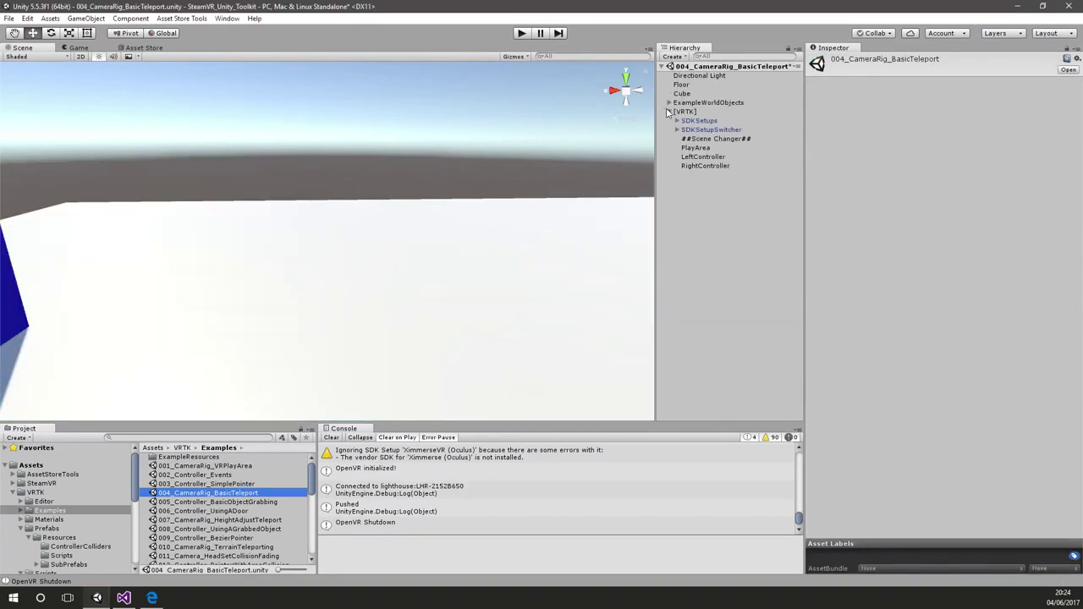
Step: Disable PlayArea's VRTK_Basic Teleport script, test it in play mode, and bring the GitHub page forward
left_click(715, 148)
left_click(828, 127)
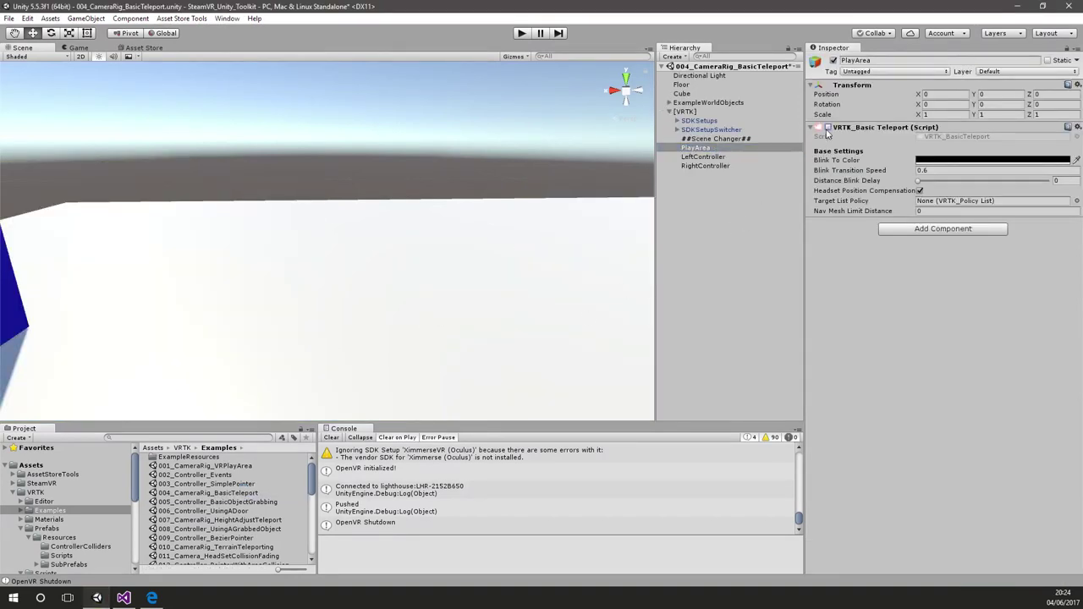
left_click(522, 34)
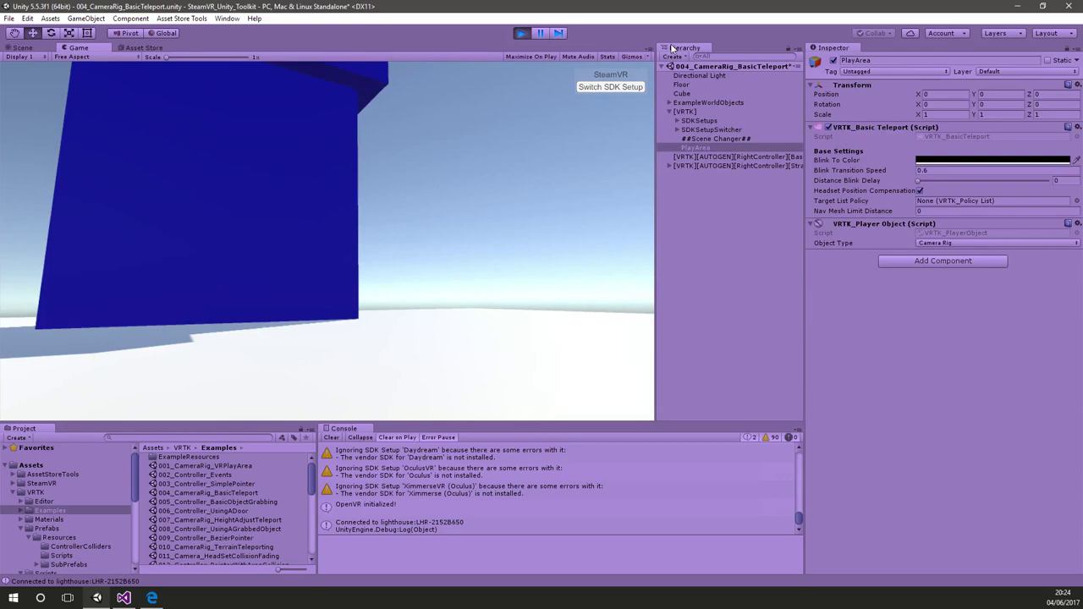
left_click(522, 34)
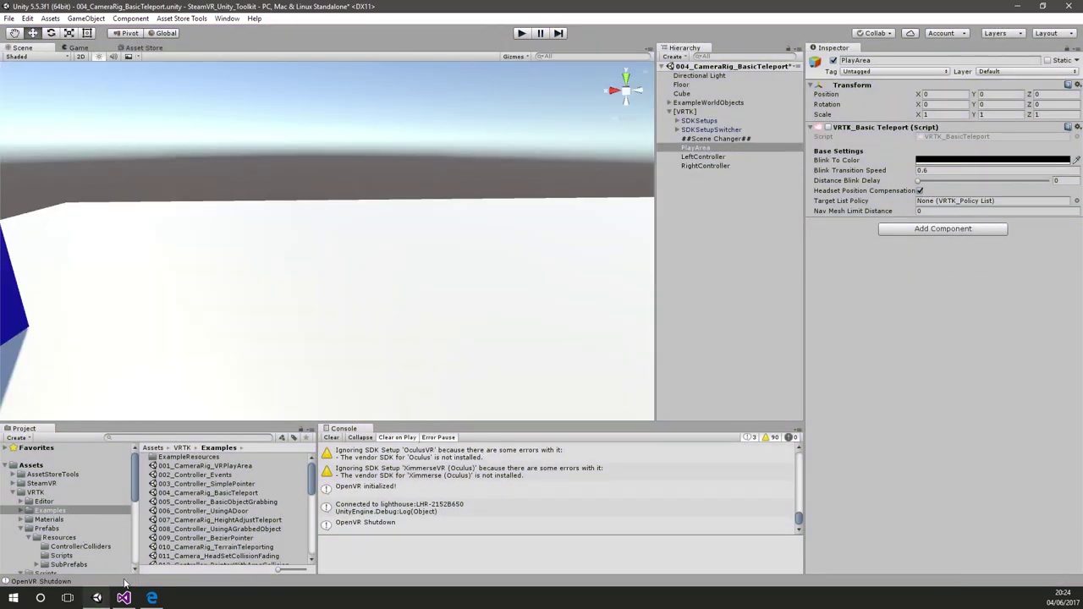
left_click(150, 598)
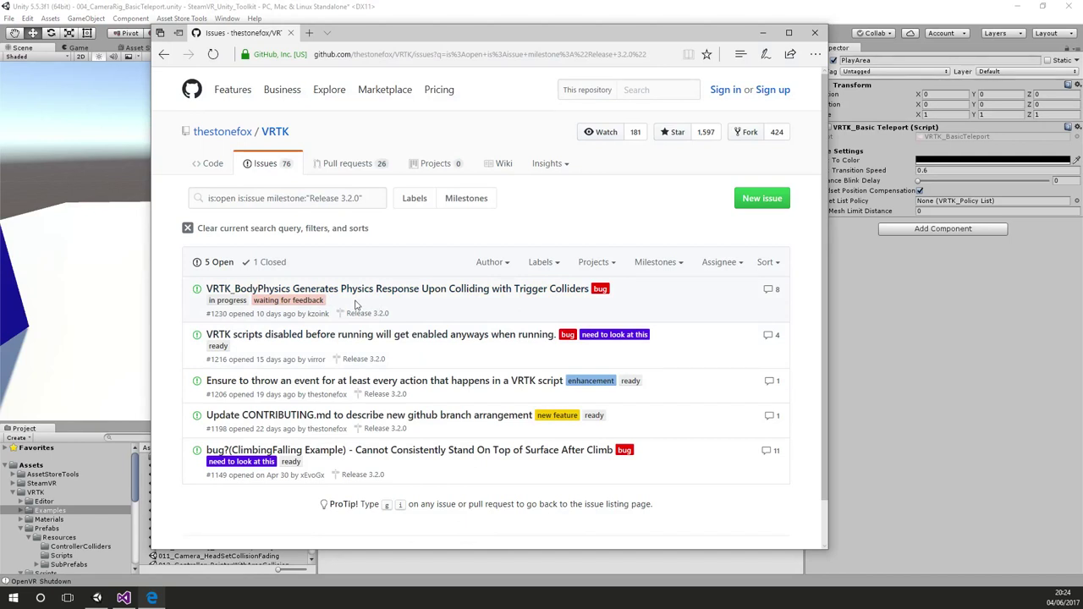
left_click(324, 382)
scroll(212, 305, "down", 3)
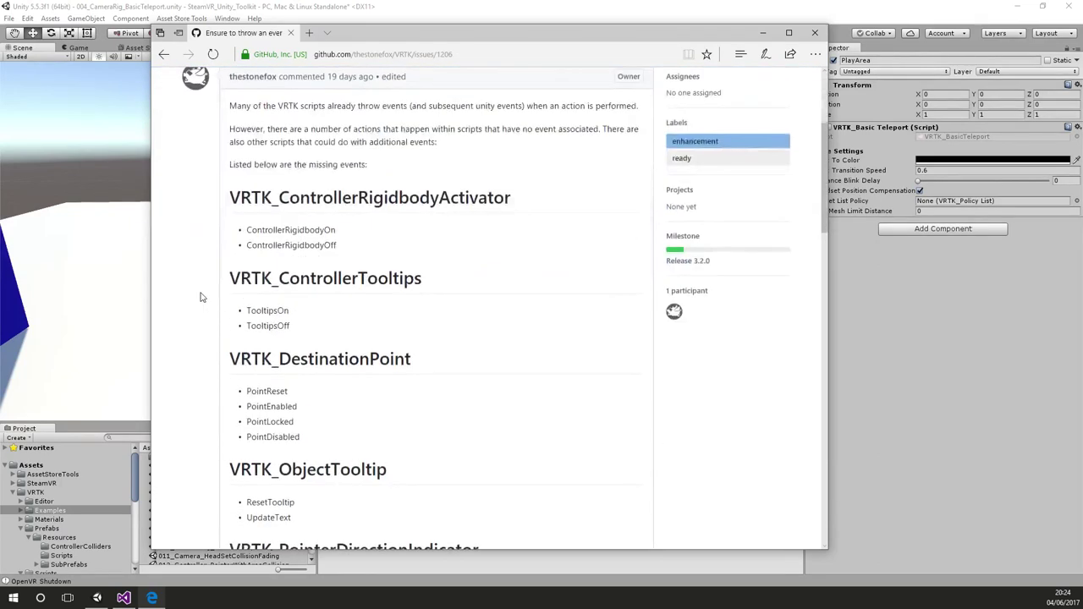
scroll(202, 297, "up", 3)
scroll(201, 297, "down", 2)
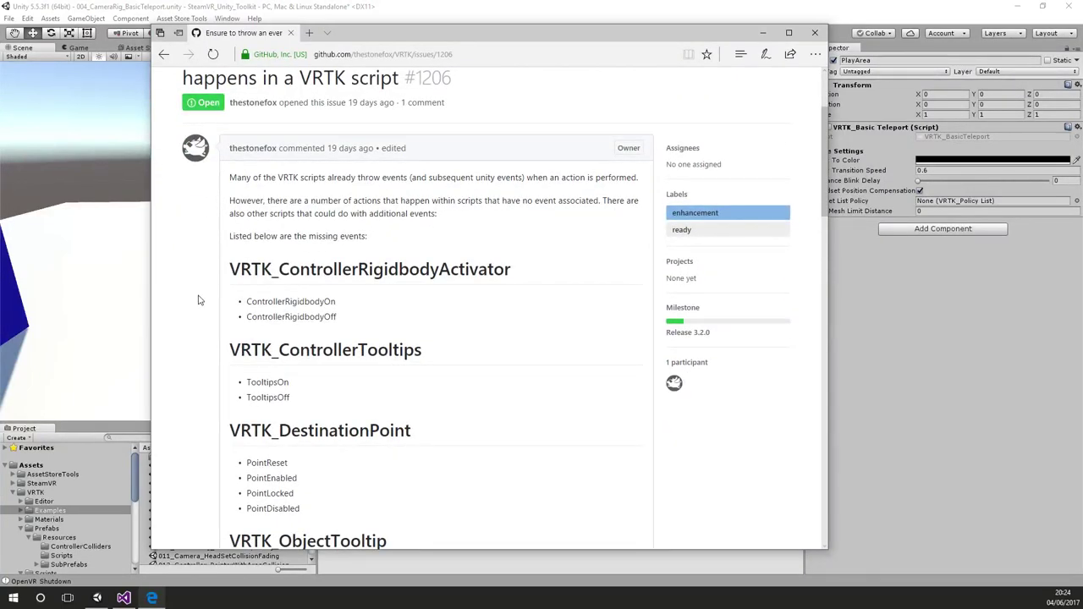
scroll(203, 287, "down", 3)
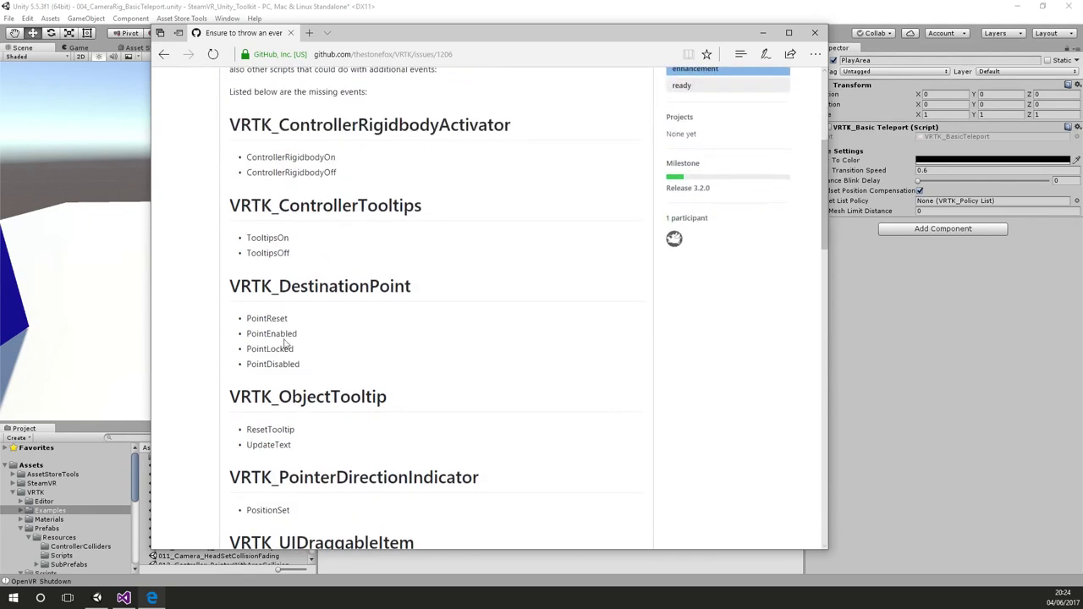
scroll(352, 307, "down", 20)
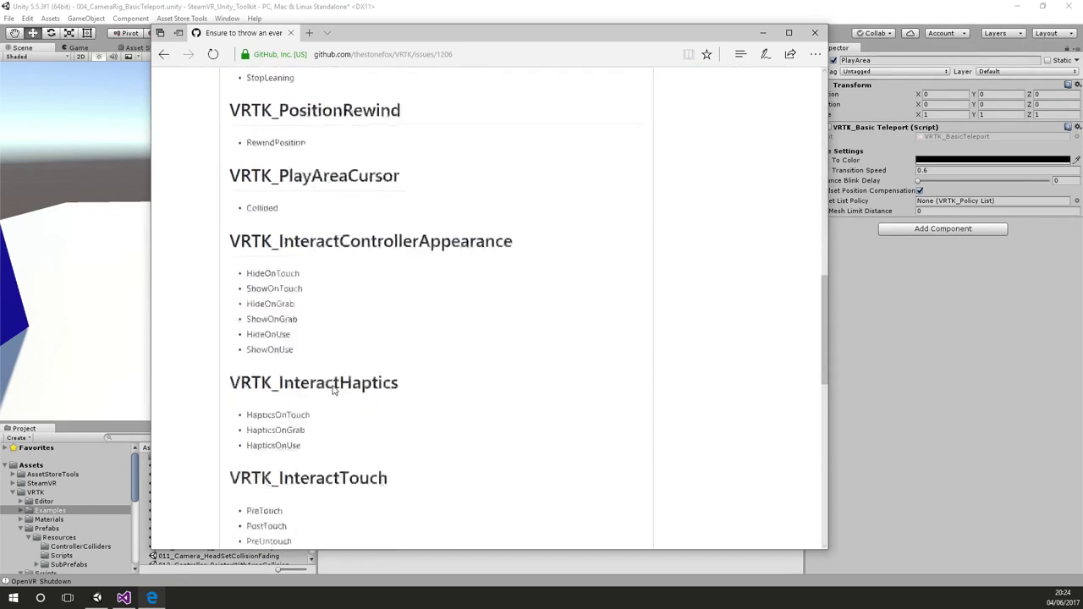
scroll(293, 373, "down", 3)
scroll(285, 403, "up", 18)
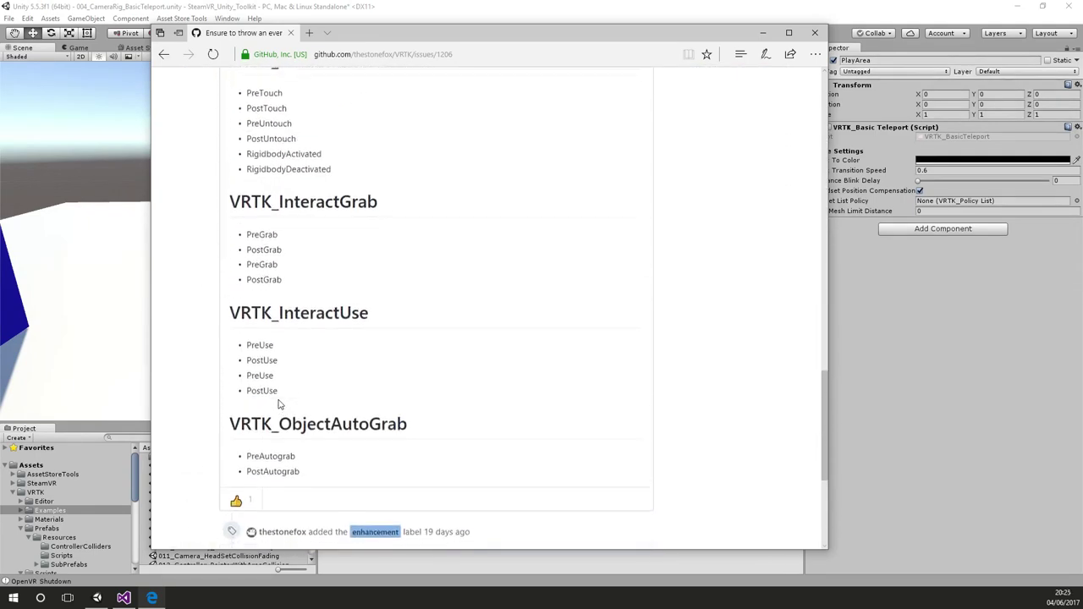
scroll(280, 396, "up", 10)
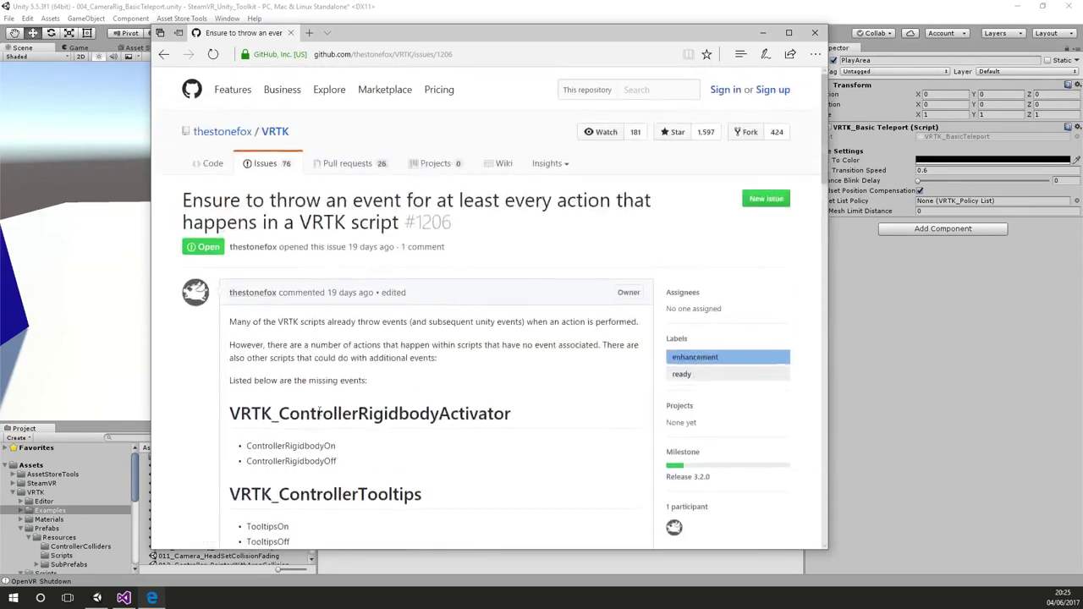
left_click(164, 54)
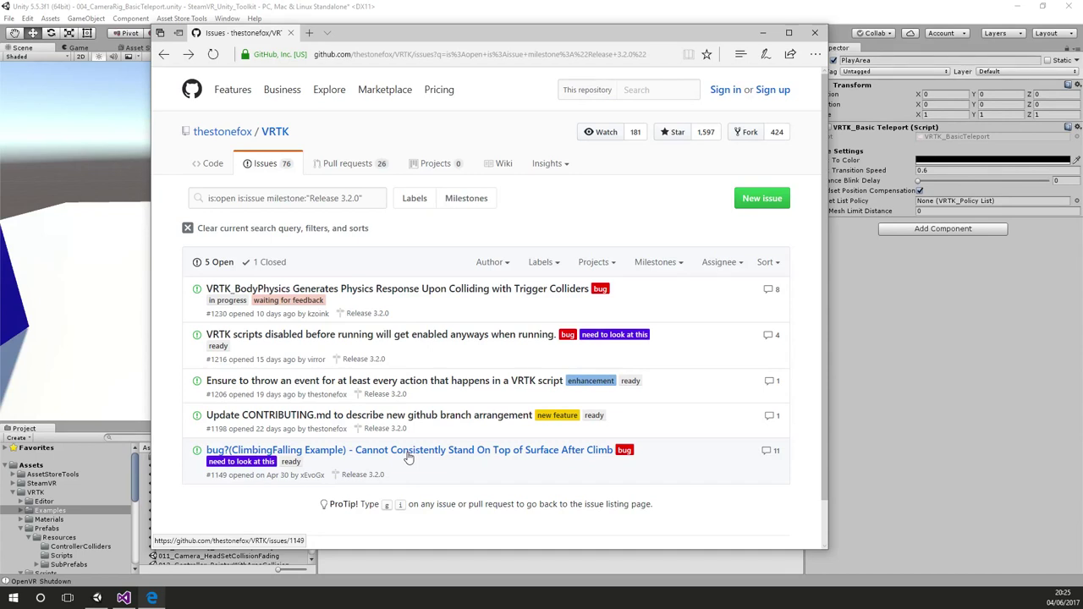
Step: Clear the milestone filter, filter the issues by the bug label, and scroll through the 12 results
left_click(265, 163)
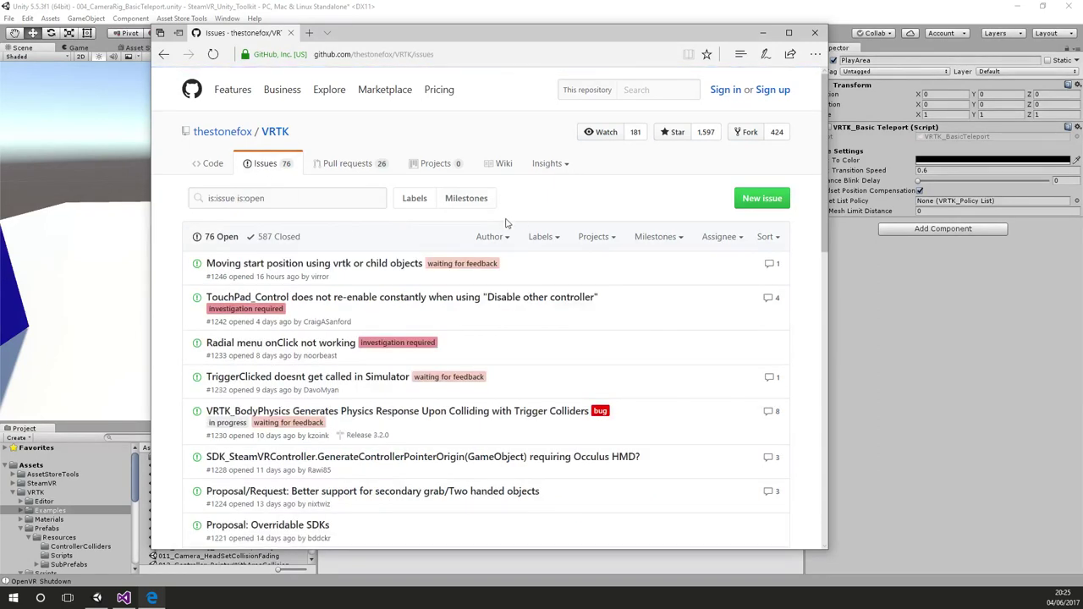
left_click(543, 237)
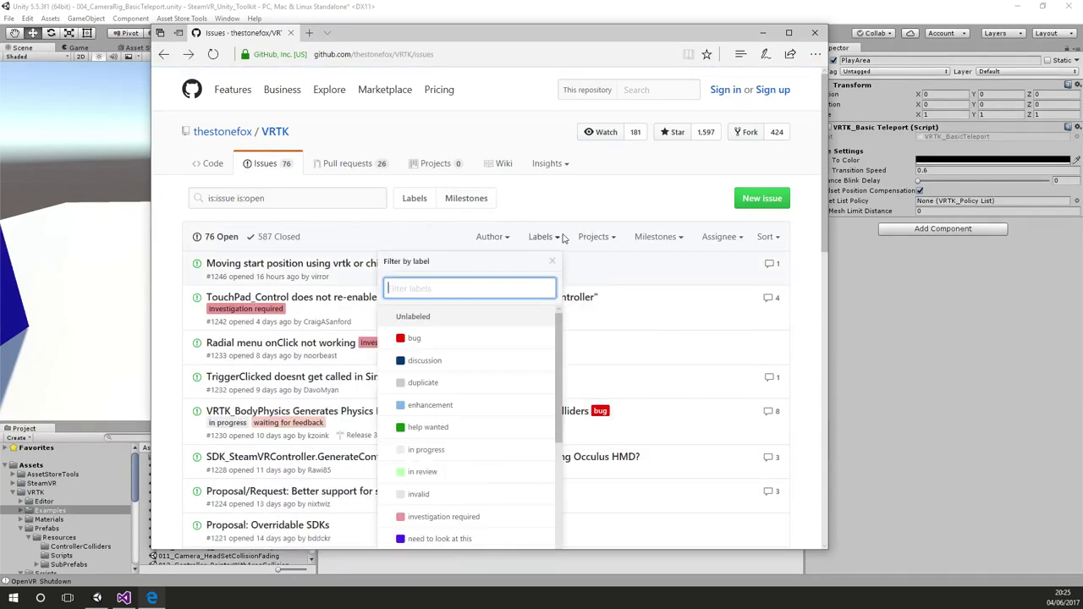
left_click(451, 338)
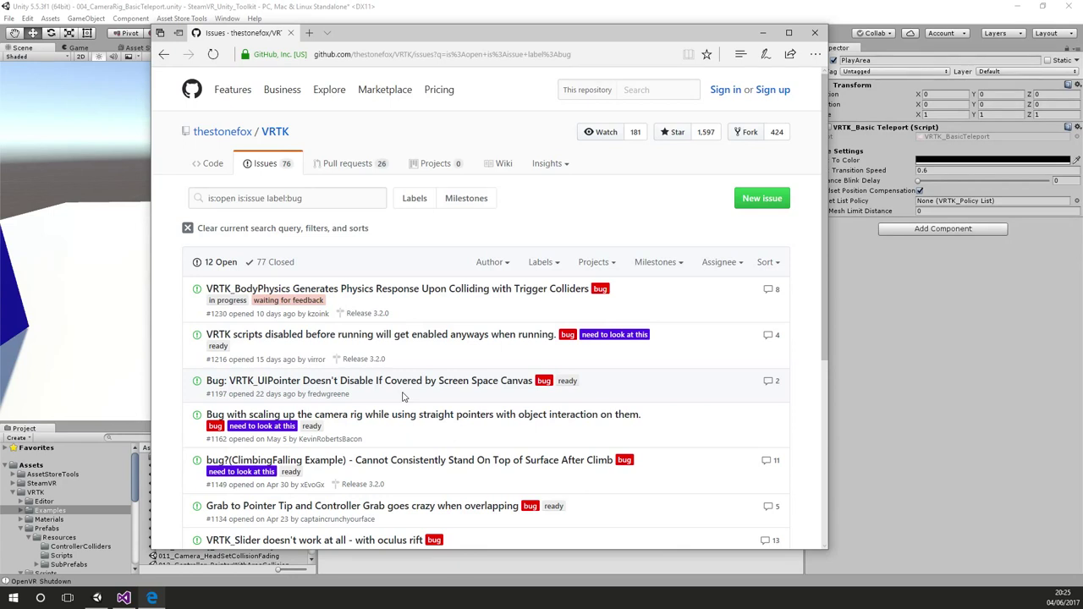
scroll(403, 396, "down", 1)
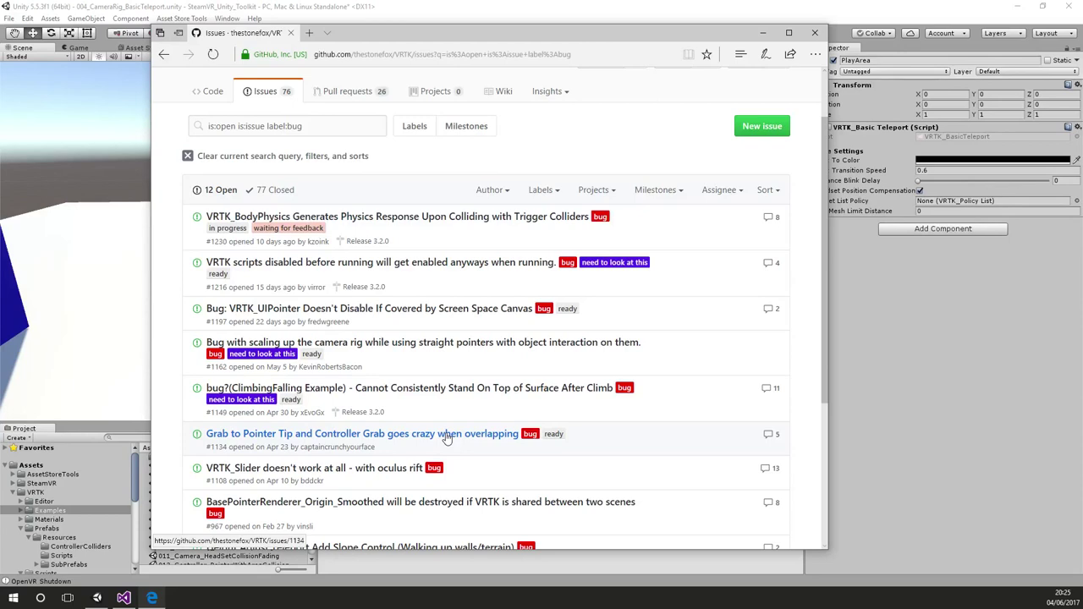
scroll(447, 437, "down", 1)
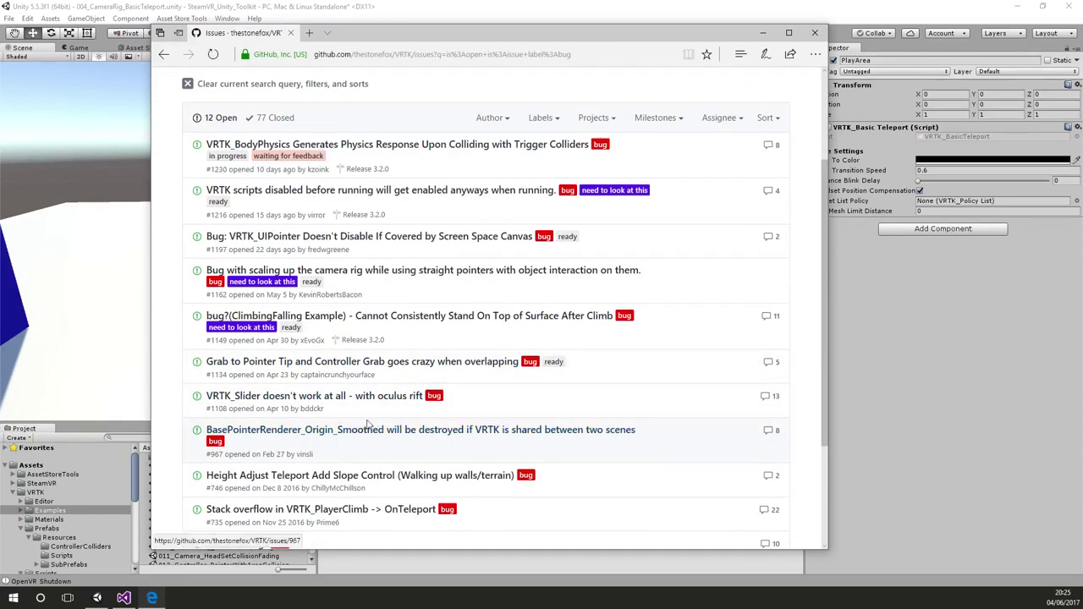
scroll(373, 425, "down", 2)
scroll(373, 426, "up", 10)
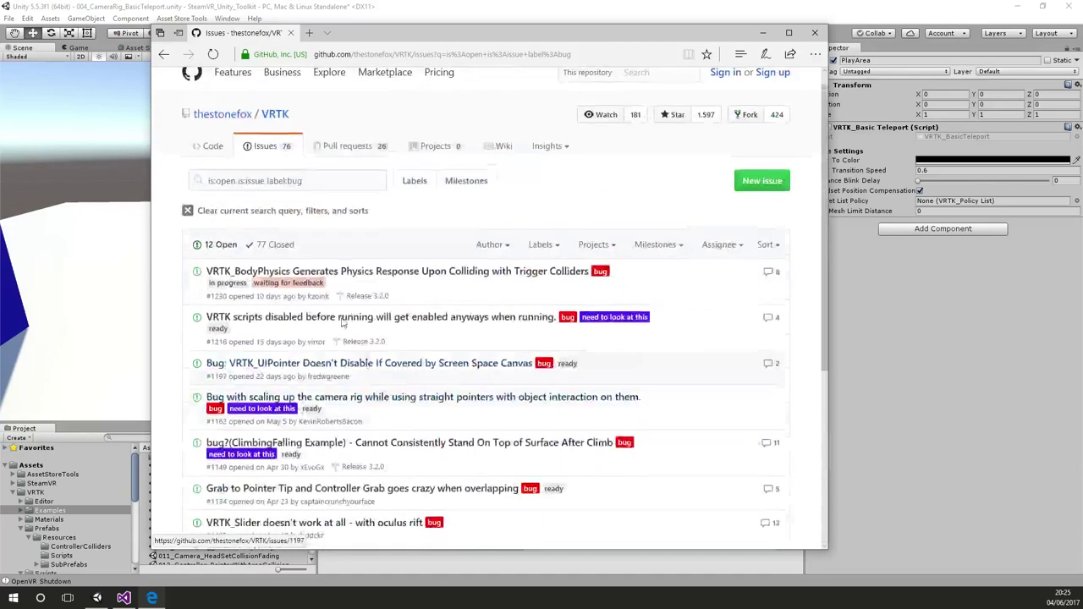
left_click(763, 32)
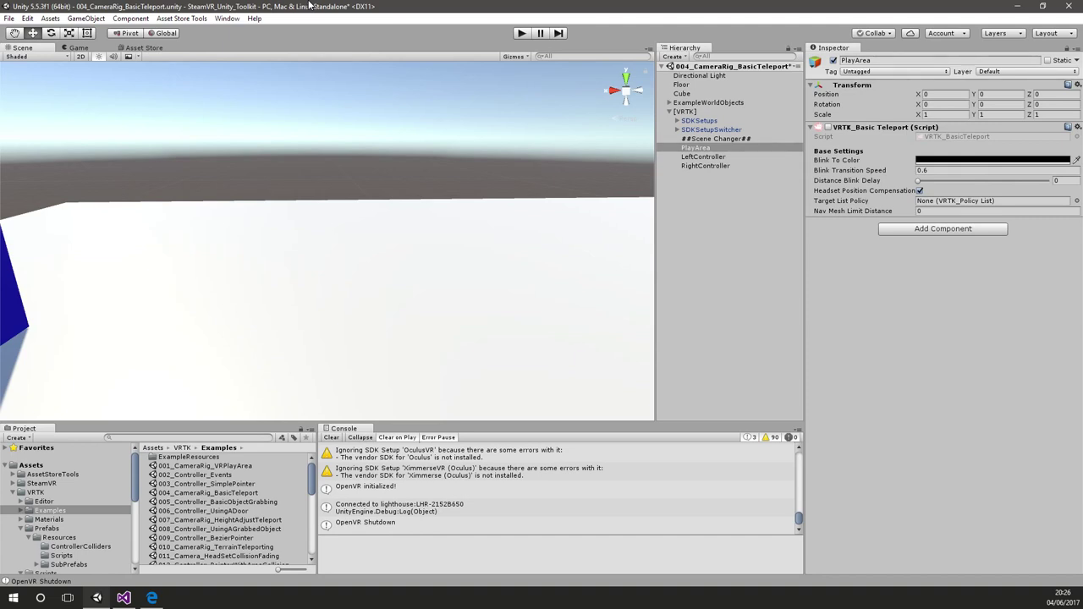
left_click(151, 599)
Step: Read issue #746 about teleporting up slopes, then go back to the bug-filtered list
scroll(243, 285, "down", 3)
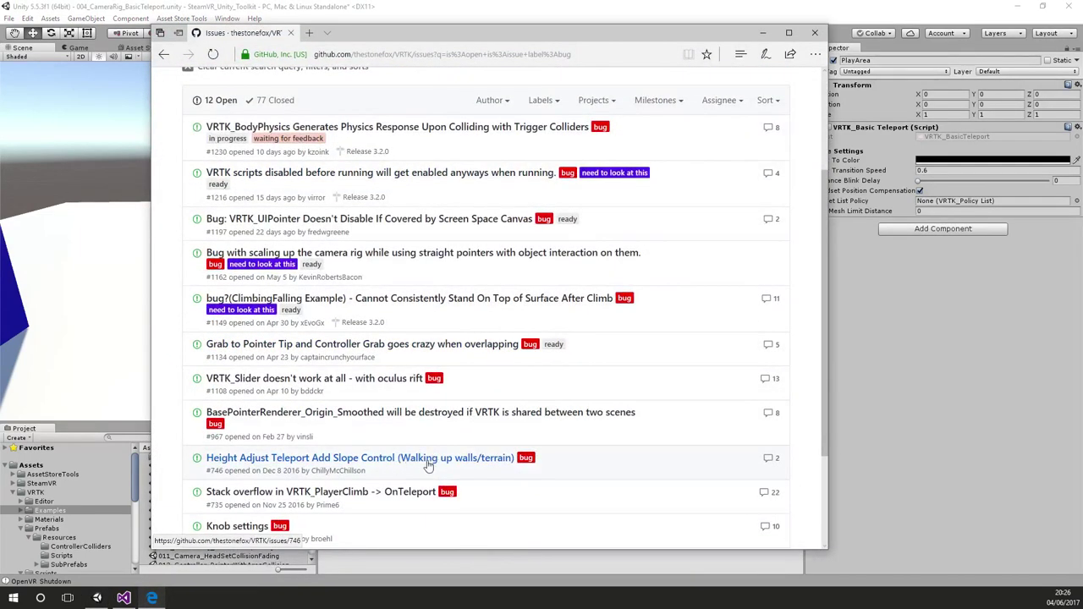
left_click(339, 458)
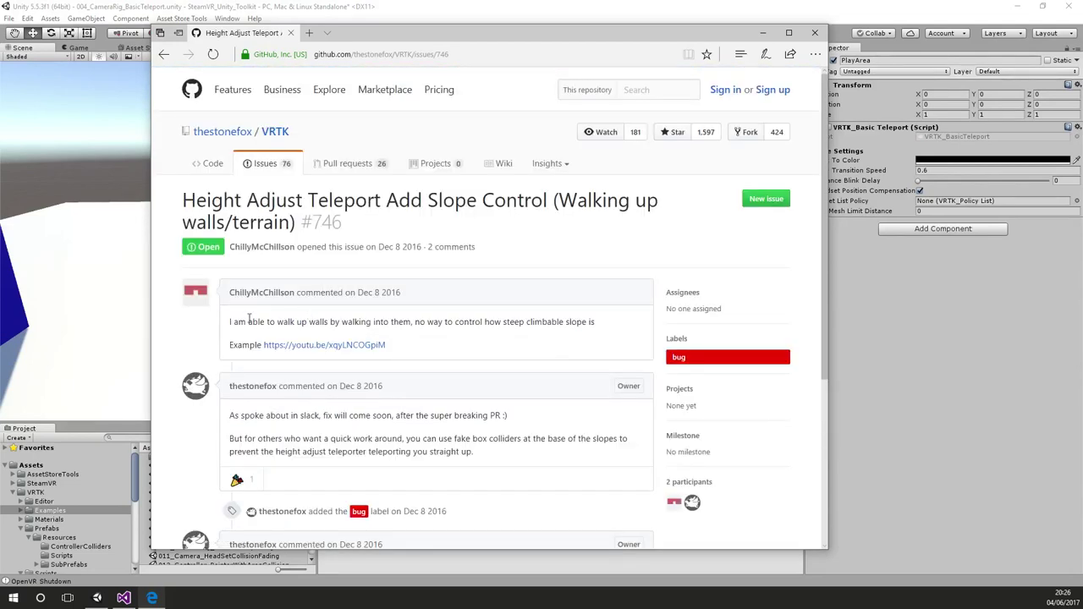
scroll(337, 324, "down", 2)
scroll(331, 287, "up", 1)
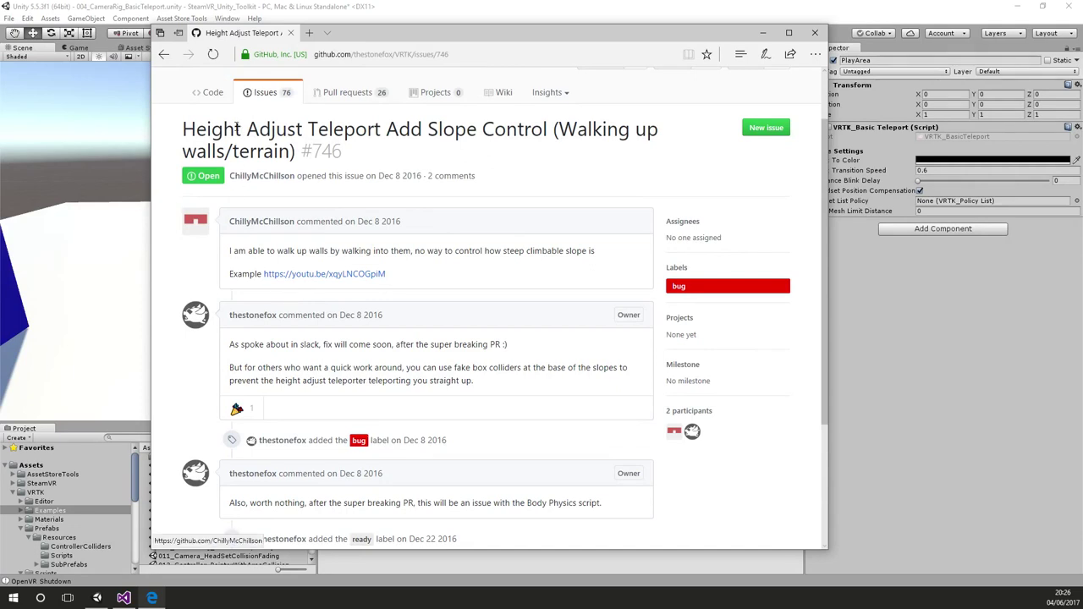
left_click(165, 54)
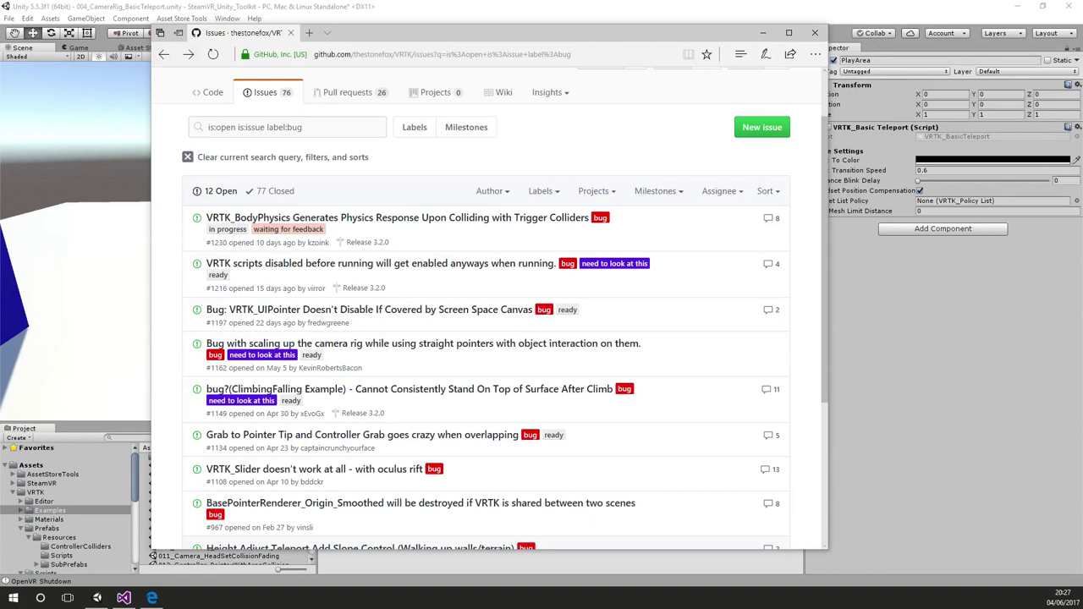
Step: Minimize the browser, bring Unity forward, and open the 005_Controller_BasicObjectGrabbing scene
left_click(763, 32)
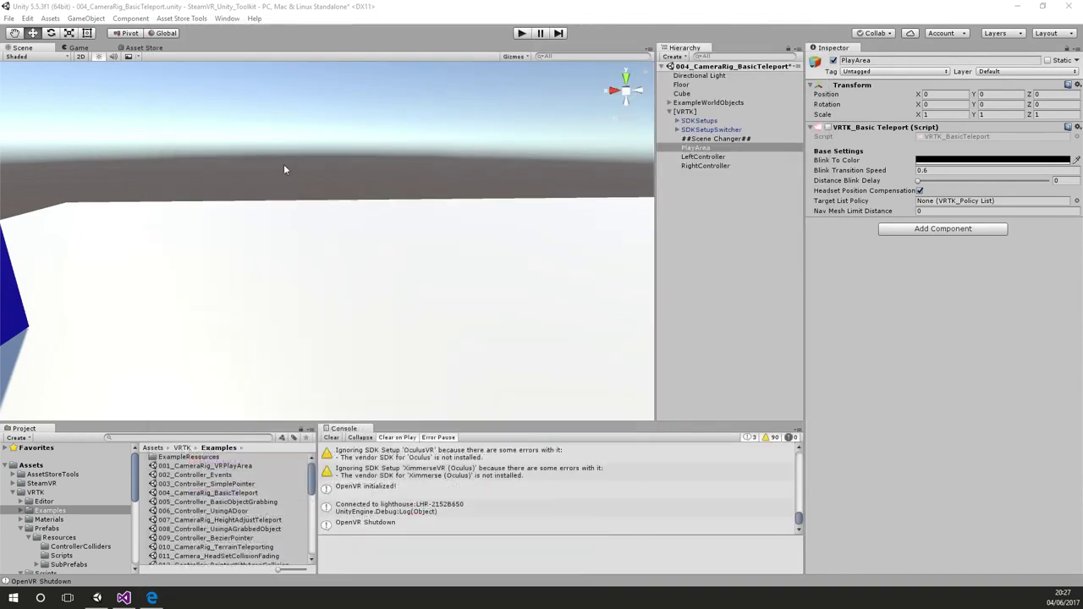
left_click(397, 6)
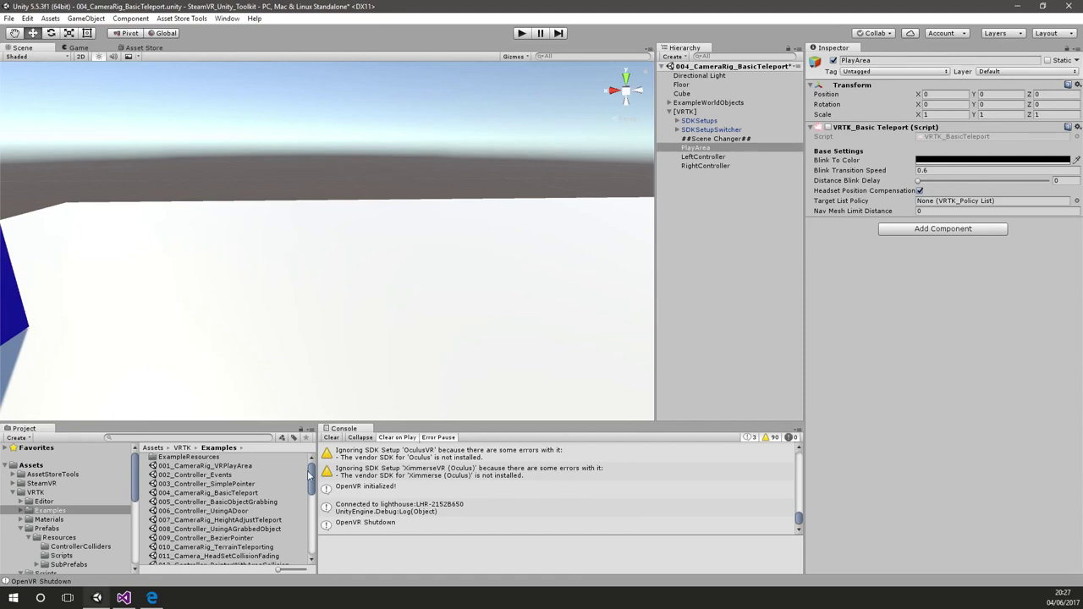
mouse_move(311, 474)
left_mouse_down()
mouse_move(313, 499)
mouse_move(319, 474)
left_mouse_up()
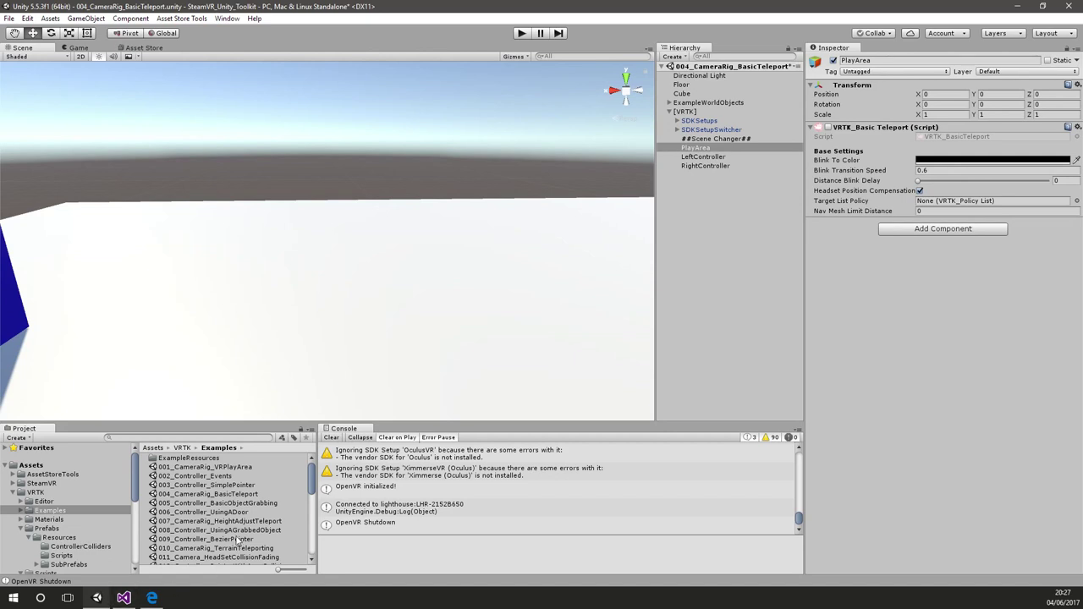
double_click(239, 504)
Step: Load the scene without saving, expand [VRTK], and fly the Scene view toward the blue table
left_click(593, 321)
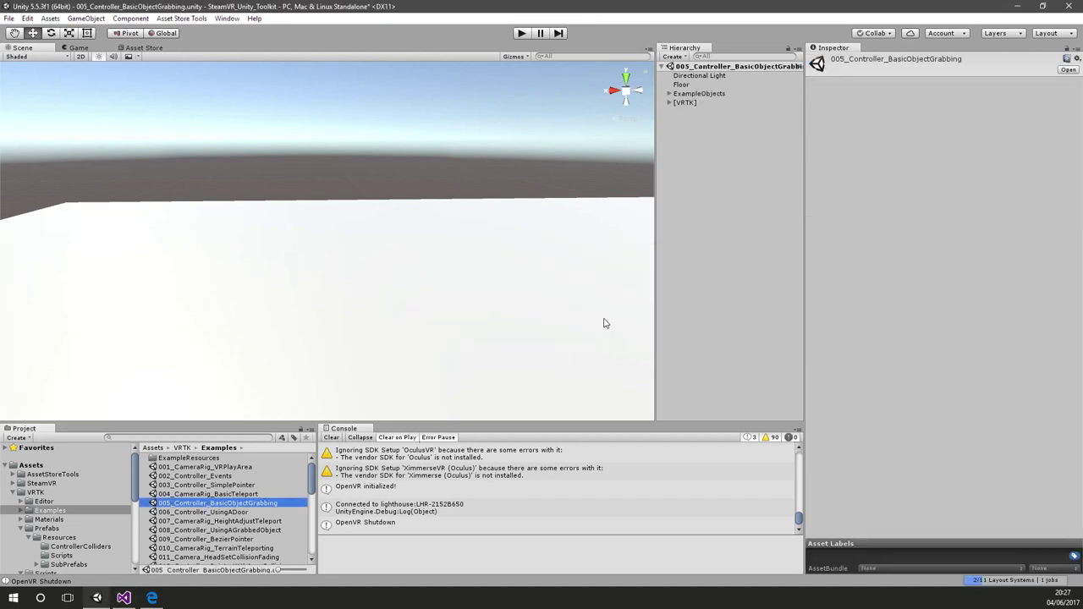
left_click(669, 103)
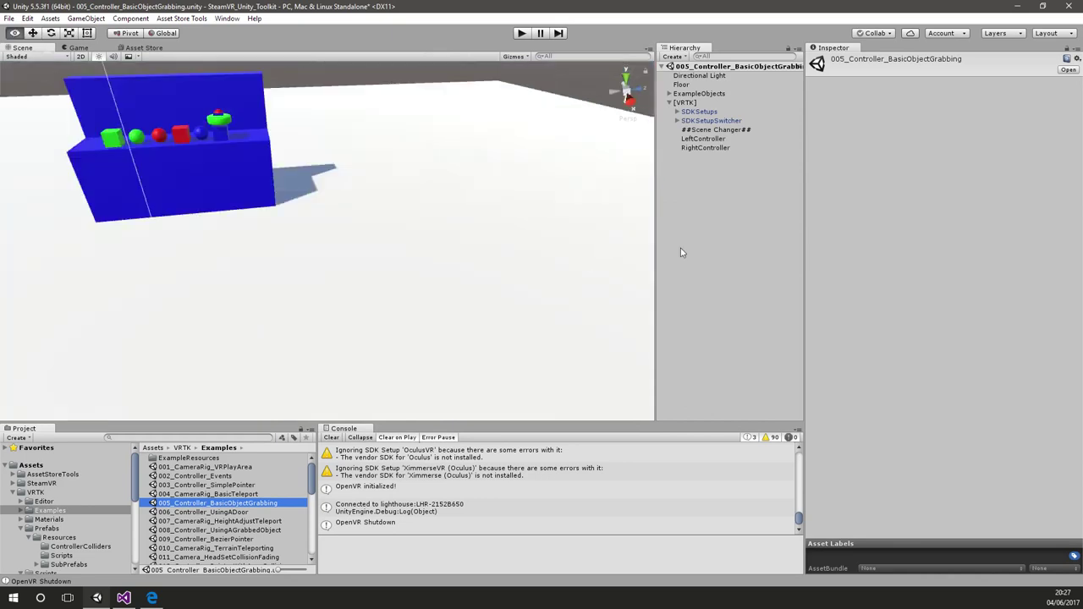
right_click_drag(592, 194, 629, 173)
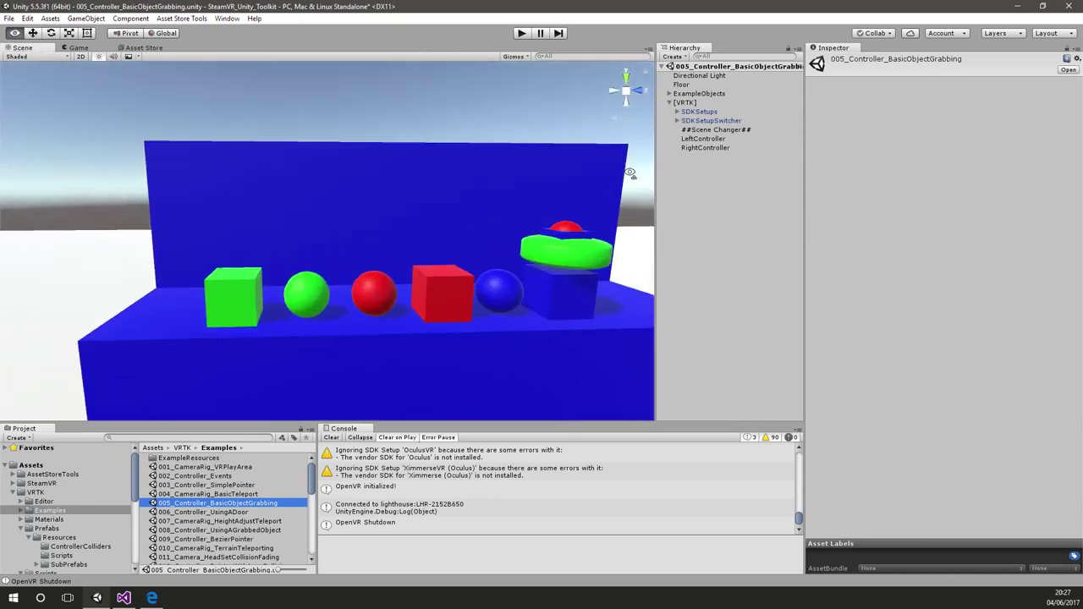
Step: Remove Interactable Object, Fixed Joint Grab Attach and Swap Controller Grab Action from both cubes and spheres
left_click(442, 292)
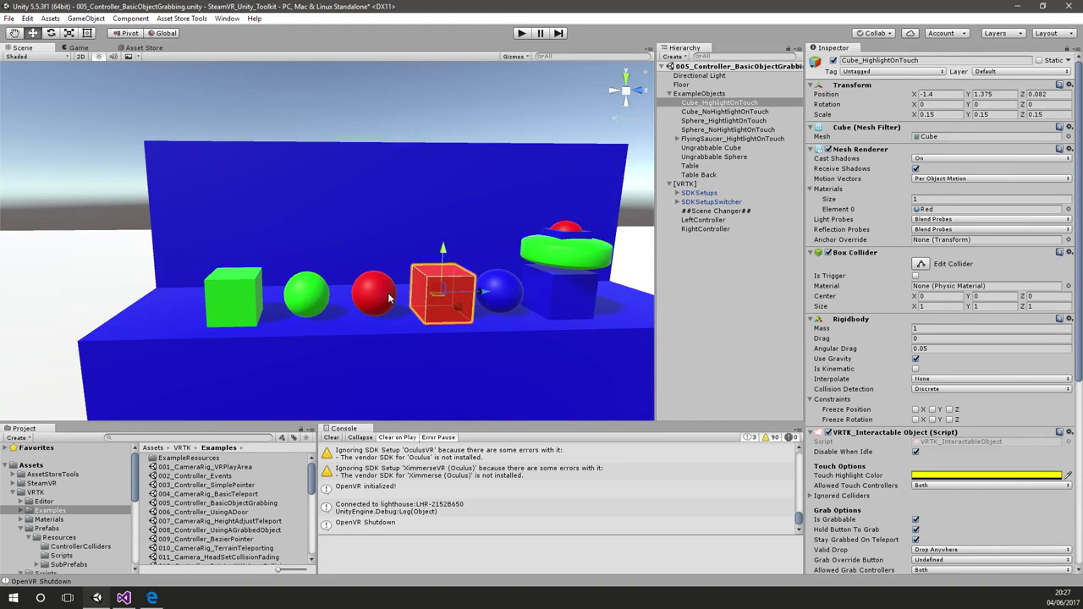
left_click(381, 295, "ctrl")
left_click(306, 294, "ctrl")
left_click(234, 297, "ctrl")
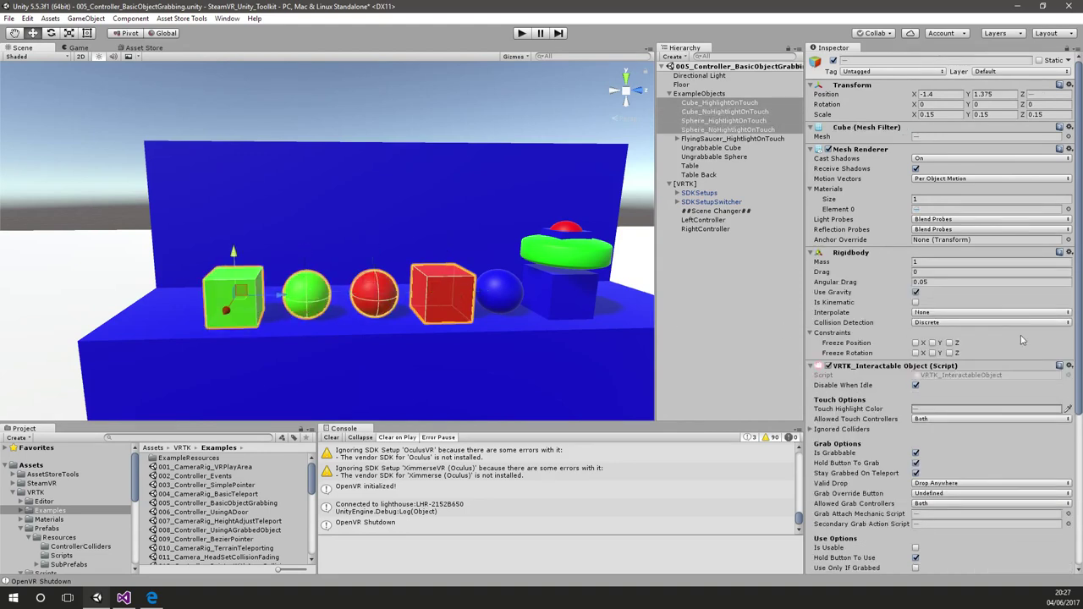
left_click(1069, 365)
left_click(983, 394)
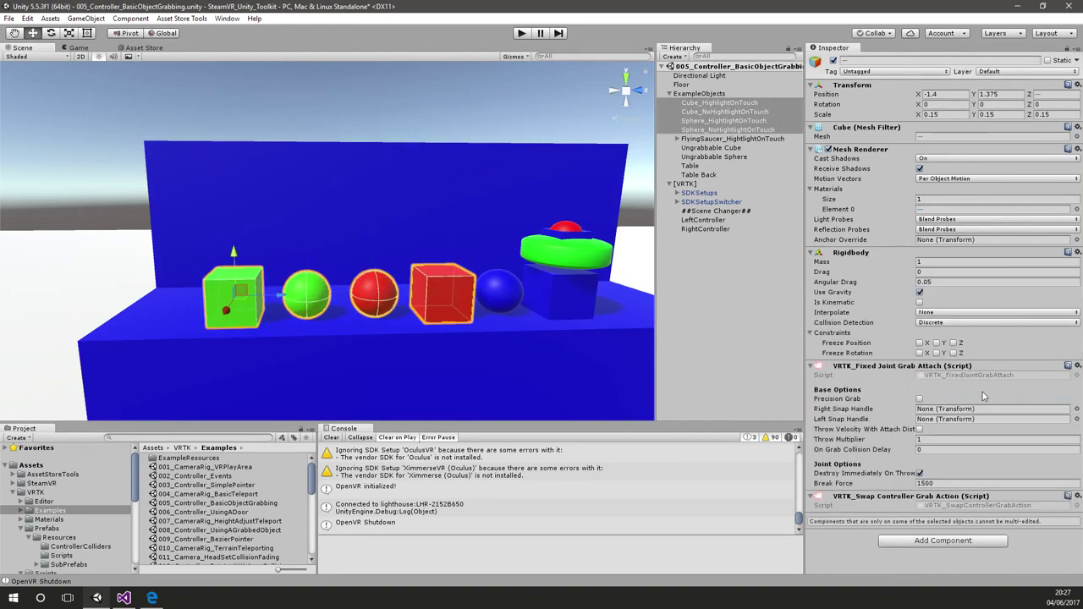
left_click(1077, 366)
left_click(985, 394)
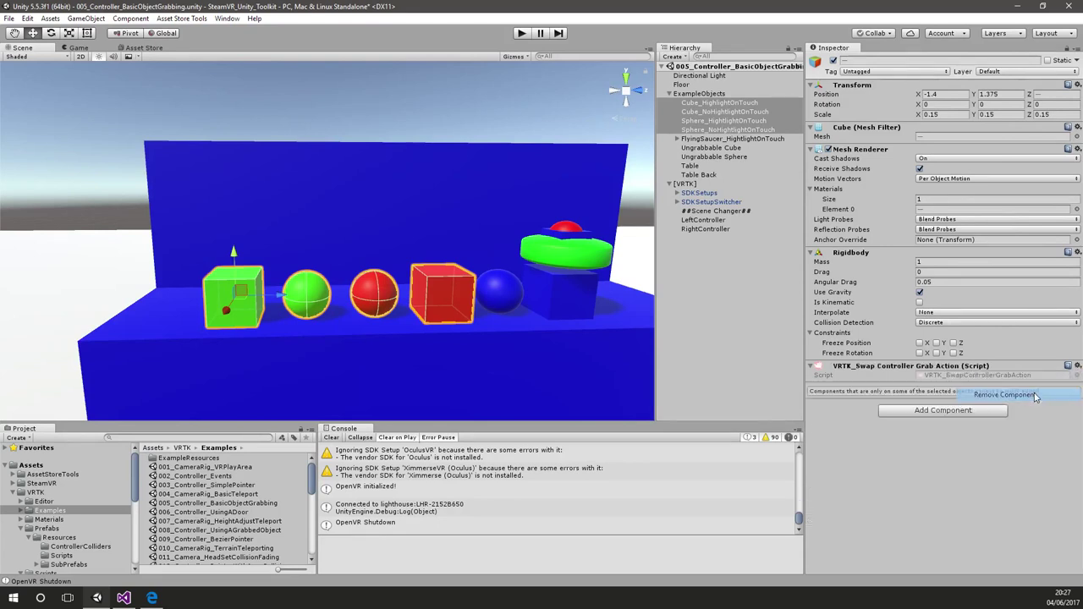
left_click(1076, 366)
left_click(987, 393)
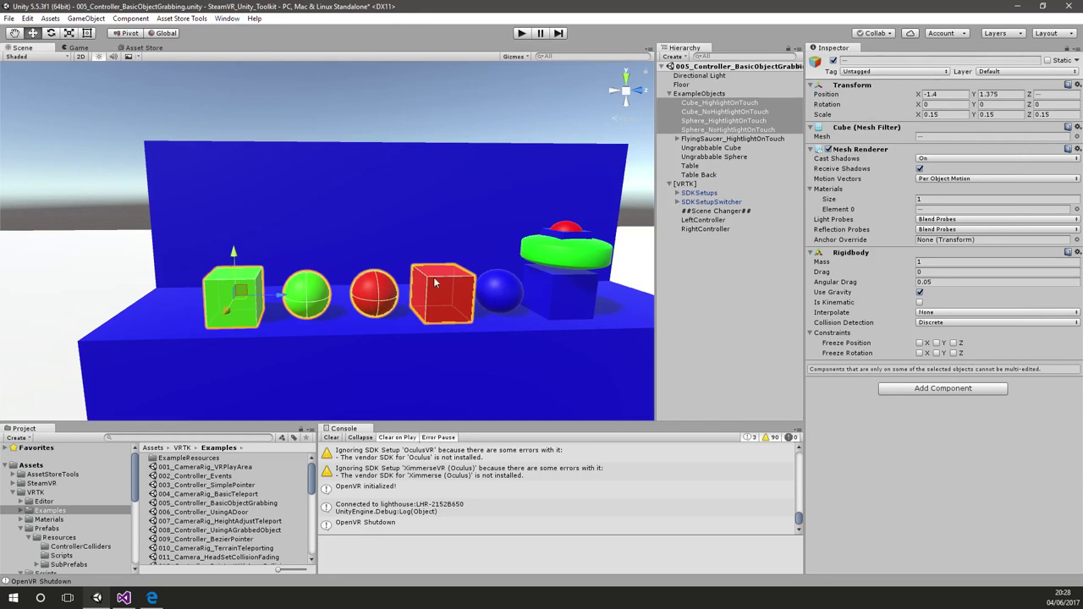
Step: Select the green cube and browse the menu bar for the VRTK setup tools
left_click(434, 282)
left_click(242, 308)
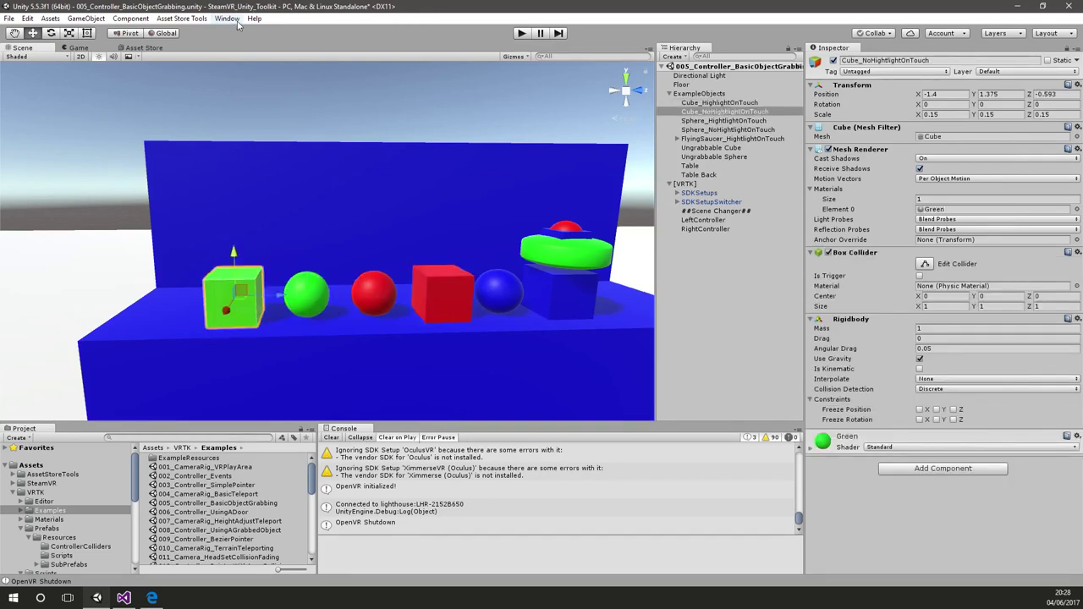
left_click(230, 19)
mouse_move(201, 17)
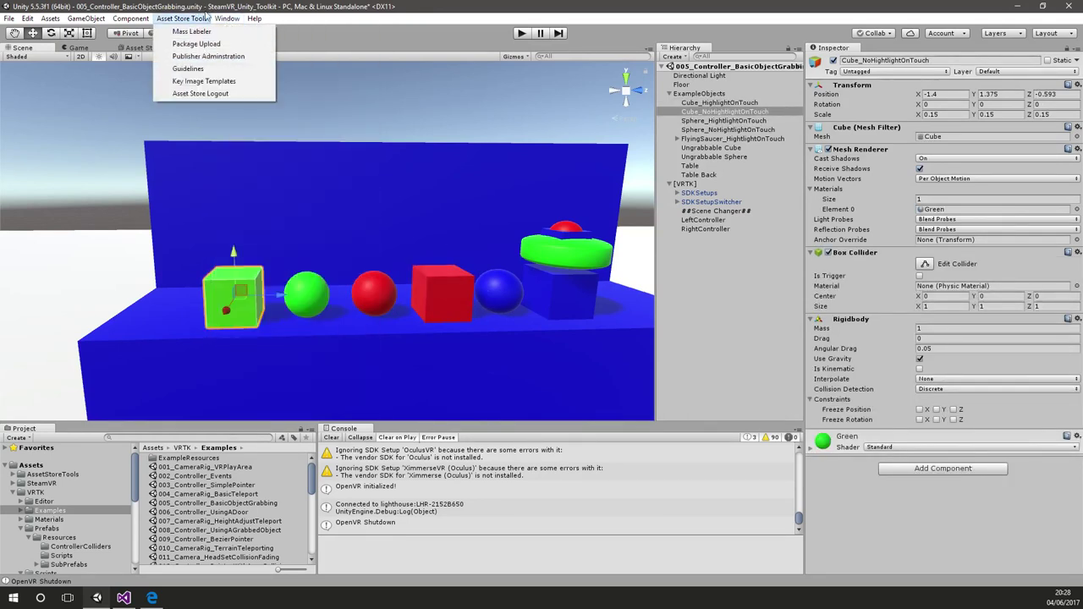
mouse_move(235, 20)
mouse_move(266, 93)
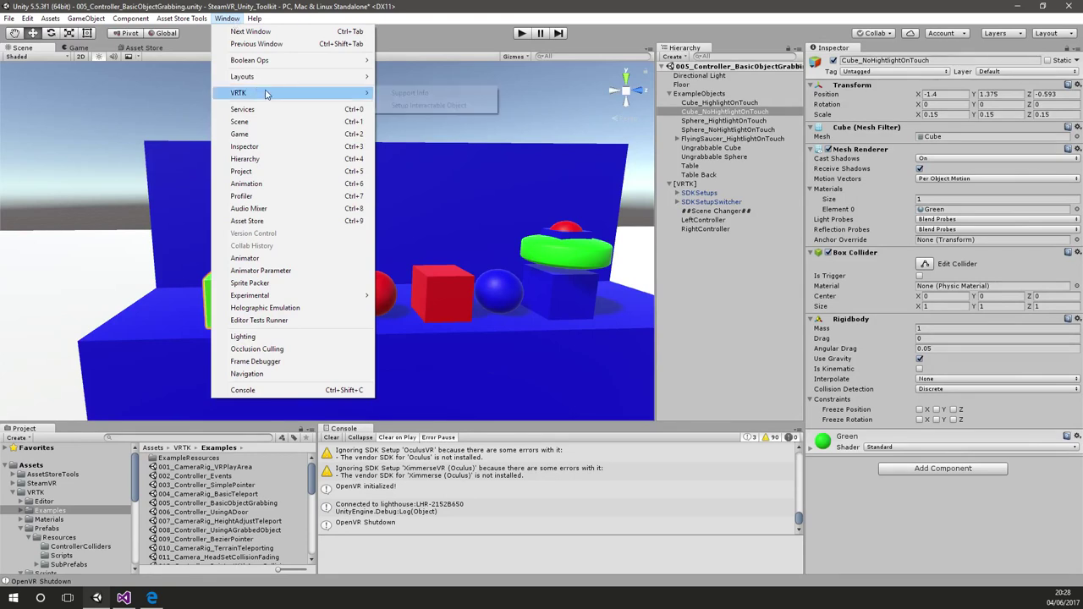
Step: Set up the green cube as interactable with Child Of Controller attach and Hold Button To Grab
left_click(468, 108)
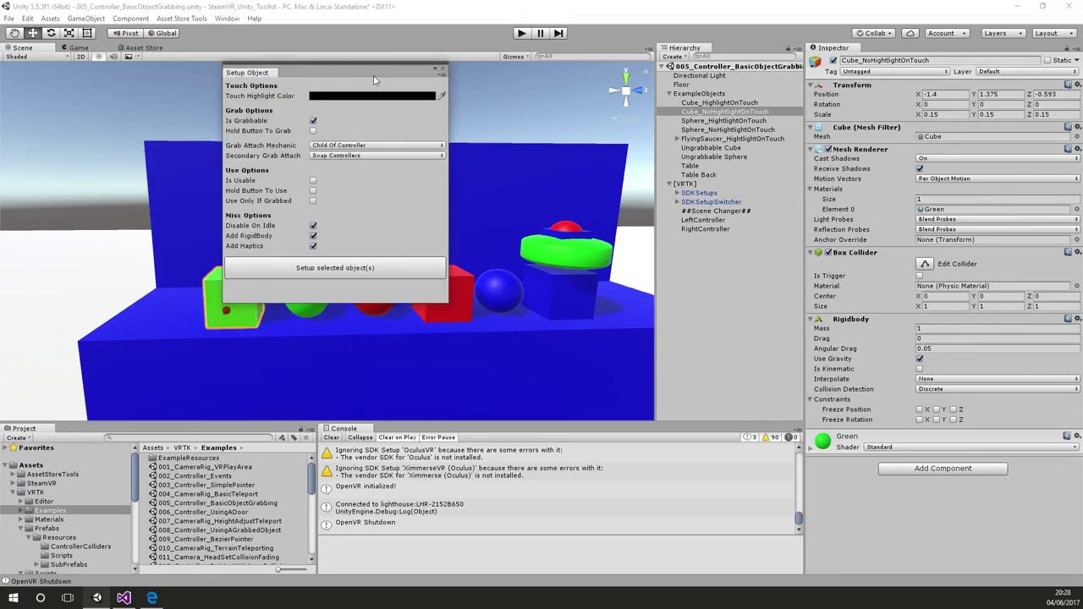
left_click_drag(322, 73, 554, 113)
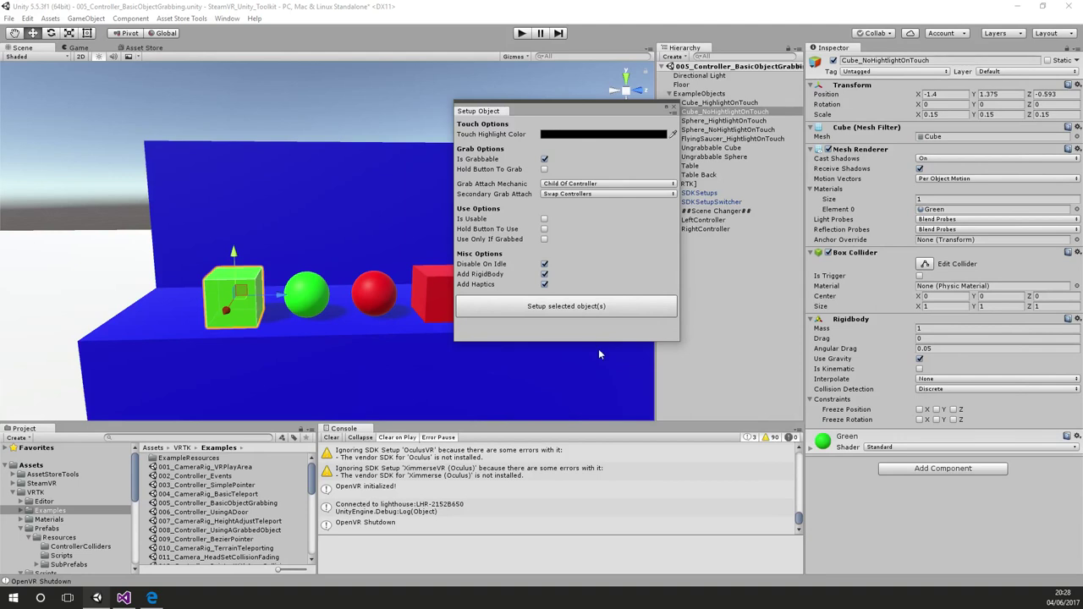
left_click(603, 184)
left_click(611, 161)
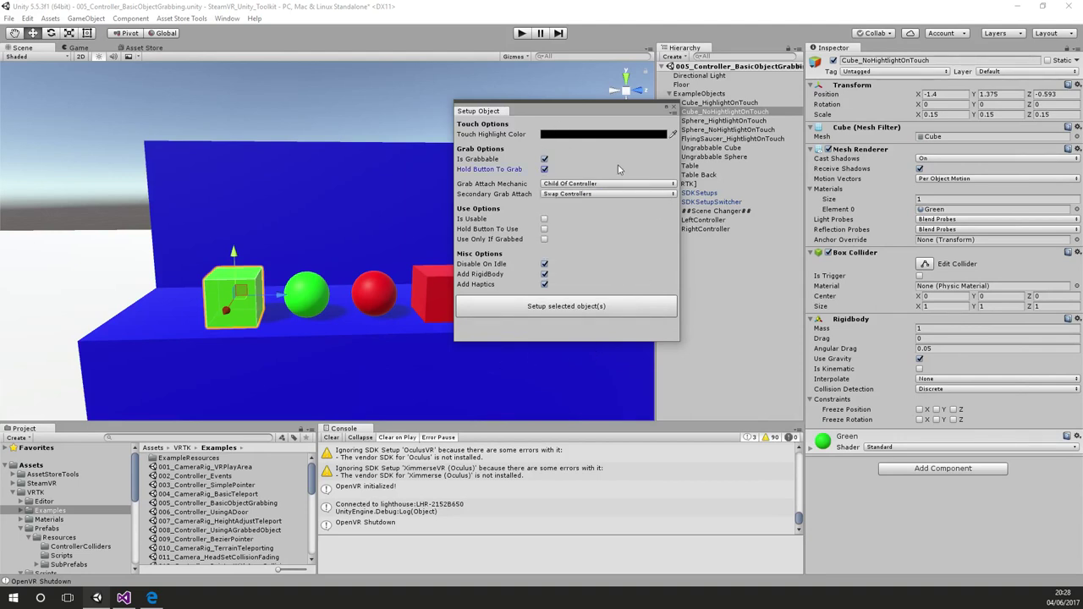
left_click(544, 169)
left_click(598, 306)
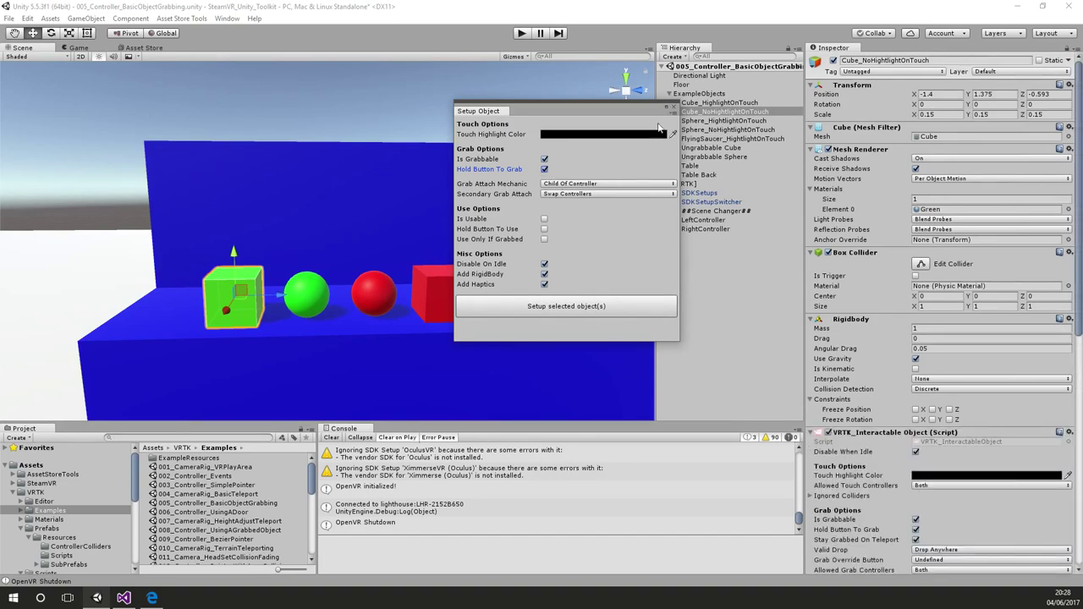
Step: Apply the same interactable setup to the green sphere, red sphere and red cube, then check the spheres
scroll(961, 363, "down", 10)
scroll(961, 363, "up", 4)
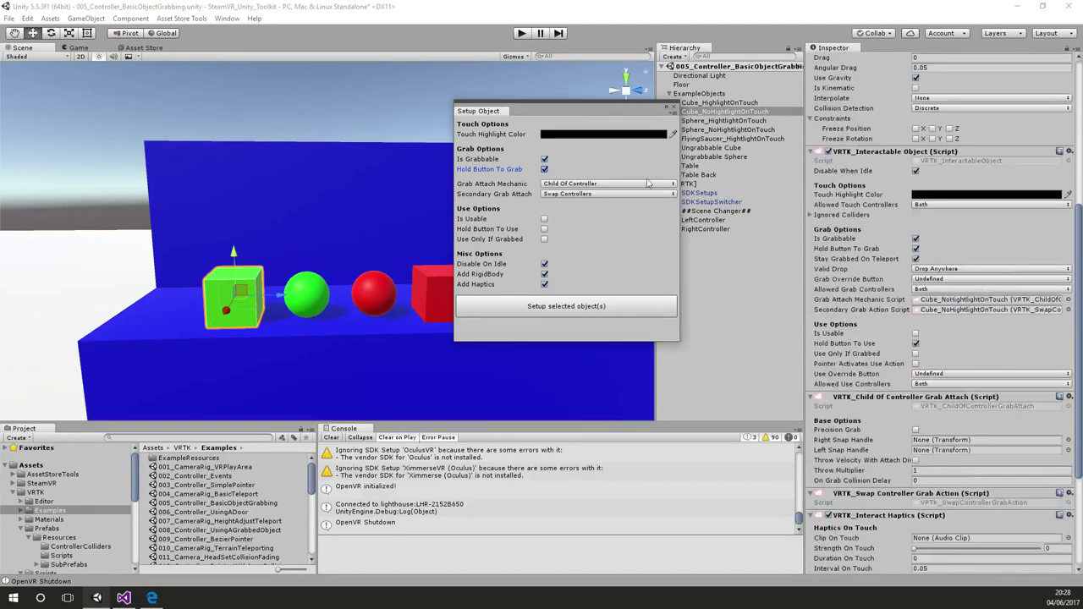
left_click_drag(601, 111, 455, 112)
left_click(321, 300)
left_click(379, 298, "shift")
left_click(453, 296, "shift")
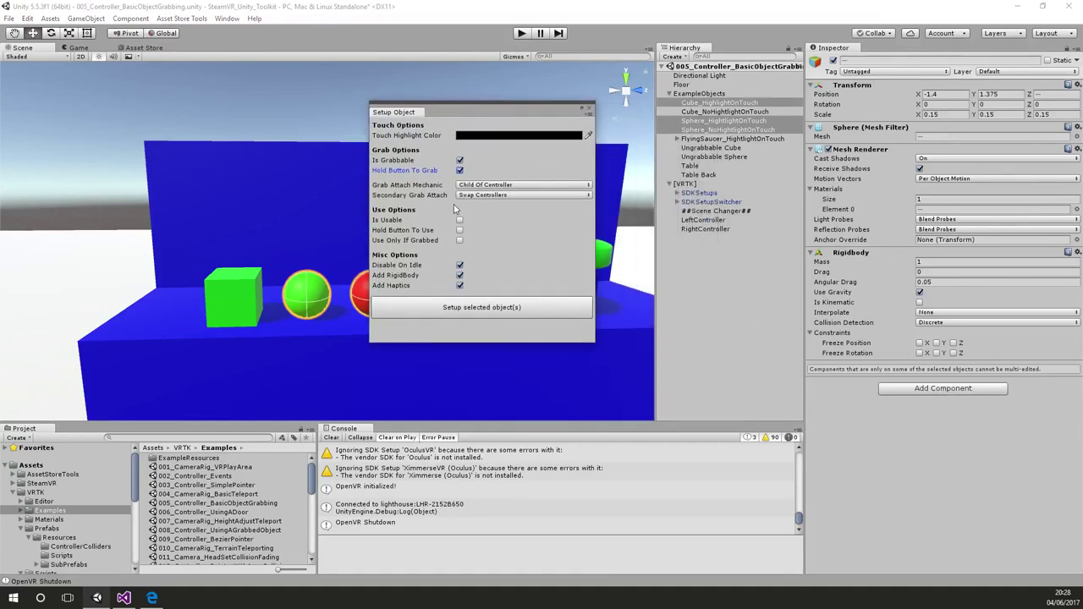
left_click(495, 307)
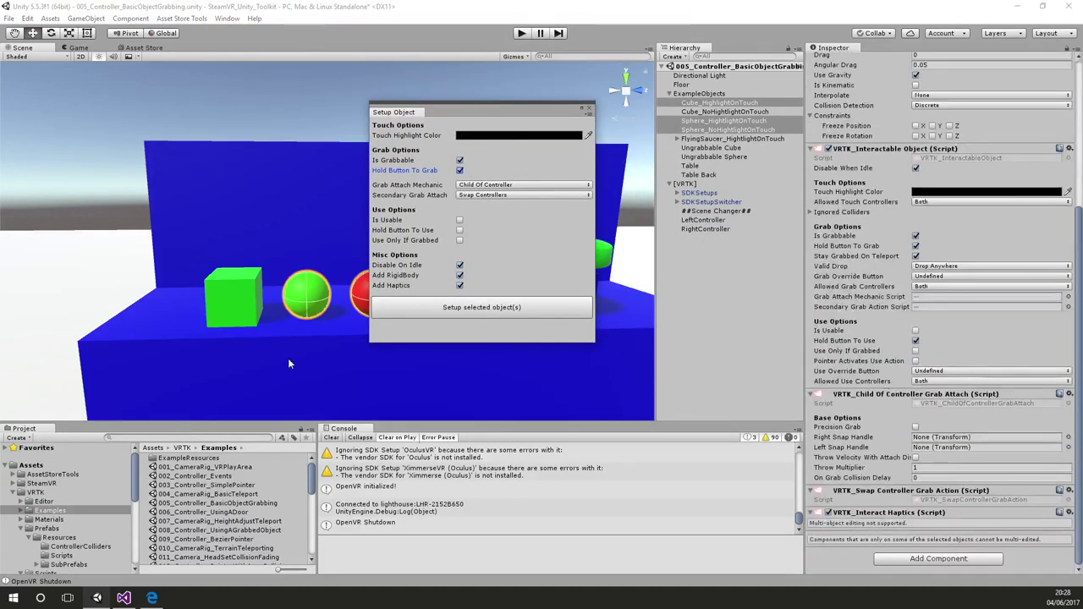
left_click(358, 290)
left_click(307, 303)
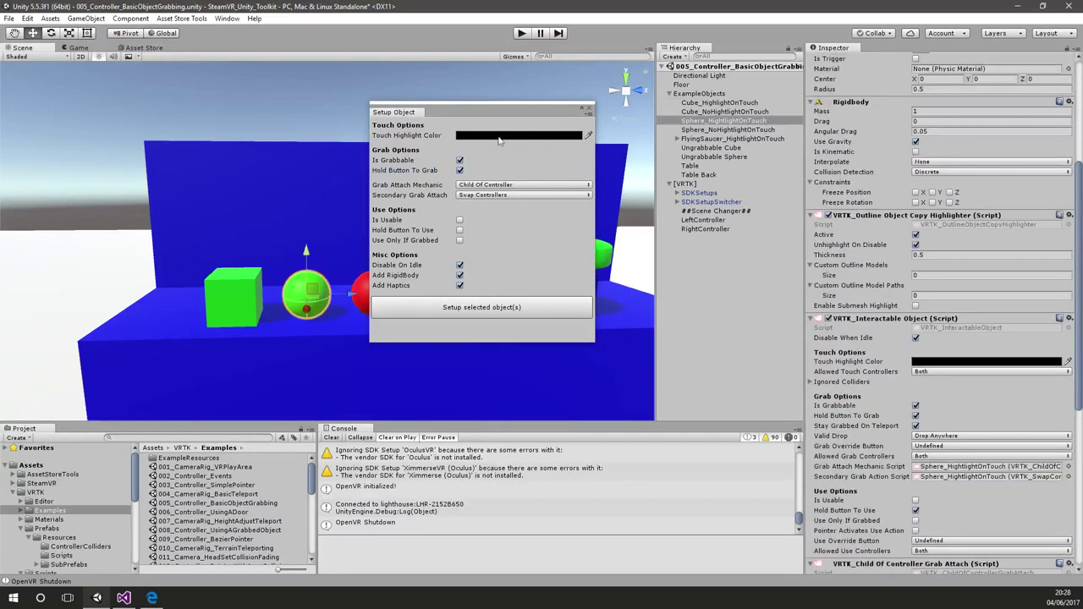
Step: Close the Setup Object window and run the grabbing scene in play mode
left_click(590, 109)
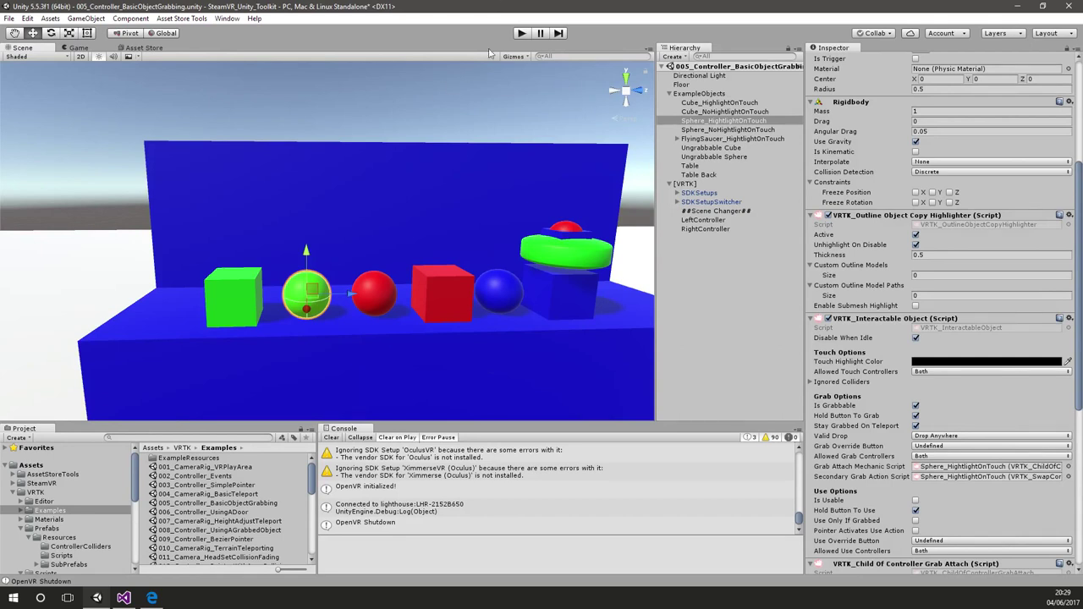
left_click(522, 34)
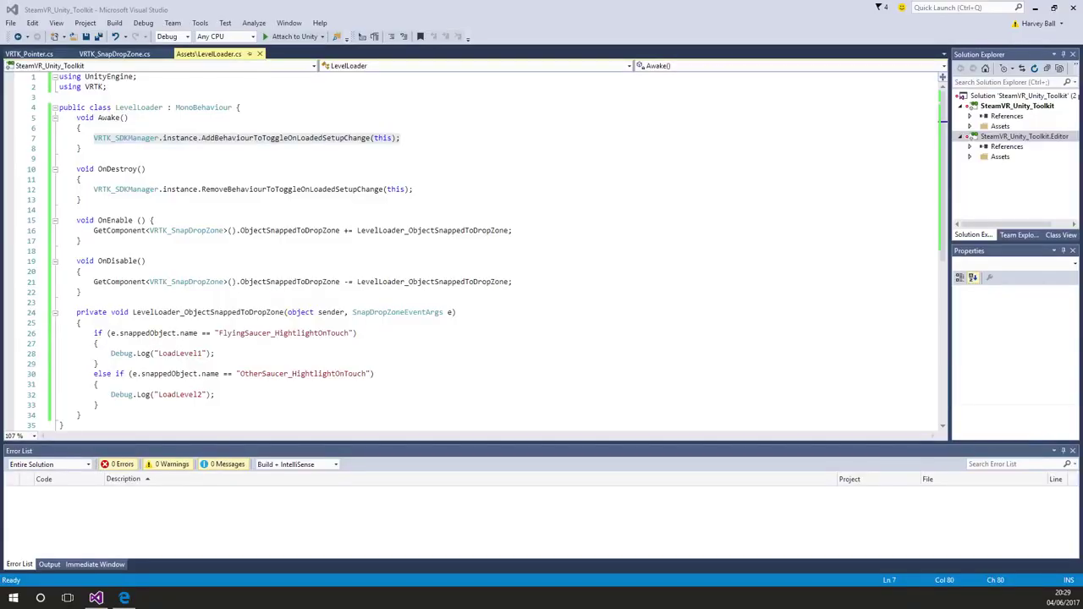
Step: In Visual Studio, reload the modified SteamVR_Unity_Toolkit project and normalize LevelLoader.cs line endings
left_click(153, 598)
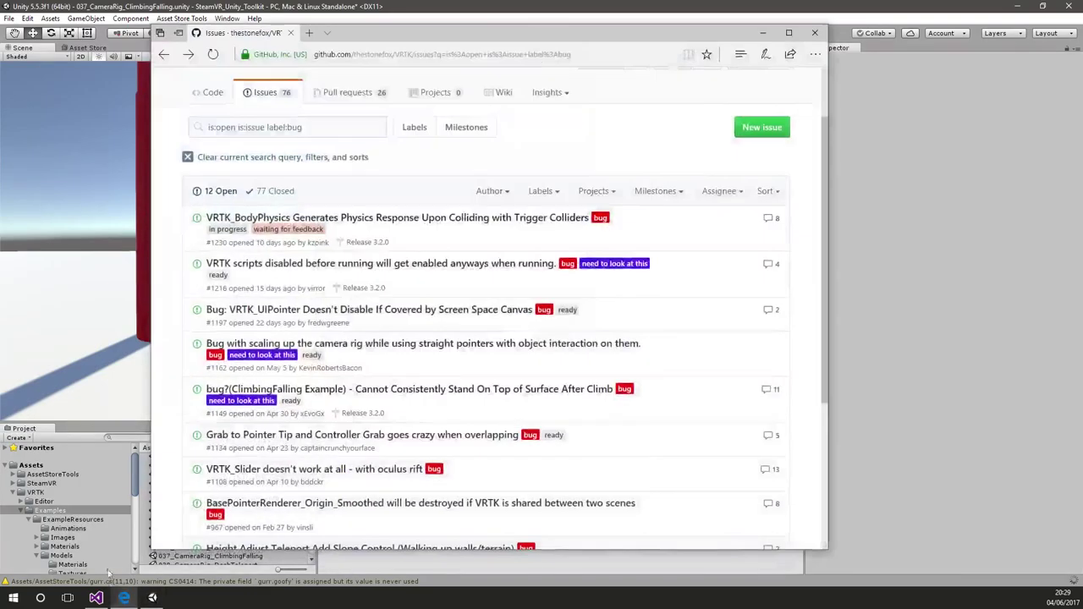
left_click(125, 598)
left_click(99, 598)
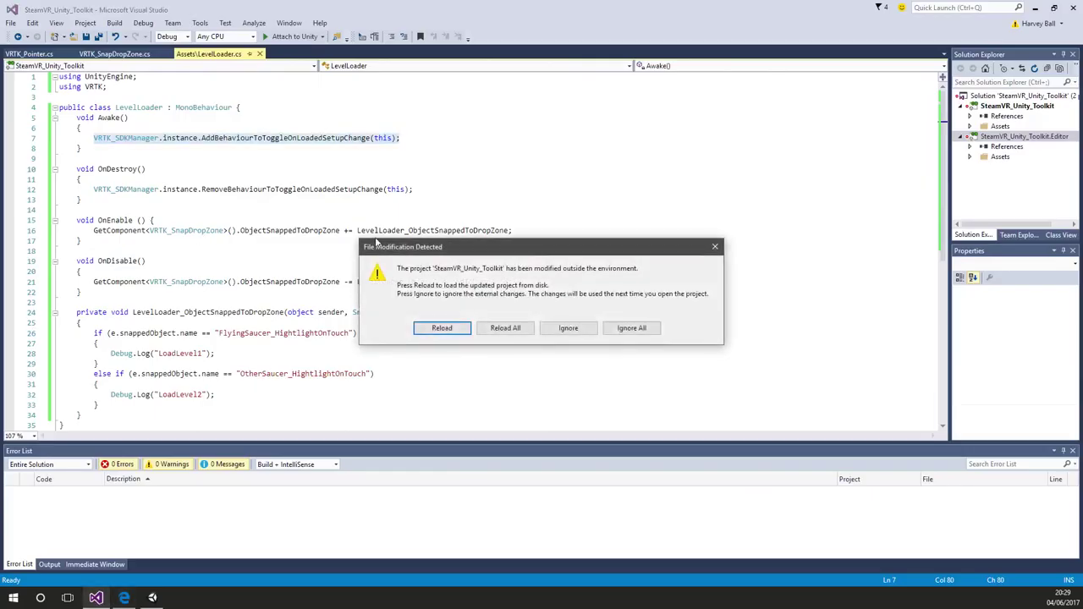
left_click(516, 329)
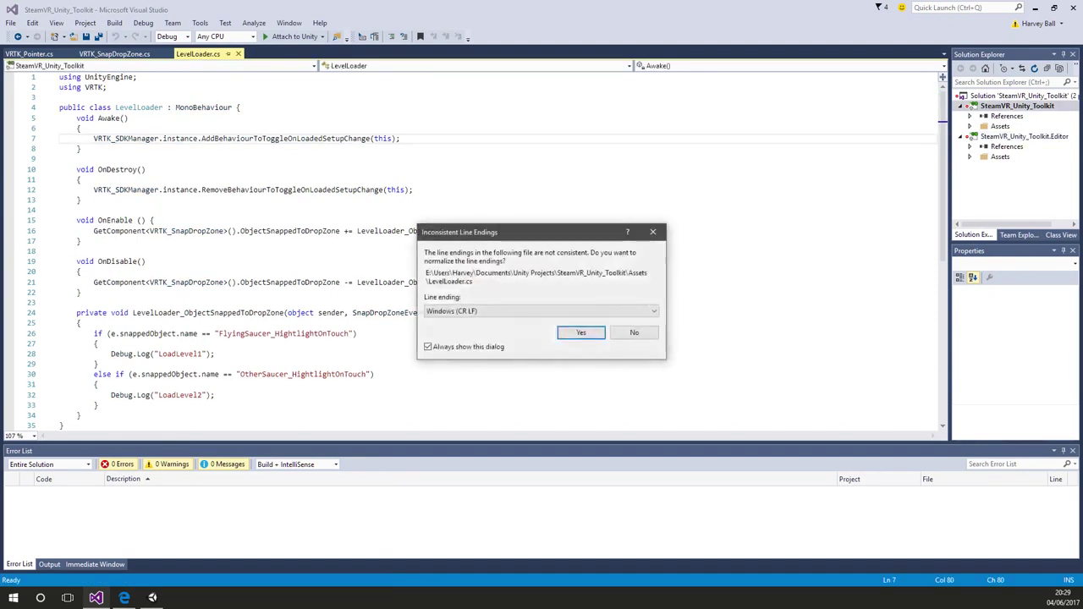
left_click(581, 332)
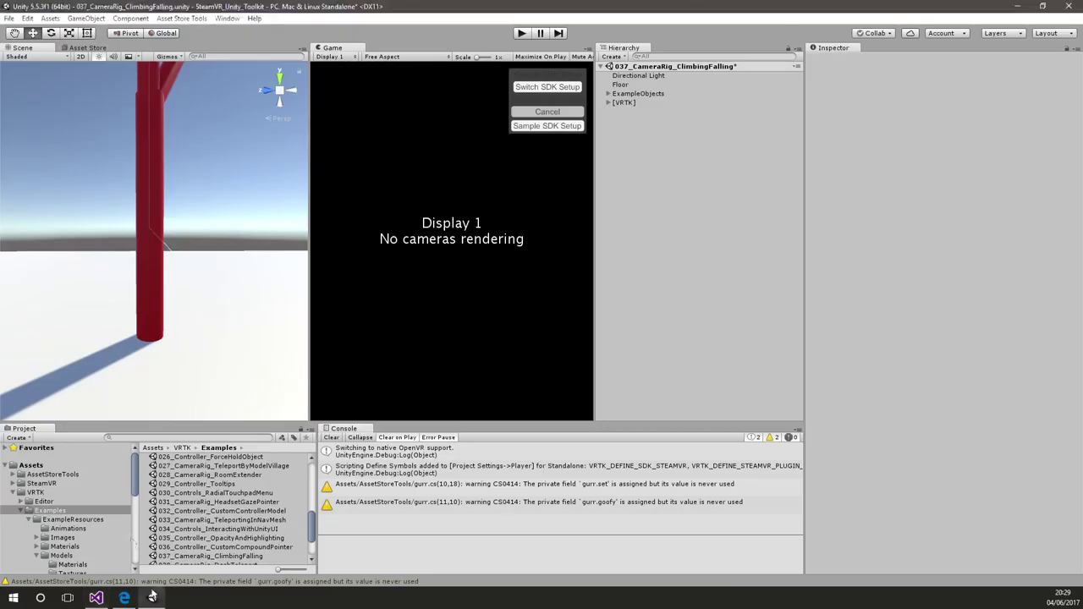
Step: Back in Unity, load the 005_Controller_BasicObjectGrabbing scene without saving the current one
left_click(153, 598)
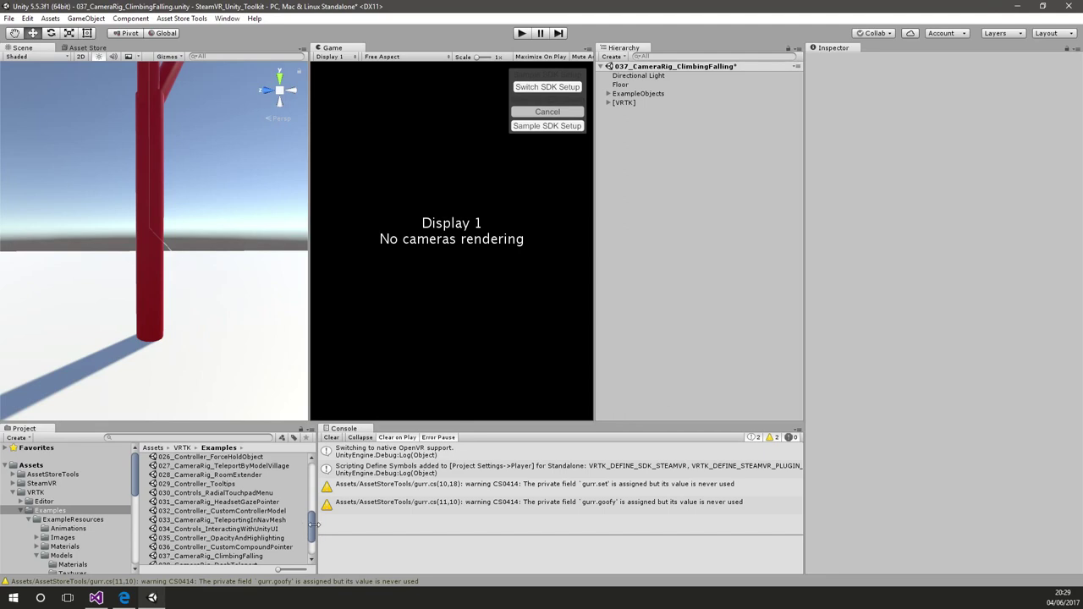
left_click_drag(313, 529, 315, 469)
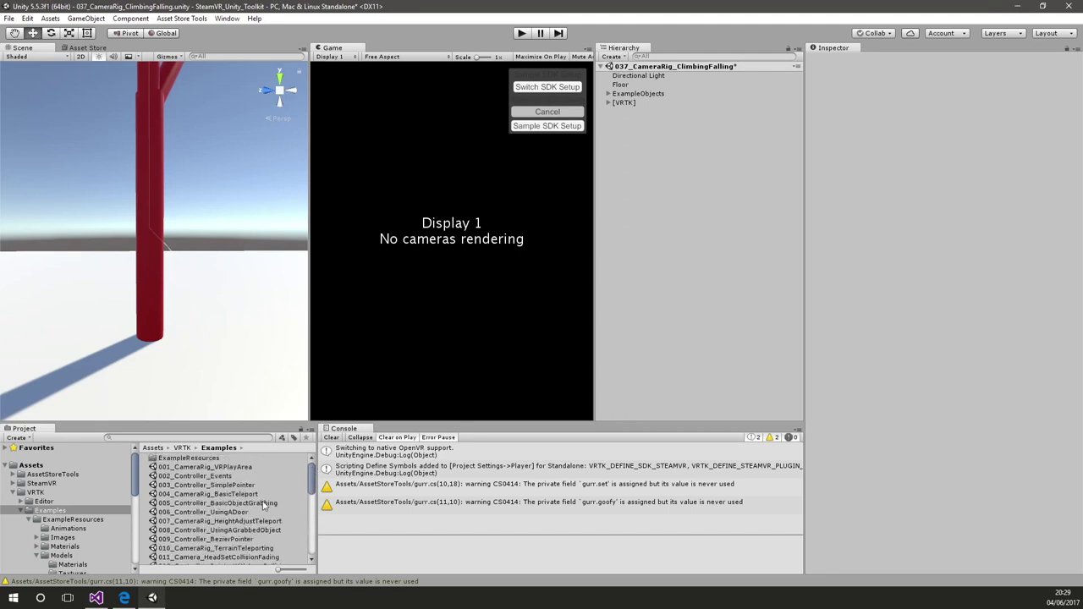
double_click(264, 502)
left_click(594, 321)
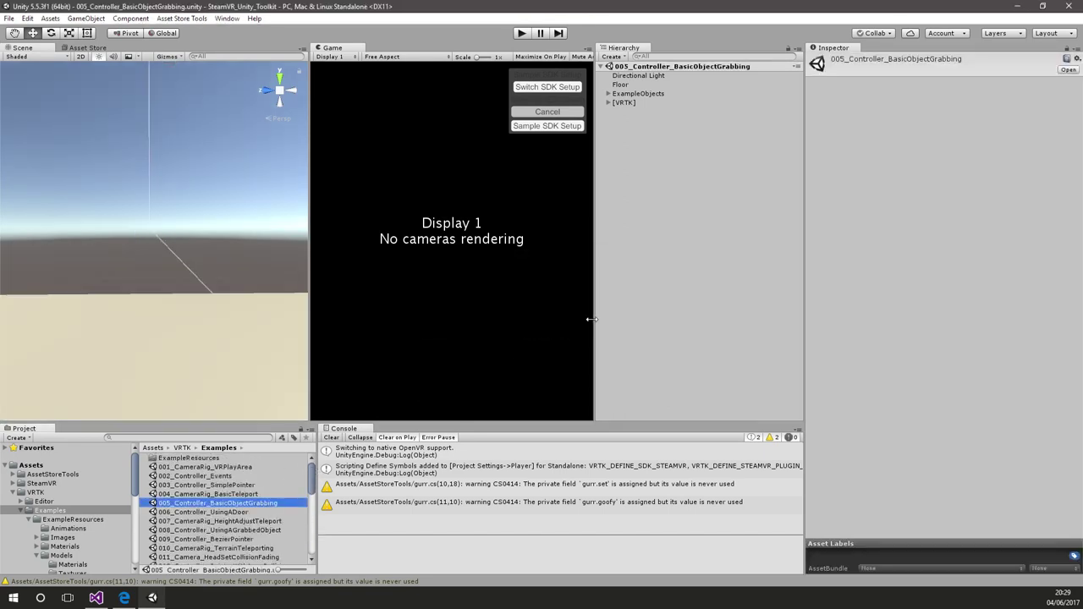
Step: Dock the Game view beside the Scene view and pull back to show the table of objects
left_click_drag(330, 48, 126, 52)
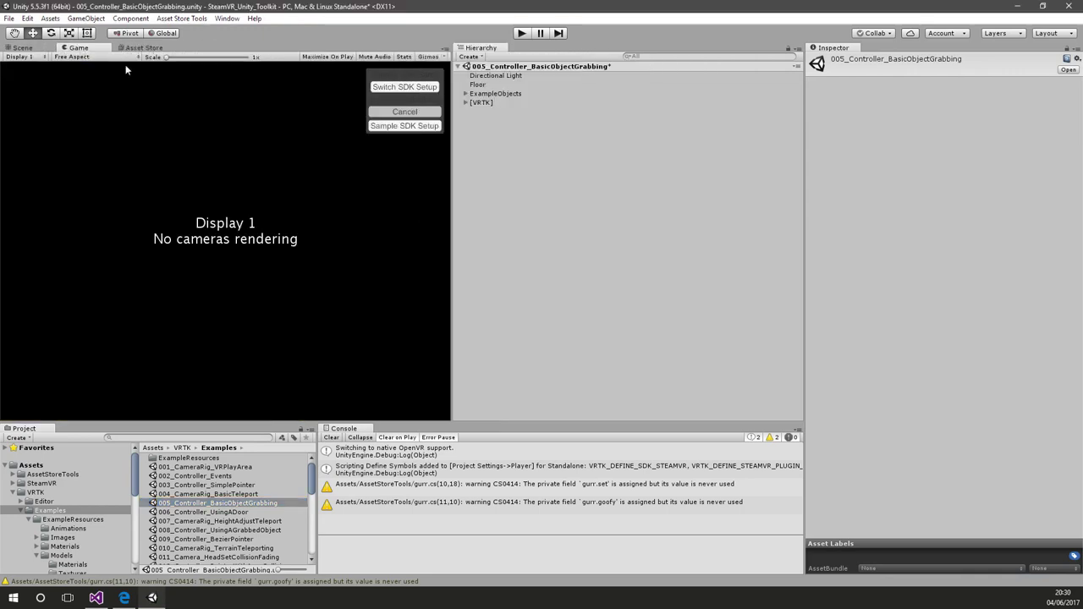
left_click(22, 47)
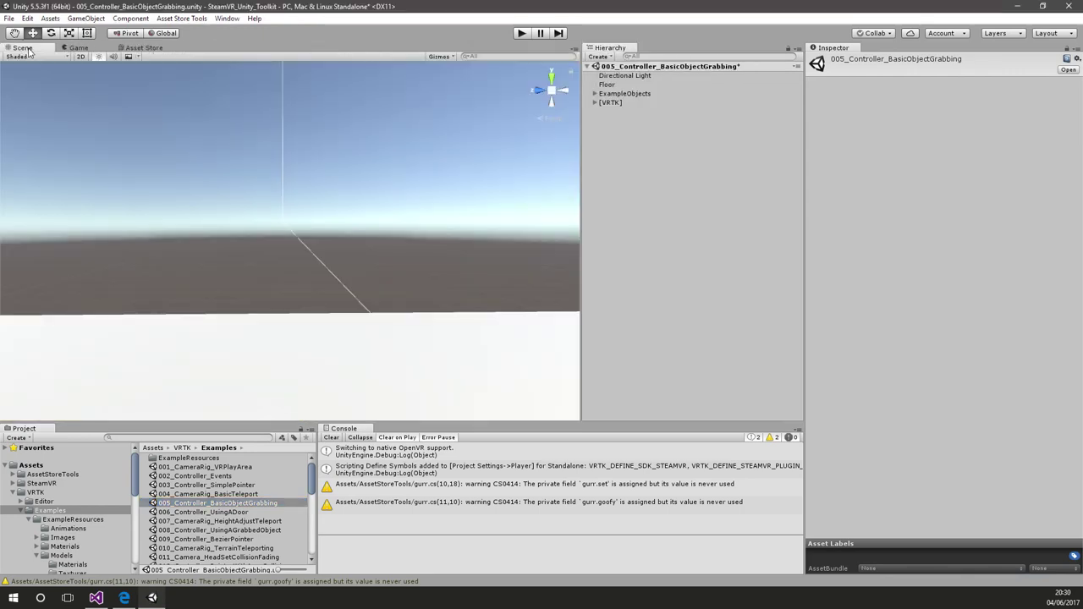
left_click(77, 48)
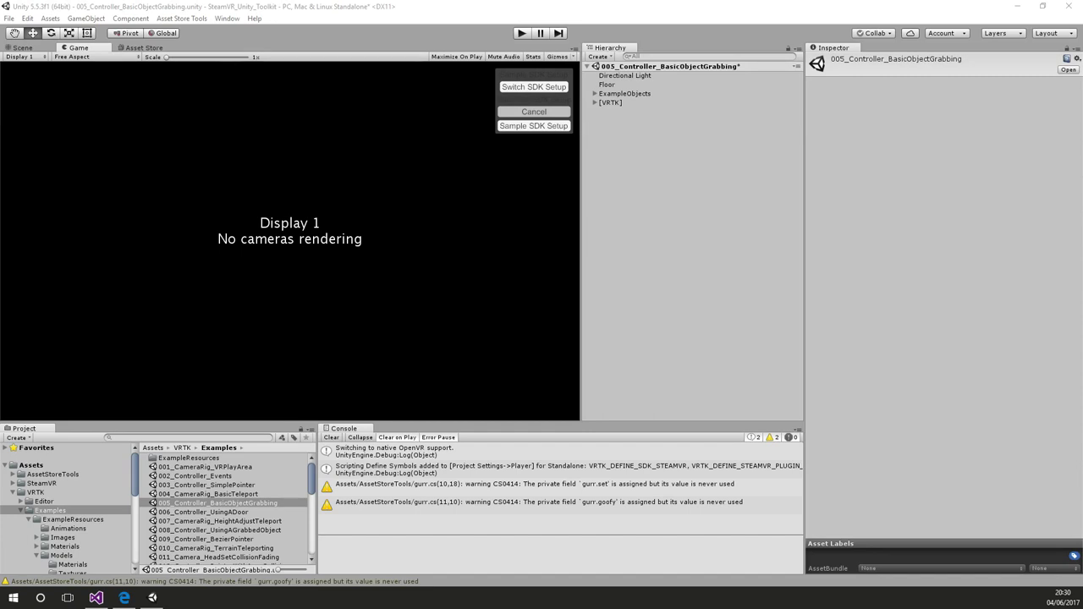
left_click(21, 48)
right_click_drag(7, 344, 897, 322)
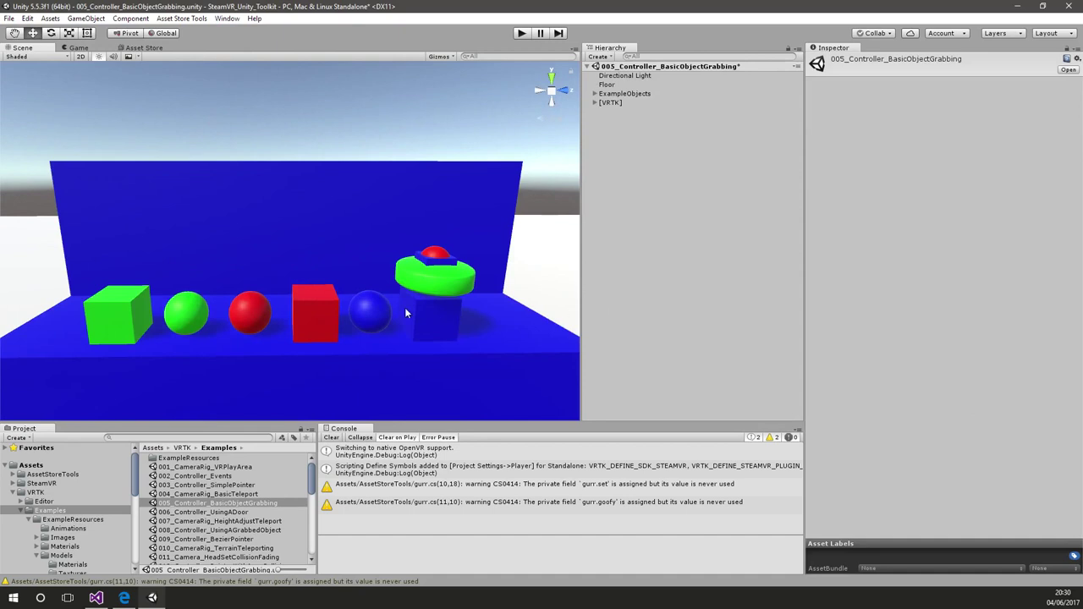
Step: From the red cube's Layer menu, create a new layer named 'Test' in User Layer 8
left_click(339, 313)
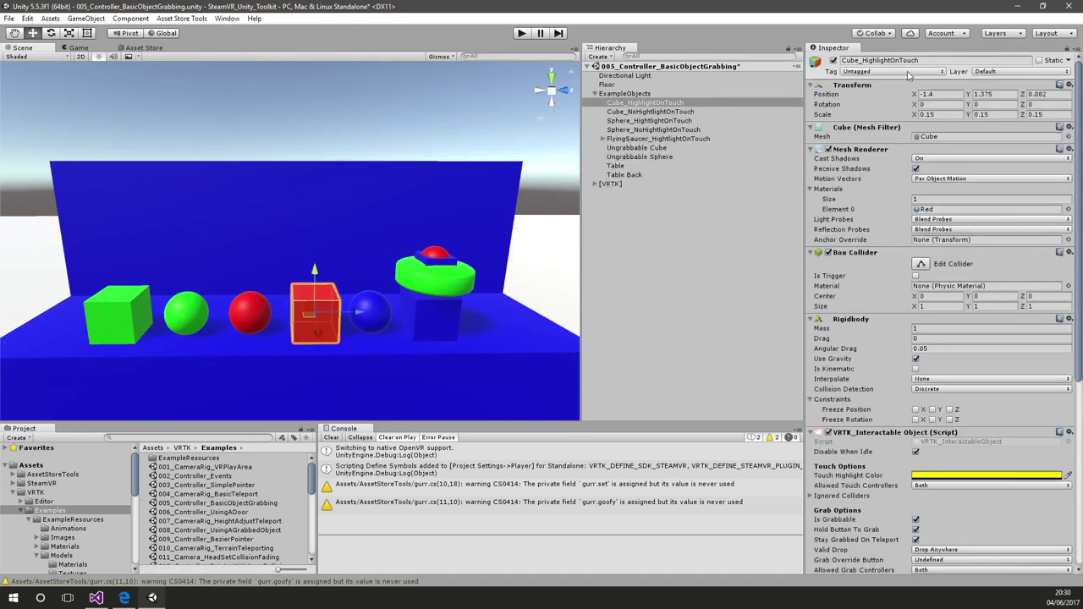
left_click(1022, 75)
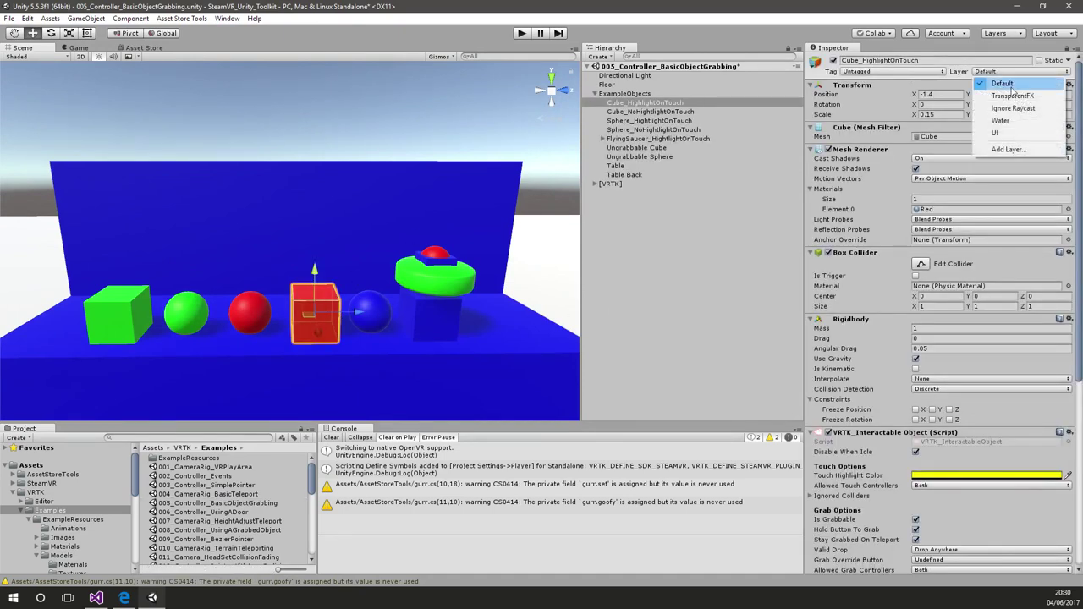
left_click(1023, 155)
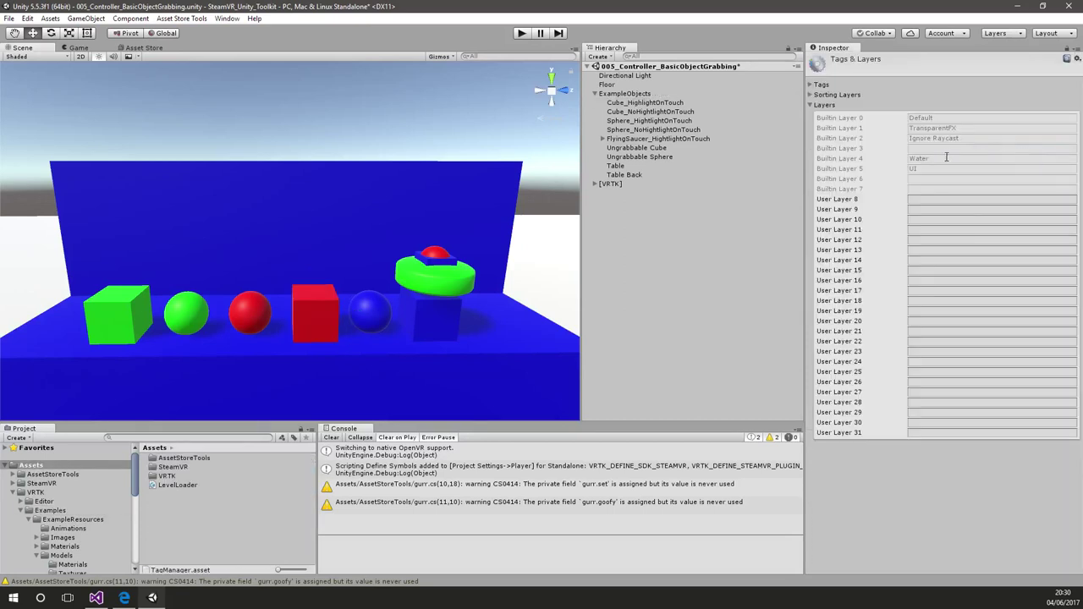
left_click(932, 199)
type("Test")
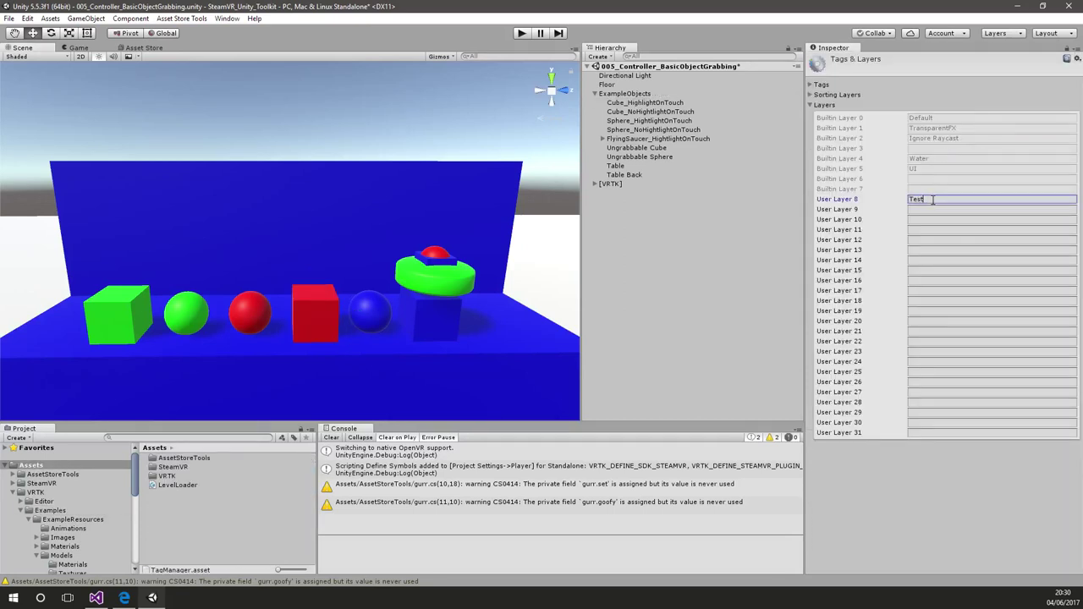
left_click(1020, 96)
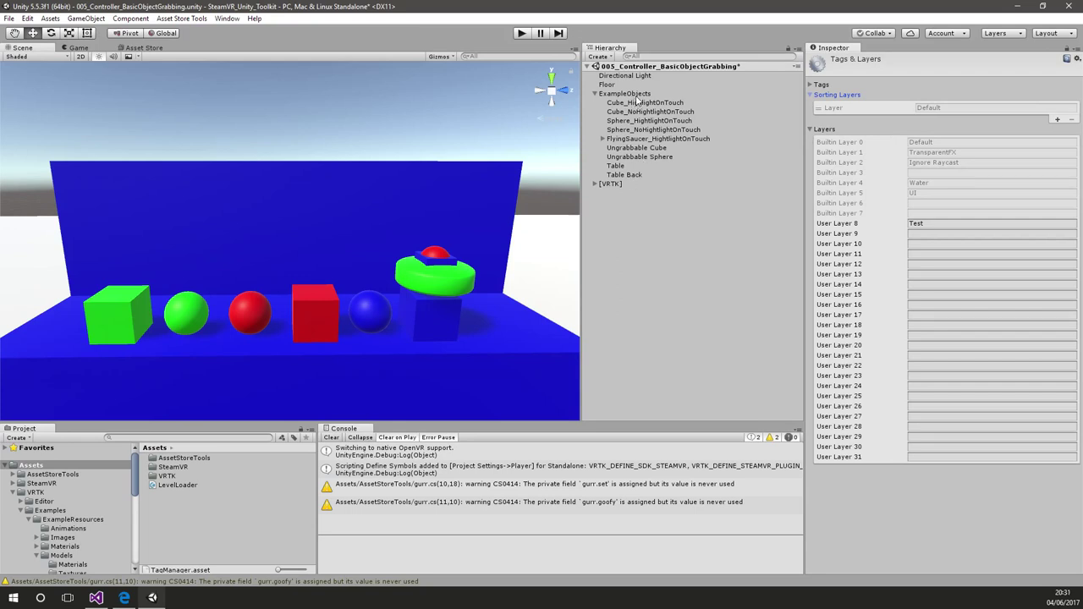
Step: Assign the red Cube_HighlightOnTouch cube to the Test layer
left_click(313, 315)
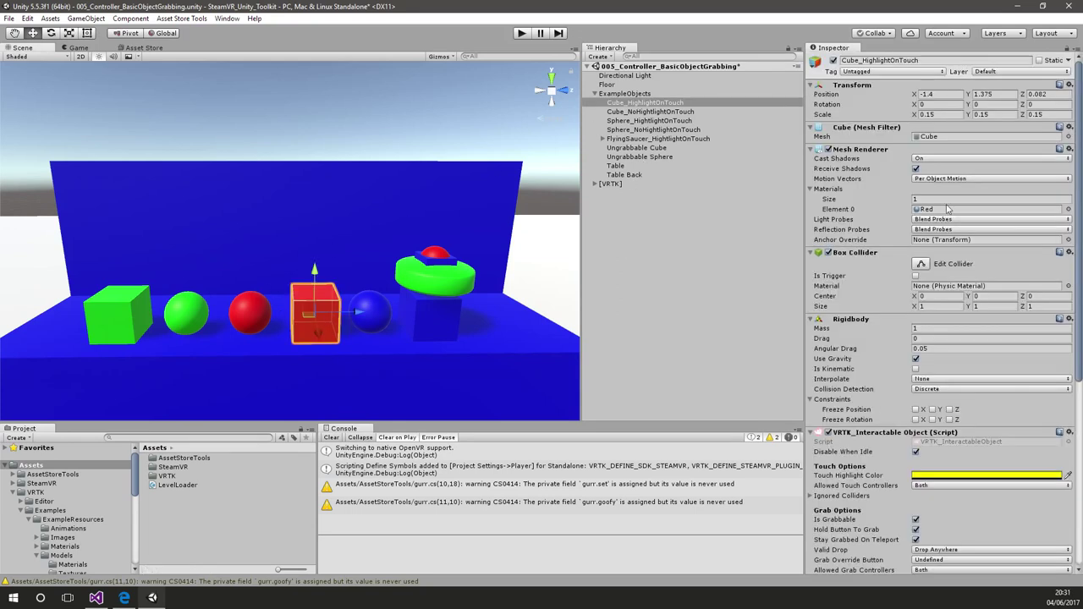
left_click(1024, 72)
left_click(1007, 148)
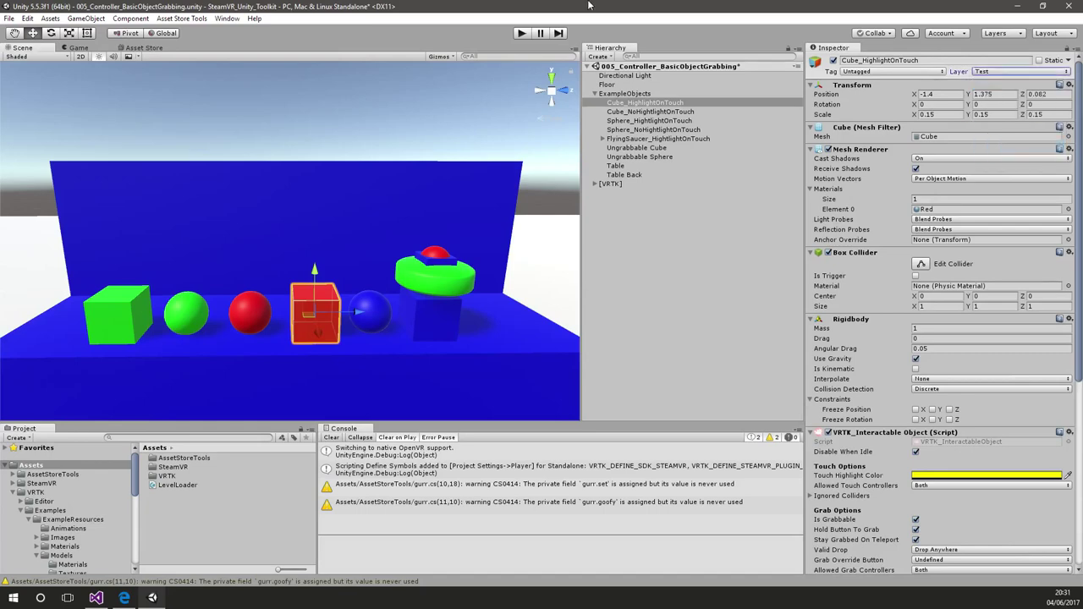
left_click(518, 37)
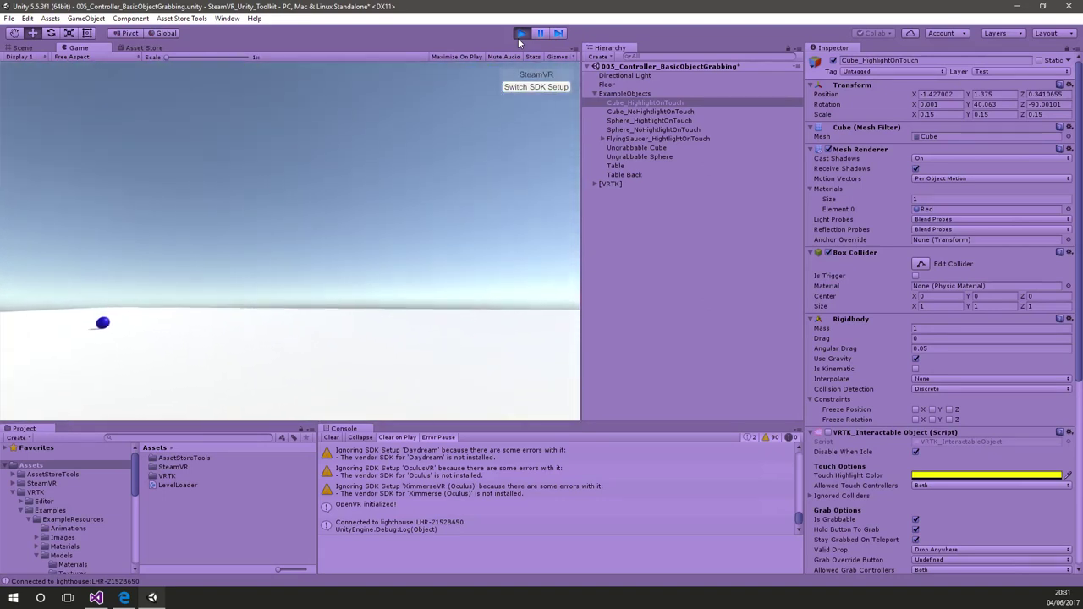
left_click(518, 36)
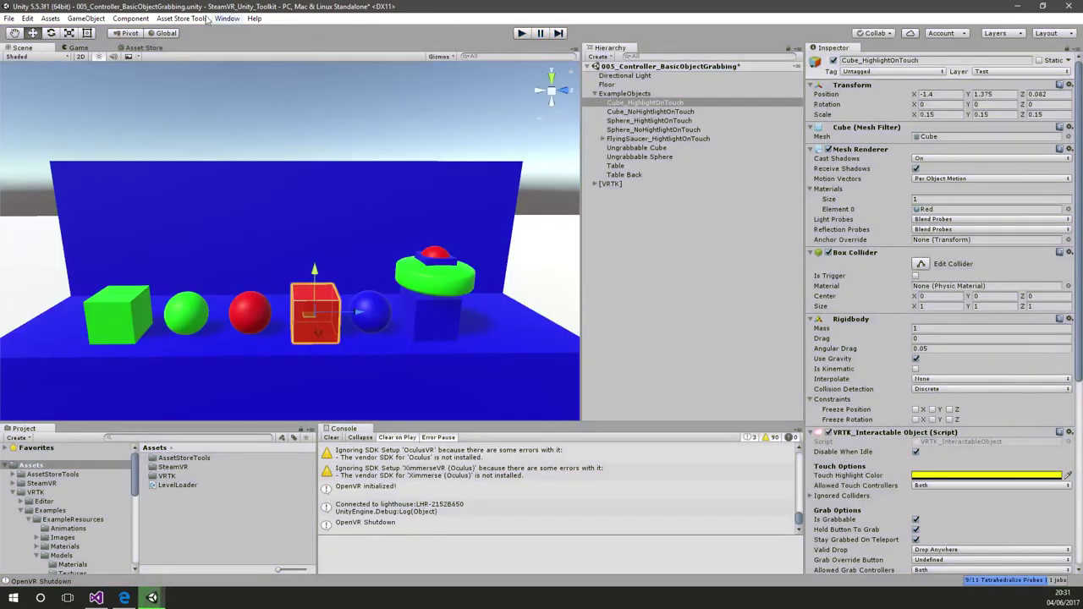
left_click(226, 19)
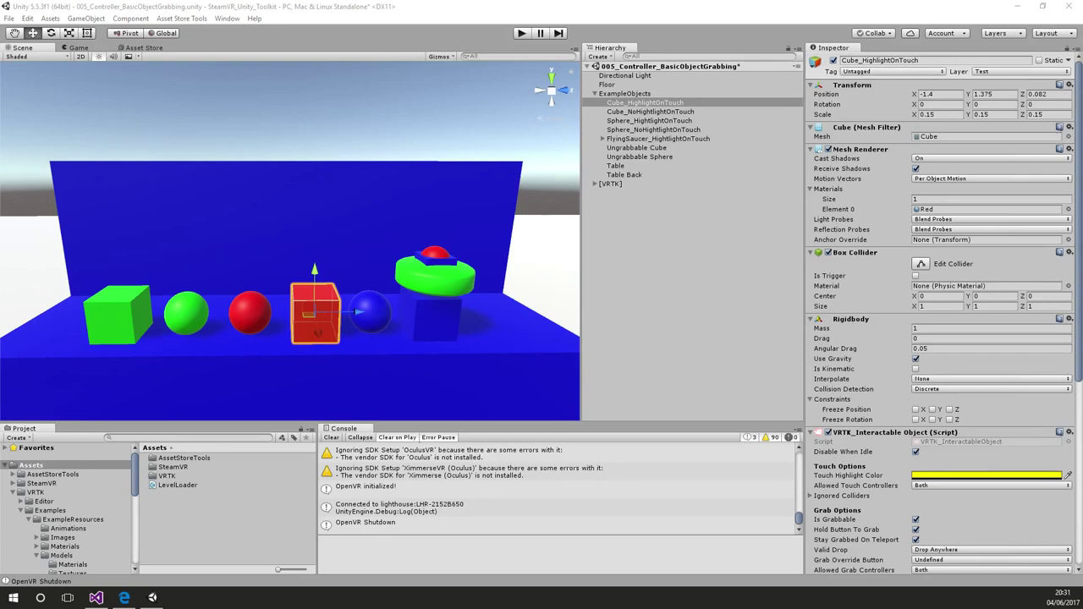
Step: Load 032_Controller_CustomControllerModel from the Examples folder without saving, then orbit down onto the blocks
left_click(53, 520)
left_click(51, 510)
scroll(254, 516, "down", 10)
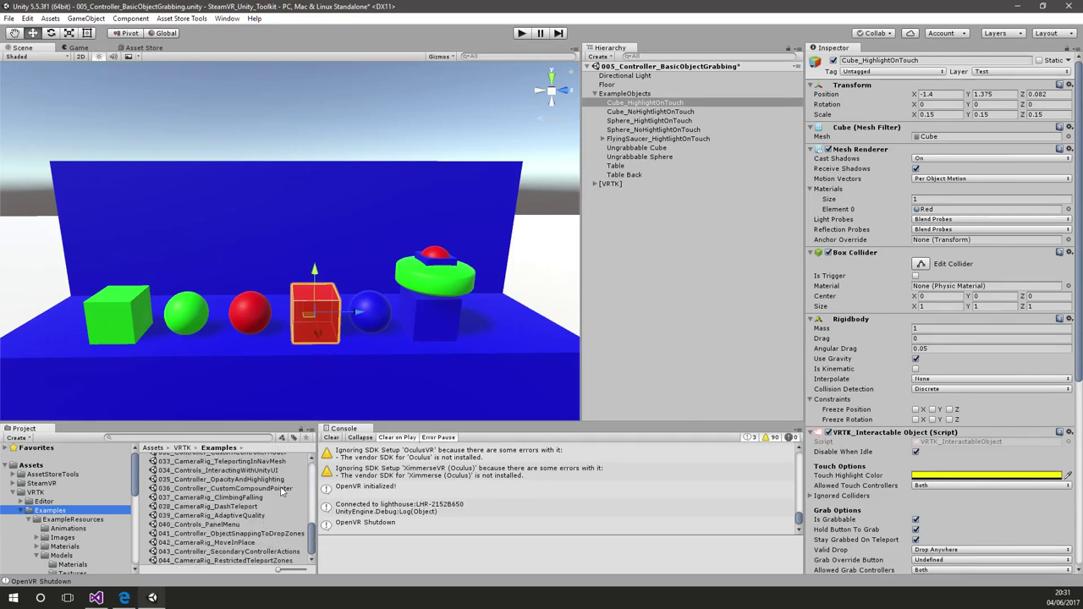
scroll(288, 503, "up", 2)
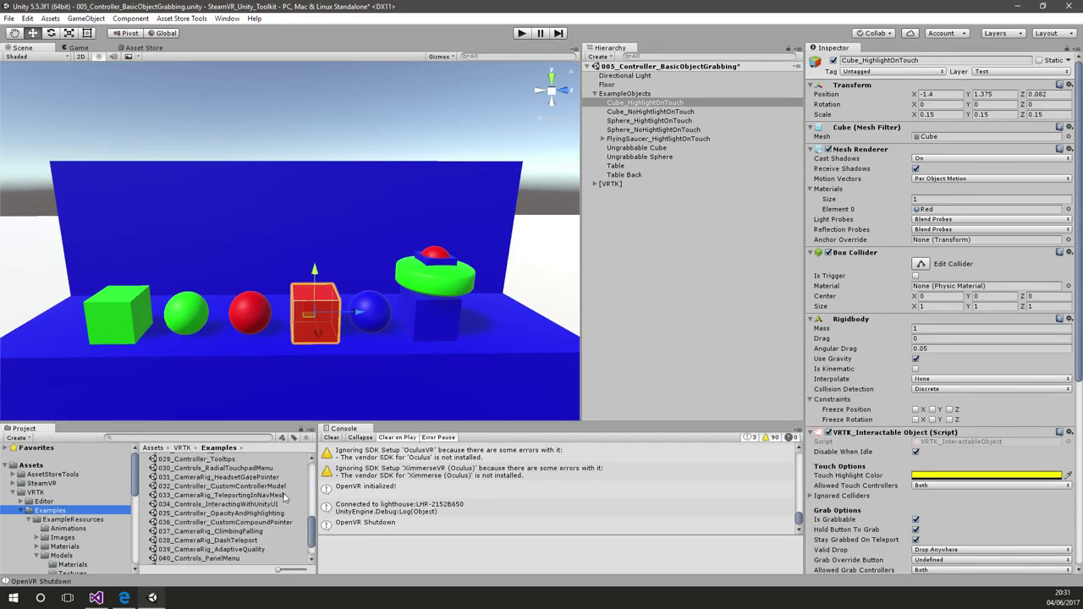
left_click(280, 487)
double_click(280, 494)
left_click(606, 328)
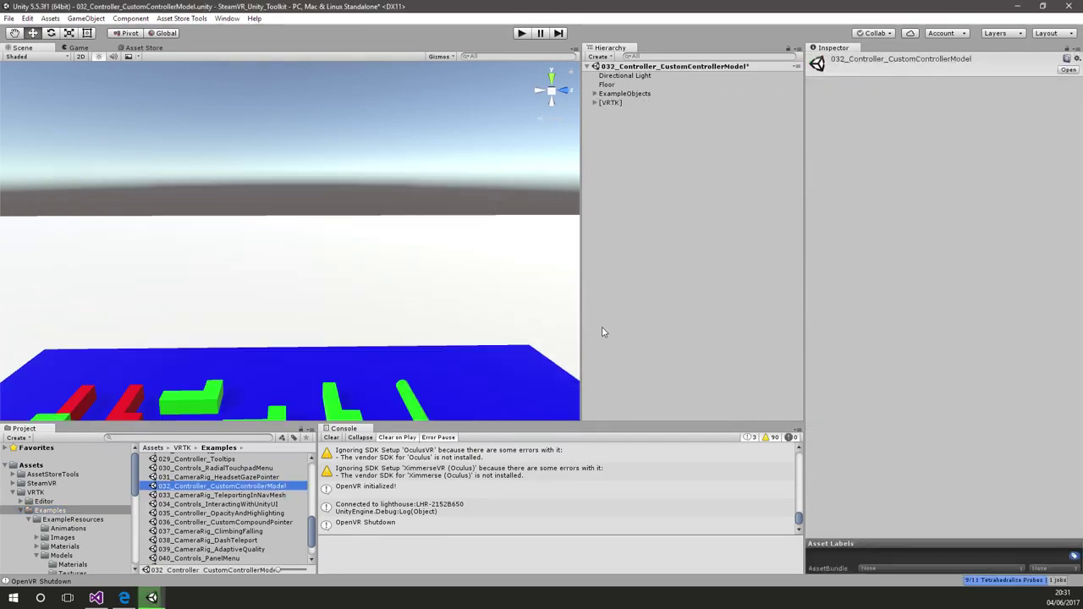
left_click_drag(404, 266, 430, 247, "alt")
Step: Inspect the hand model, RightController, SDKSetupSwitcher, [VRTK] and its SteamVR SDK setup
left_click(354, 267)
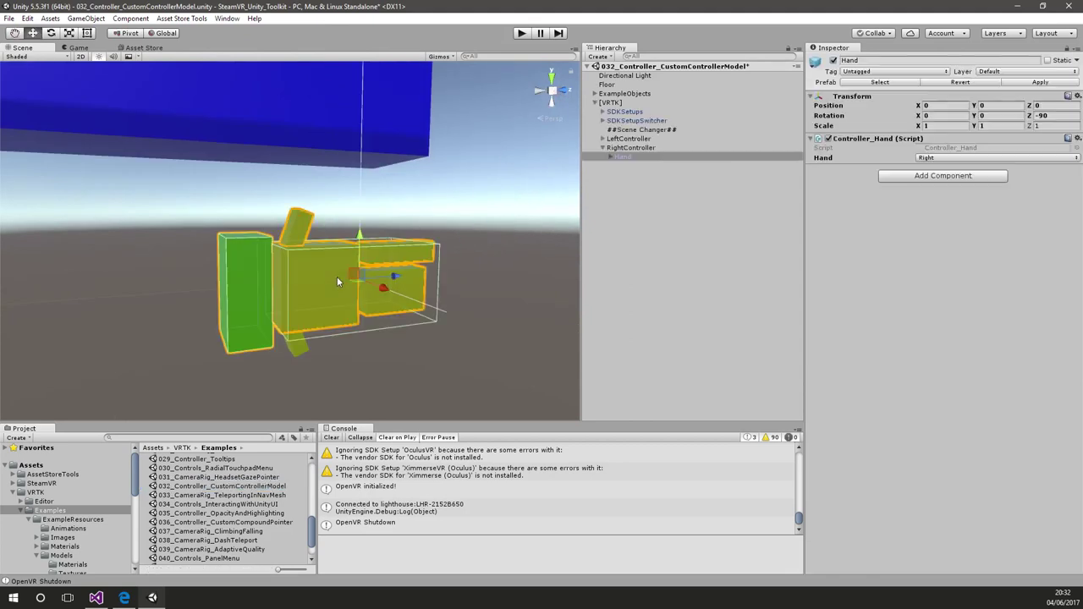
left_click(618, 149)
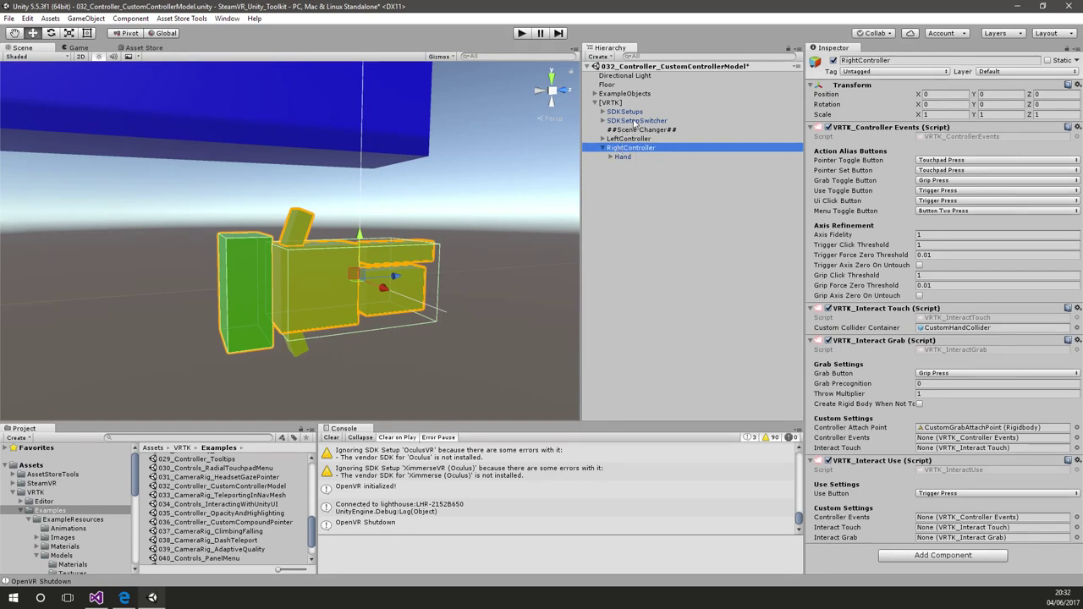
left_click(636, 121)
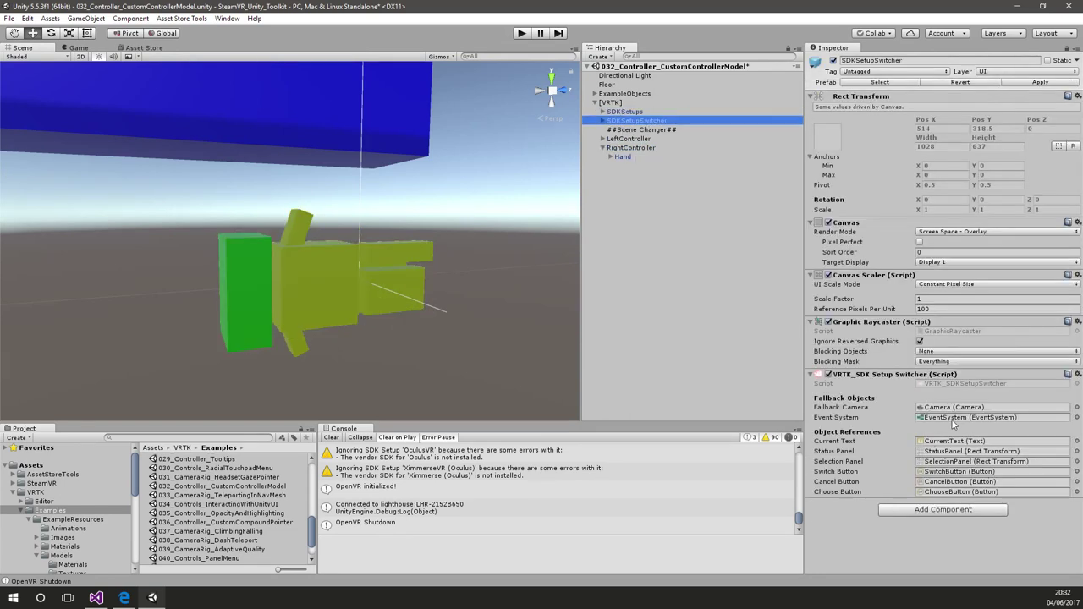
left_click(614, 102)
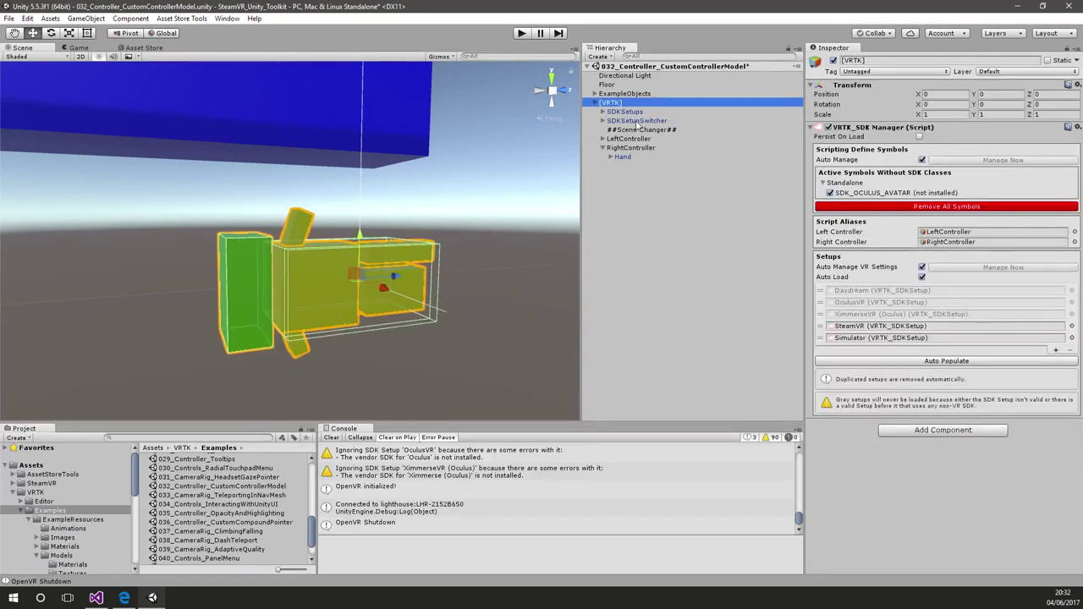
left_click(602, 110)
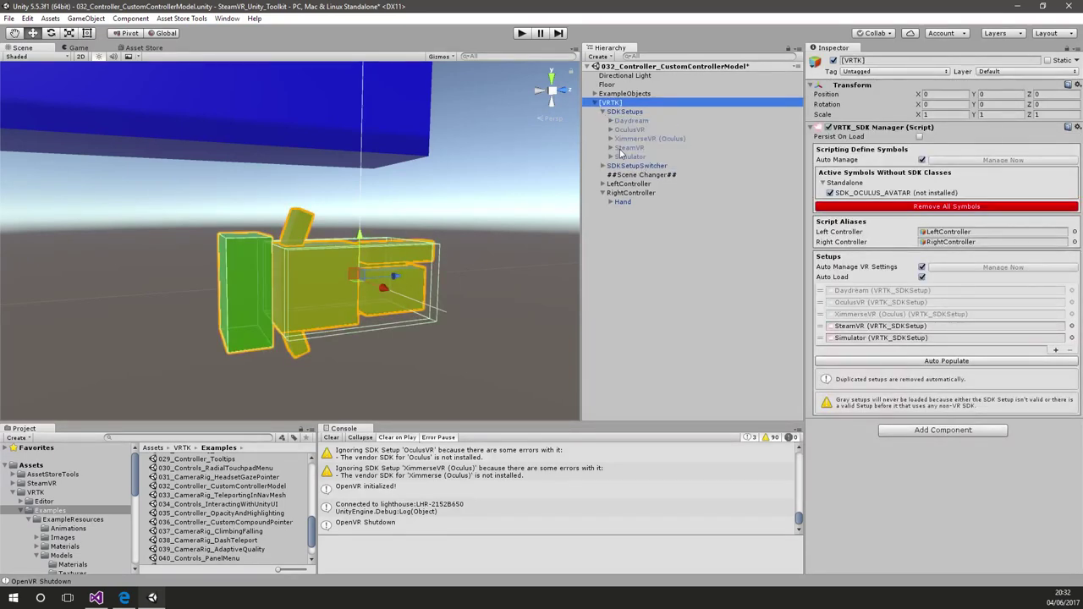
left_click(620, 149)
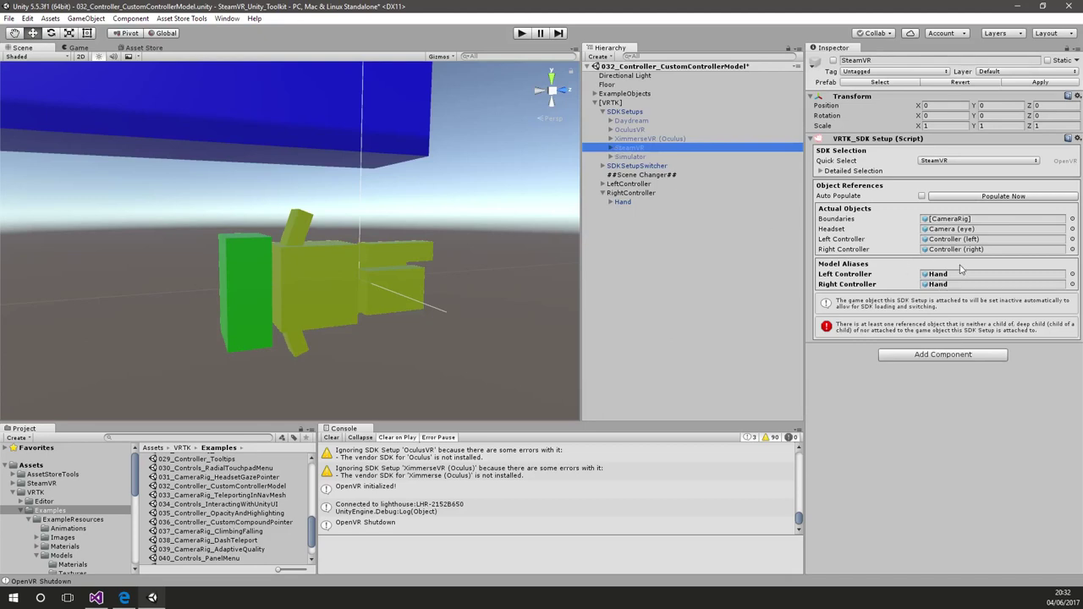
Step: Inspect the Model under [CameraRig] > Controller (right), then run the scene in Play mode
left_click(611, 149)
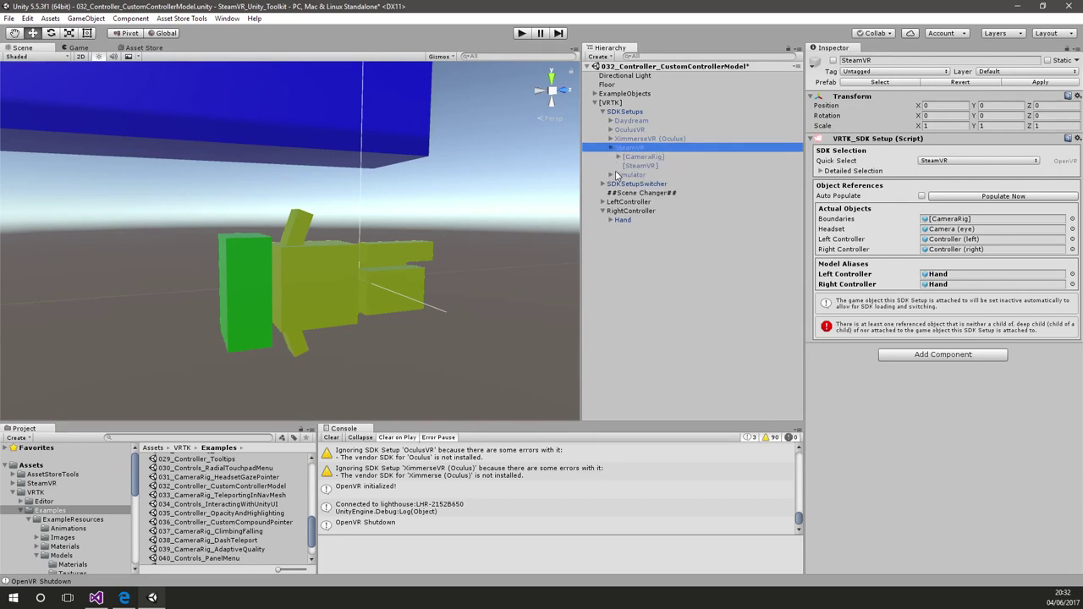
left_click(619, 157)
left_click(627, 176)
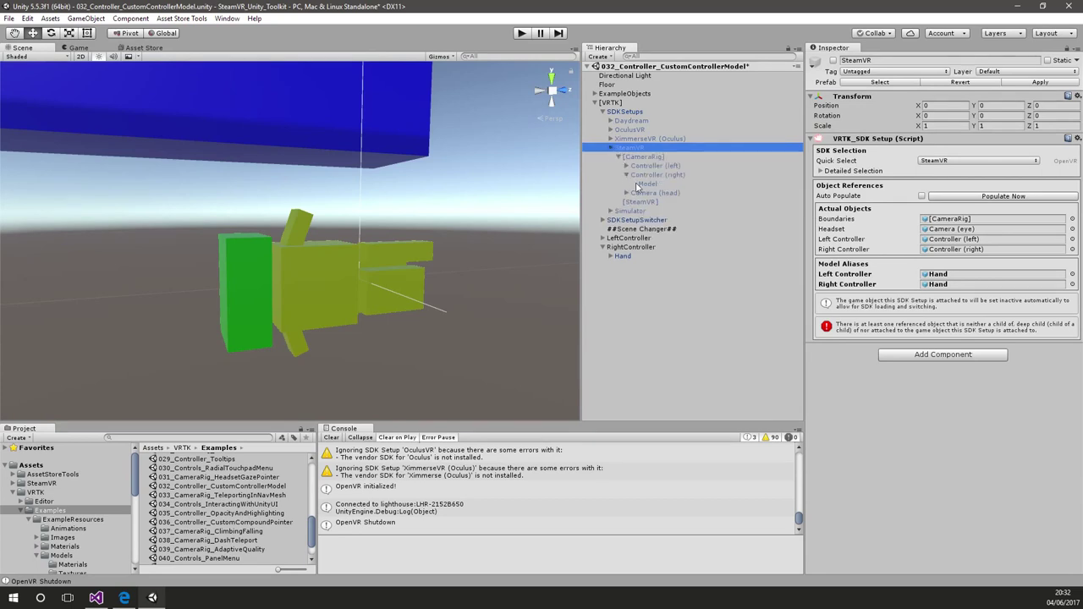
left_click(642, 184)
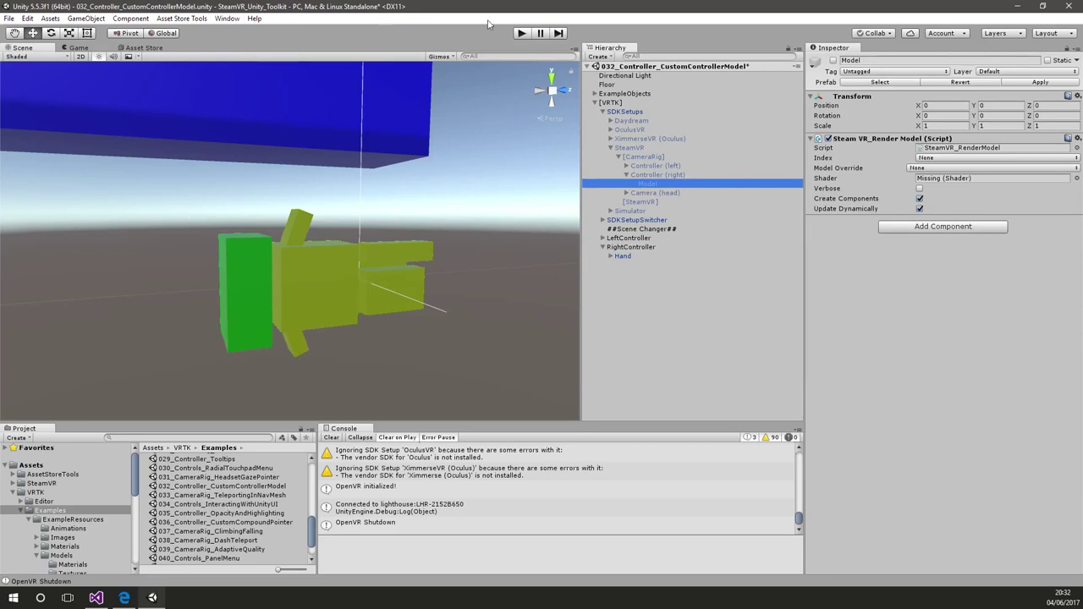
left_click(521, 33)
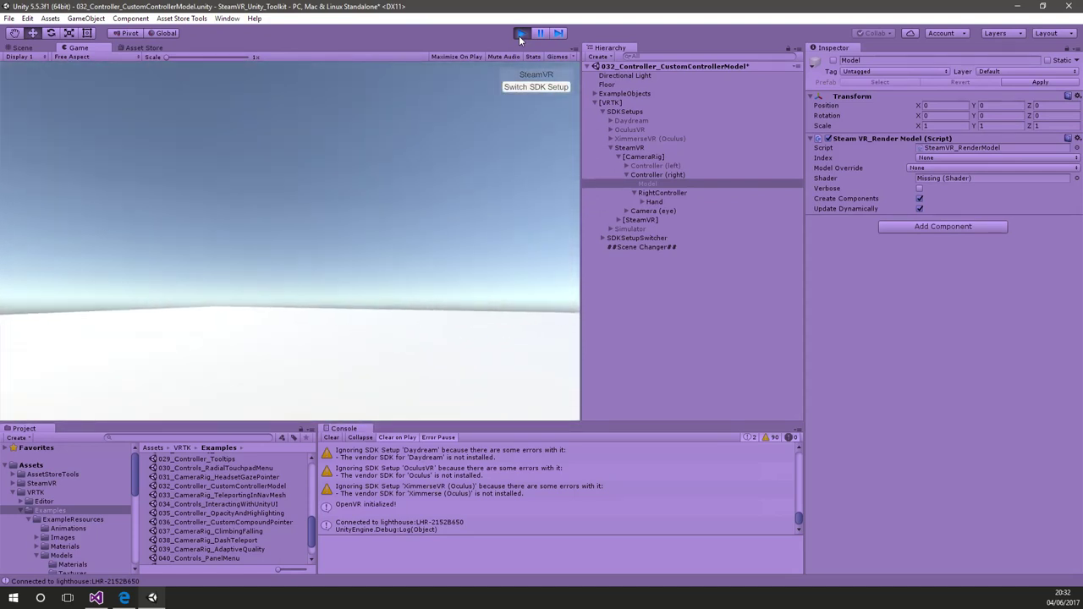
Step: Stop Play mode in the custom controller model scene
left_click(519, 35)
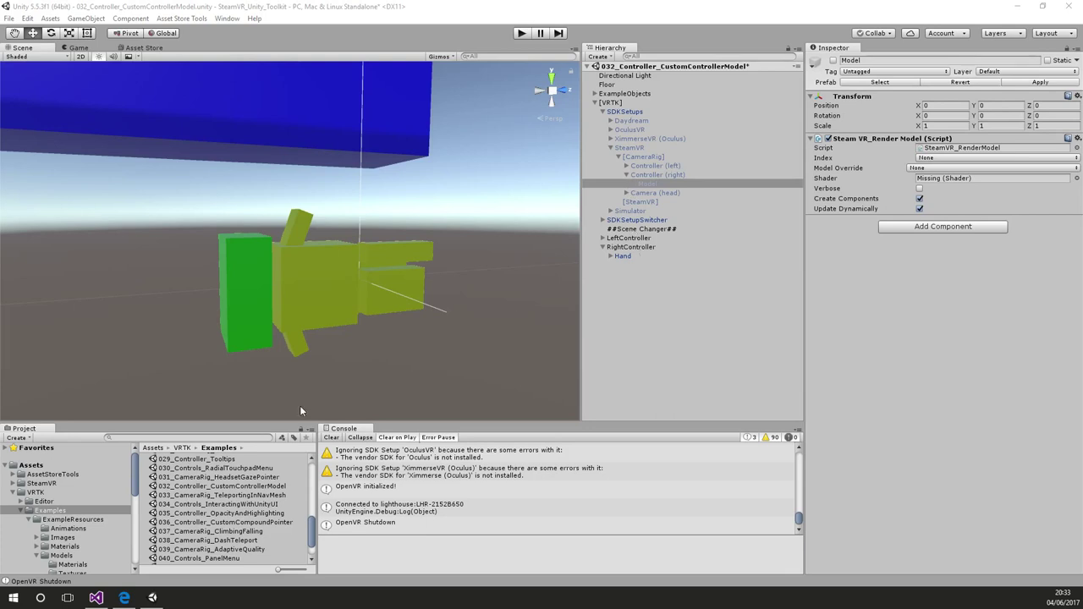
Step: Open the 005_Controller_BasicObjectGrabbing scene, answering the save prompt
scroll(286, 501, "up", 4)
scroll(286, 501, "up", 5)
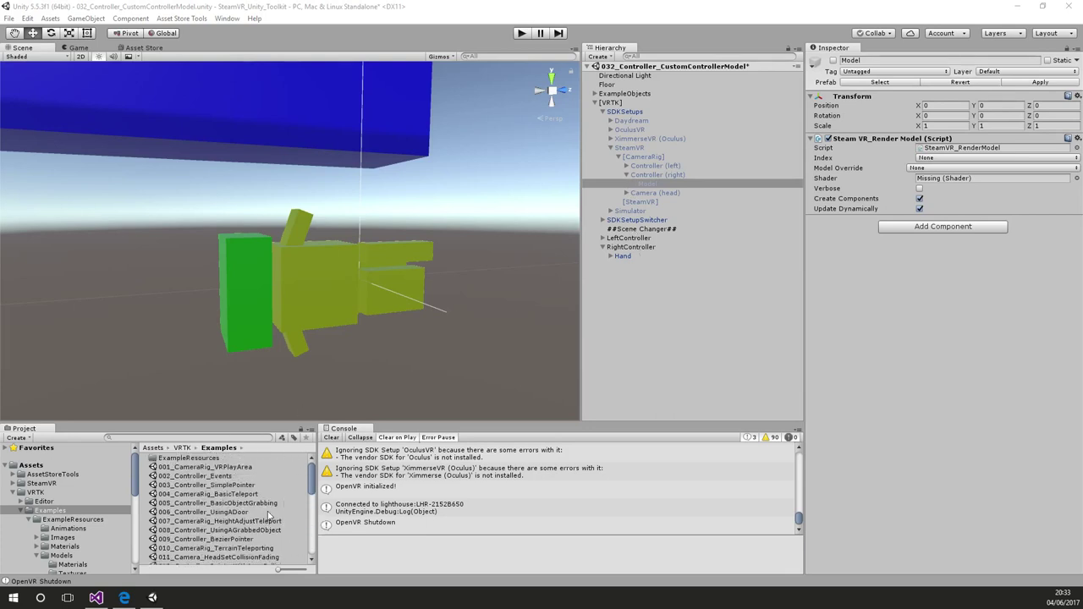
double_click(254, 502)
left_click(595, 323)
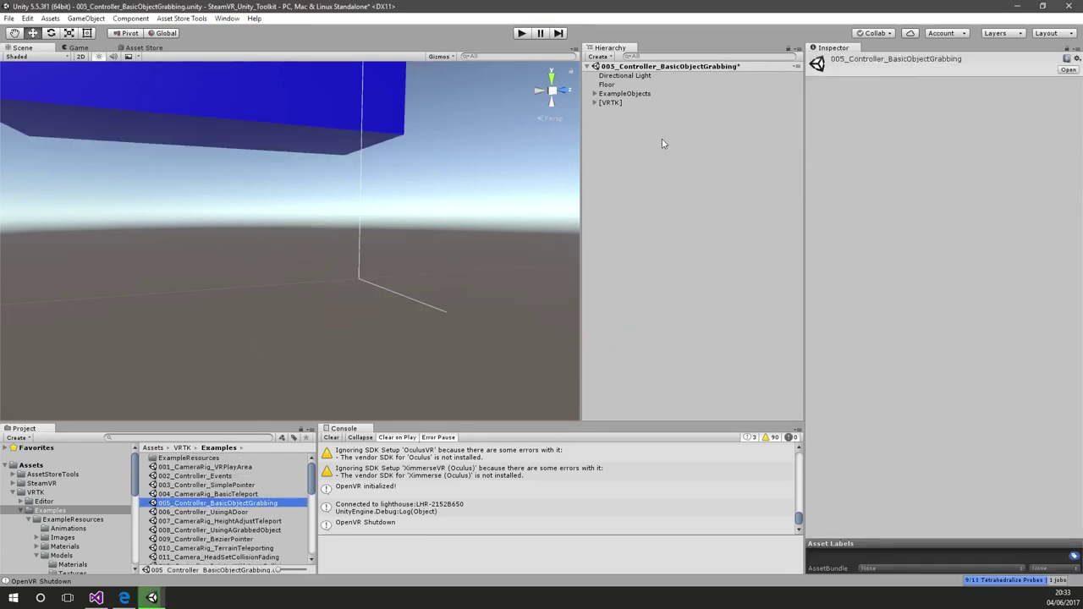
Step: Add an empty child GameObject under [VRTK] with a VRTK_Simulator component and start Play mode
left_click(595, 102)
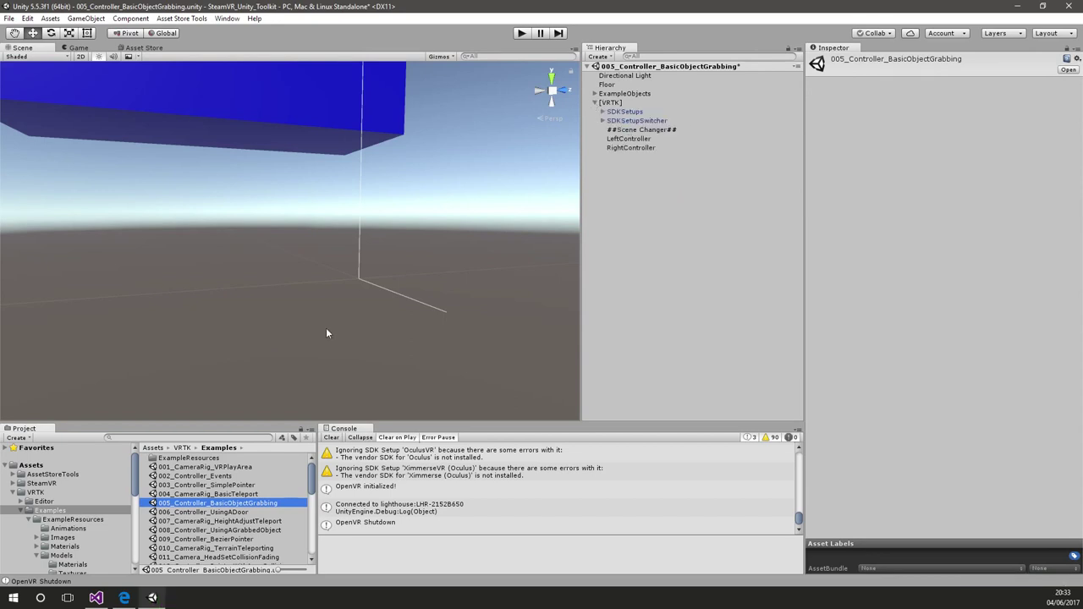
left_click(611, 104)
right_click(611, 103)
left_click(658, 199)
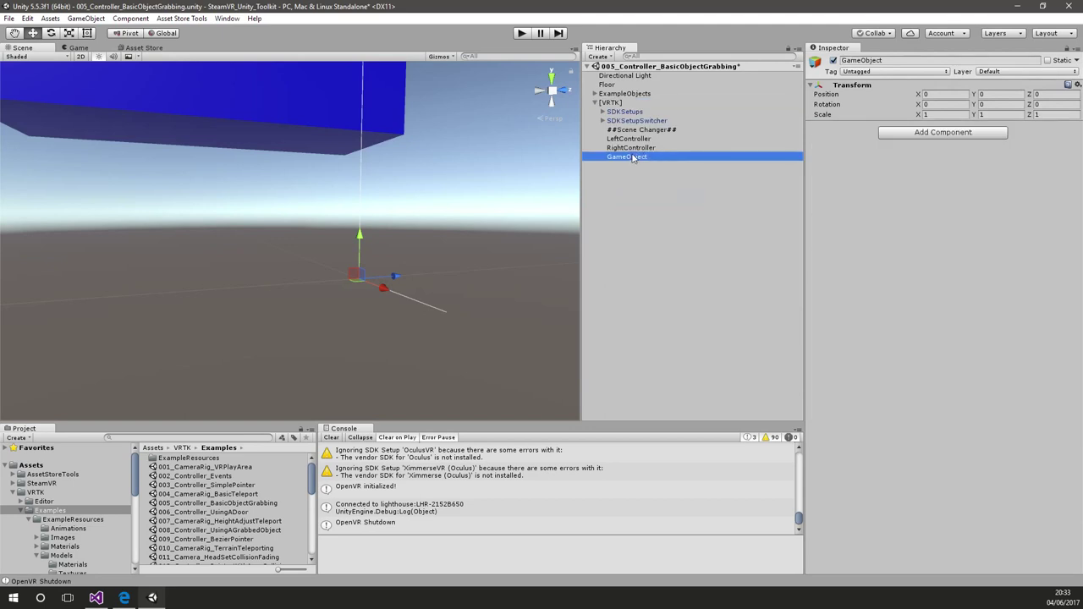
left_click(953, 132)
type("vr")
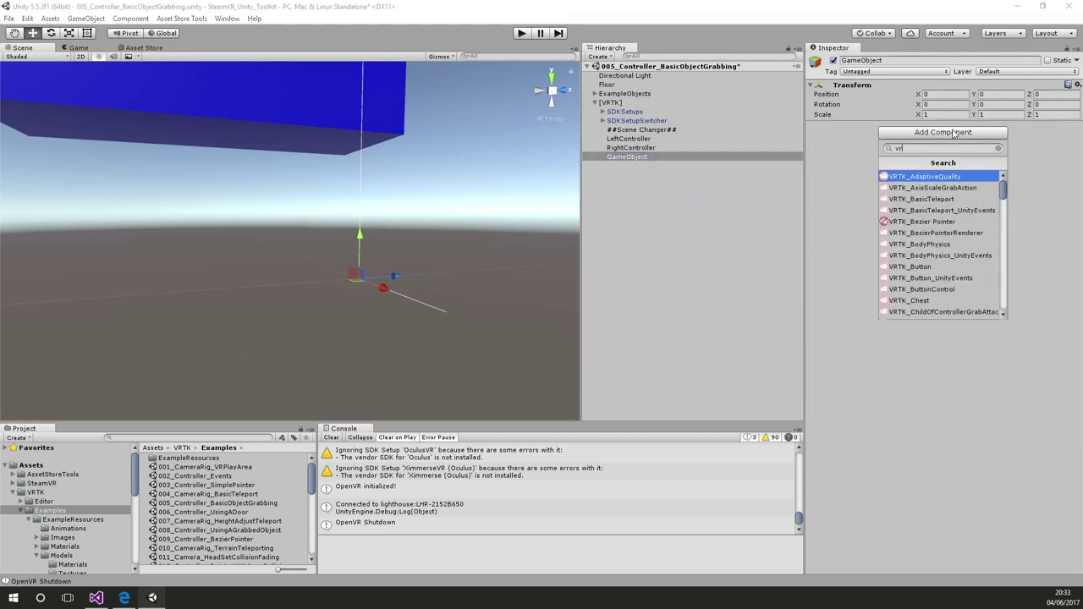
type("tk_sim")
left_click(931, 187)
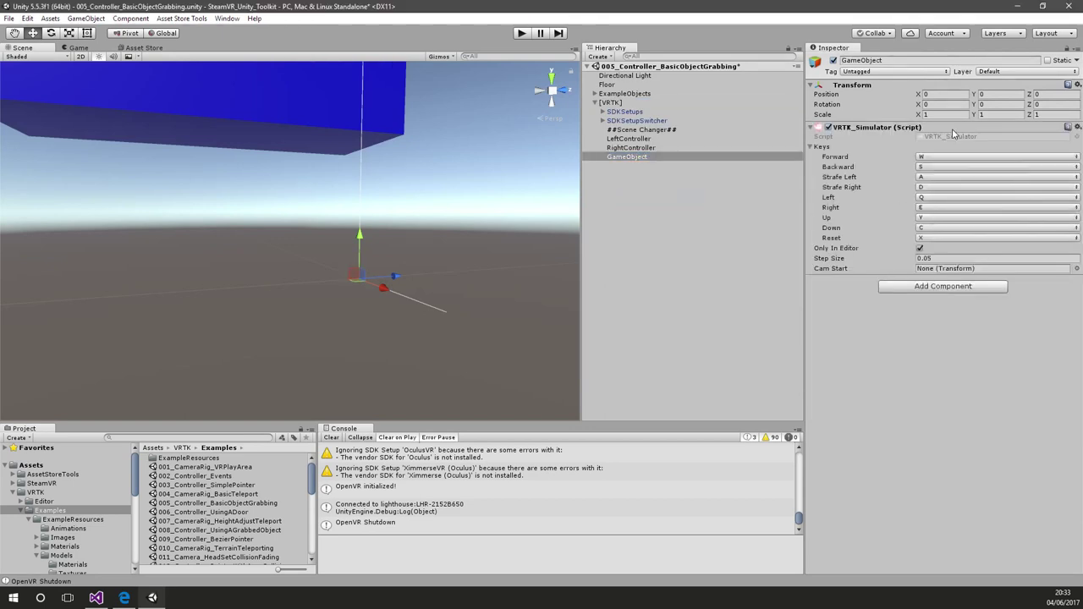
left_click(522, 34)
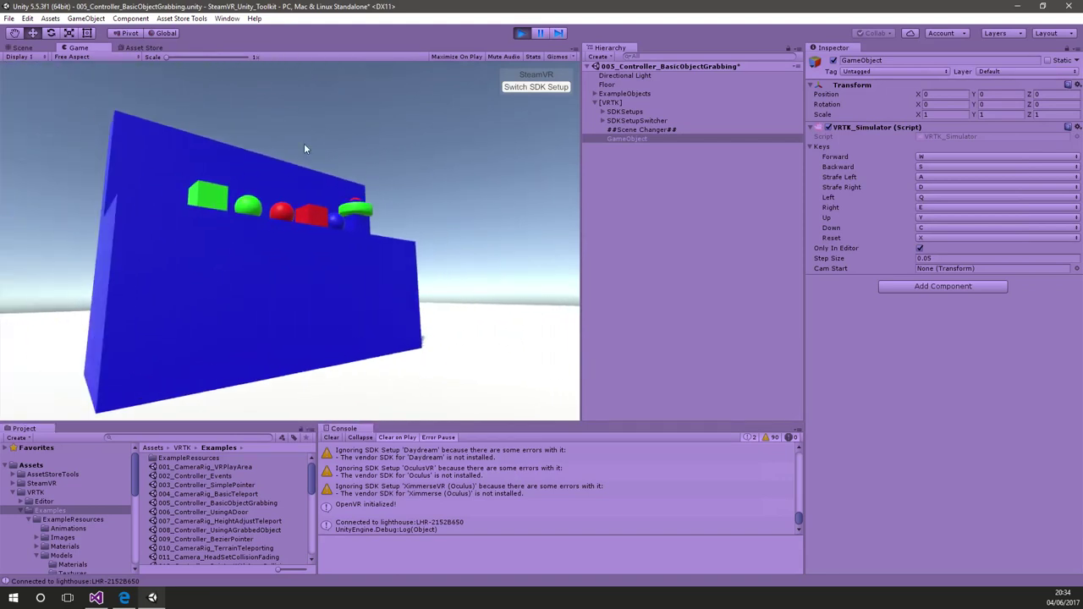
Step: Stop Play mode after testing the grabbing scene with the simulator
left_click(520, 33)
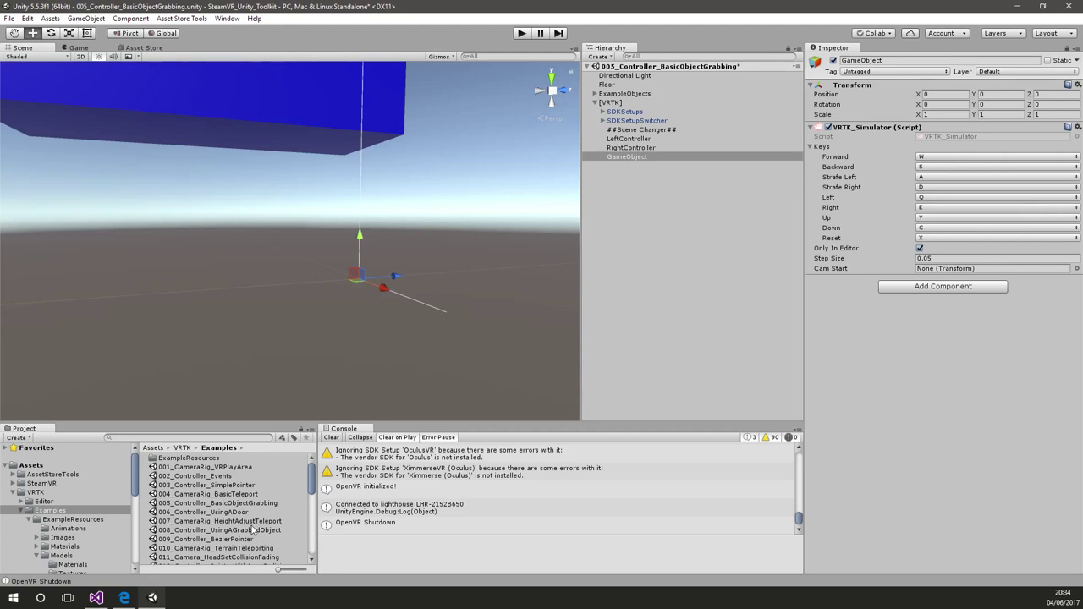
Step: Open 017_CameraRig_TouchpadWalking, level the Scene view, and inspect PlayArea under [VRTK]
scroll(258, 512, "down", 3)
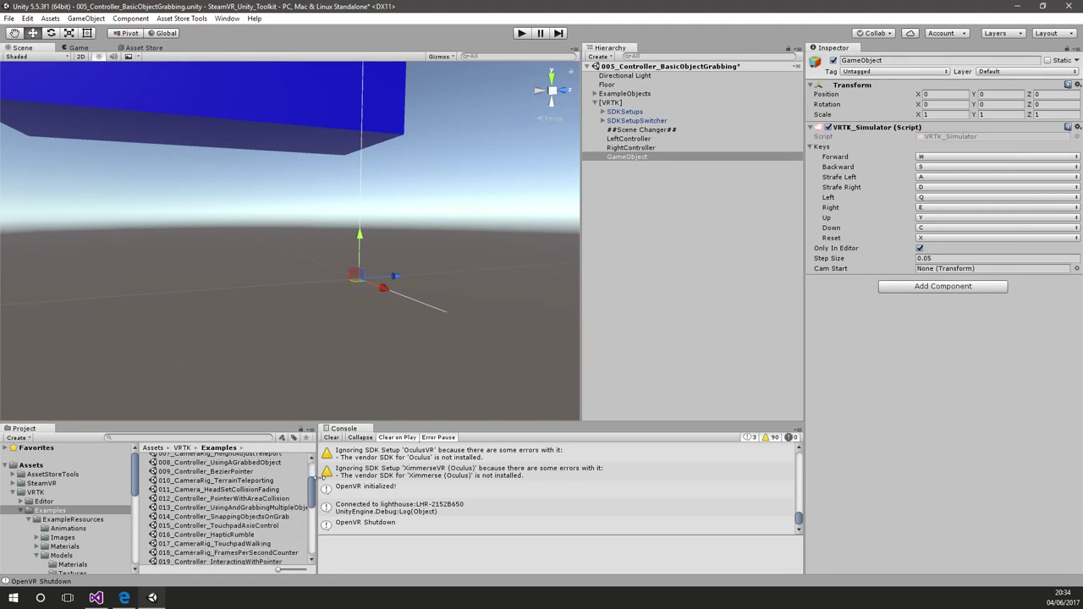
double_click(258, 545)
left_click(554, 322)
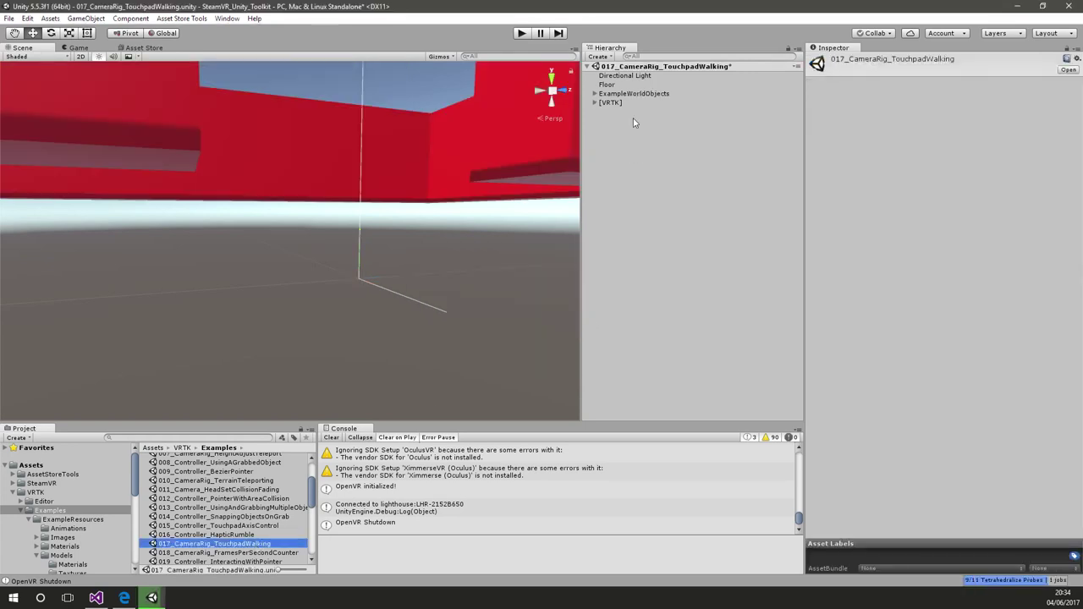
left_click(611, 102)
left_click_drag(355, 253, 527, 134, "alt")
left_click(595, 102)
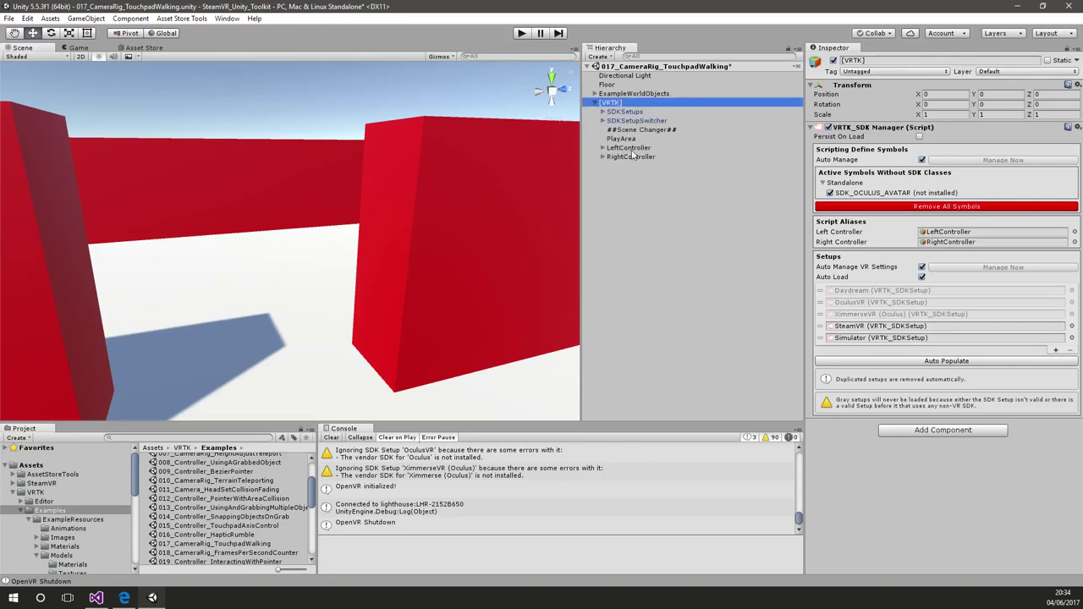
left_click(626, 140)
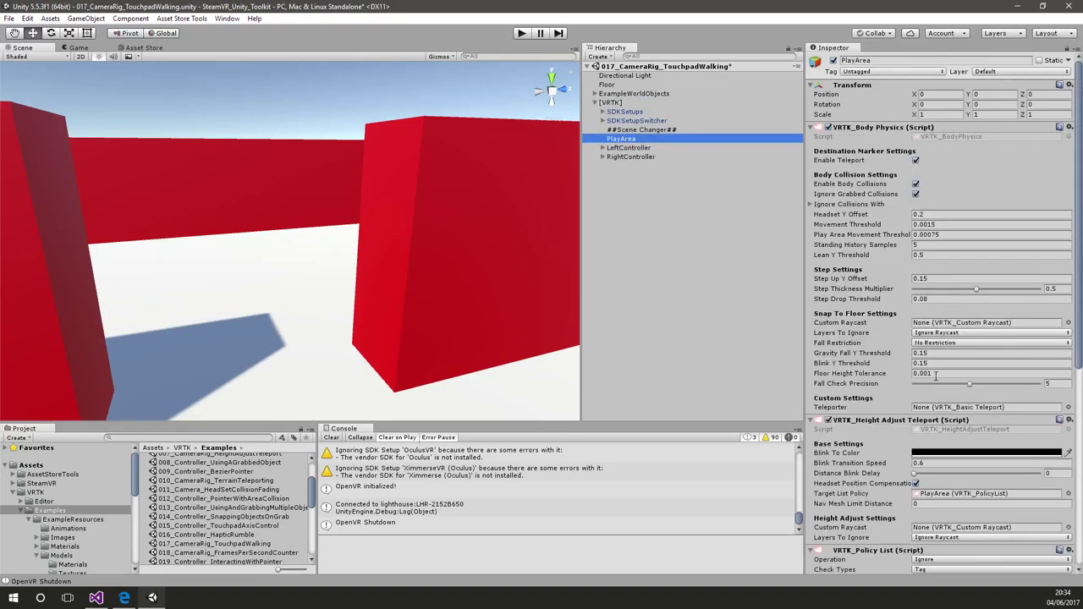
Step: Read through VRTK_BodyPhysics.cs in Visual Studio, then return to Unity
double_click(952, 136)
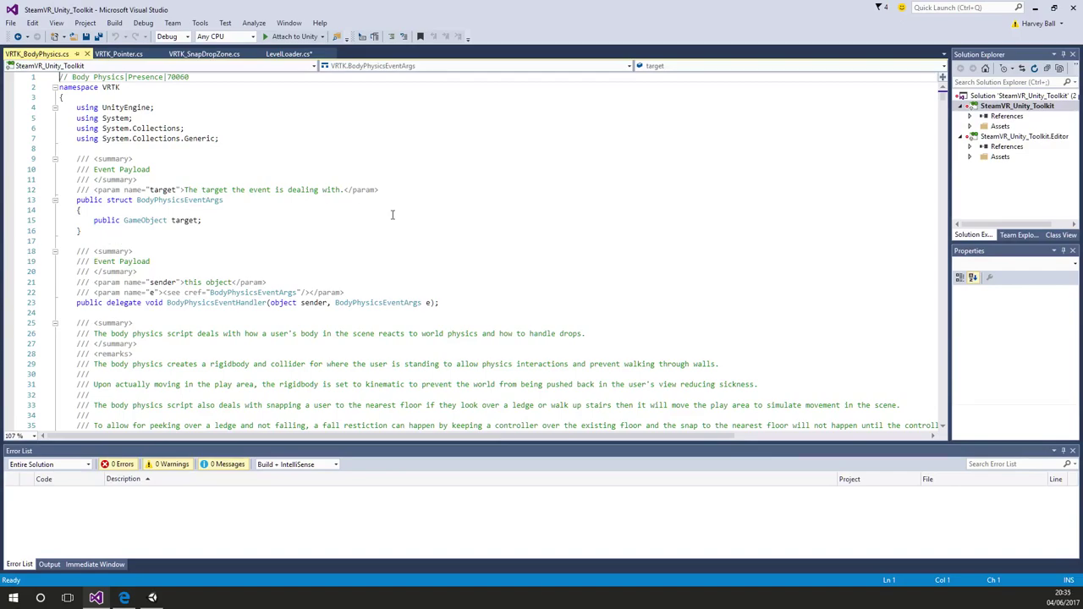
scroll(308, 227, "down", 8)
scroll(308, 226, "down", 20)
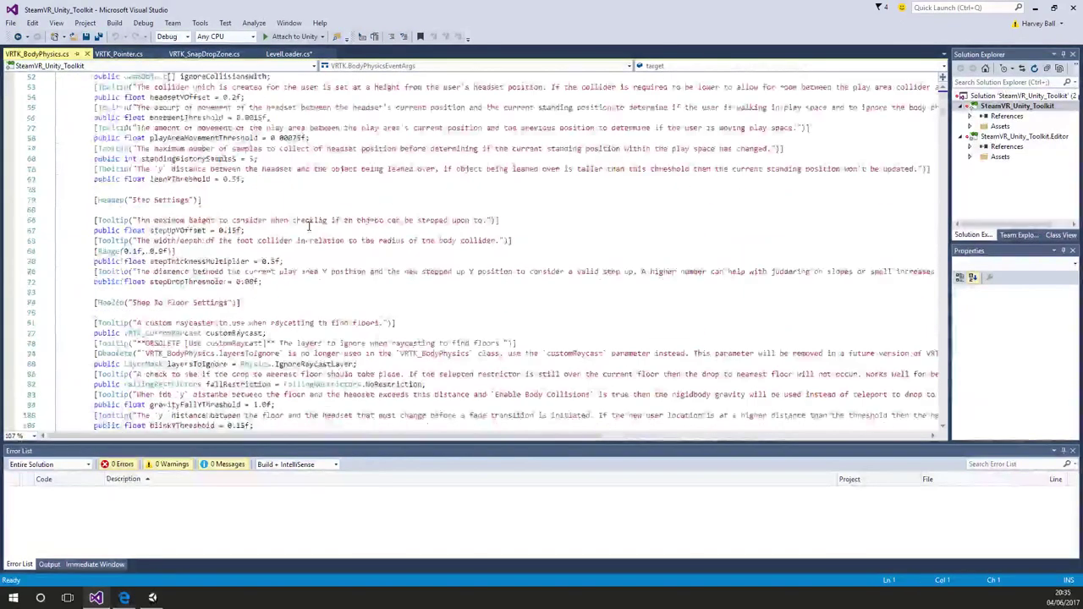
scroll(309, 227, "up", 2)
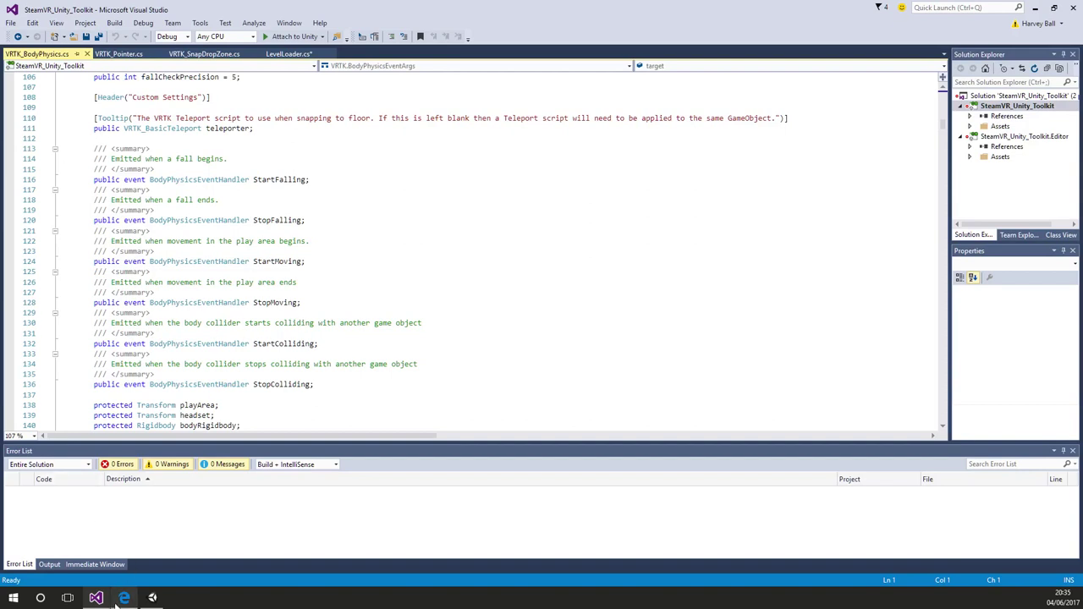
left_click(154, 599)
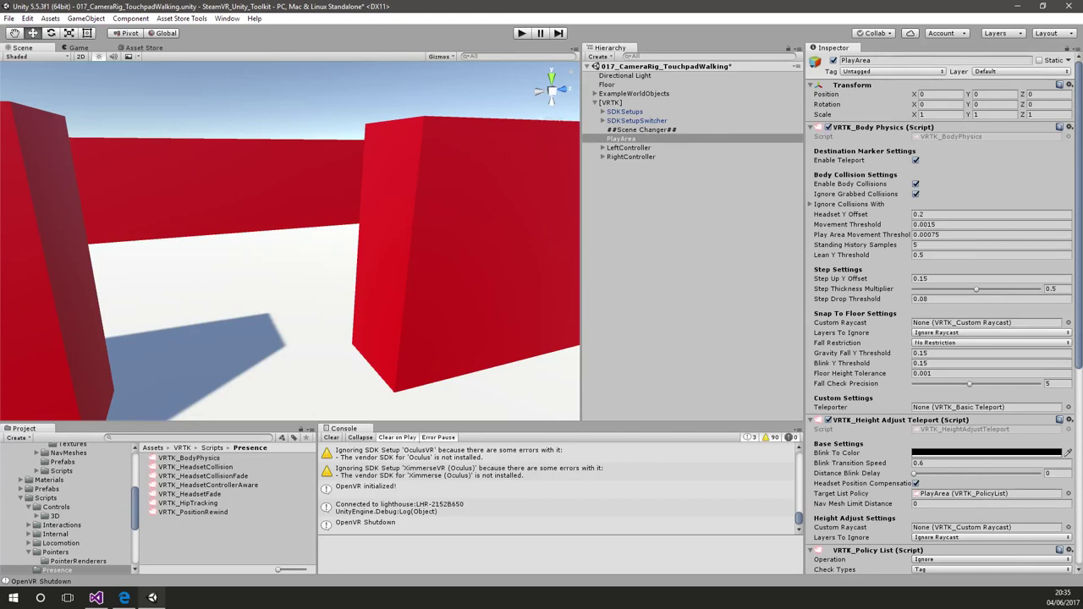
Step: Run the touchpad walking scene and inspect the SteamVR right controller's Model object
left_click(521, 33)
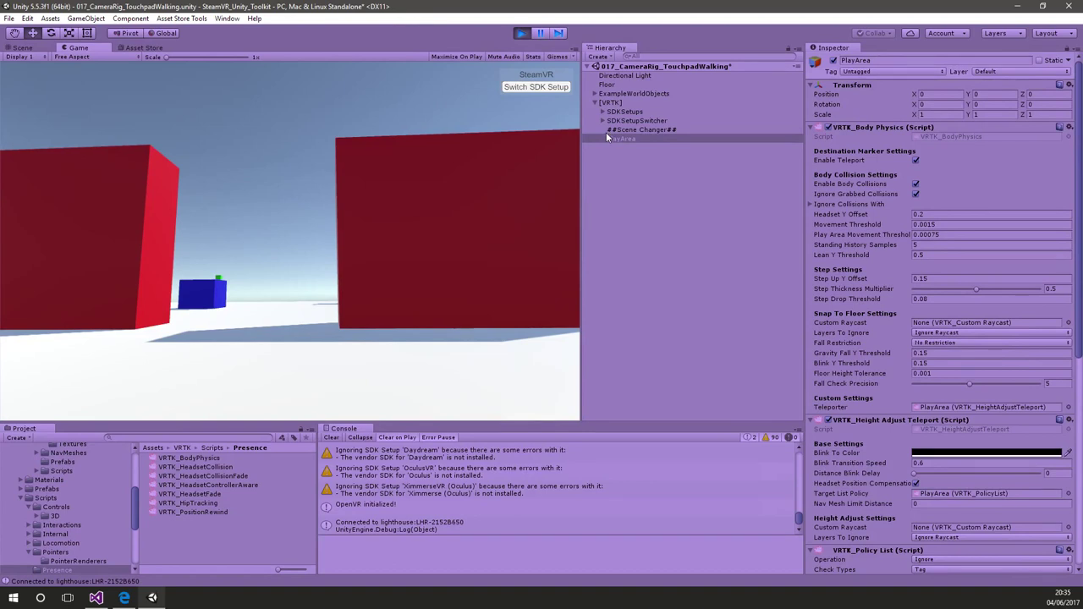
left_click(602, 110)
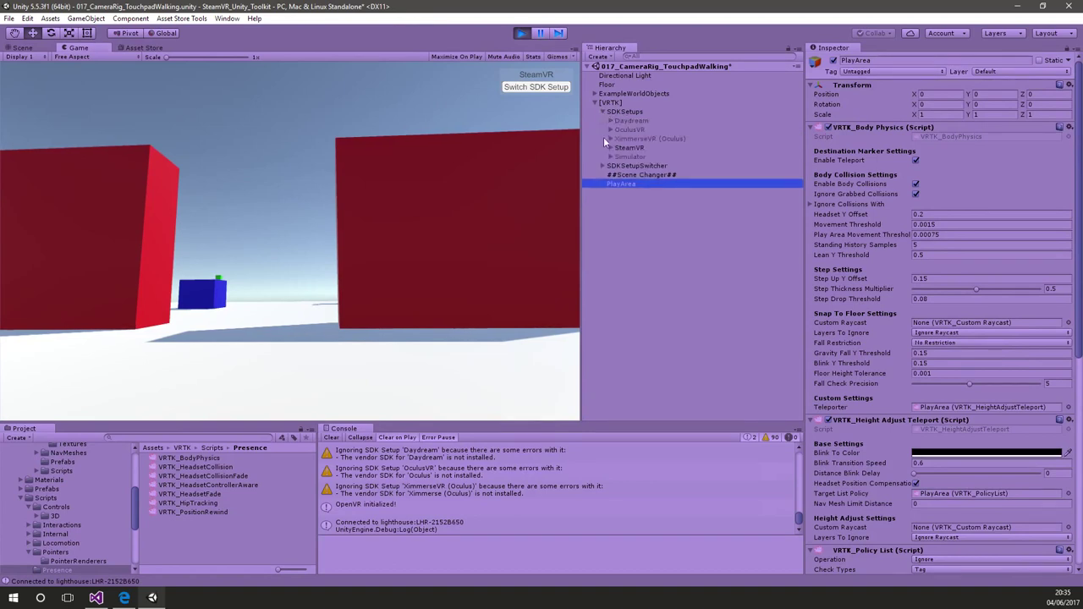
left_click(605, 146)
left_click(610, 147)
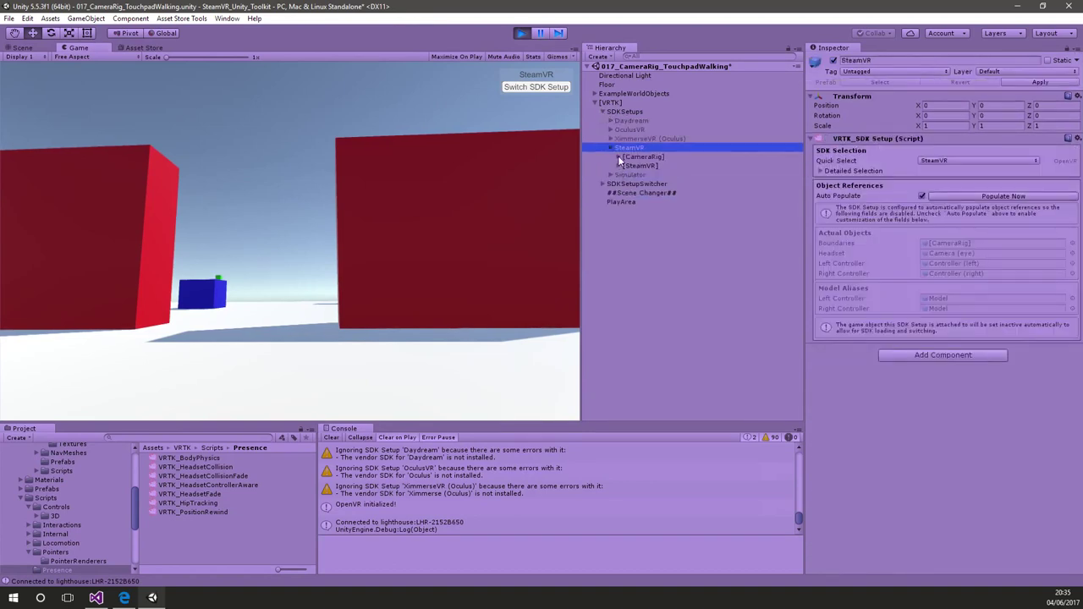
left_click(618, 156)
left_click(626, 174)
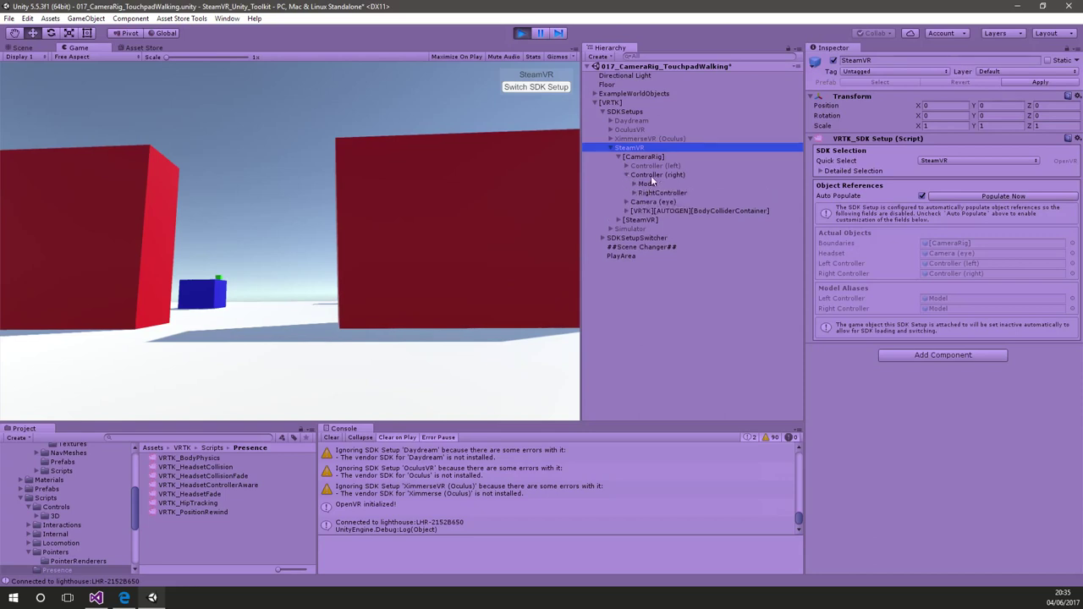
left_click(651, 181)
Step: Examine the Model's base and body parts and the body's Standard material, then stop play
left_click(636, 183)
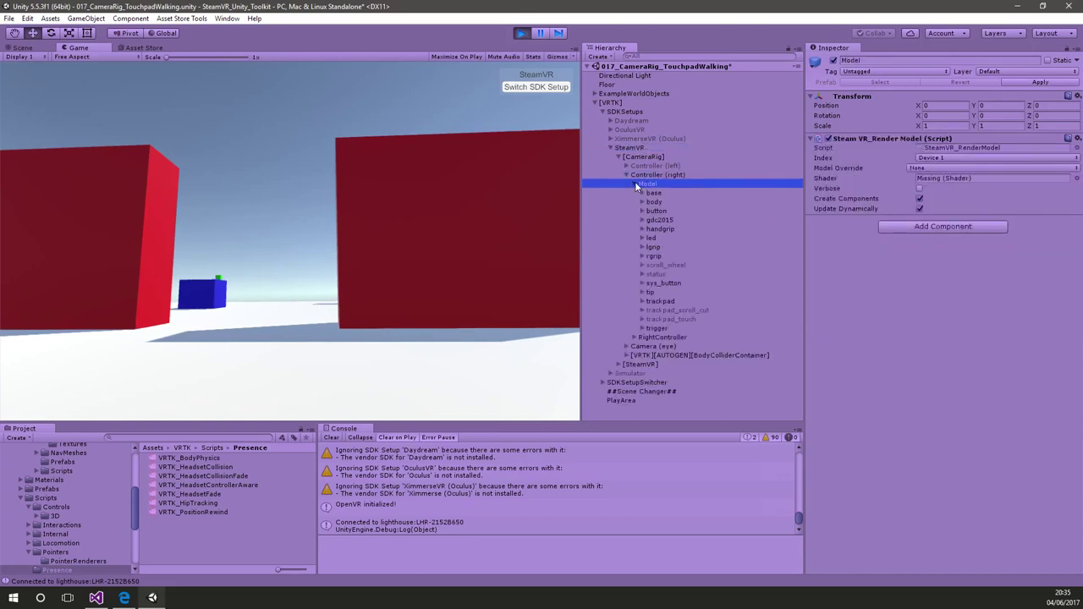
left_click(661, 190)
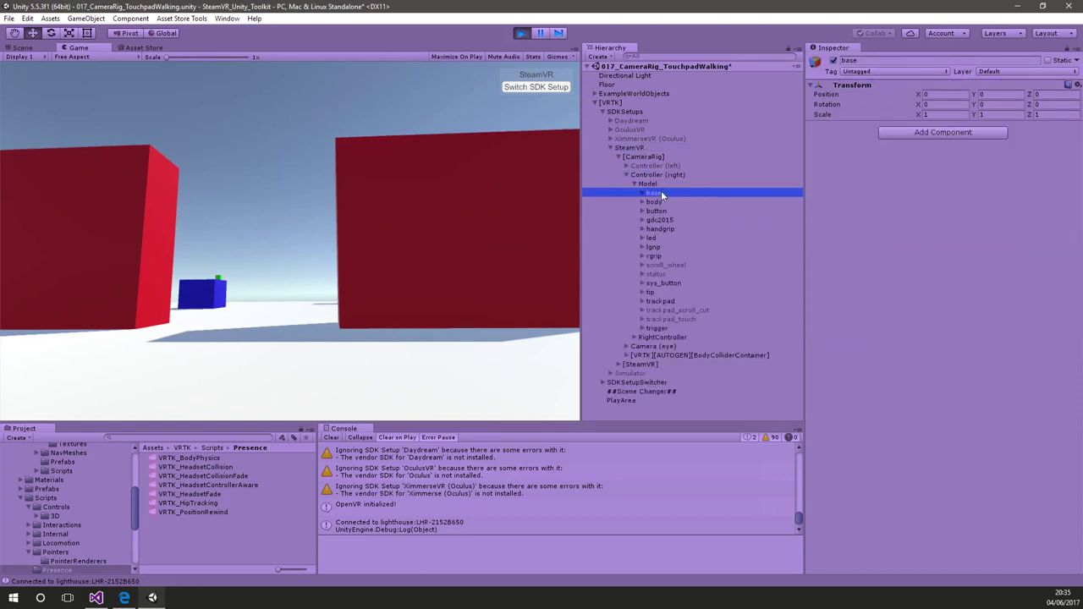
left_click(665, 200)
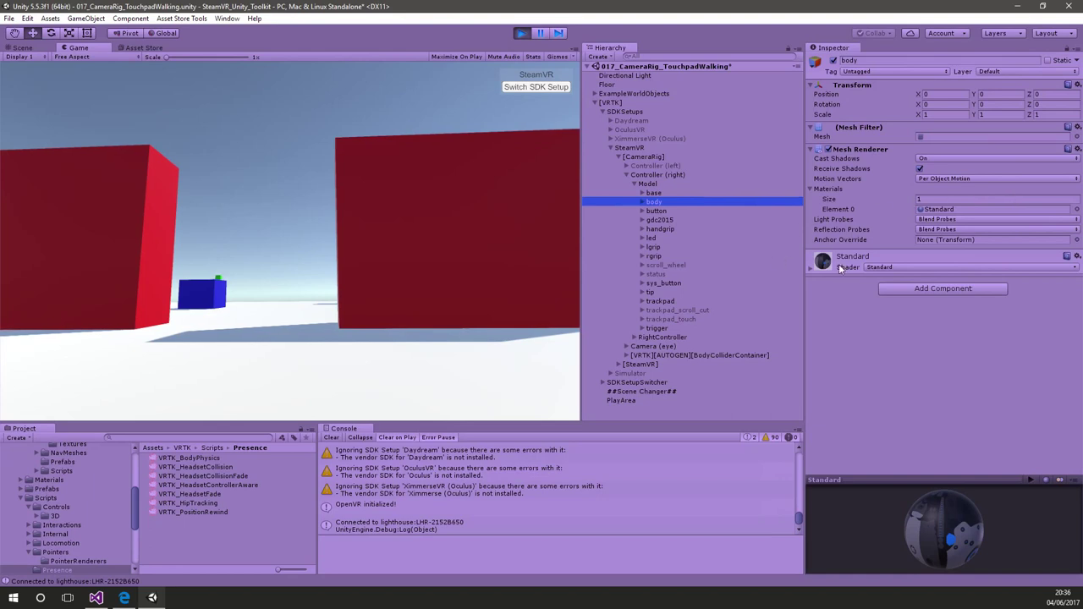
left_click(810, 268)
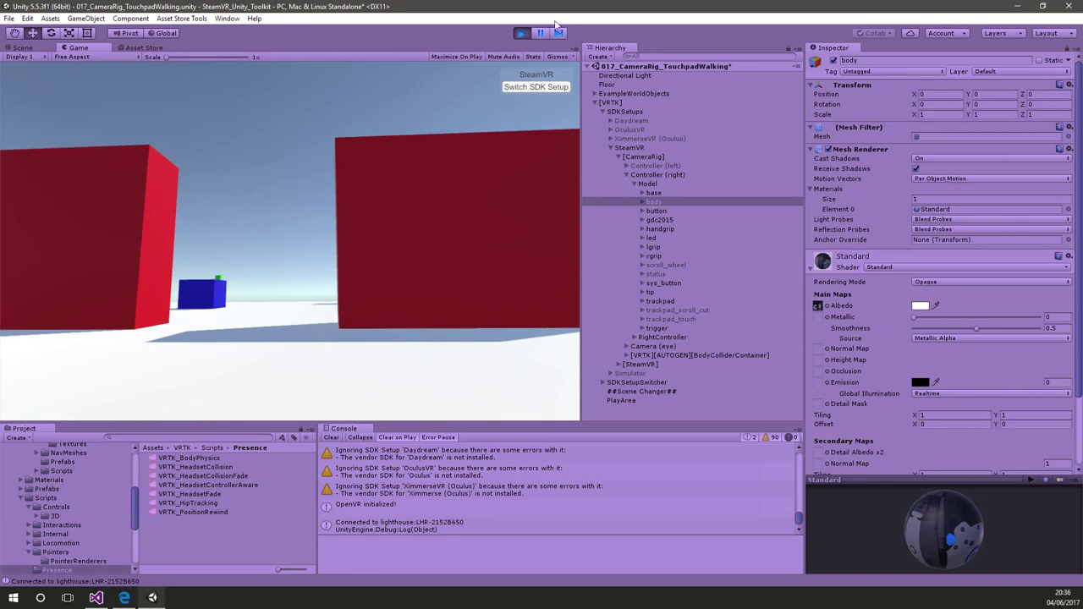
left_click(525, 34)
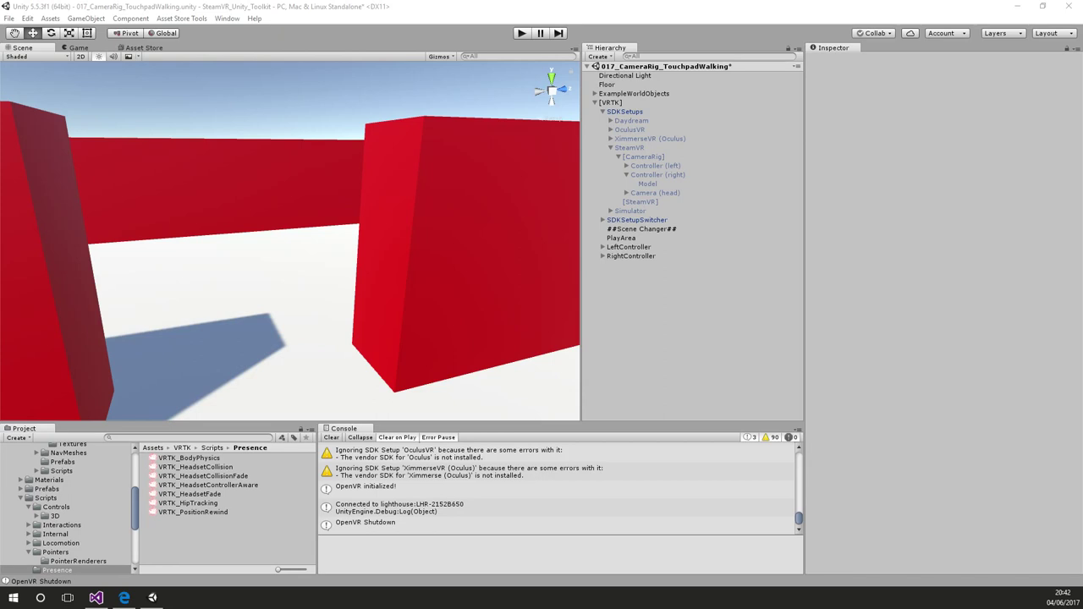
Step: Clear the bug filter and filter the open VRTK issues to the Release 3.2.0 milestone
left_click(123, 596)
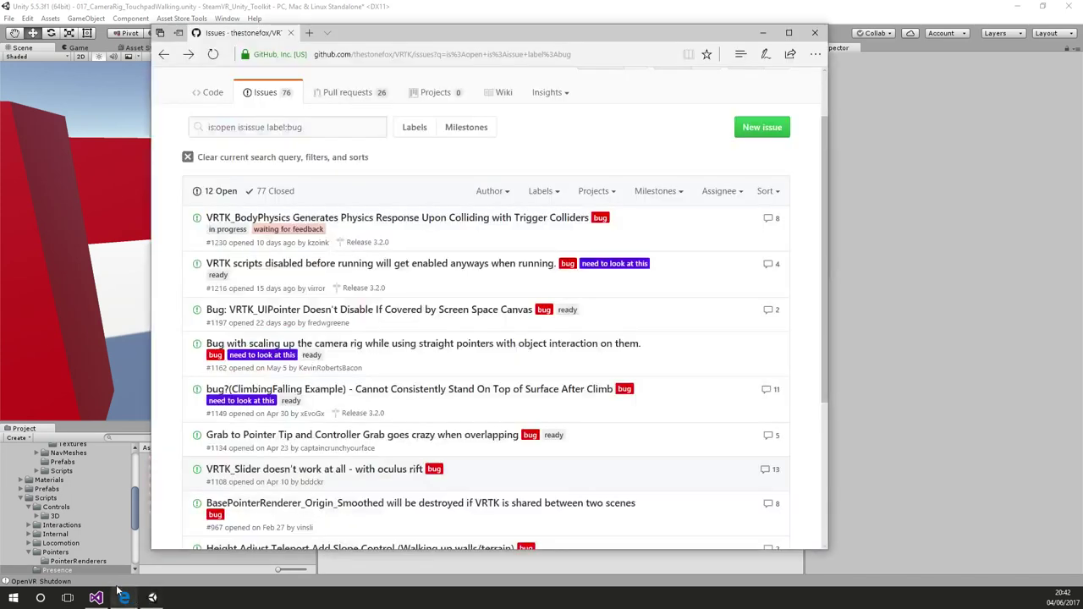
left_click(656, 191)
left_click(313, 161)
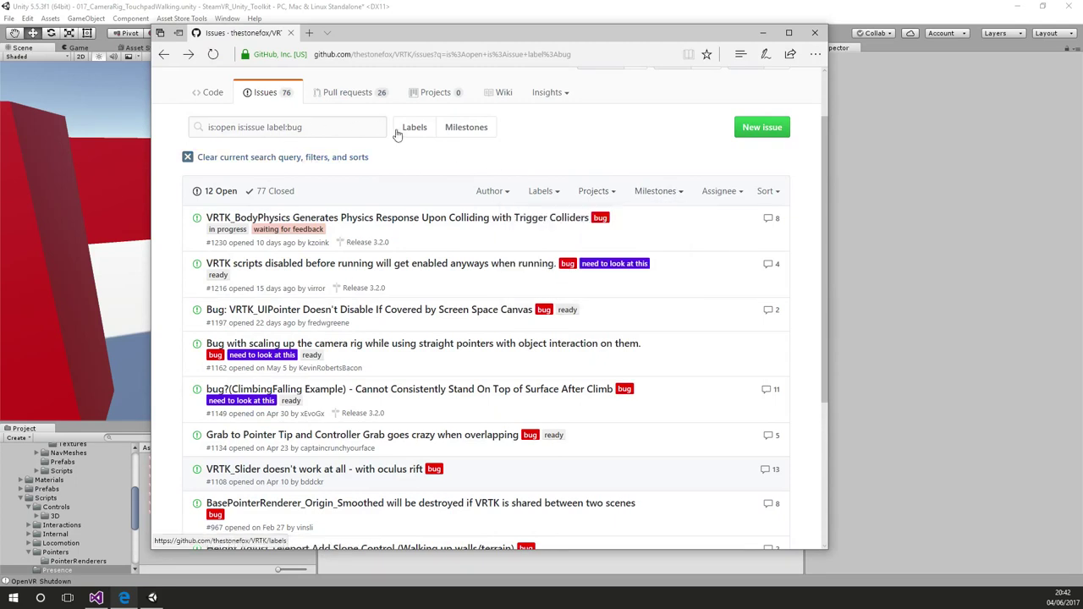
left_click(275, 98)
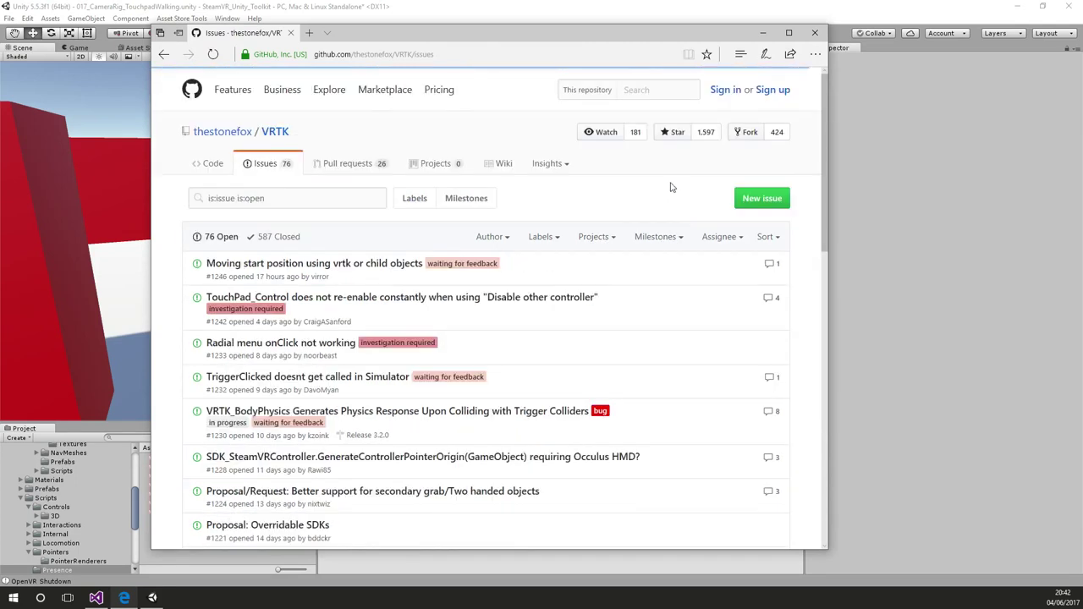
left_click(657, 237)
left_click(599, 333)
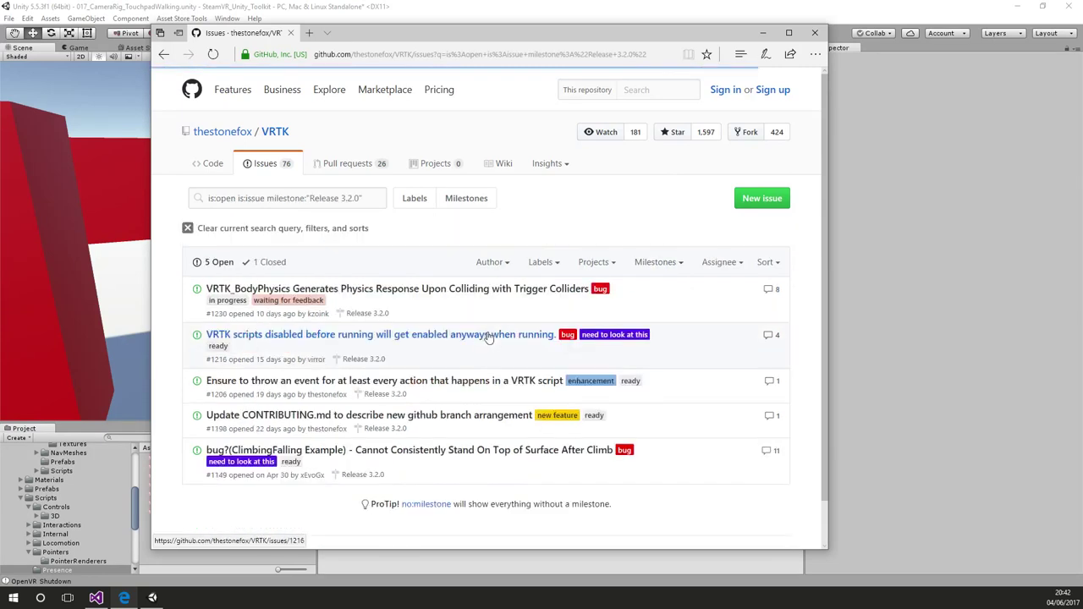
scroll(482, 474, "down", 1)
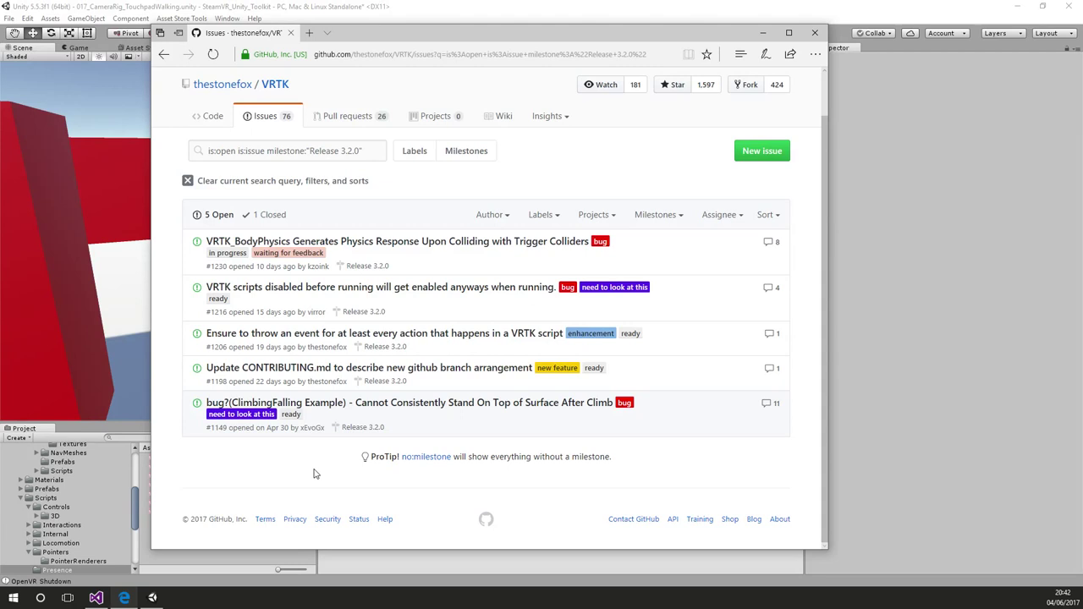
Step: Go to the VRTK repository home page and follow the README's project backlog badge
left_click(273, 85)
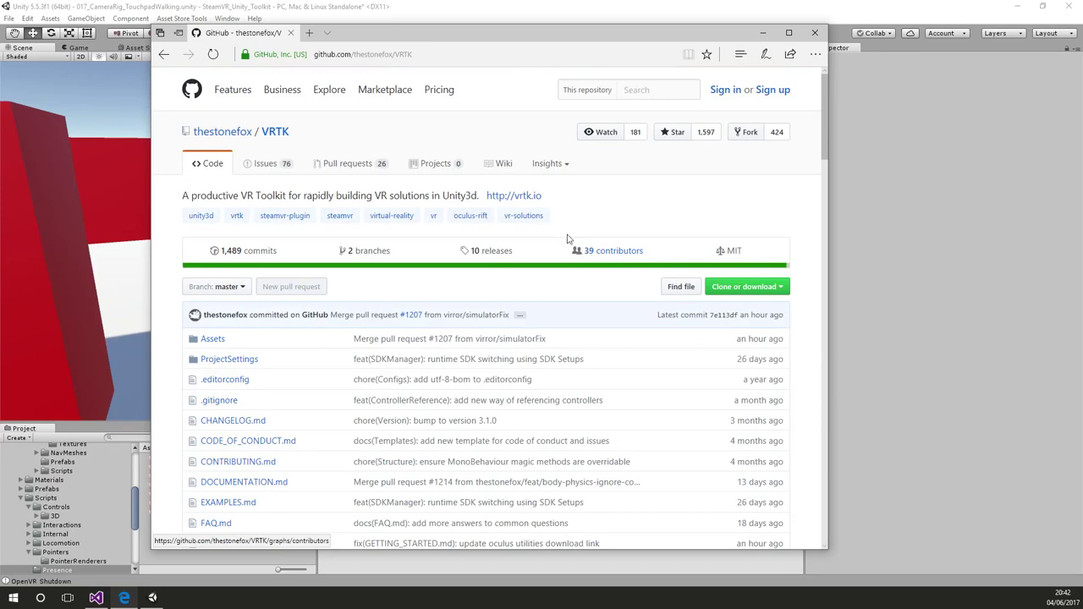
scroll(573, 240, "down", 6)
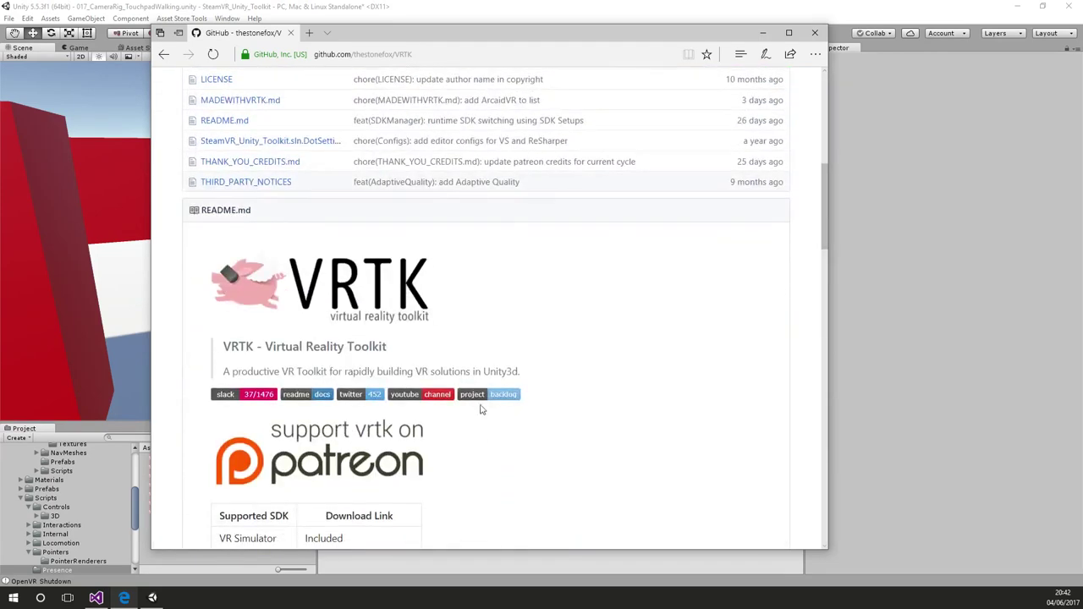
left_click(481, 401)
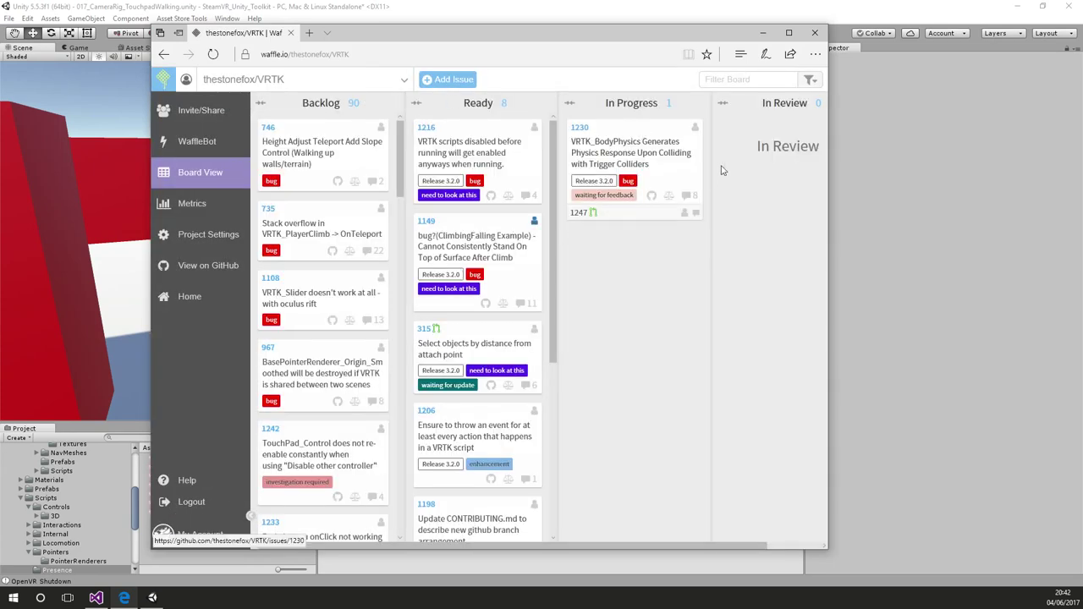
Step: Scroll through the Waffle.io board's Backlog and Ready columns to review the issue cards
scroll(345, 198, "down", 15)
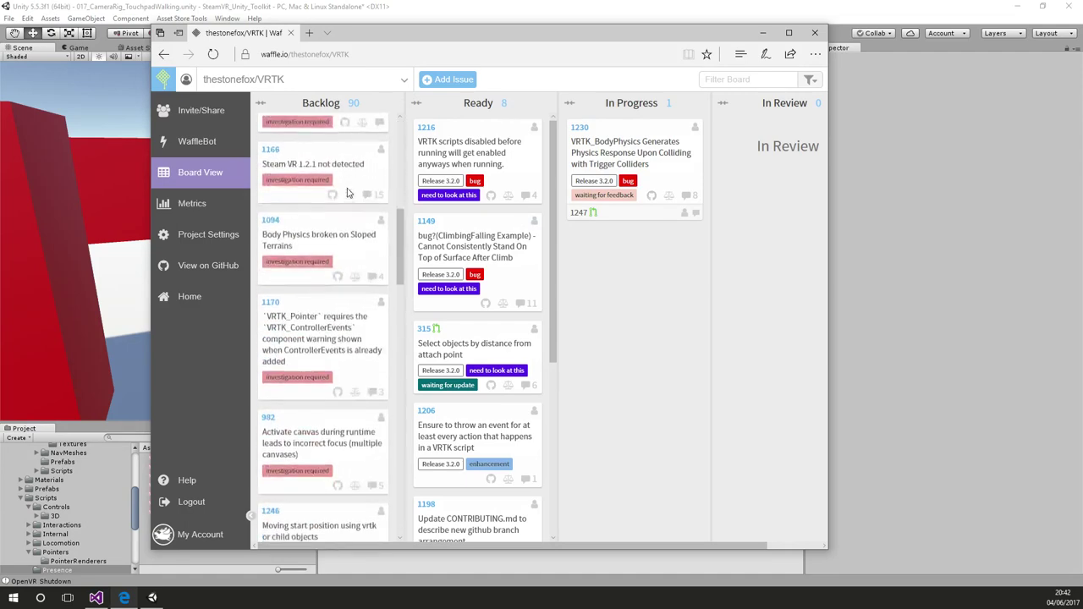
scroll(347, 188, "down", 3)
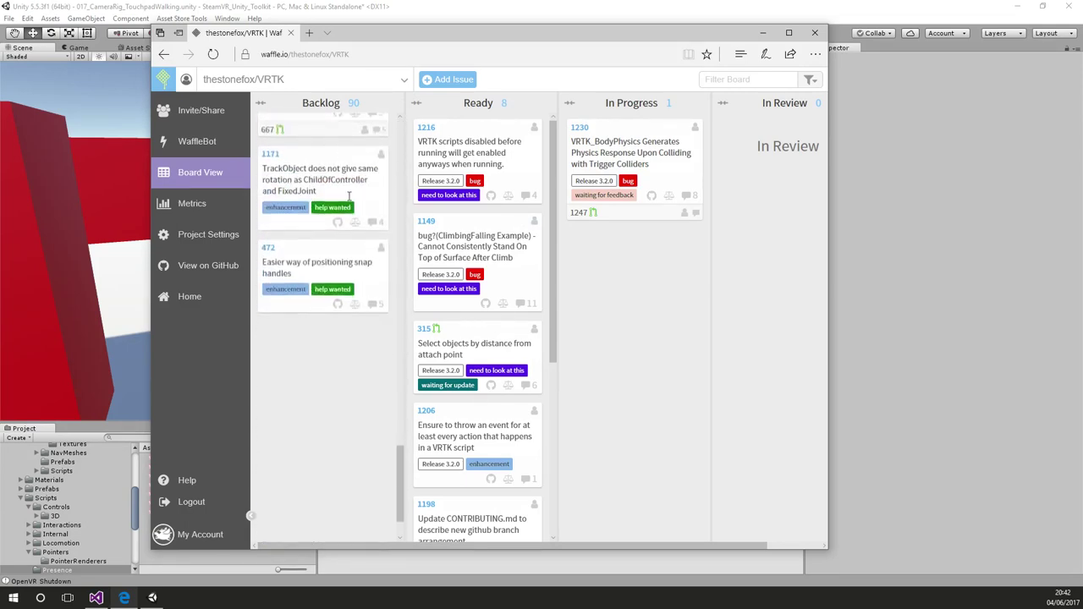
scroll(354, 212, "up", 3)
scroll(468, 347, "down", 5)
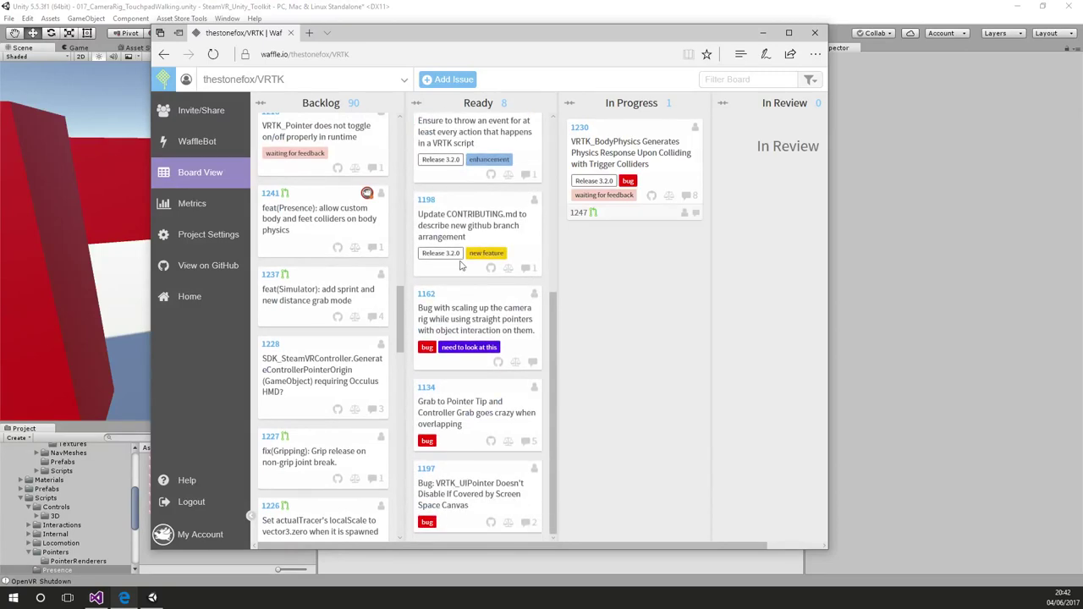
scroll(468, 347, "up", 5)
scroll(468, 347, "down", 5)
scroll(467, 347, "up", 5)
scroll(350, 272, "up", 2)
scroll(348, 254, "down", 10)
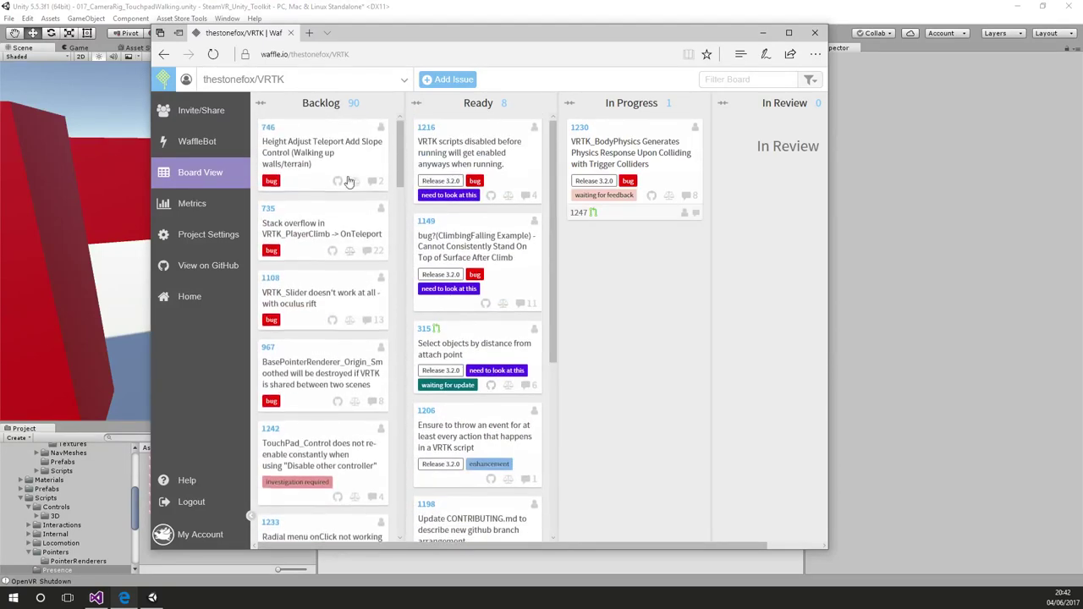
scroll(358, 449, "down", 2)
scroll(359, 449, "up", 3)
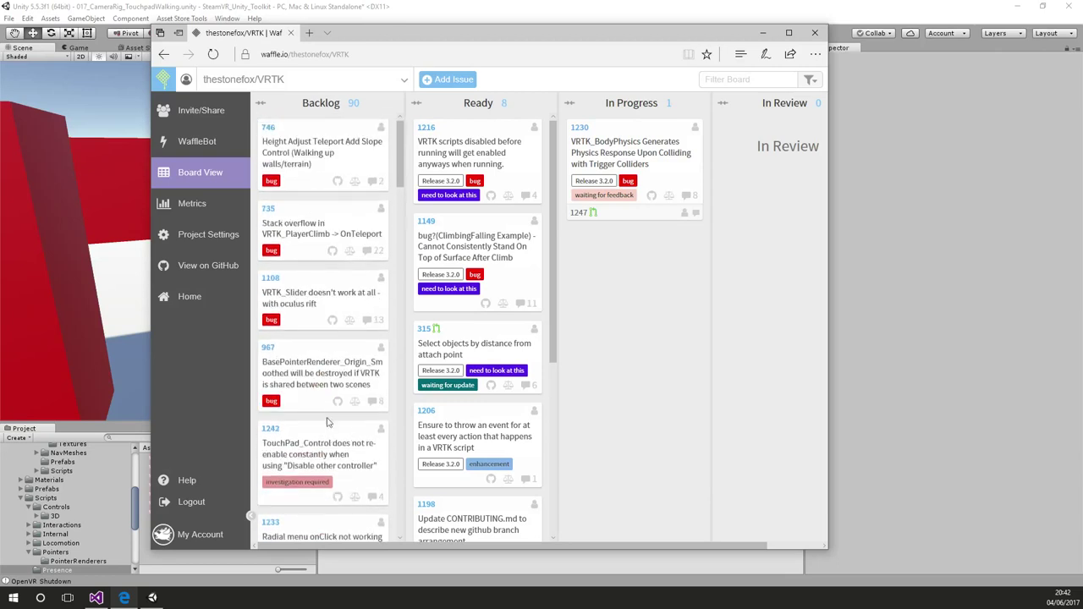
Step: Close the browser to return to Unity and scroll the Project panel tree to the top
left_click(816, 33)
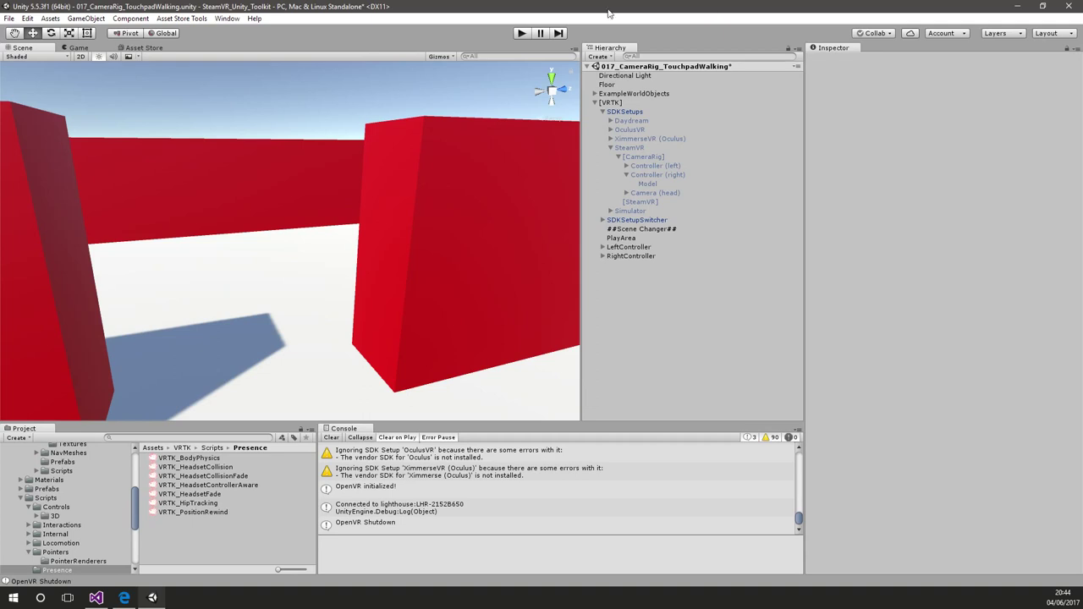
scroll(90, 513, "up", 5)
Step: Open 023_Controller_ChildOfControllerOnGrab from VRTK Examples without saving, and expand [VRTK] in the Hierarchy
left_click(70, 511)
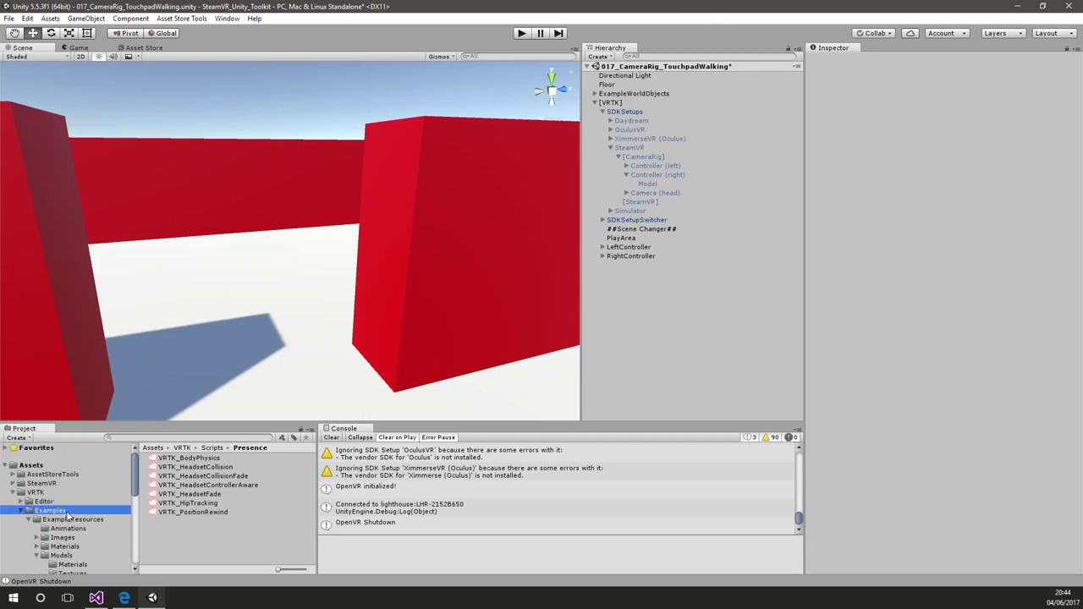
scroll(203, 516, "down", 8)
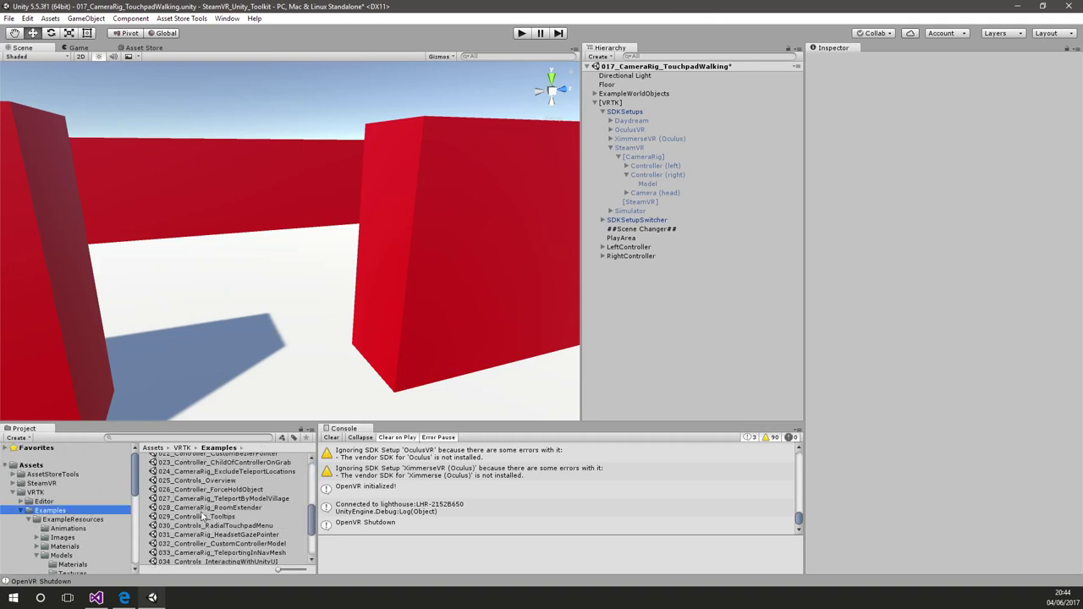
double_click(225, 464)
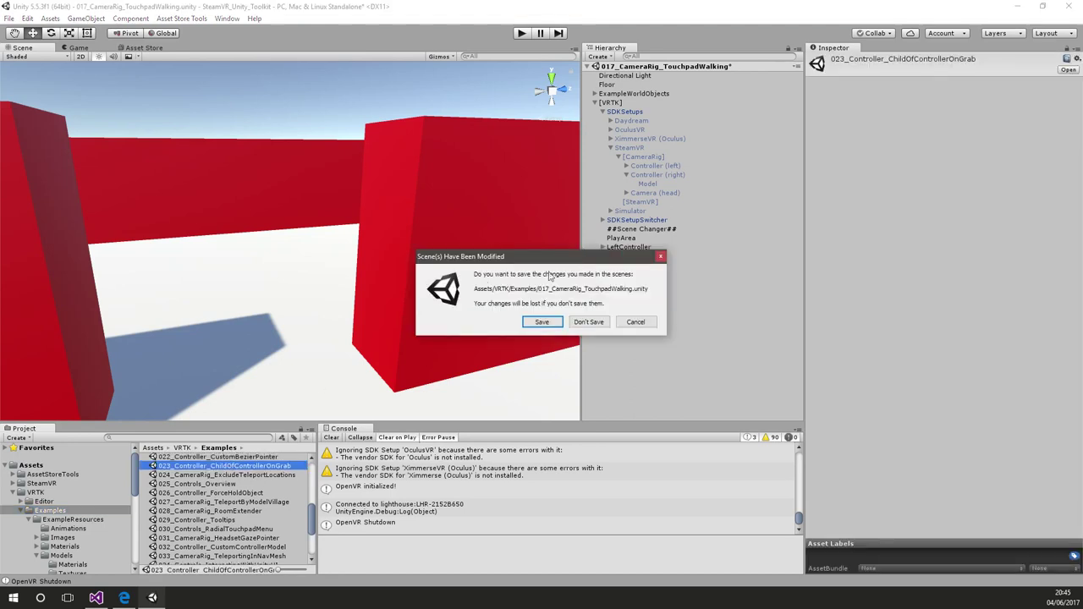
left_click(589, 322)
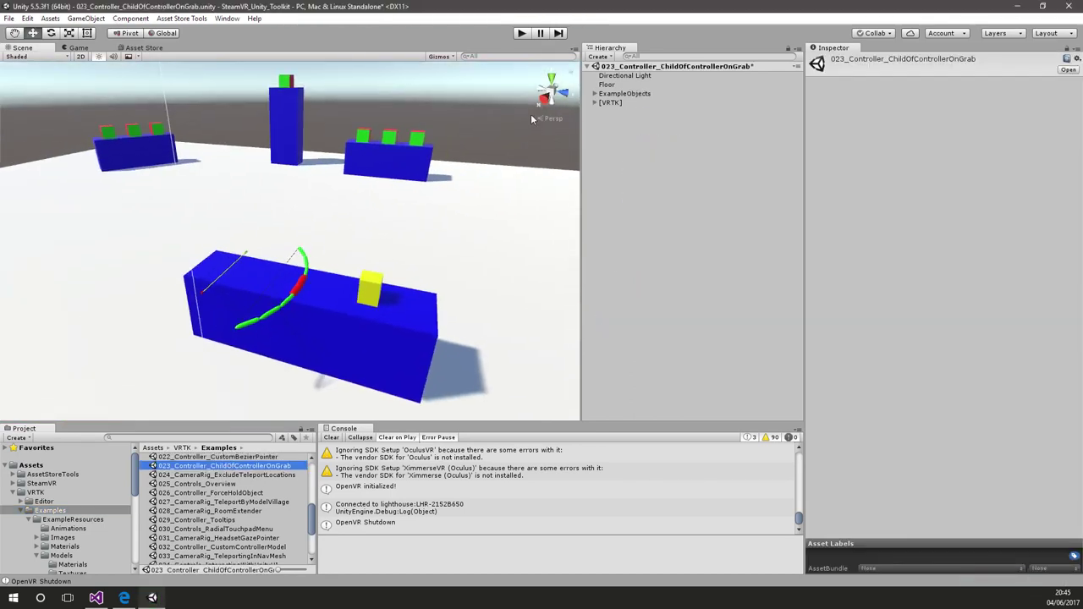
left_click(595, 103)
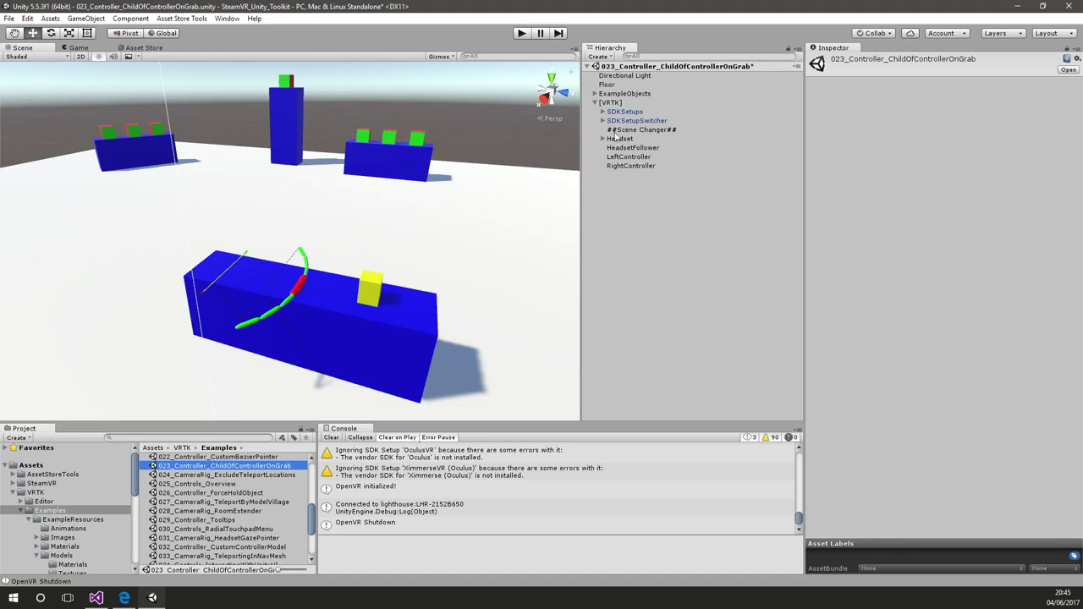
Step: Run the scene, inspect the Headset object, then stop play mode
left_click(521, 33)
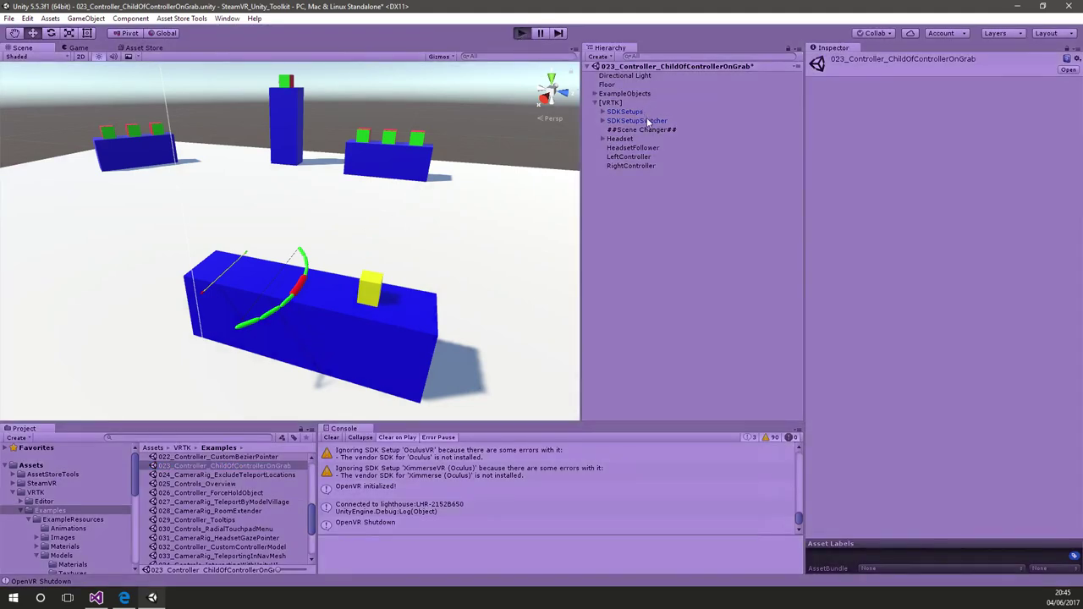
left_click(608, 139)
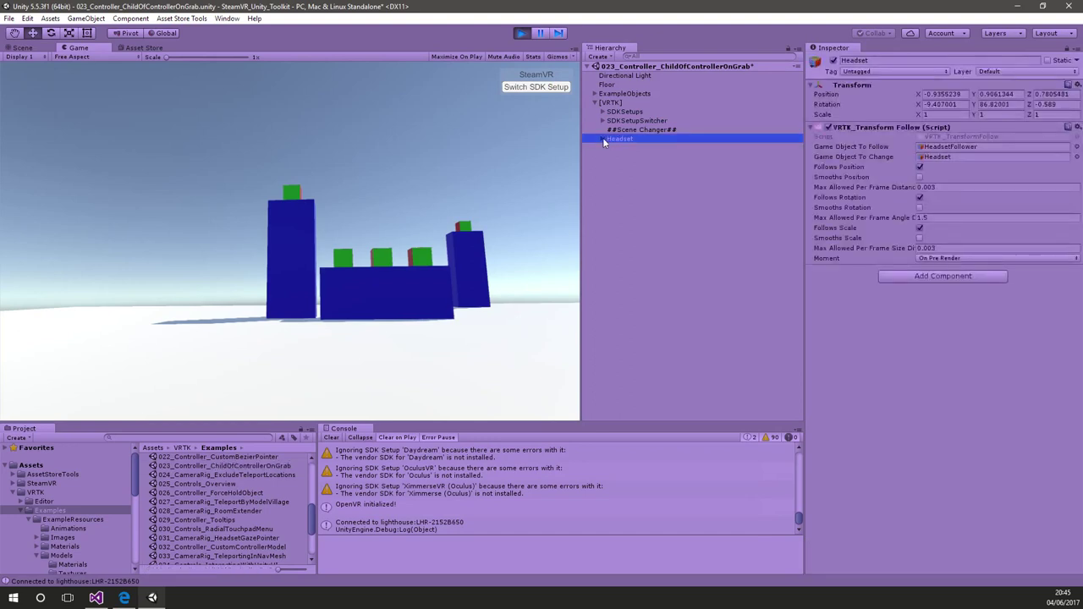
left_click(33, 48)
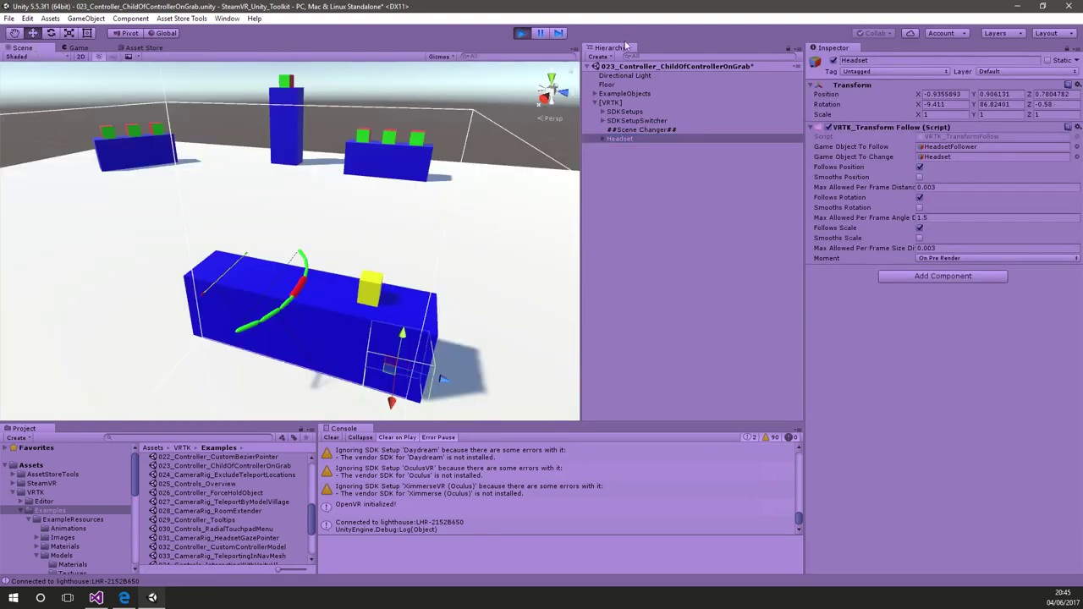
left_click(521, 33)
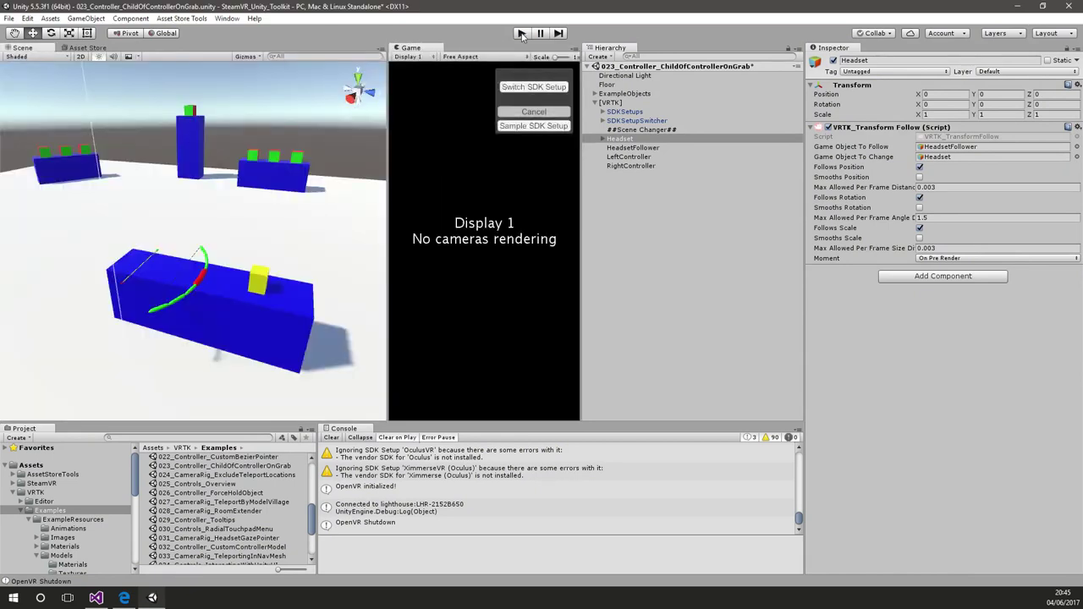
Step: Rerun the scene, inspect Headset's HeadQuiver child, then stop play and reselect Headset
left_click(522, 33)
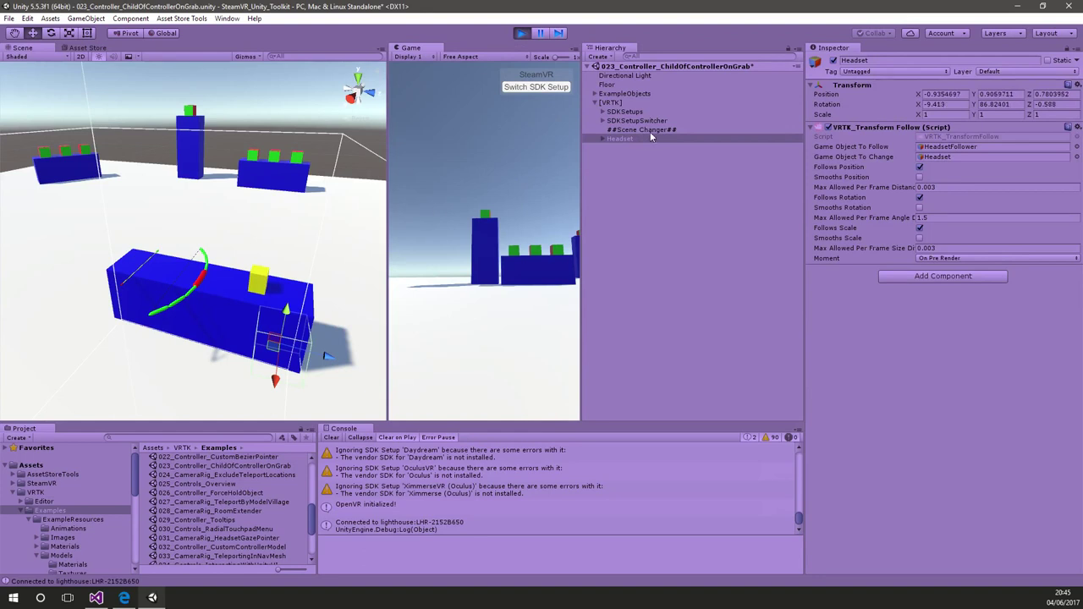
left_click(603, 138)
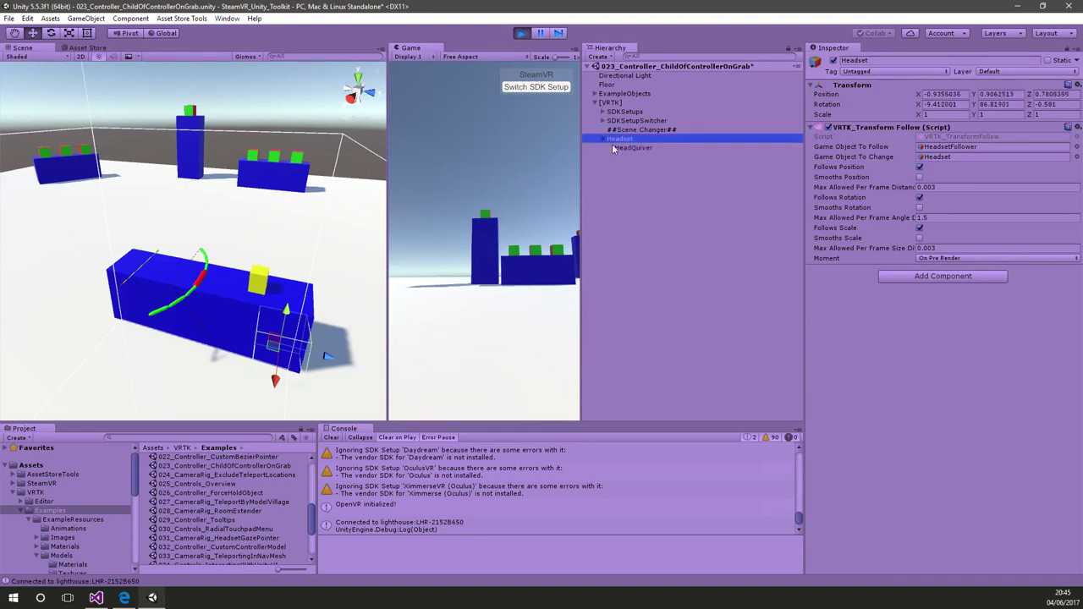
left_click(620, 148)
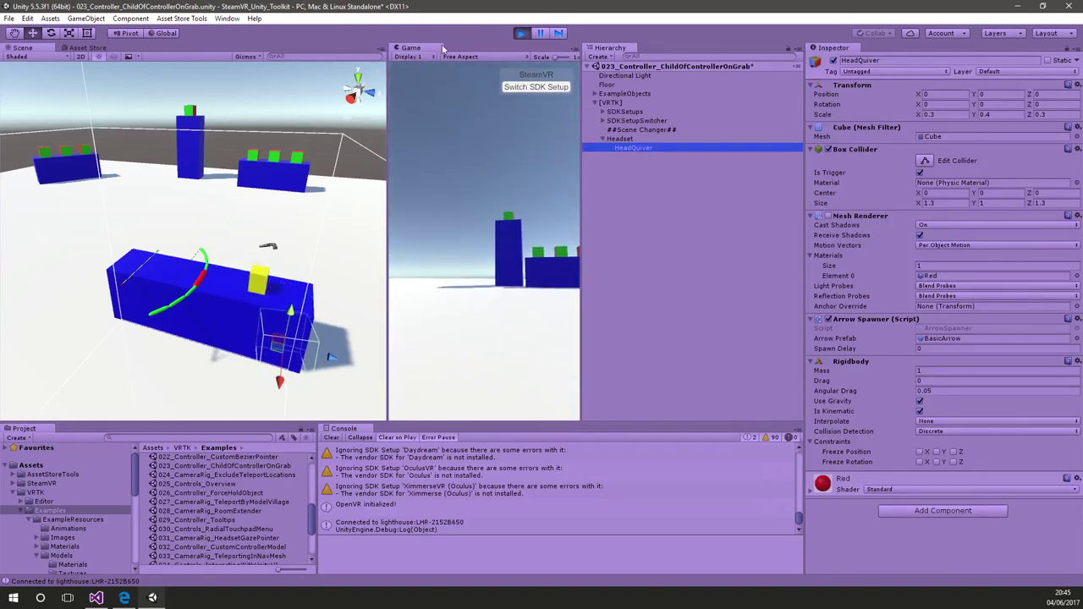
key("ctrl+p")
left_click(629, 138)
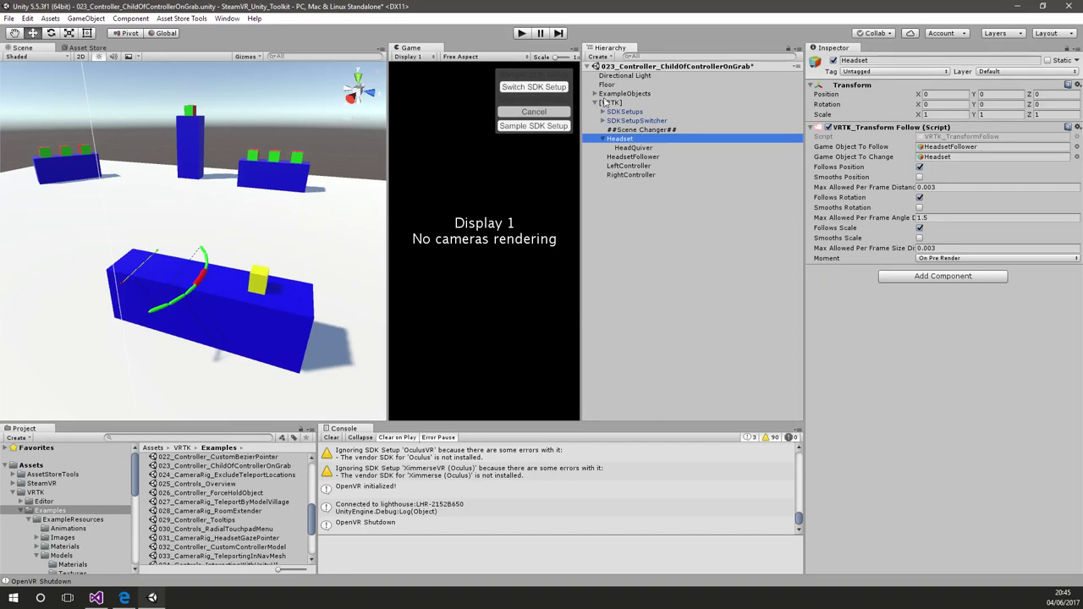
Step: Select HeadsetFollower and keep its Sdk Object set to Headset
left_click(642, 159)
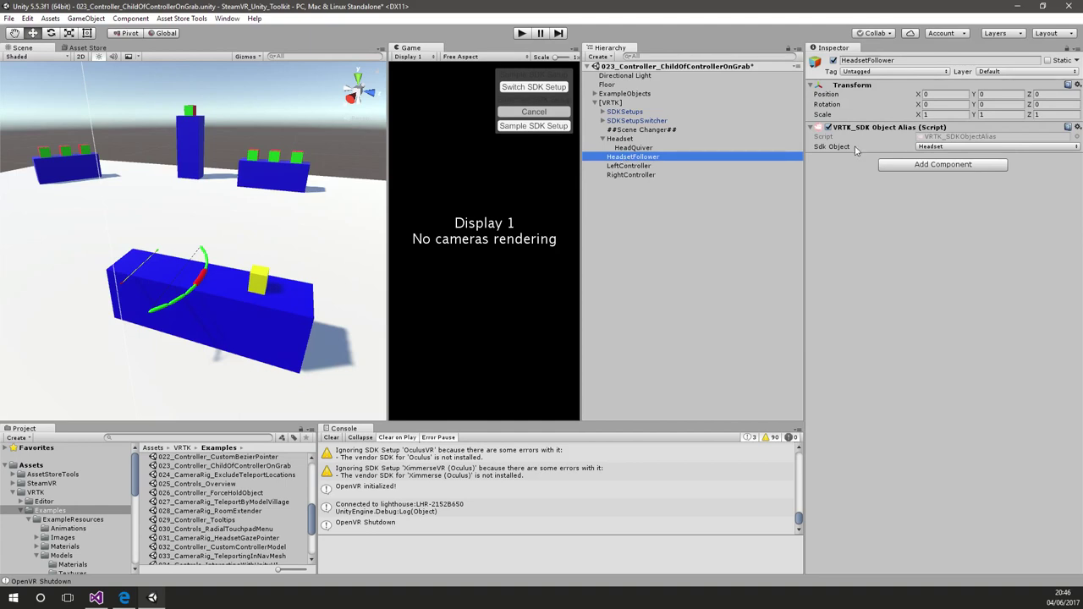
left_click(965, 147)
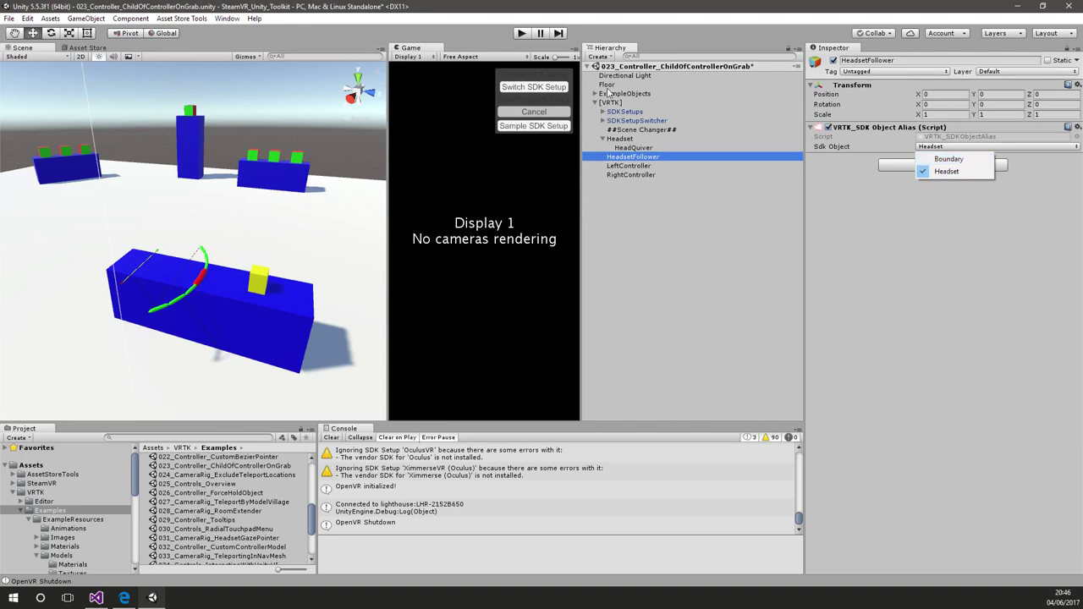
left_click(859, 247)
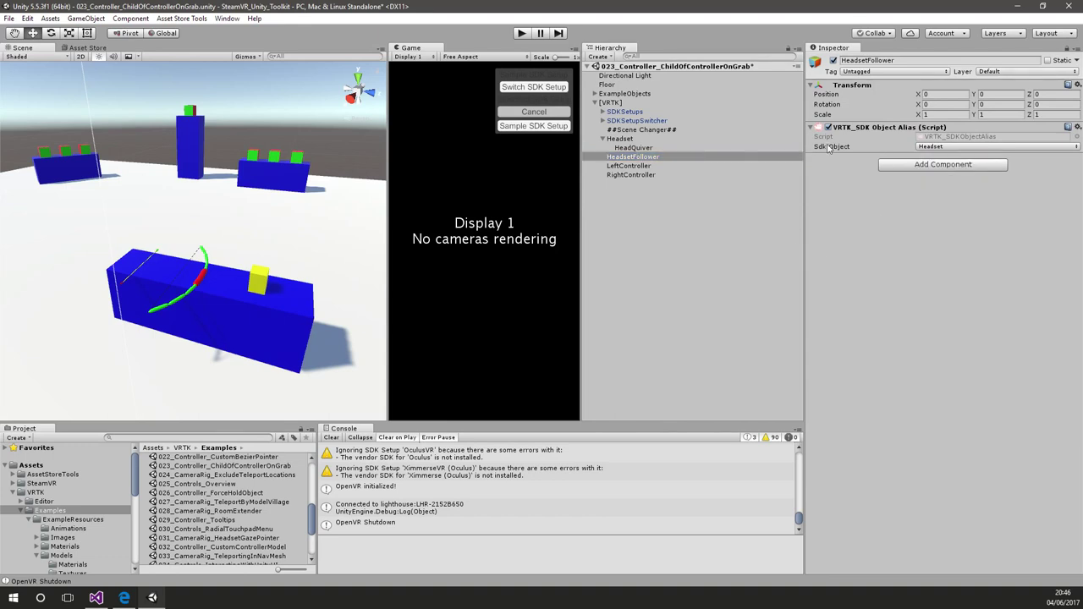
Step: Inspect RightController and LeftController, ending on LeftController's touch, grab and use scripts
left_click(636, 165)
left_click(650, 175)
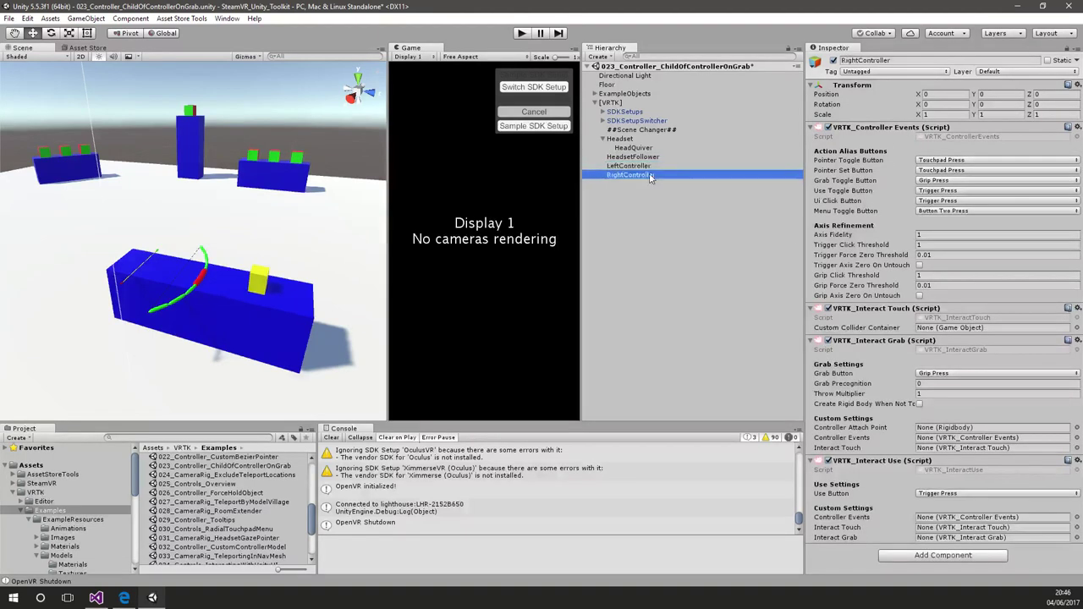
left_click(667, 165)
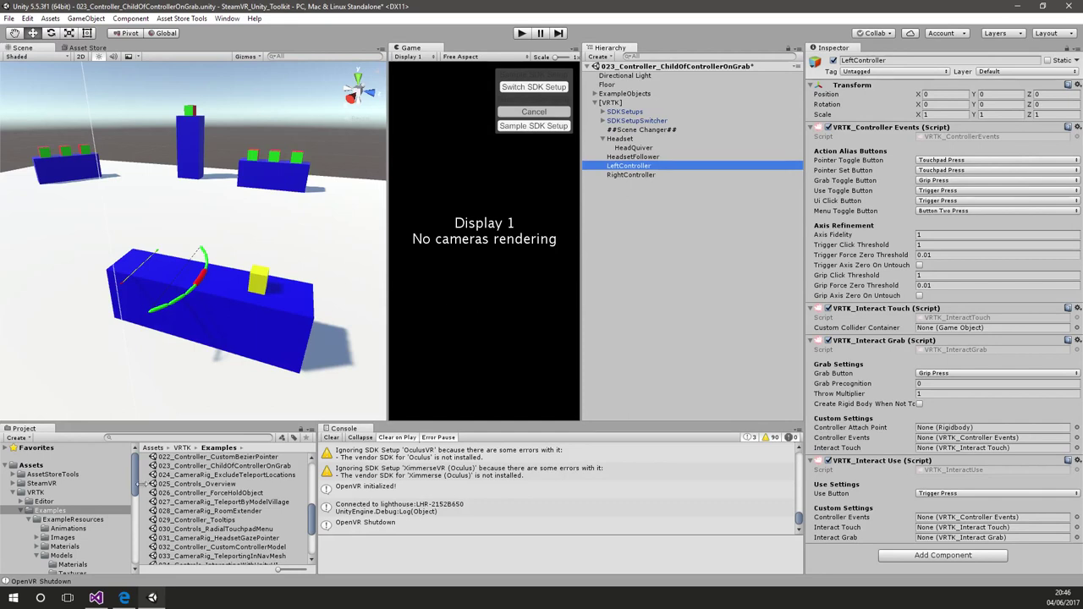
Step: Open the 038_CameraRig_DashTeleport scene, discarding changes to the previous scene
left_click_drag(312, 525, 312, 541)
double_click(207, 531)
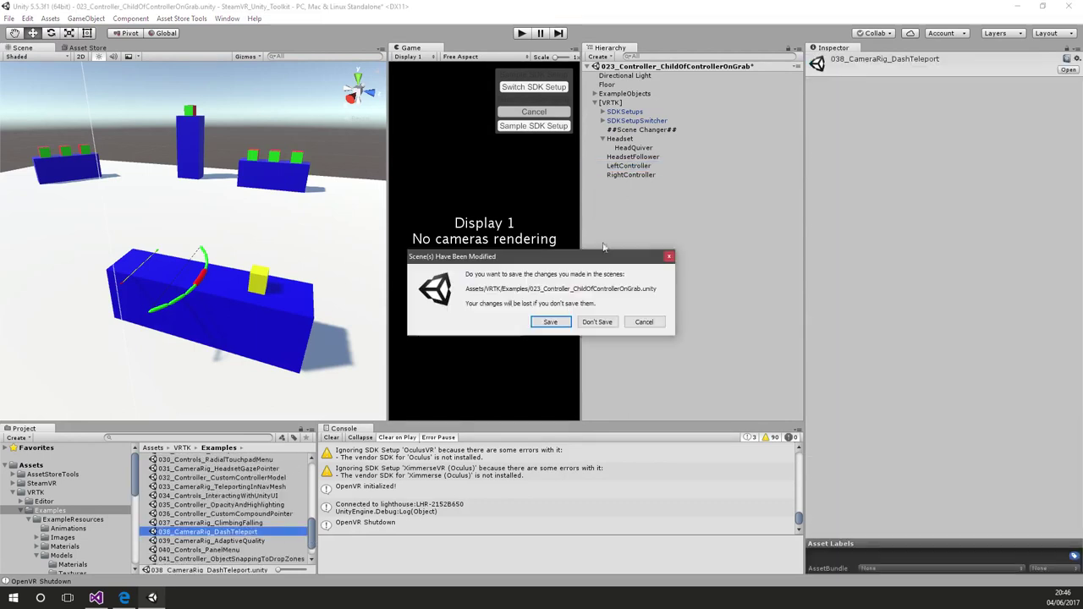
left_click(596, 321)
left_click_drag(290, 283, 254, 310, "alt")
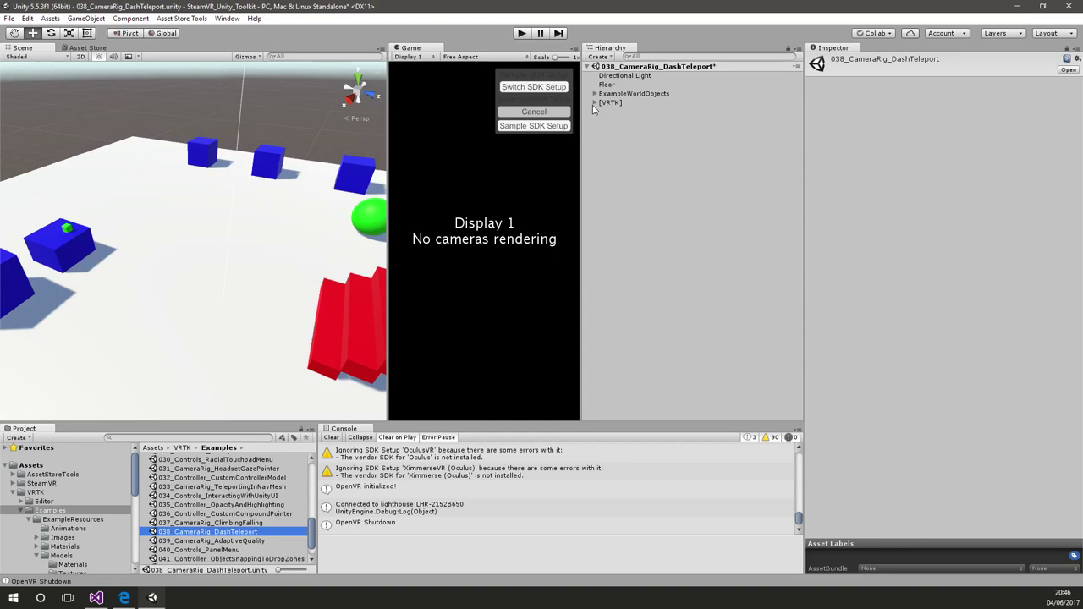
Step: Select PlayArea under [VRTK] and review its body physics and dash teleport settings
left_click(594, 103)
left_click(623, 139)
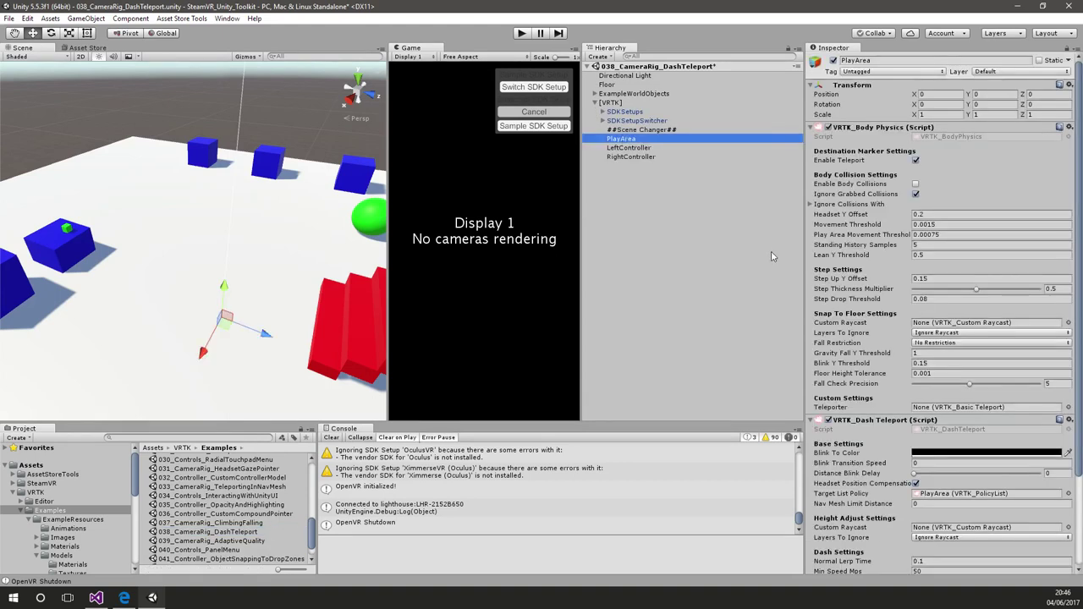
scroll(873, 255, "down", 3)
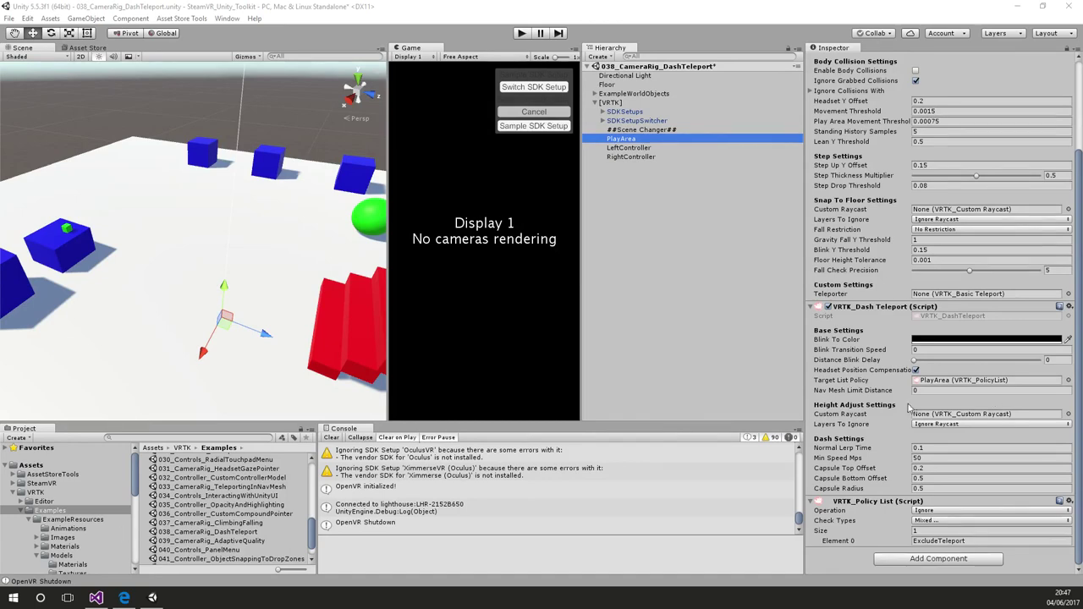
scroll(910, 407, "up", 3)
scroll(910, 407, "down", 3)
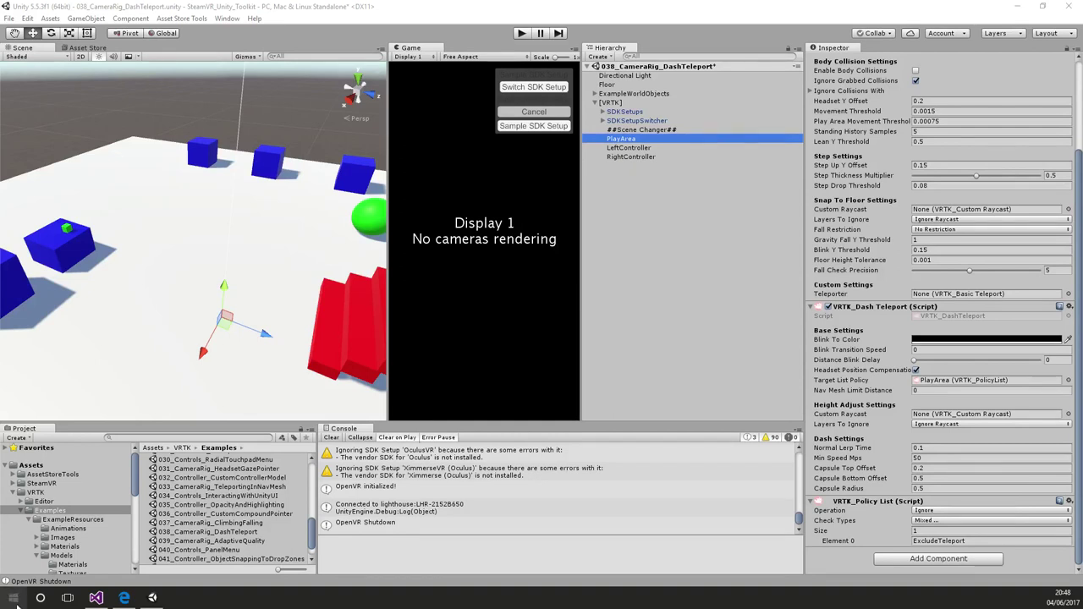
scroll(275, 549, "down", 1)
Step: Open 041_Controller_ObjectSnappingToDropZones without saving and zoom in on the drop-zone table
double_click(277, 538)
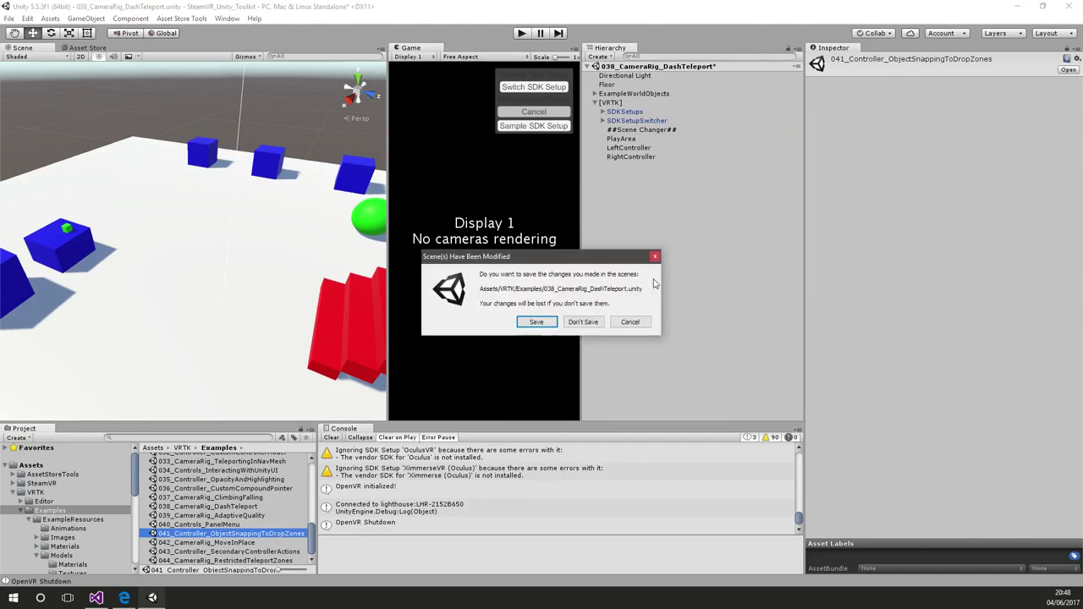
left_click(588, 323)
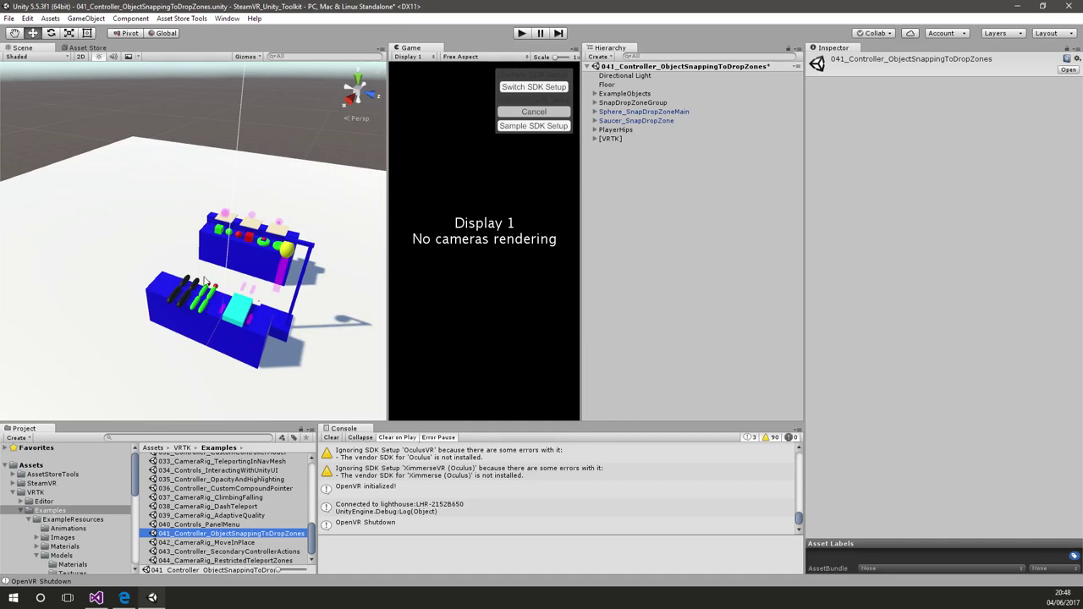
left_click_drag(216, 292, 223, 308, "alt")
scroll(223, 308, "up", 10)
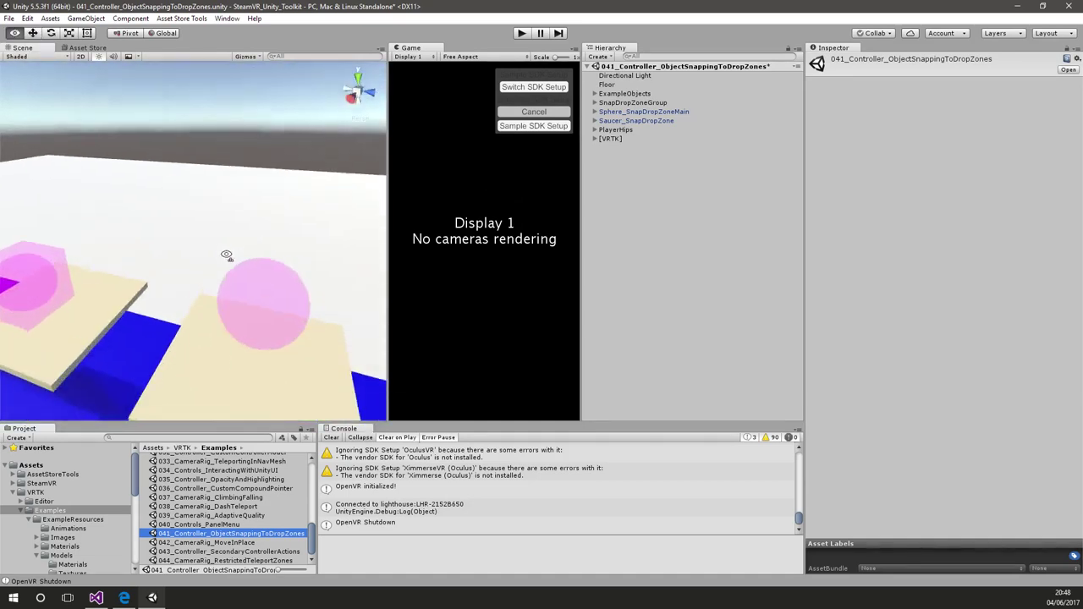
Step: Select the pink sphere drop zone and inspect Sphere_SnapDropZoneMain and its HighlightContainer child
left_click(248, 275)
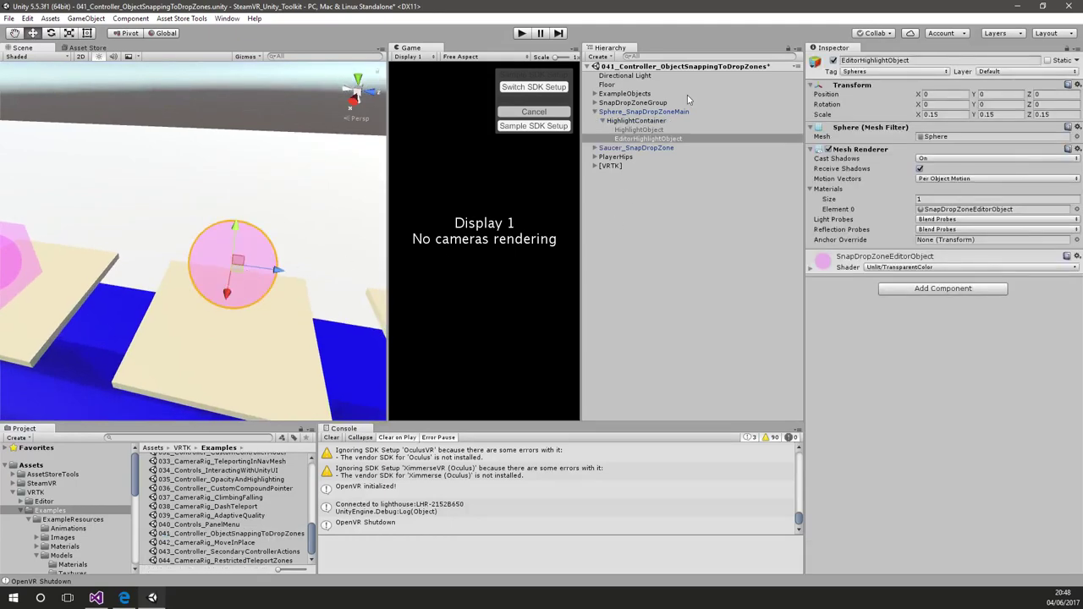
left_click(664, 111)
left_click(655, 121)
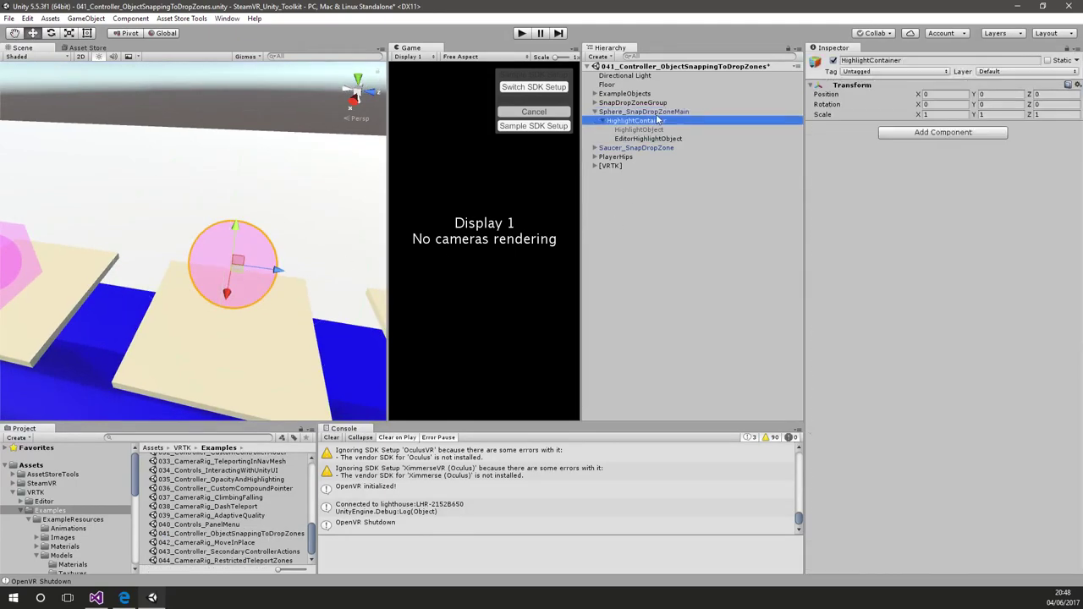
left_click(660, 110)
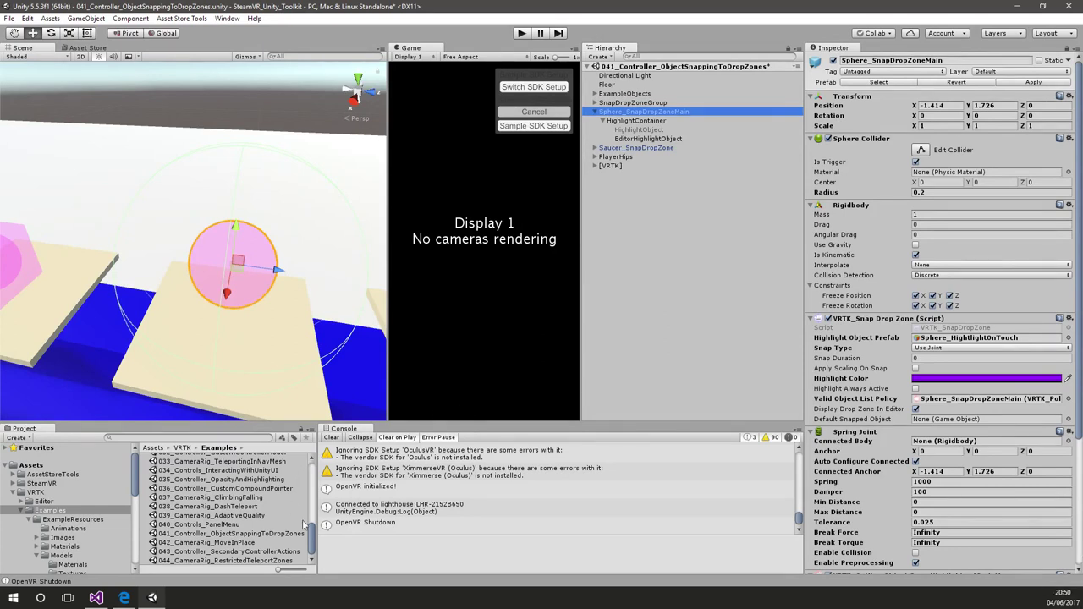
Step: Open the 032_Controller_CustomControllerModel scene, discarding the previous scene's changes
mouse_move(311, 546)
left_mouse_down()
mouse_move(312, 560)
mouse_move(312, 546)
left_mouse_up()
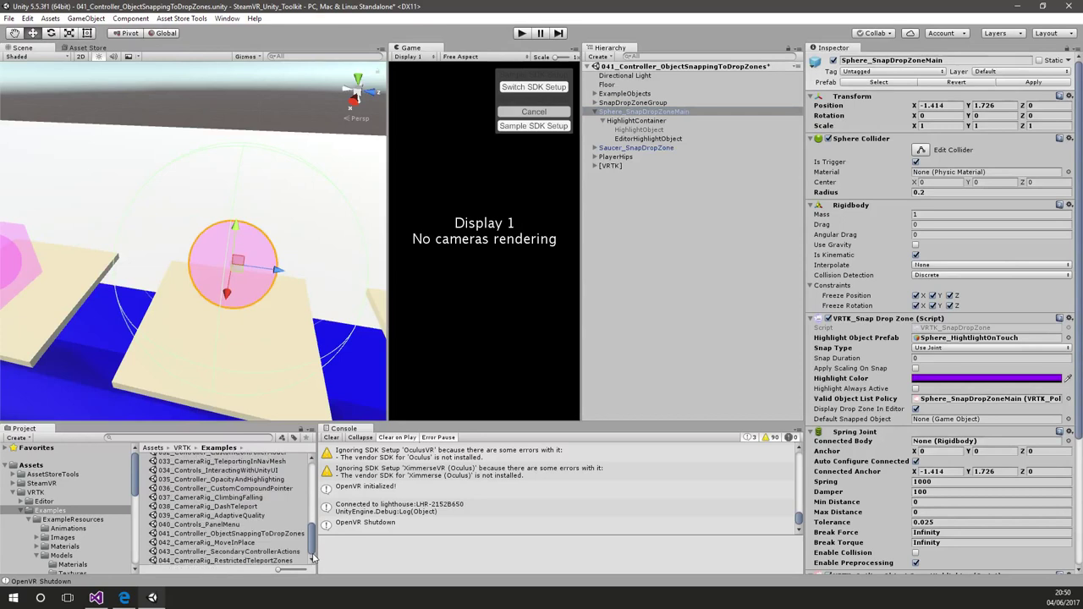
scroll(267, 501, "up", 2)
double_click(278, 487)
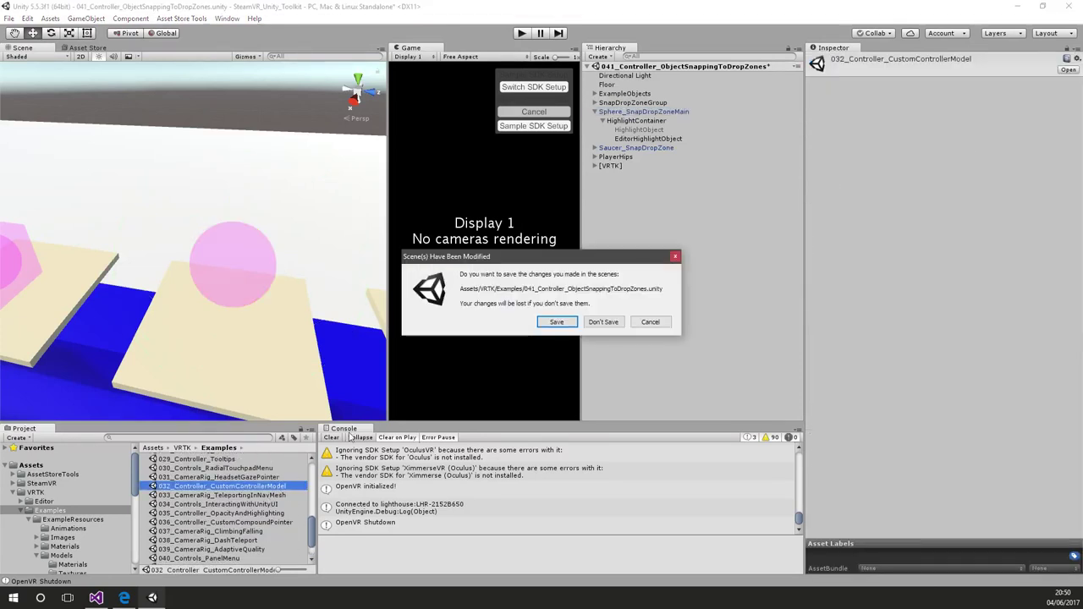
left_click(603, 321)
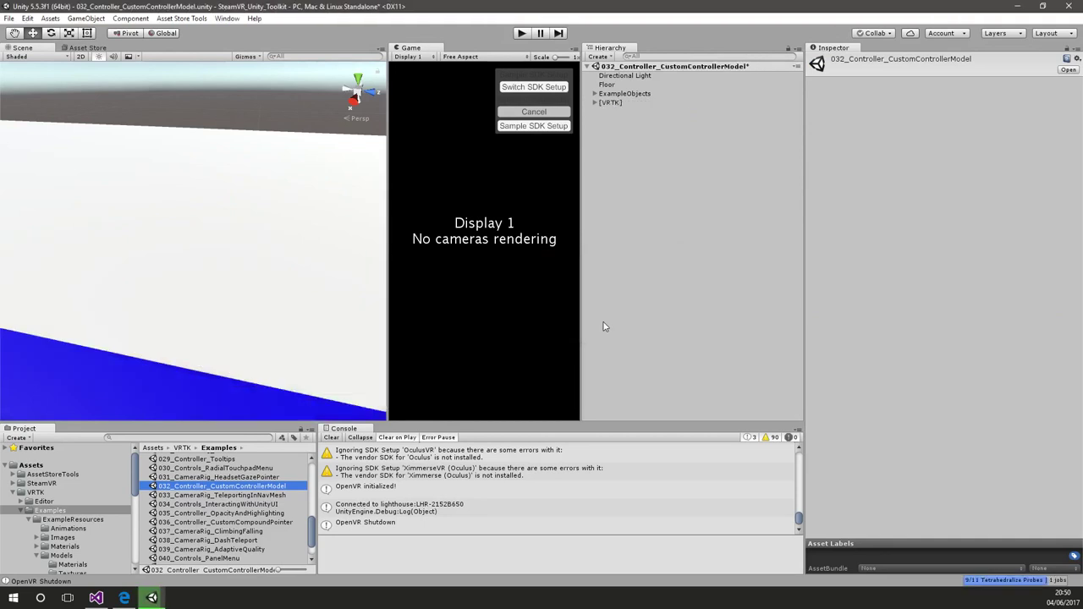
Step: Expand [VRTK] > RightController > Hand and inspect CustomHandCollider, CustomGrabAttachPoint and RightController's VRTK scripts
left_click(595, 103)
left_click(603, 148)
left_click(621, 158)
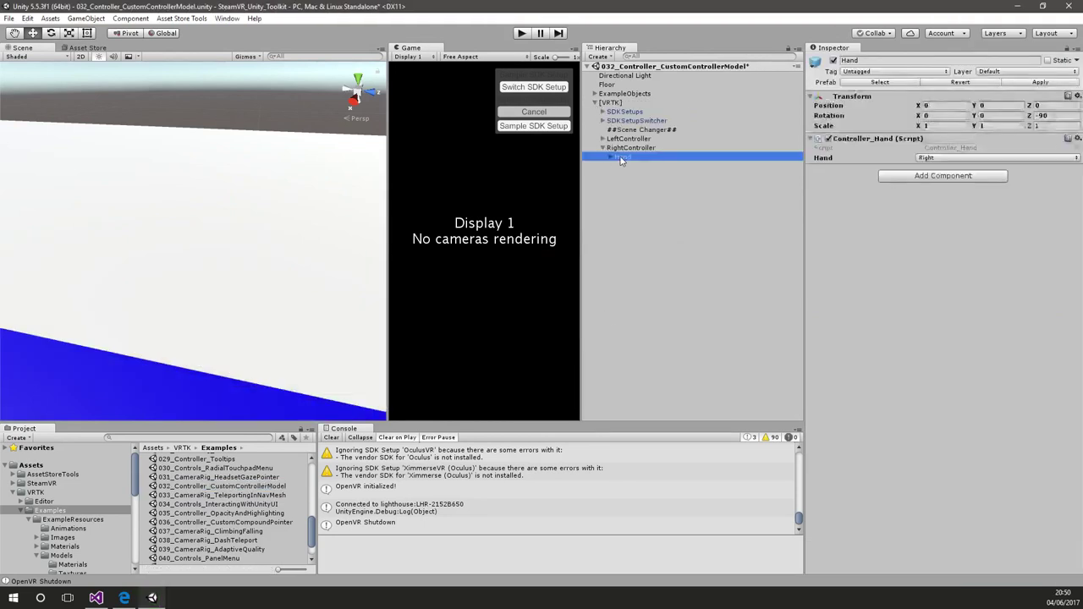
left_click(611, 158)
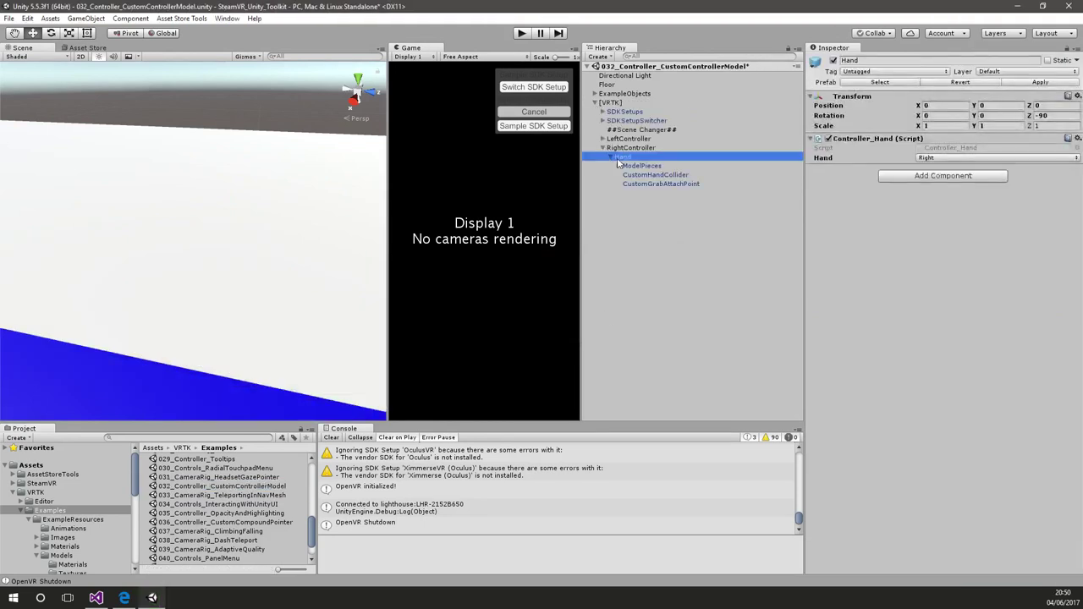
left_click(663, 177)
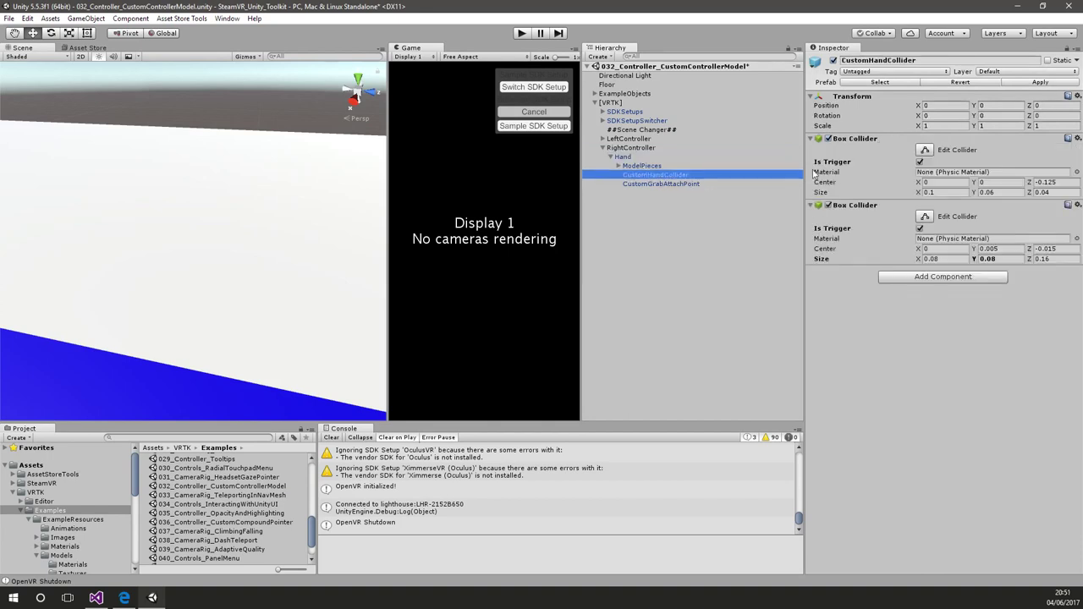
left_click(656, 184)
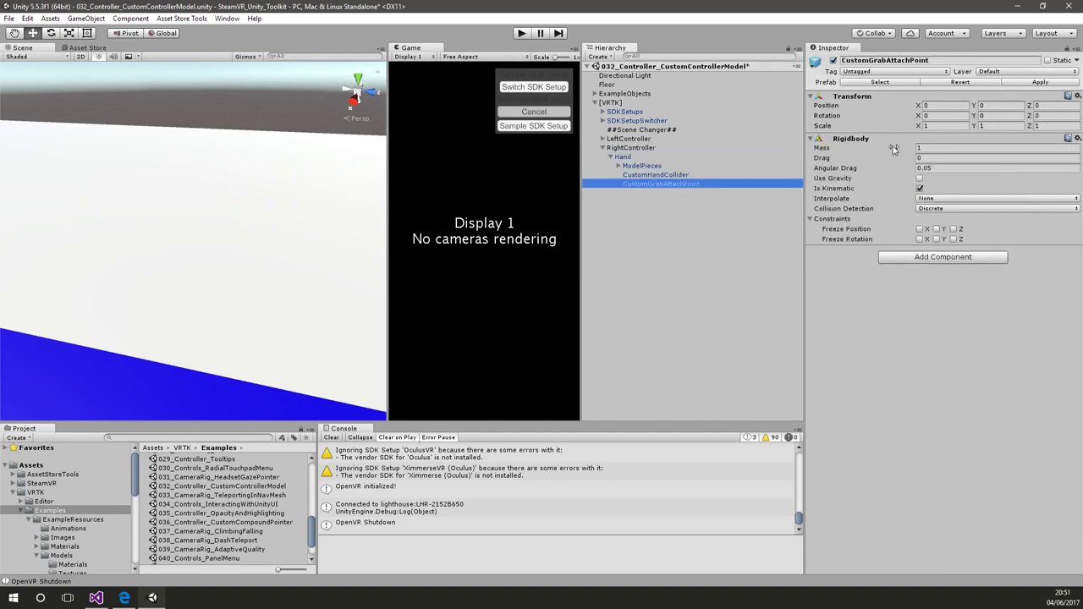
left_click(622, 149)
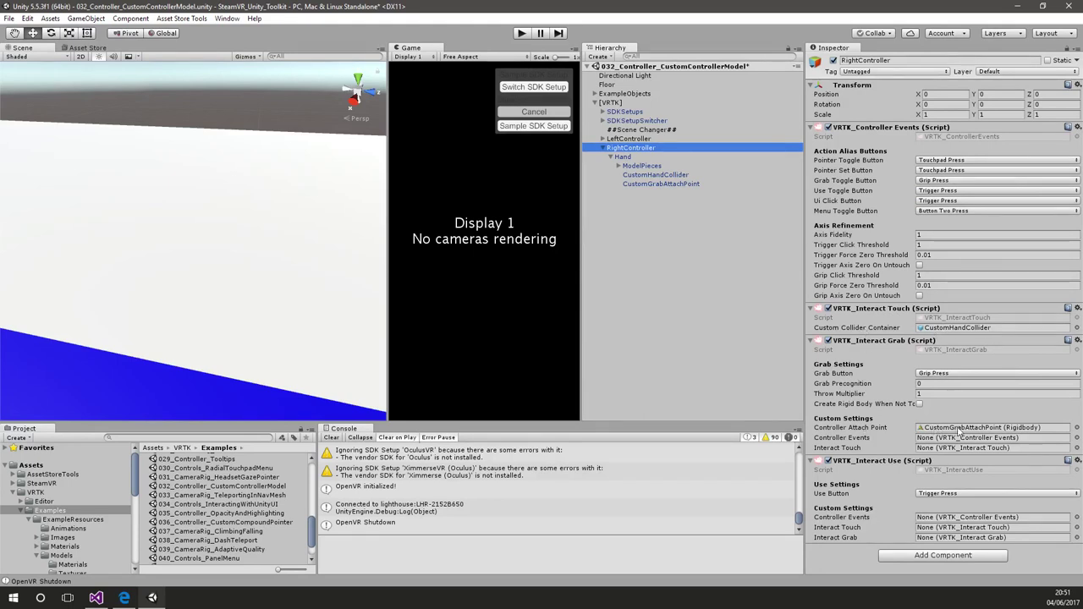
double_click(656, 174)
left_click_drag(278, 235, 258, 218, "alt")
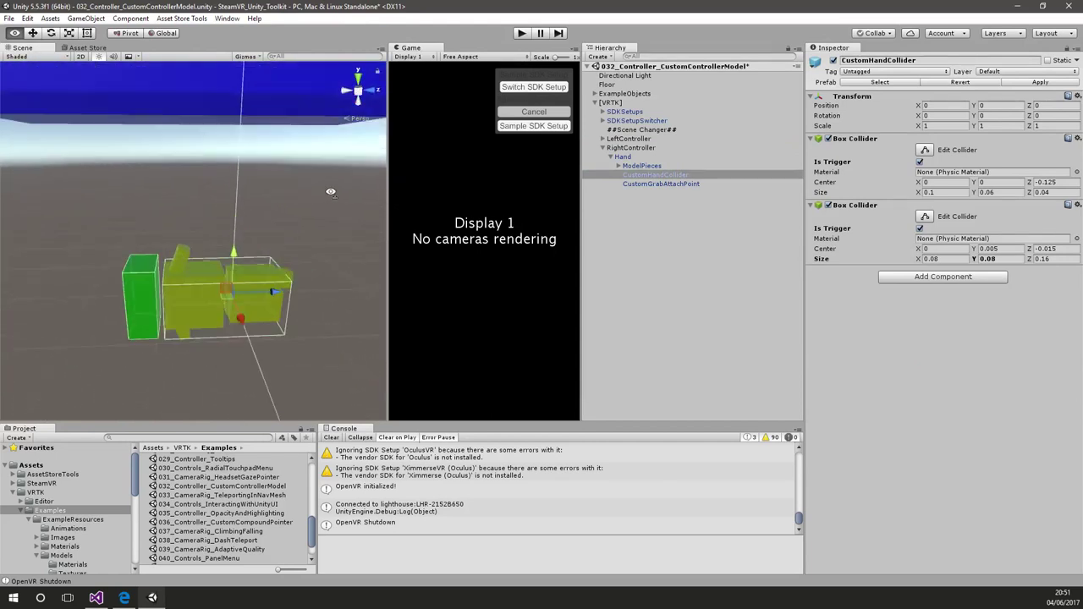
left_click(669, 184)
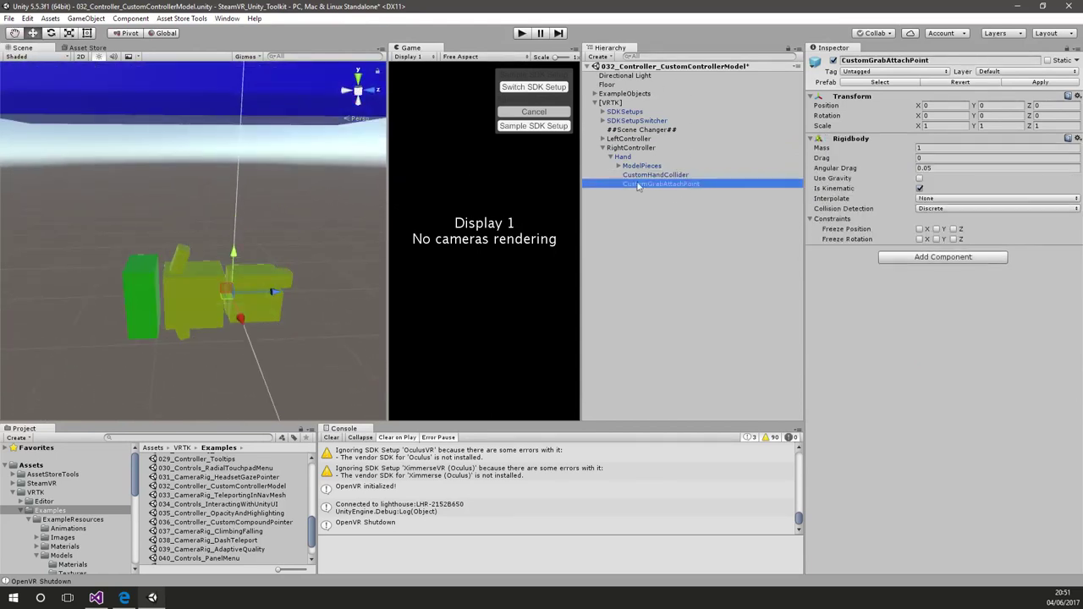
left_click_drag(253, 226, 153, 296, "alt")
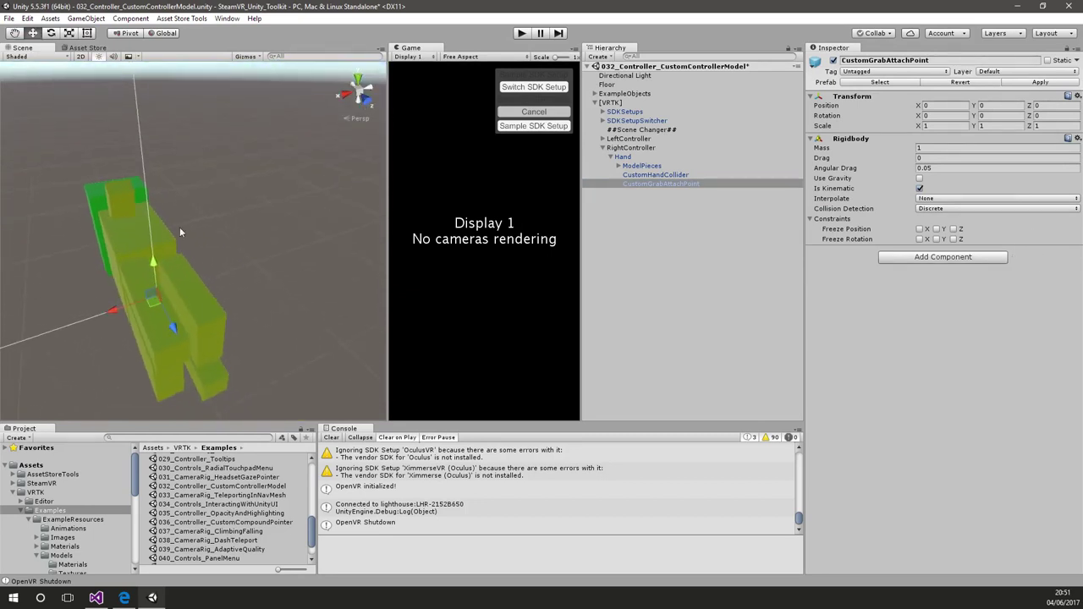
left_click_drag(179, 227, 946, 168, "alt")
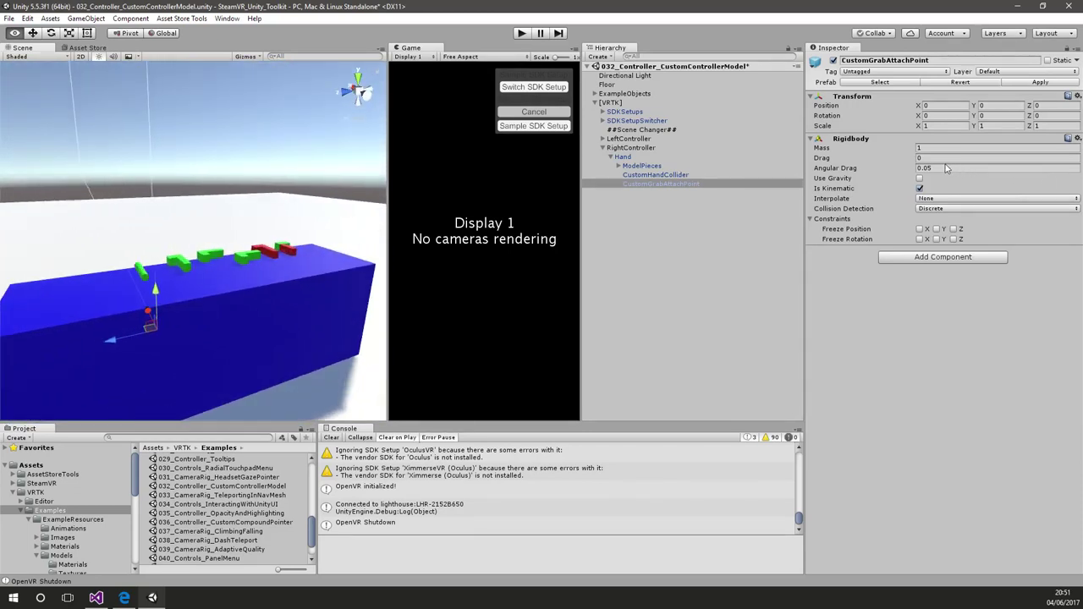
left_click_drag(209, 224, 114, 175, "alt")
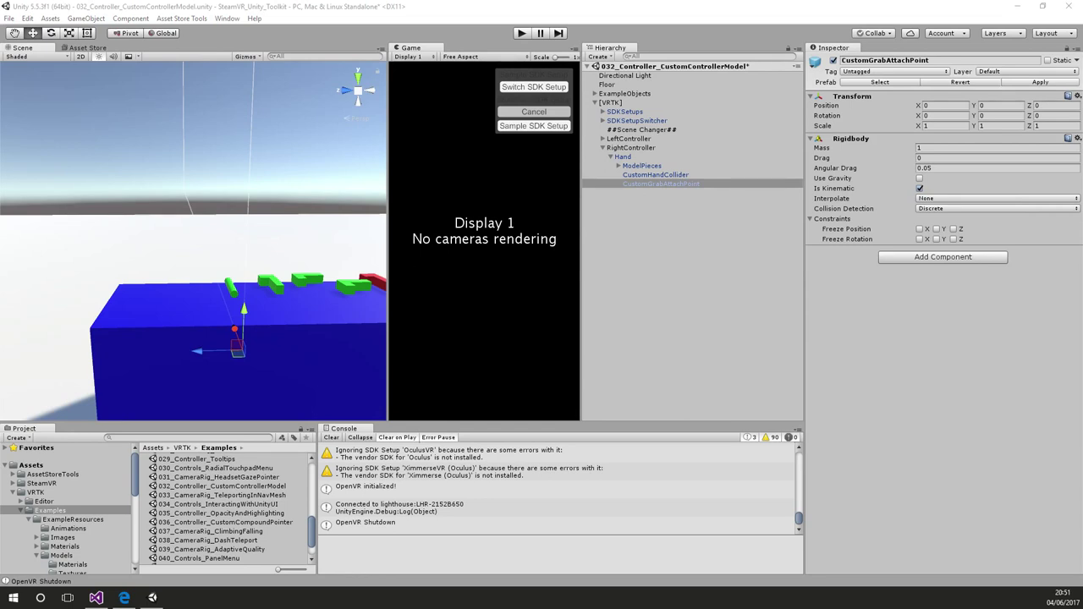
left_click(533, 5)
left_click_drag(312, 529, 317, 480)
Step: Open 005_Controller_BasicObjectGrabbing without saving, then select RightController under [VRTK] to add a component
double_click(247, 503)
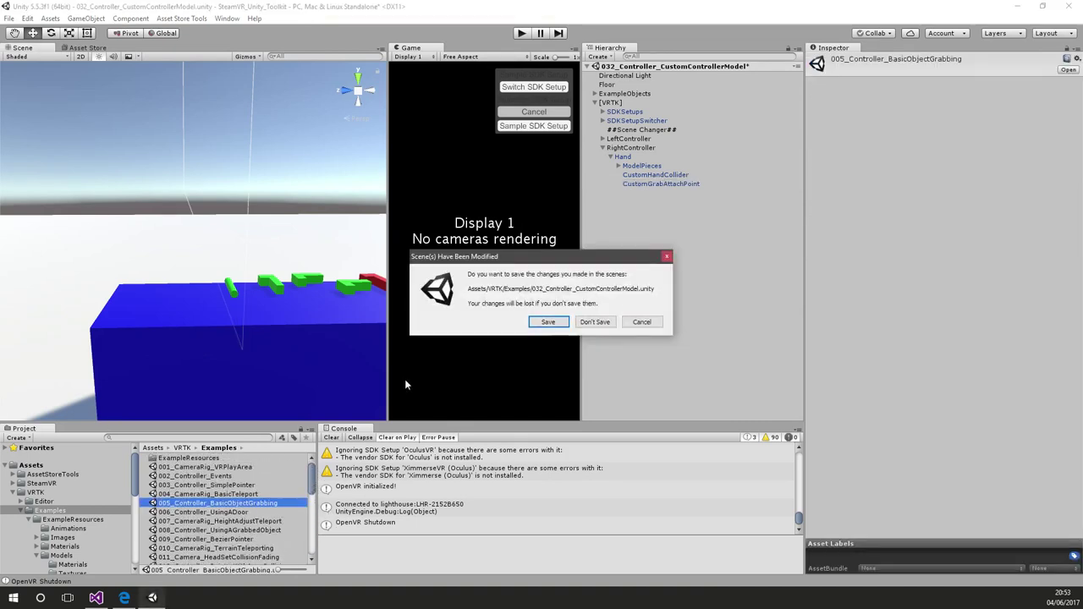
left_click(595, 322)
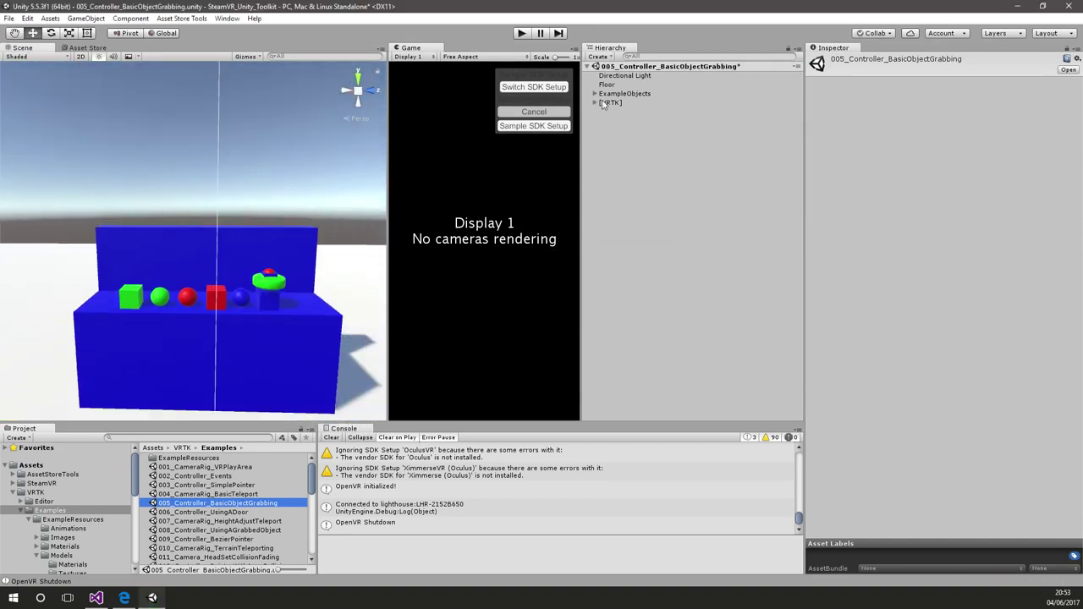
left_click(604, 105)
left_click(595, 102)
left_click(630, 147)
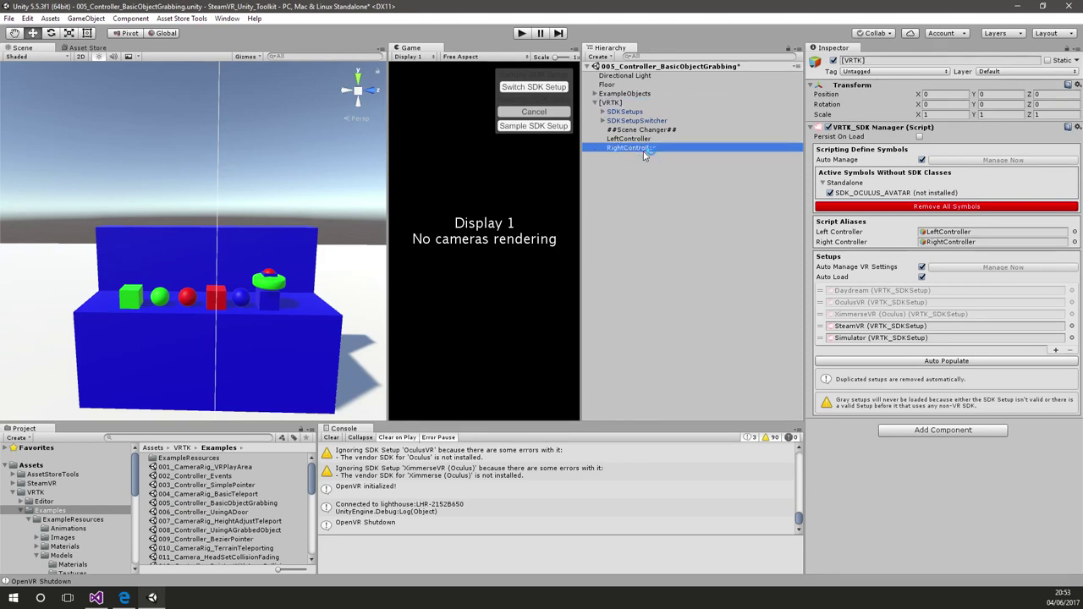
left_click(963, 465)
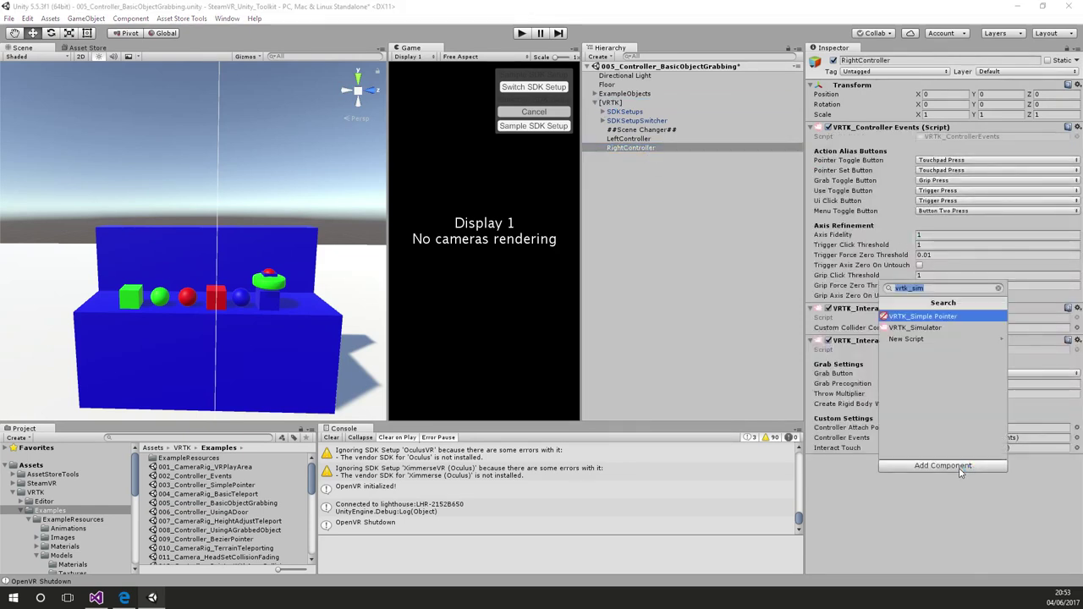
Step: Add the VRTK_Pointer component to RightController via the 'pointer' component search
type("pointer")
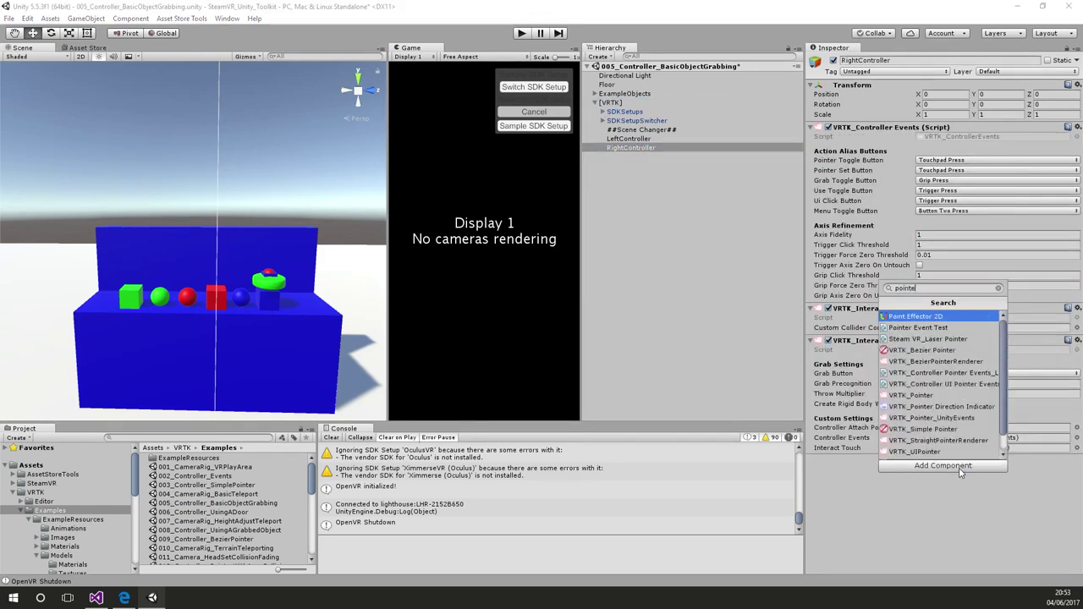
key("Down")
key("Down")
key("Down")
key("Down")
key("Down")
key("Down")
key("Return")
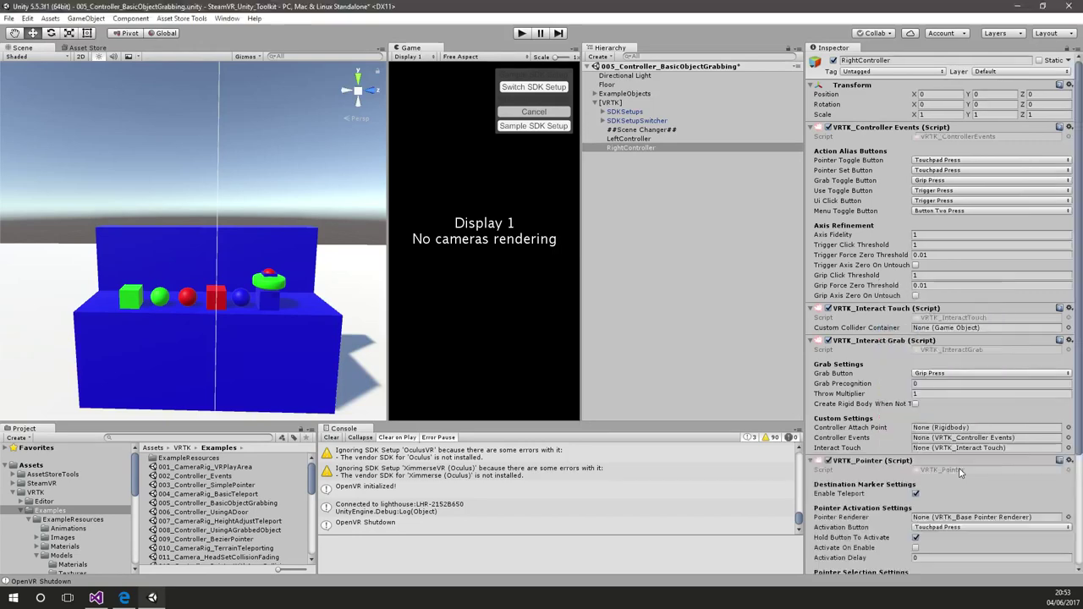
Step: Add a VRTK_StraightPointerRenderer as the Pointer Renderer, enabling Interact With Objects and Grab To Pointer Tip
scroll(882, 416, "down", 3)
left_click(940, 560)
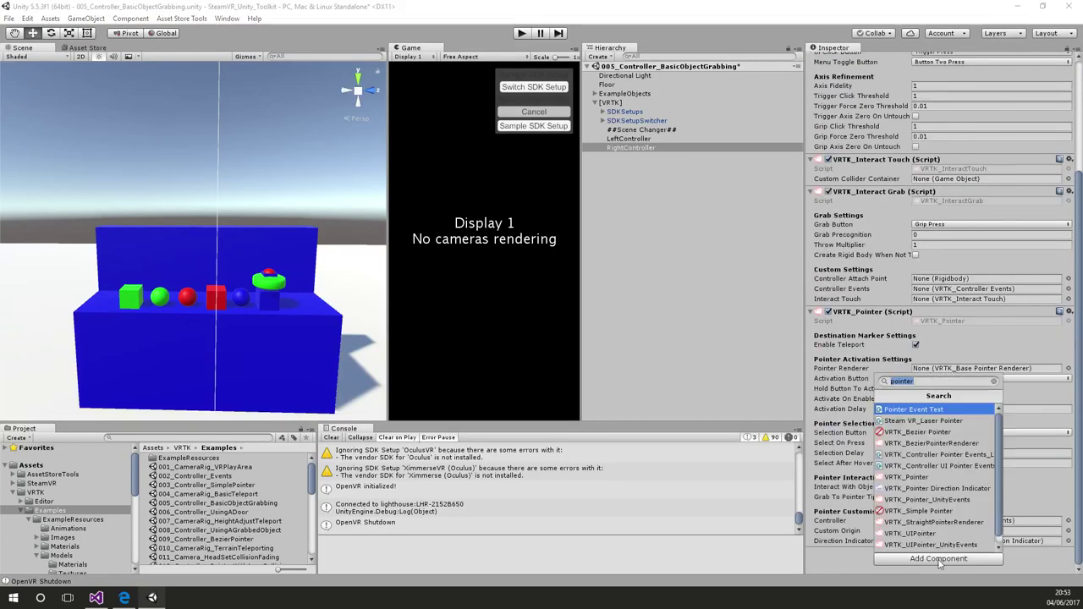
left_click(975, 522)
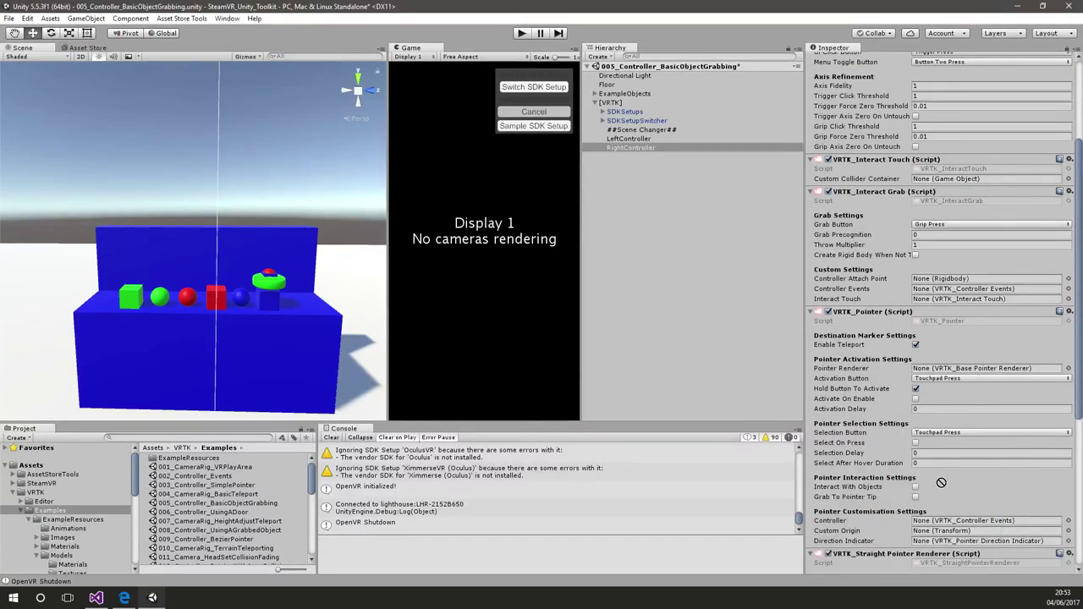
left_click_drag(957, 373, 956, 369)
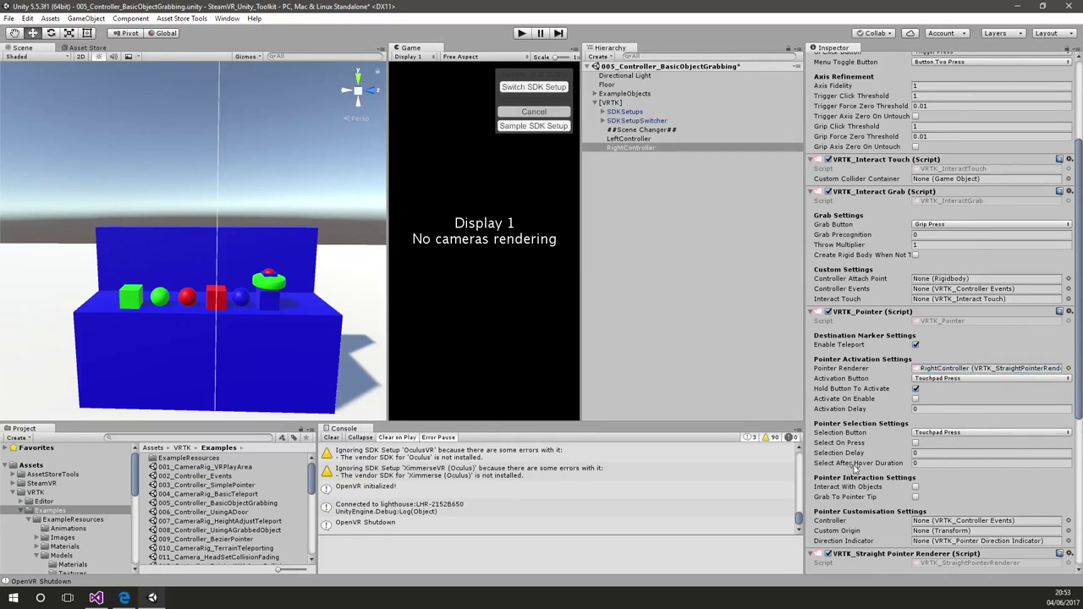
left_click(916, 487)
left_click(916, 496)
scroll(894, 403, "down", 5)
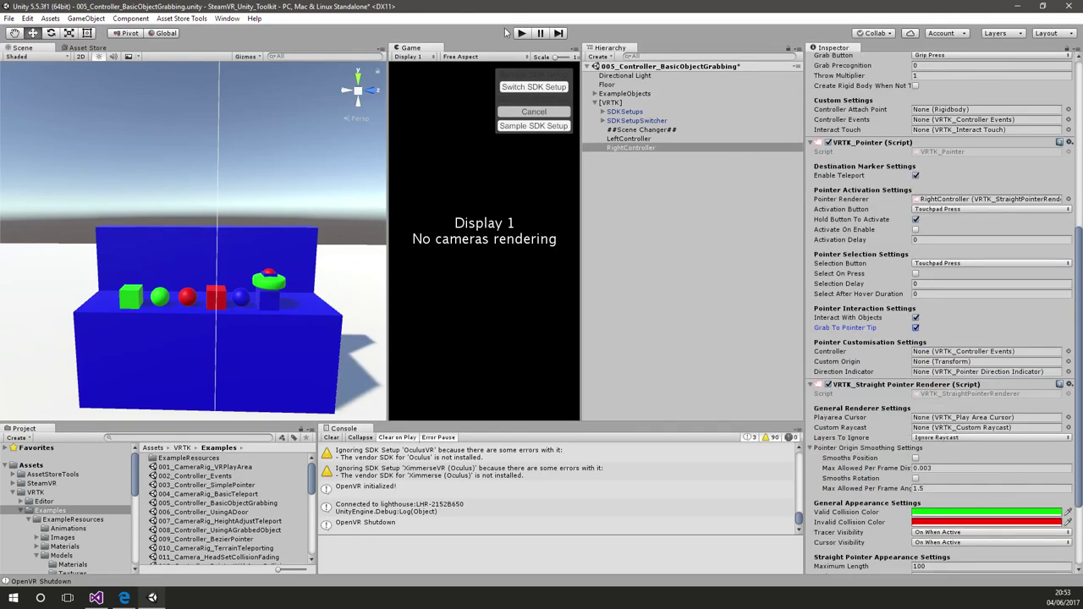
left_click(521, 34)
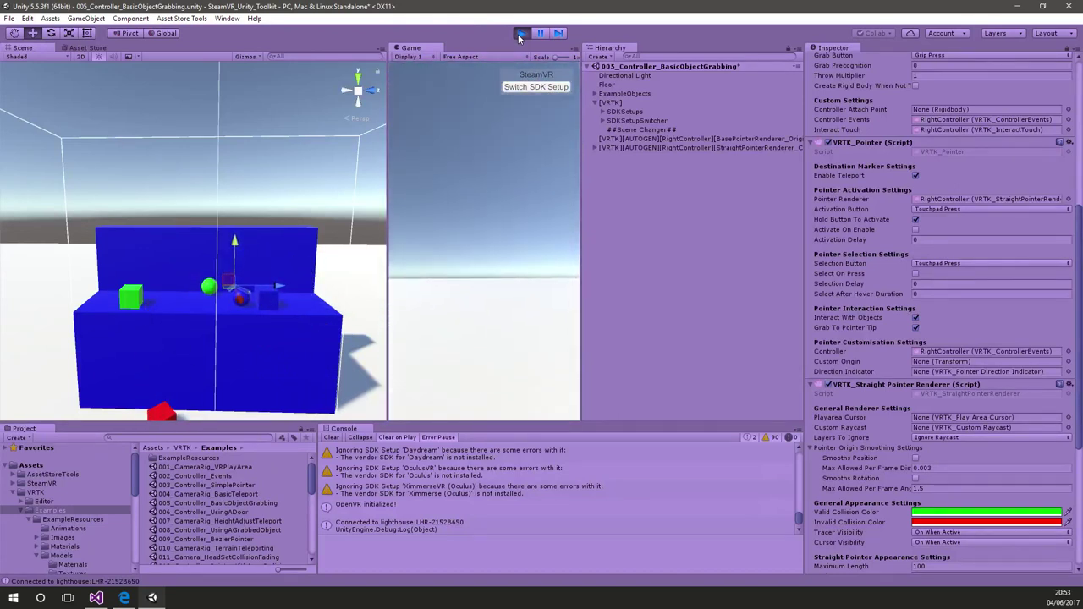
left_click(520, 34)
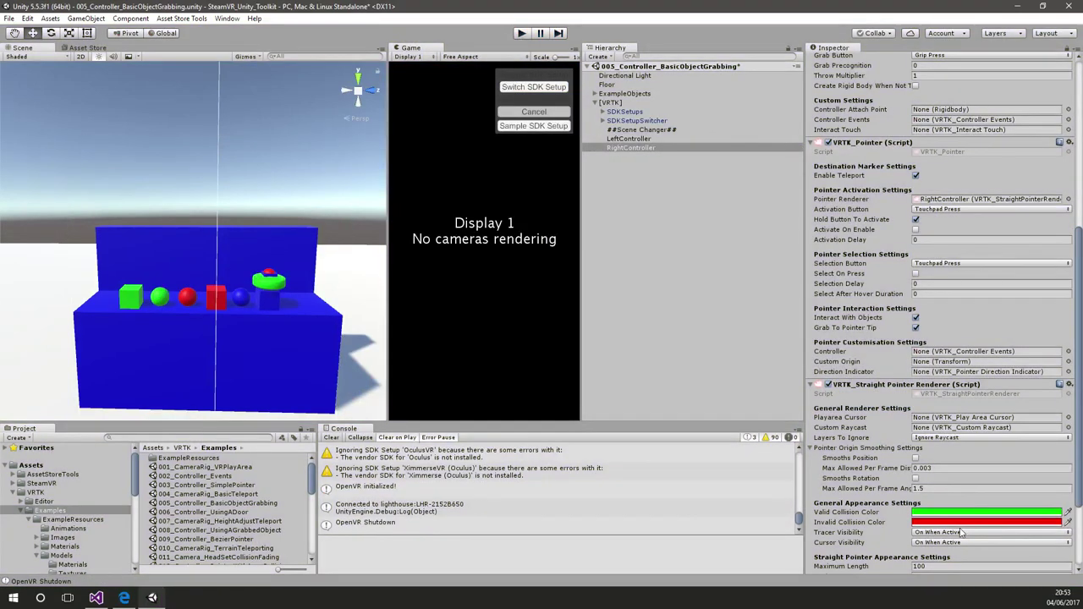
Step: Set the Straight Pointer Renderer's Tracer Visibility to Always Off and play-test the scene
left_click(962, 532)
left_click(962, 567)
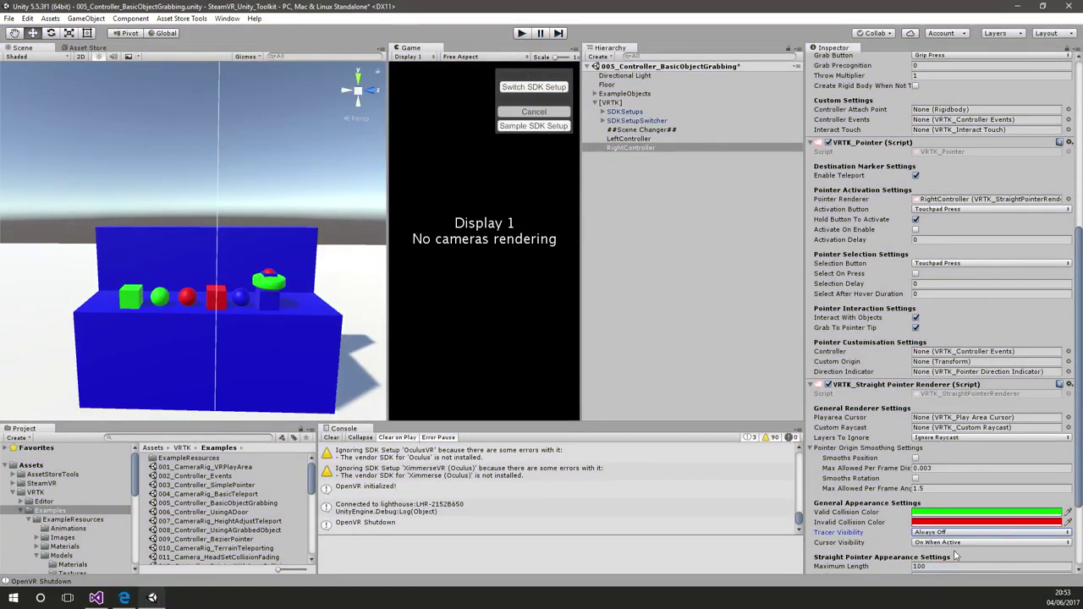
left_click(521, 34)
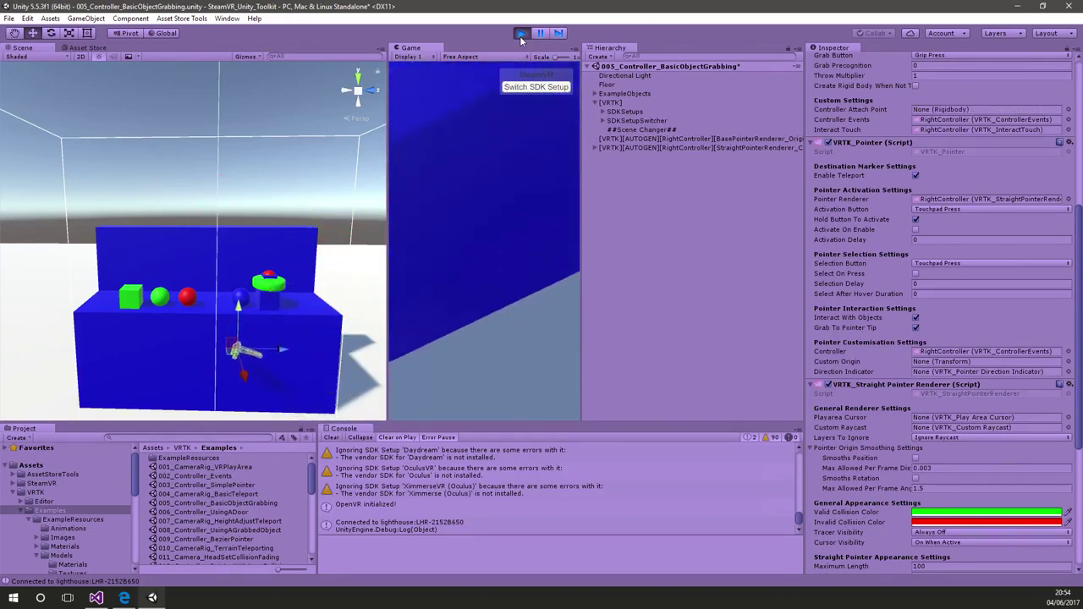
left_click(521, 34)
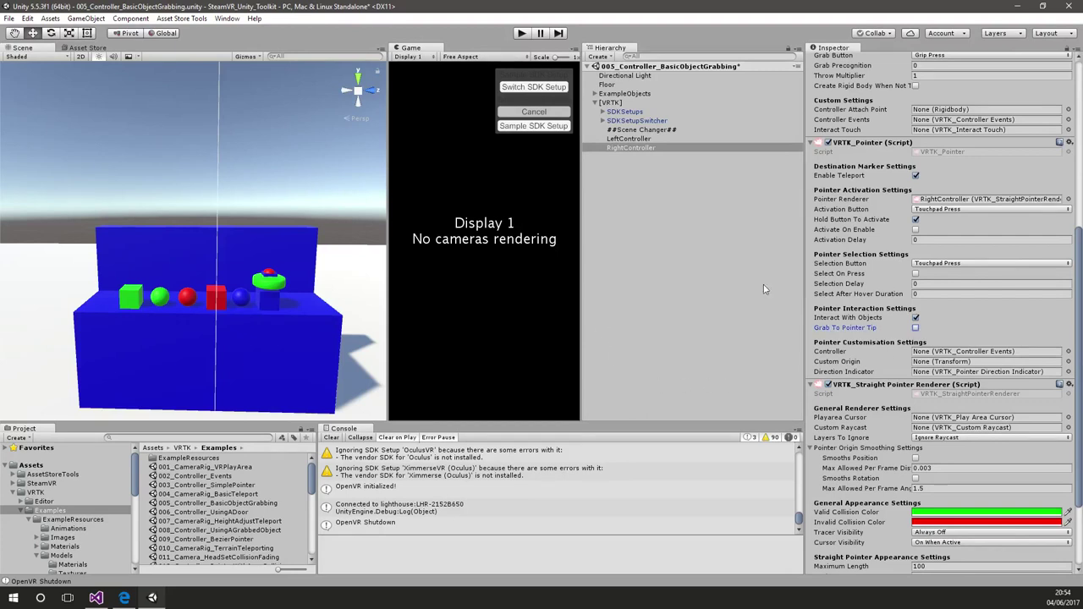
left_click(940, 542)
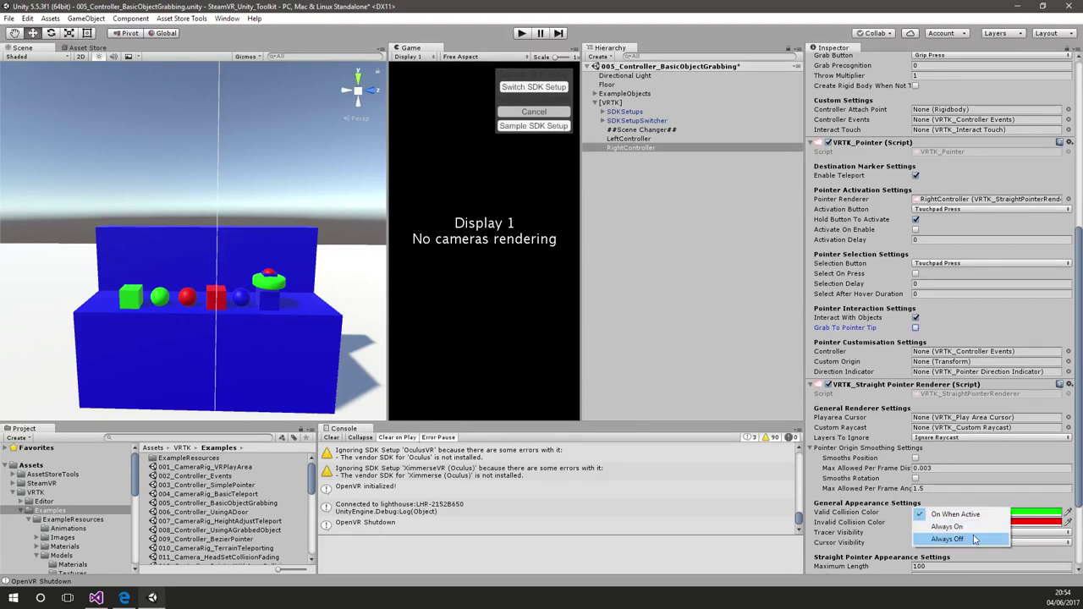
Step: Set Cursor Visibility to Always Off as well and run another play test
left_click(975, 539)
left_click(522, 34)
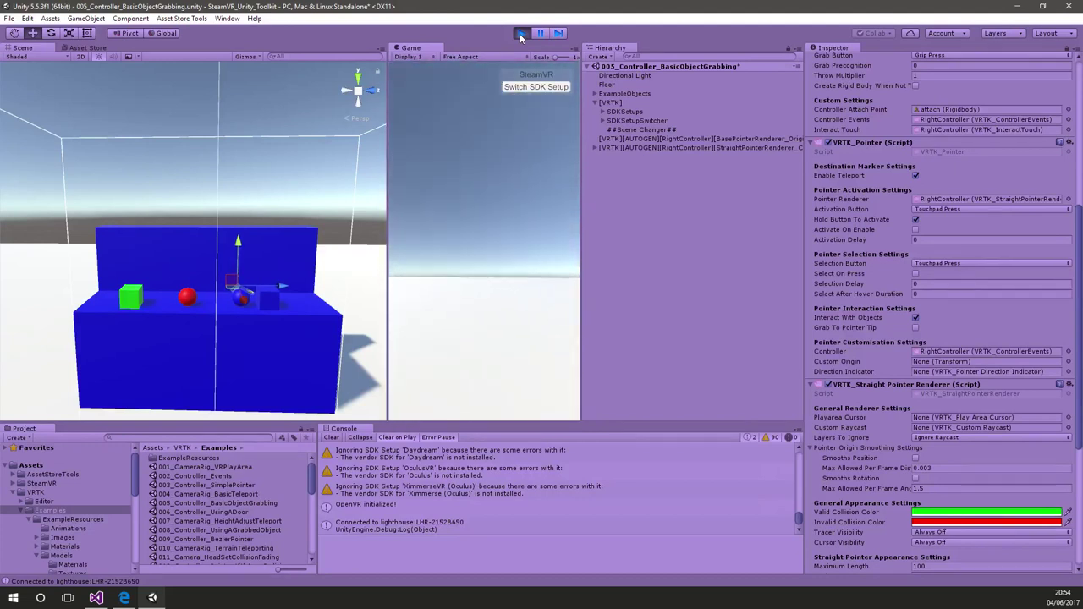
left_click(521, 33)
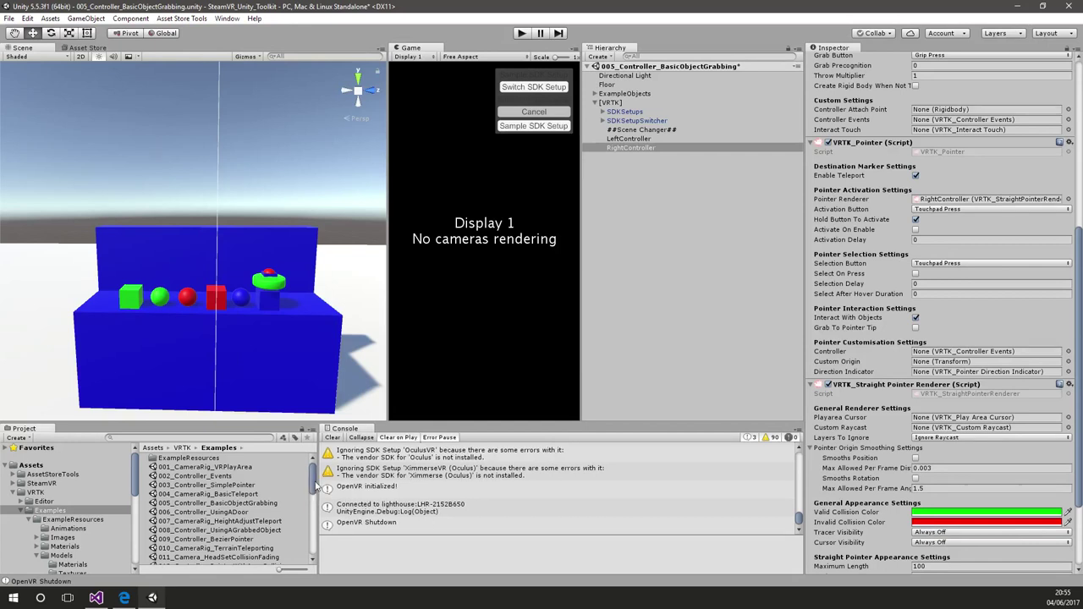
Step: Open 044_CameraRig_RestrictedTeleportZones, answering the save prompt, and run it in play mode
left_click_drag(313, 484, 315, 552)
double_click(254, 560)
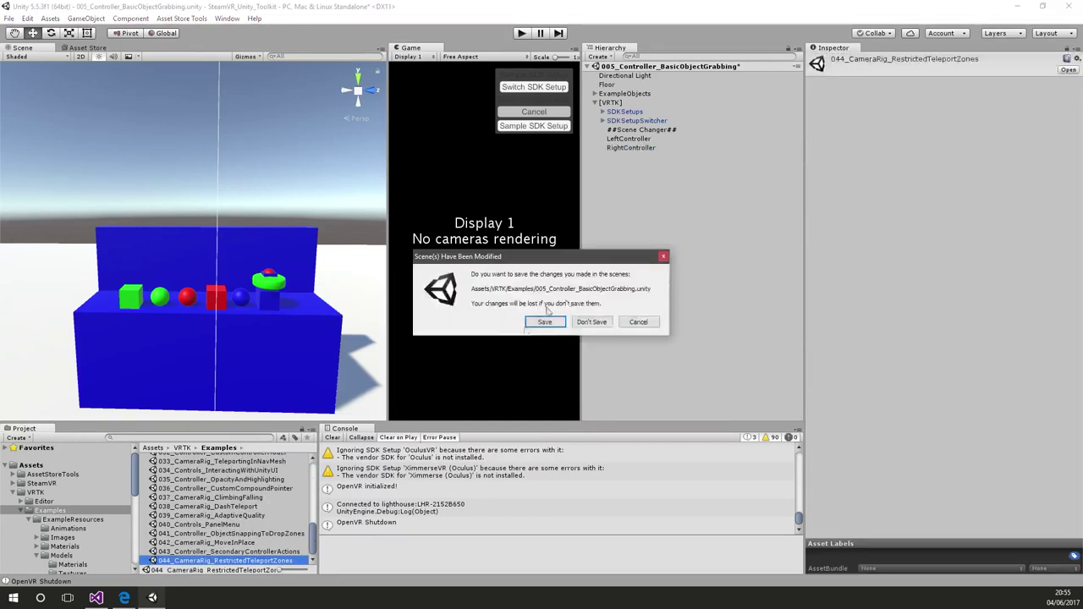
left_click(548, 322)
scroll(296, 292, "down", 3)
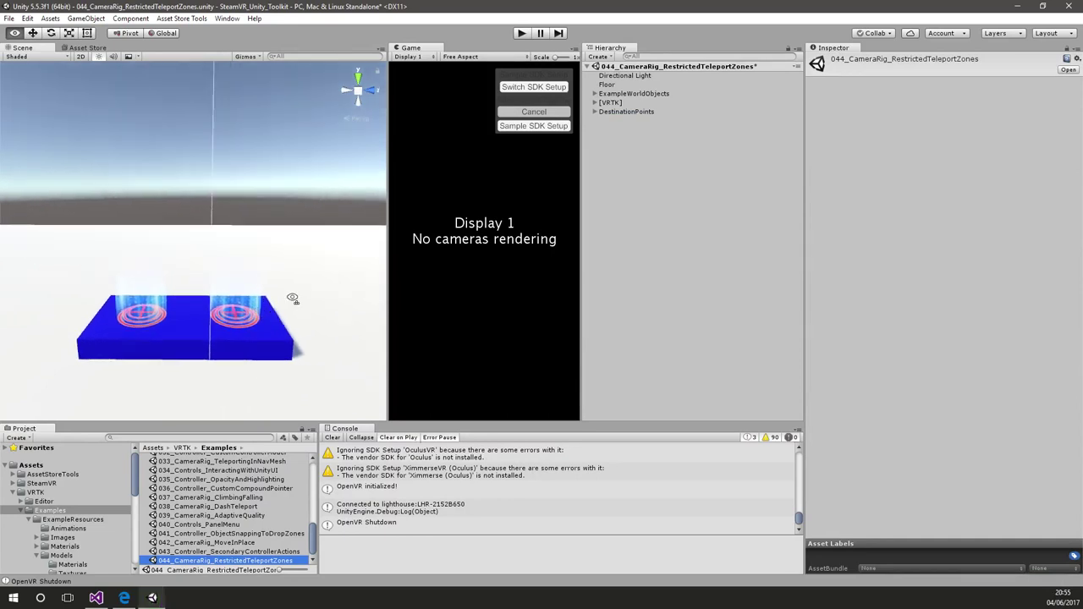
left_click(522, 33)
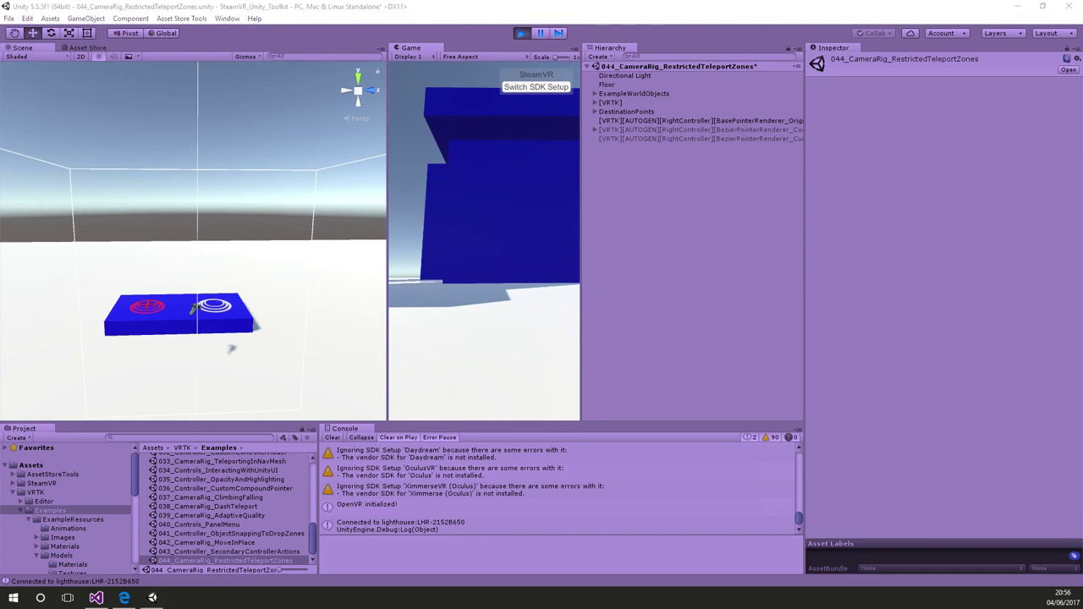
Step: Select the teleport ring's parent DestinationPoint (8) and change its Sphere Collider radius from 0.5 to 1
left_click(505, 5)
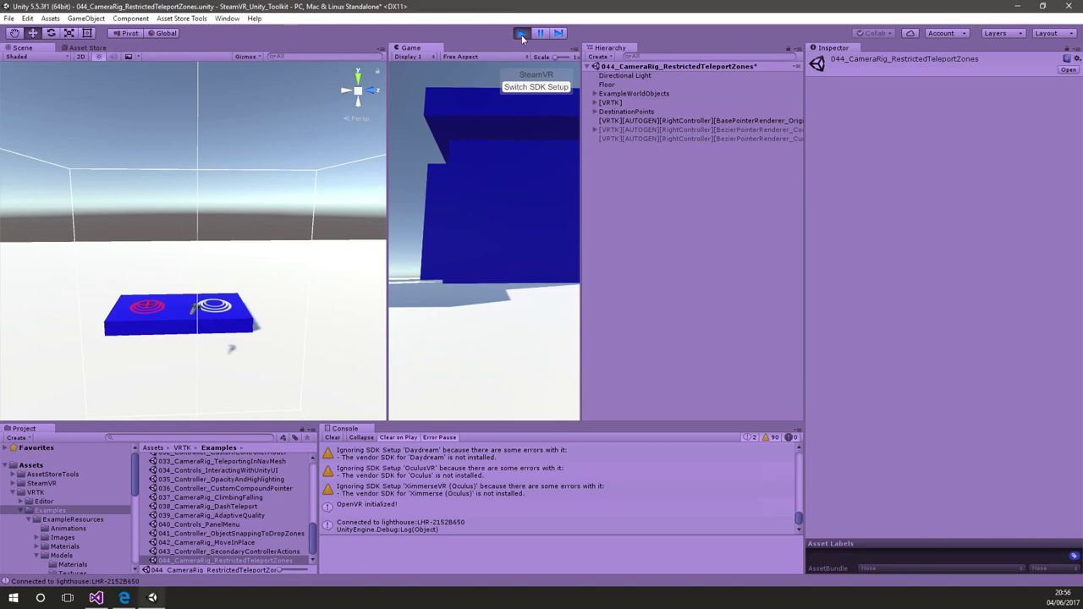
right_click_drag(248, 227, 319, 161)
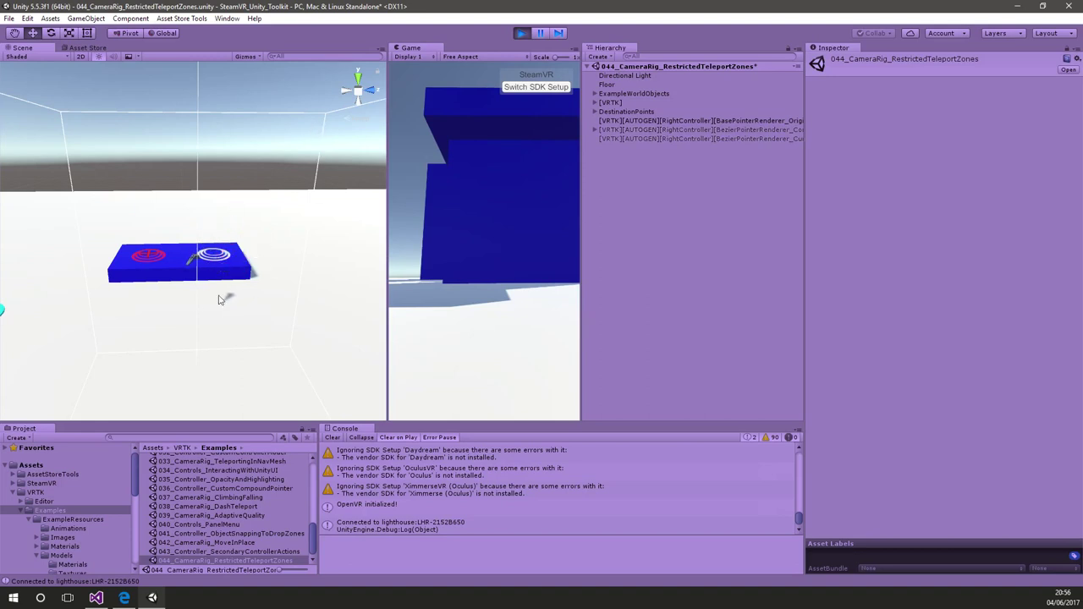
left_click(215, 261)
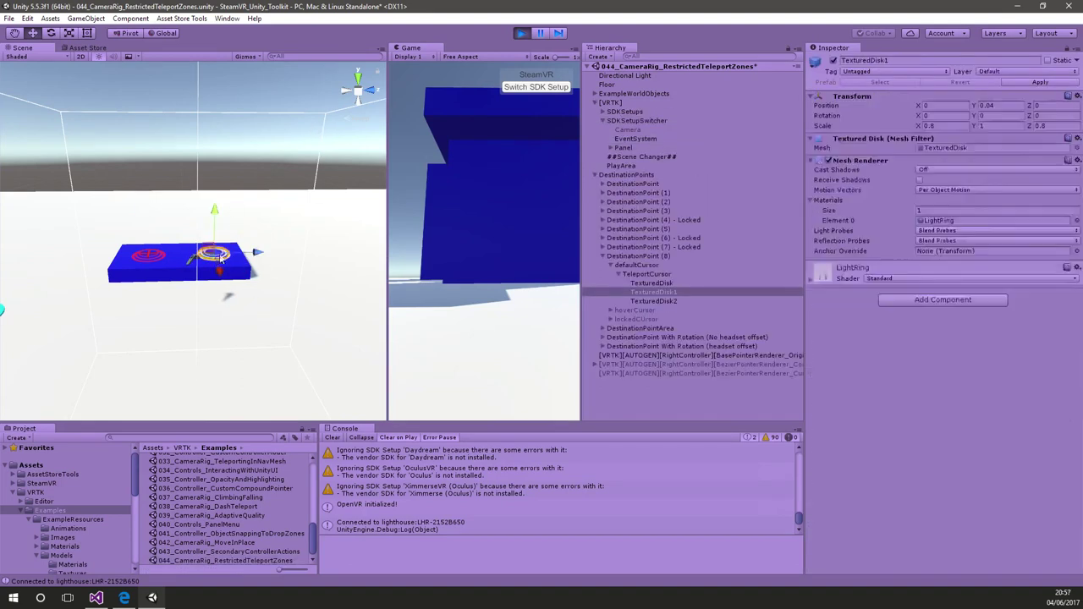
left_click(643, 256)
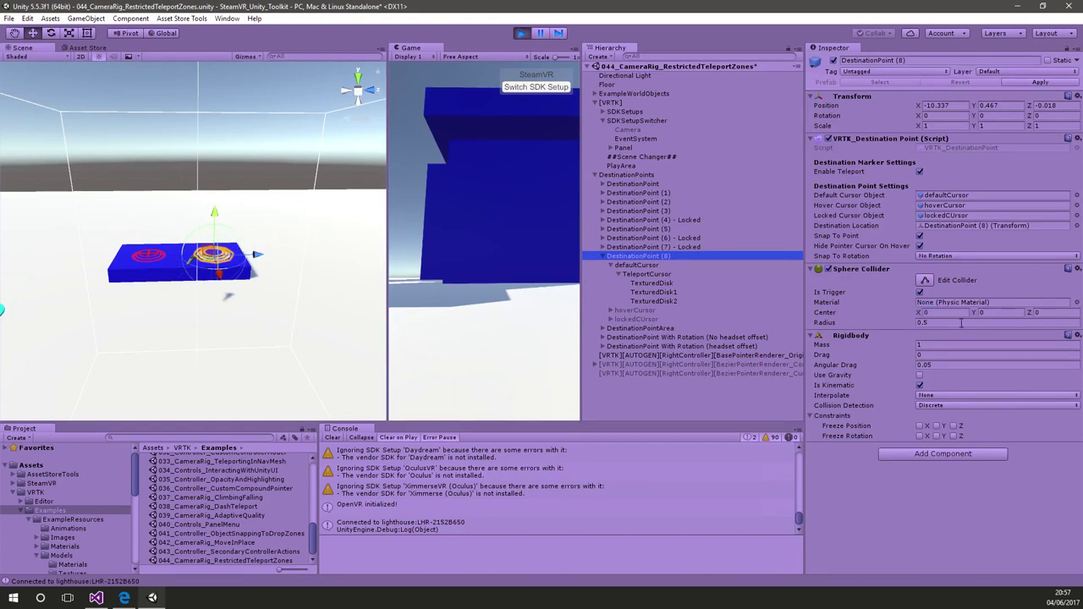
left_click(961, 322)
type("2")
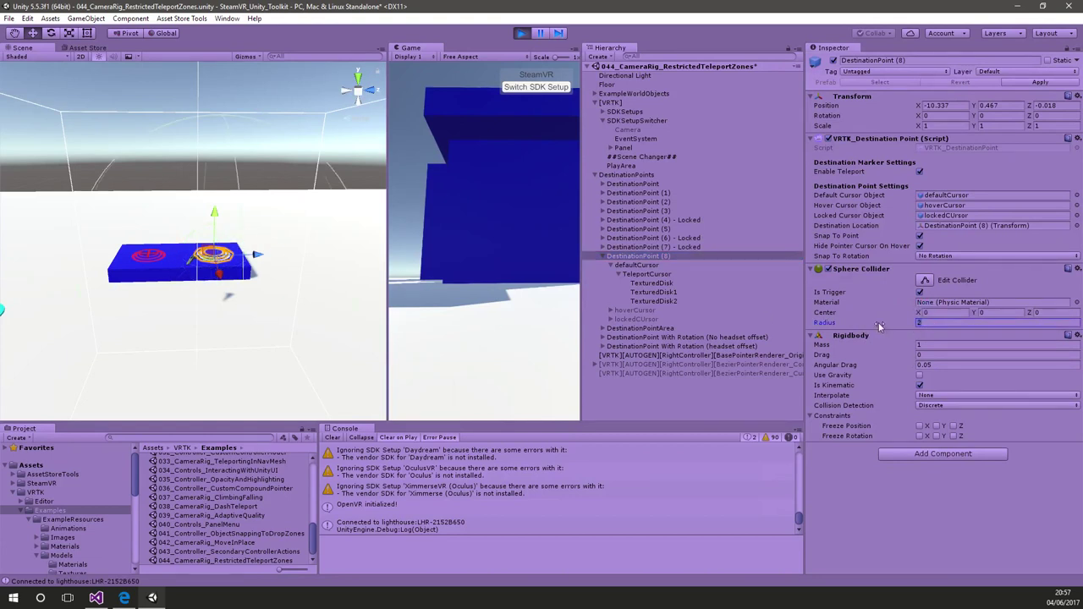
key("BackSpace")
type("1")
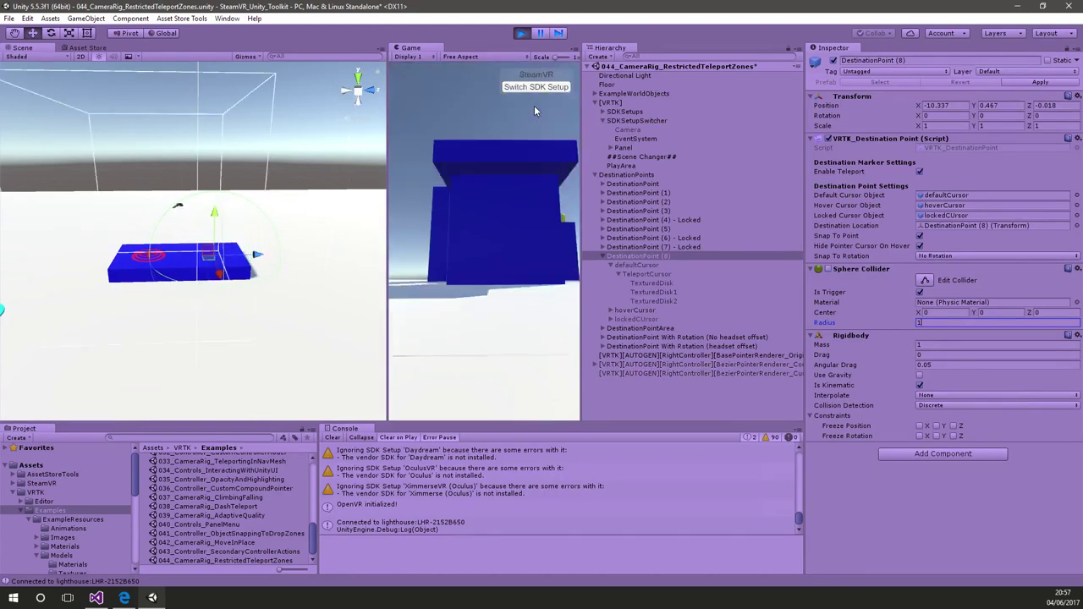
Step: Stop the restricted-teleport play test, returning the scene to edit mode
left_click(521, 33)
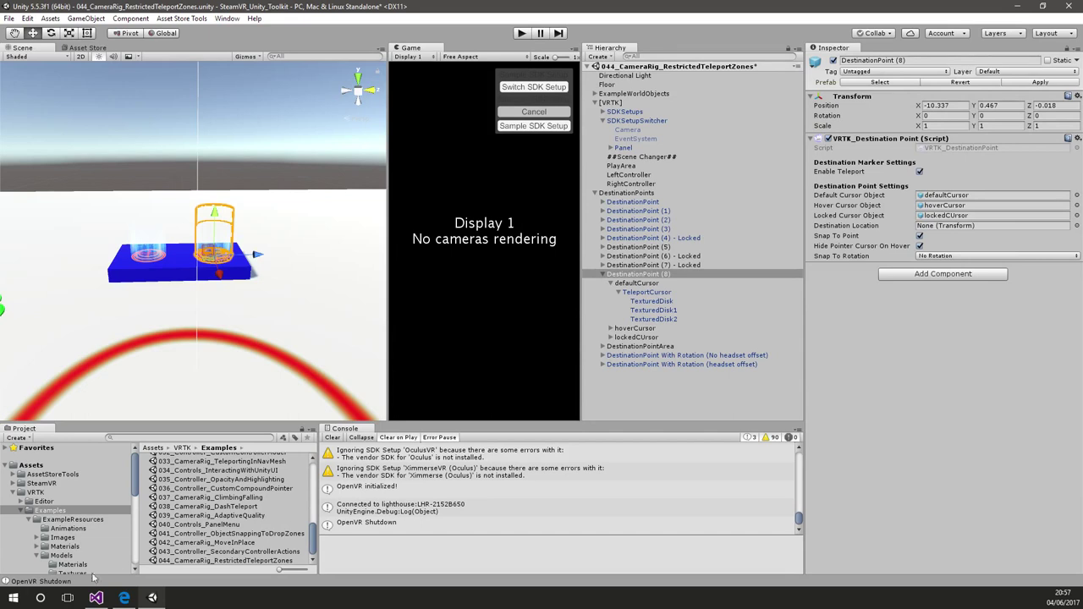
scroll(263, 538, "up", 2)
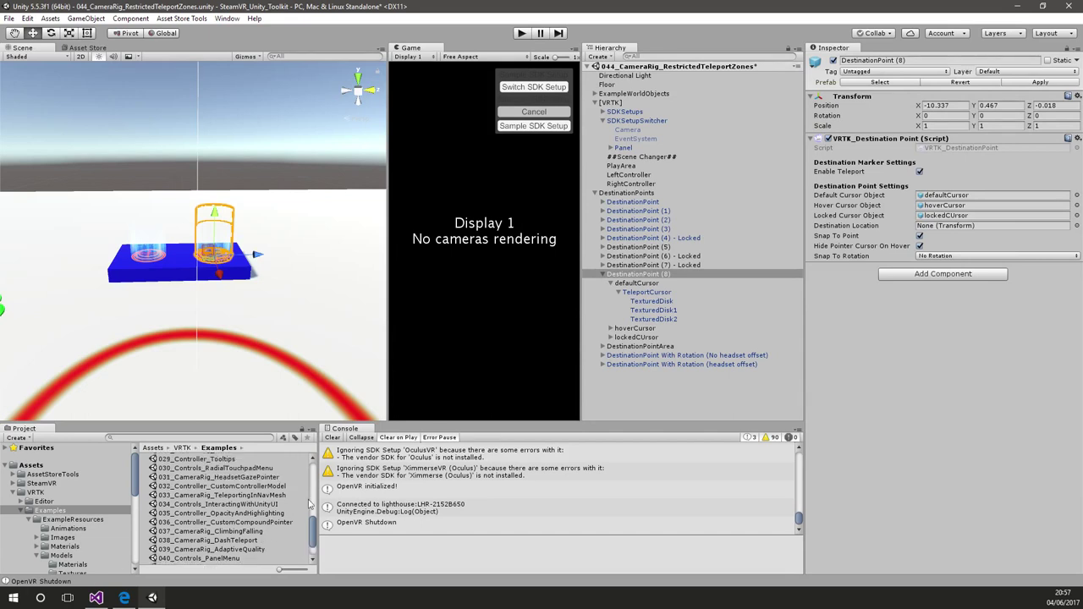
Step: Save the current scene and open 033_CameraRig_TeleportingInNavMesh
double_click(275, 494)
left_click(552, 323)
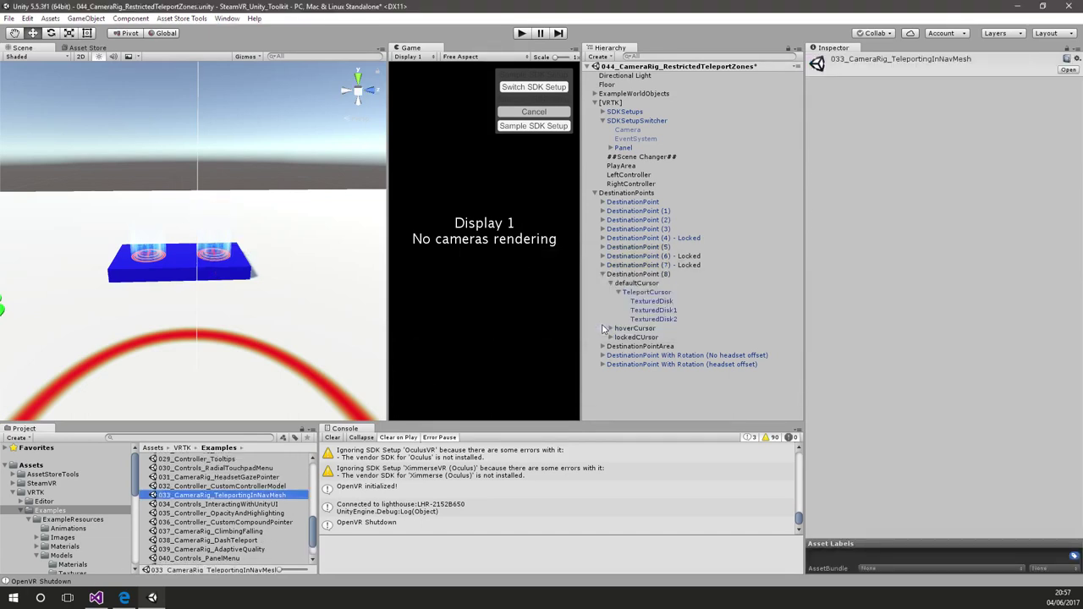
right_click_drag(203, 315, 491, 356)
Step: Select [VRTK] and show the Navigation window to inspect the baked NavMesh overlay
left_click(614, 112)
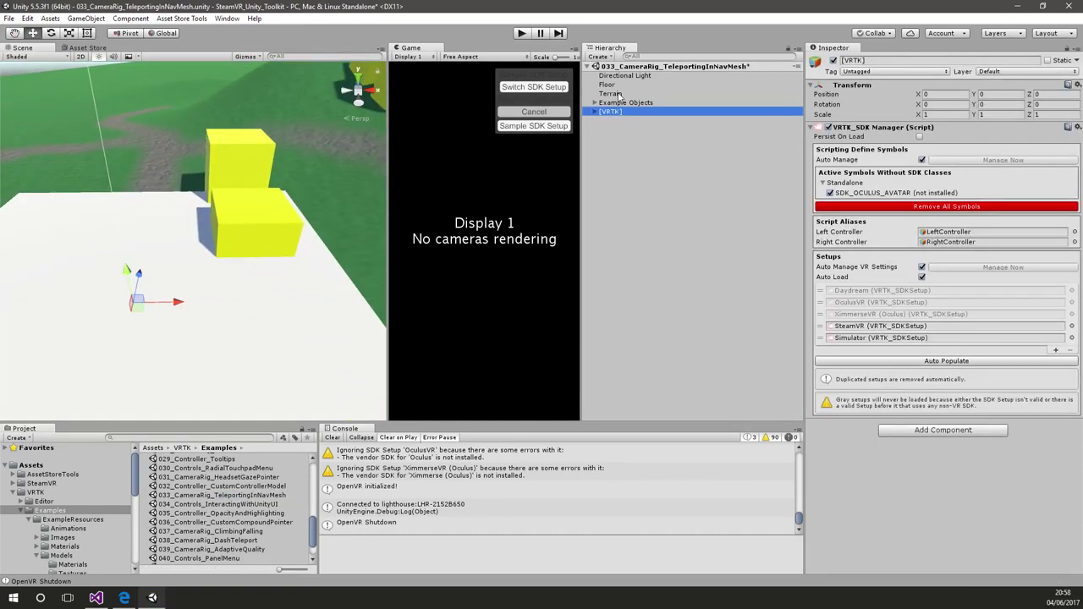
left_click(227, 19)
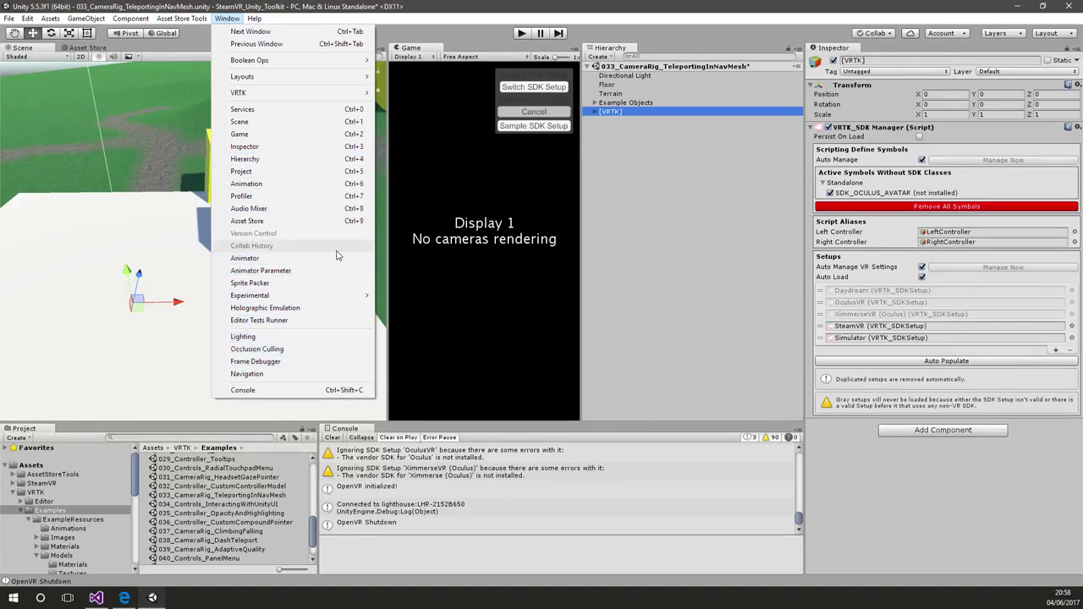
left_click(337, 373)
right_click_drag(273, 192, 305, 256)
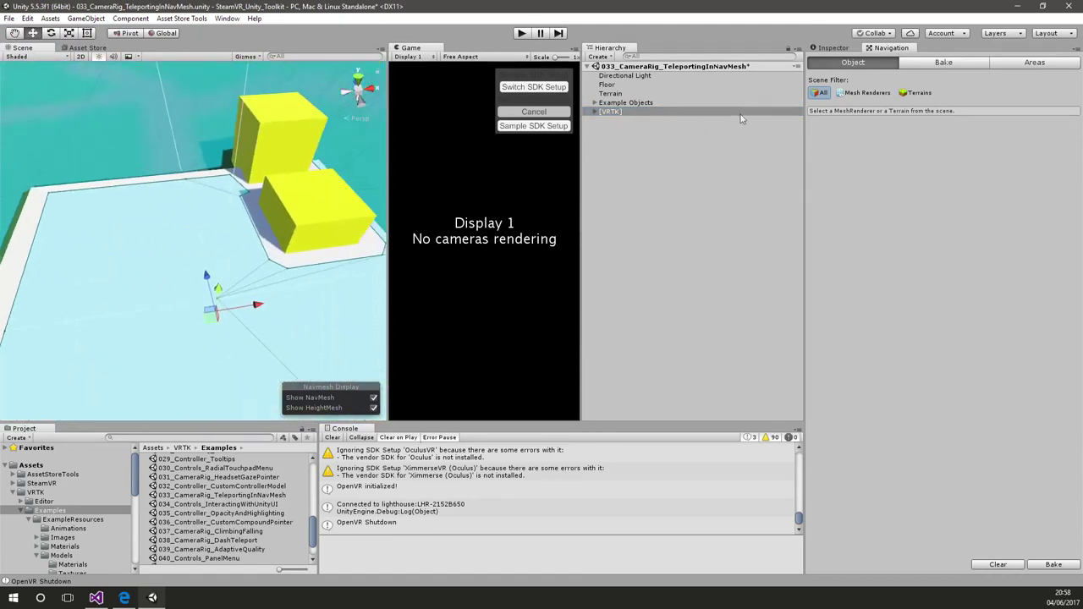
Step: Expand [VRTK] and show PlayArea's Body Physics and Height Adjust Teleport settings in the Inspector
left_click(596, 111)
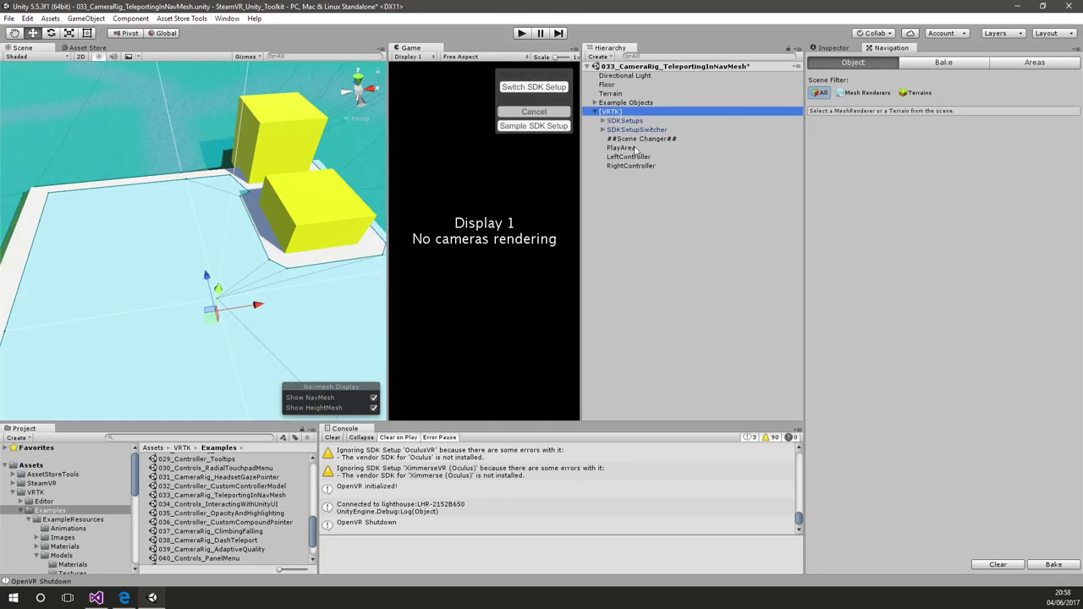
left_click(622, 147)
left_click(829, 48)
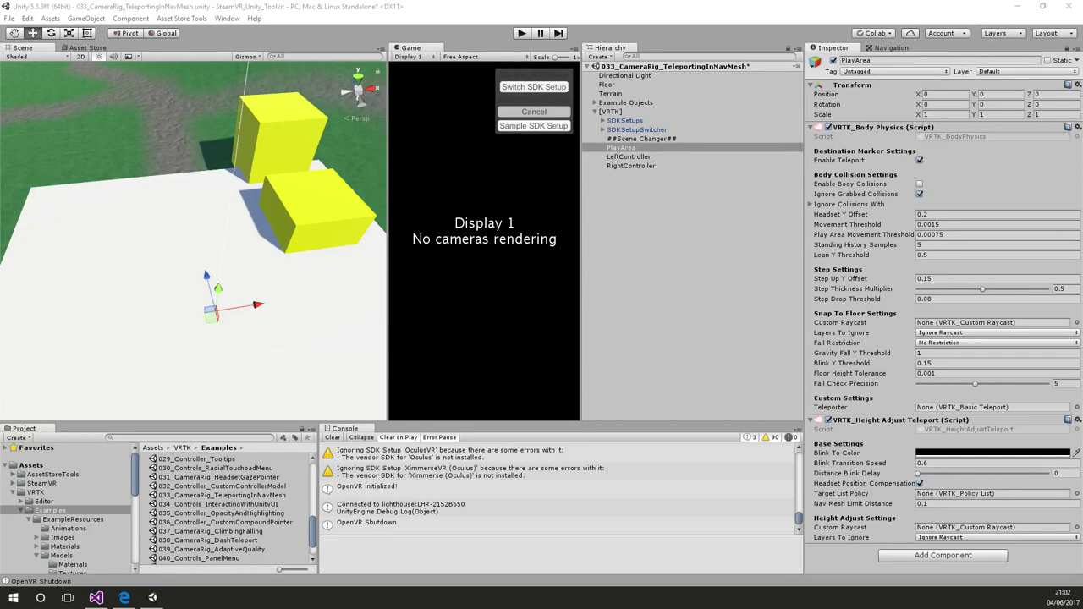
Step: Open the 007_CameraRig_HeightAdjustTeleport scene, discarding the current scene's unsaved changes
left_click_drag(315, 533, 318, 489)
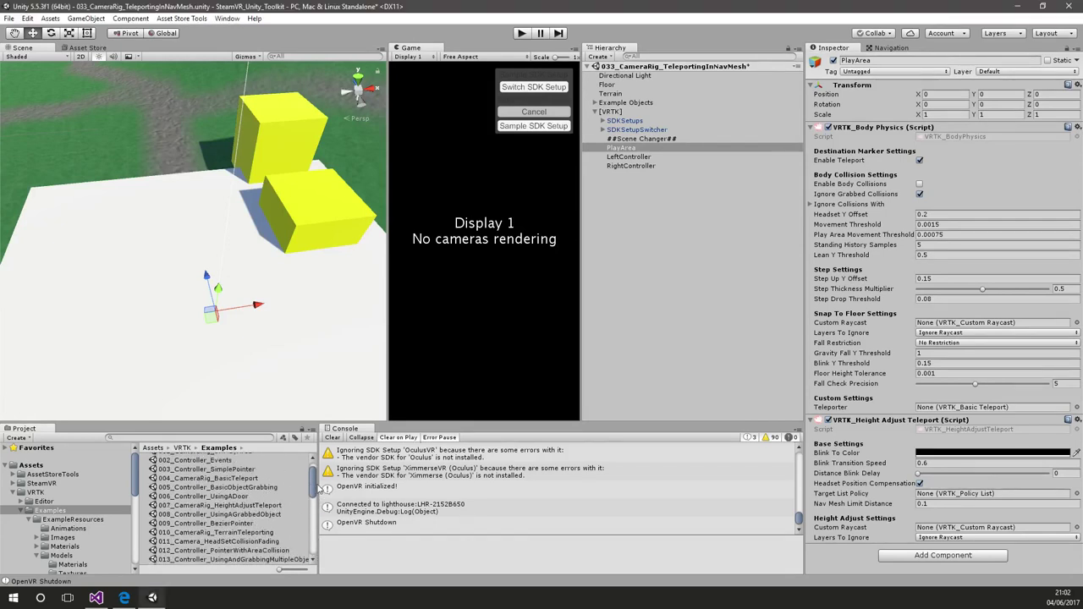
double_click(273, 506)
left_click(598, 320)
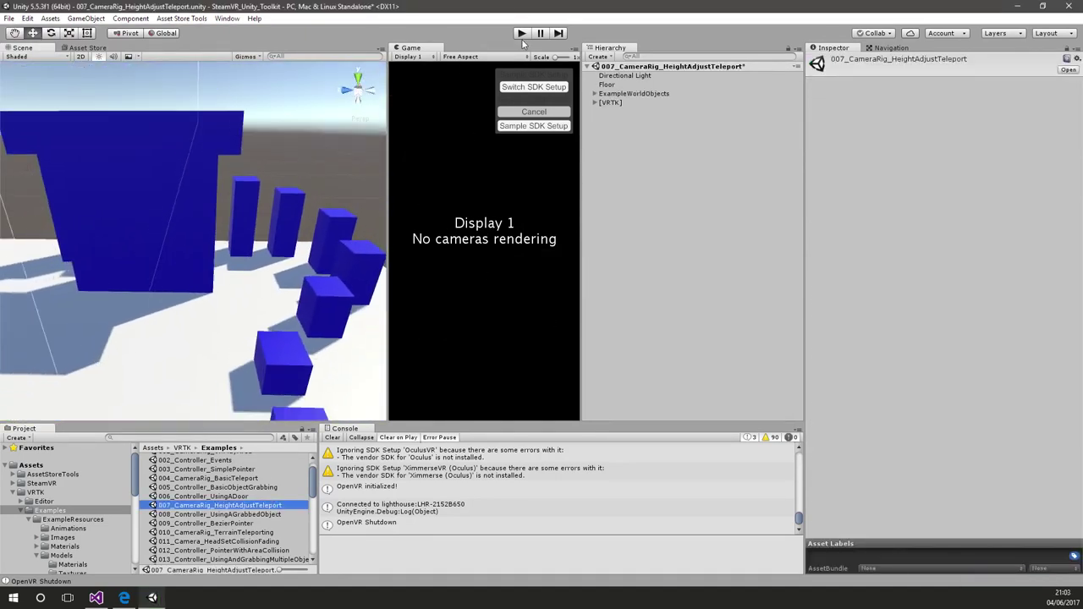
Step: Play-test the 007 scene, stop it, and open 009_Controller_BezierPointer
left_click(521, 34)
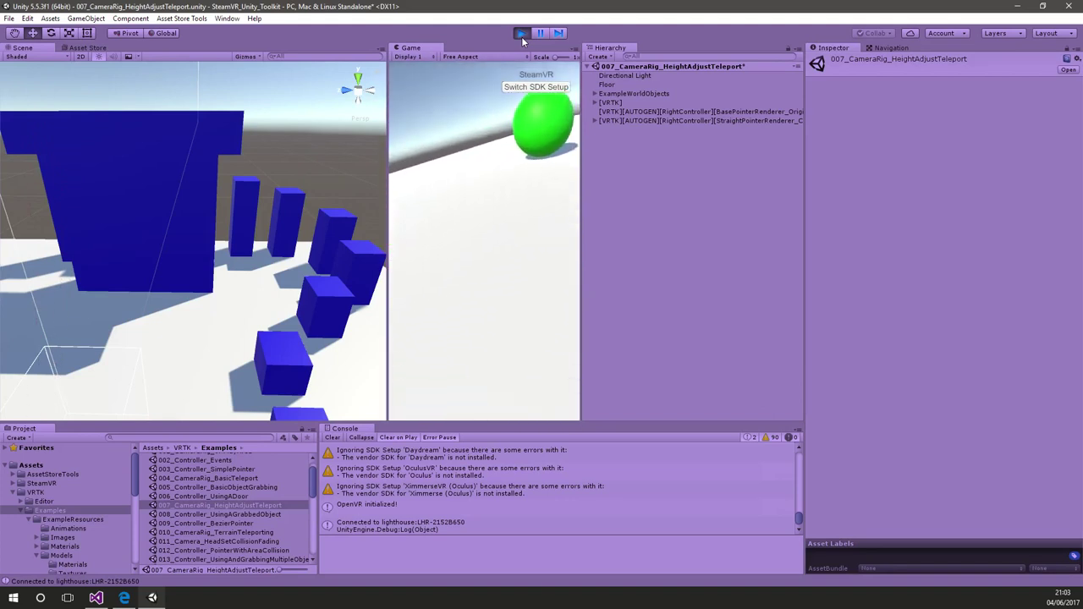
left_click(521, 36)
double_click(205, 523)
Step: Discard the previous scene's changes, then play-test and stop the Bezier pointer scene
left_click(603, 324)
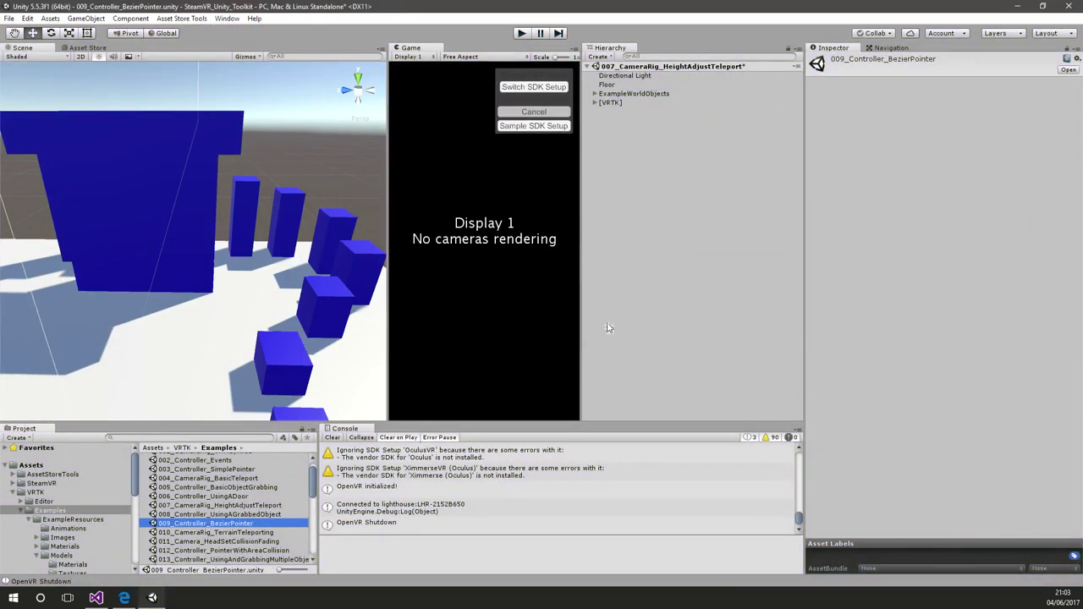
left_click(521, 34)
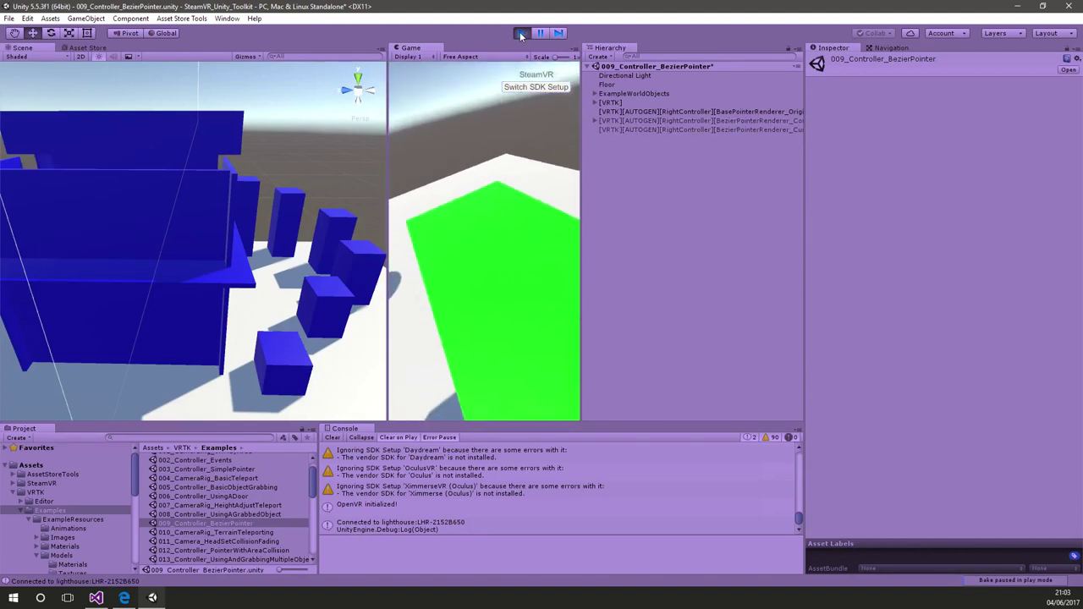
left_click(521, 34)
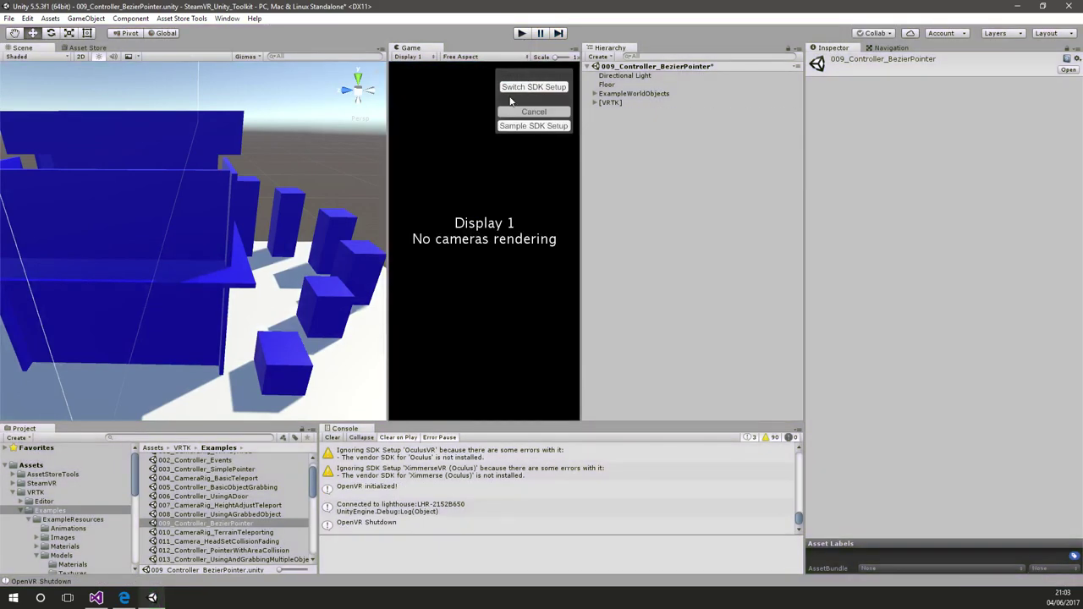
Step: Expand [VRTK], select RightController and bring its Bezier Pointer Renderer settings into view
left_click(594, 102)
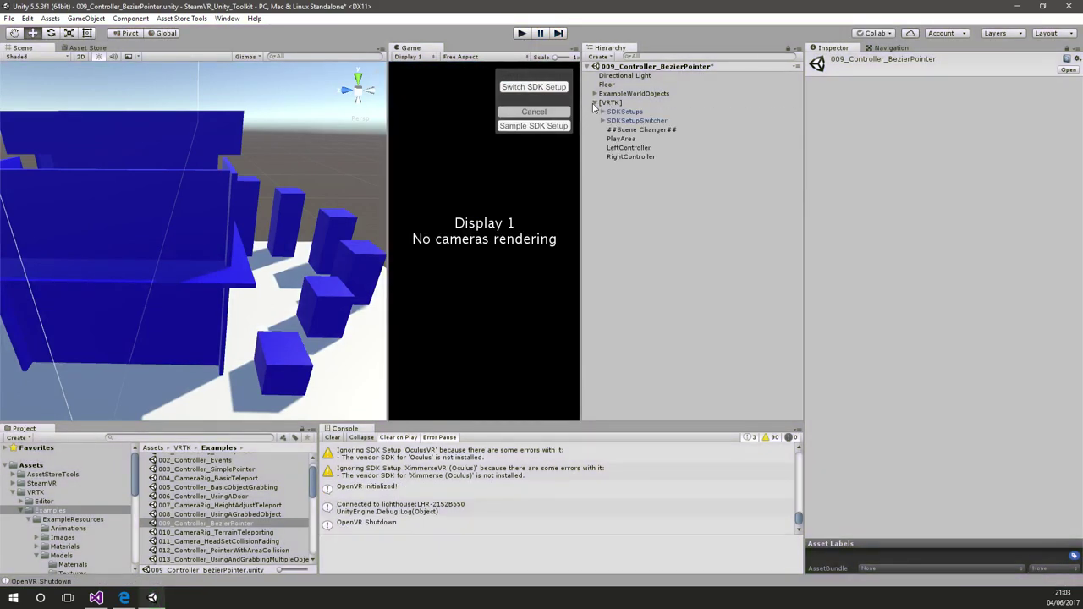
left_click(622, 138)
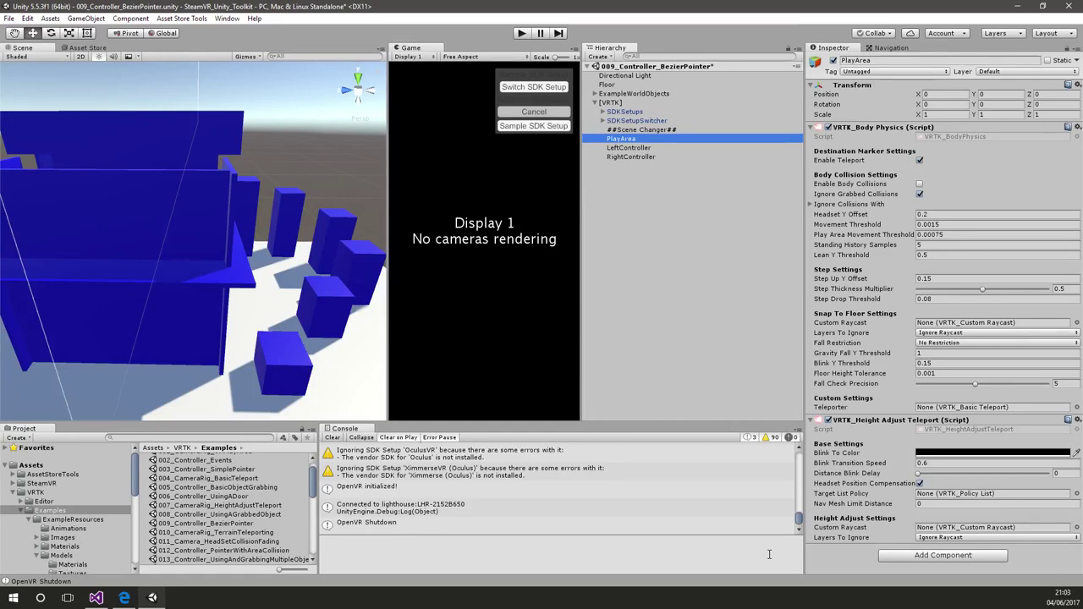
left_click(627, 158)
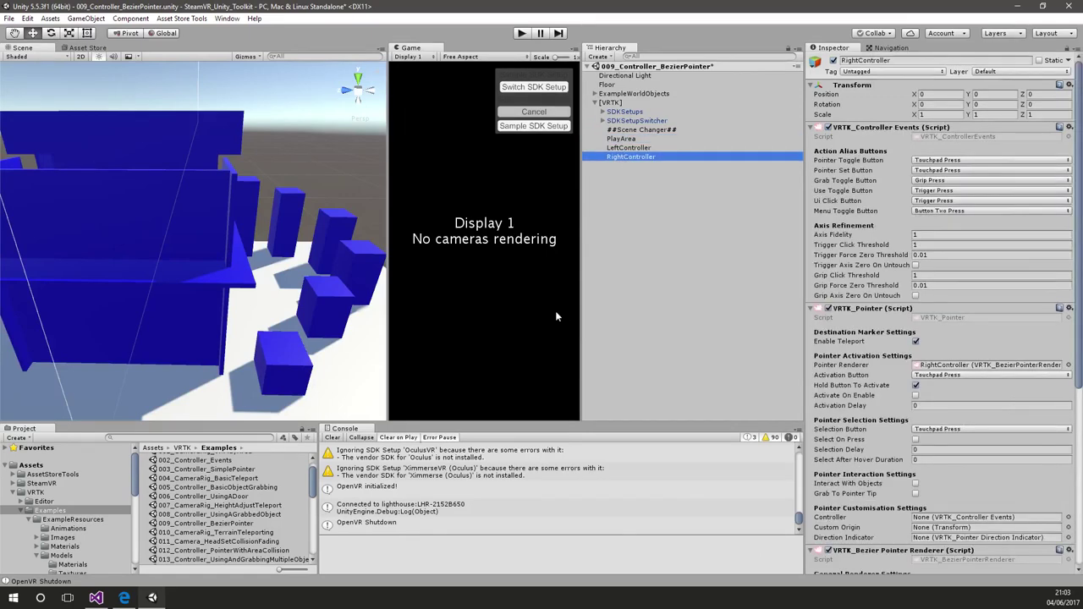
scroll(840, 320, "down", 5)
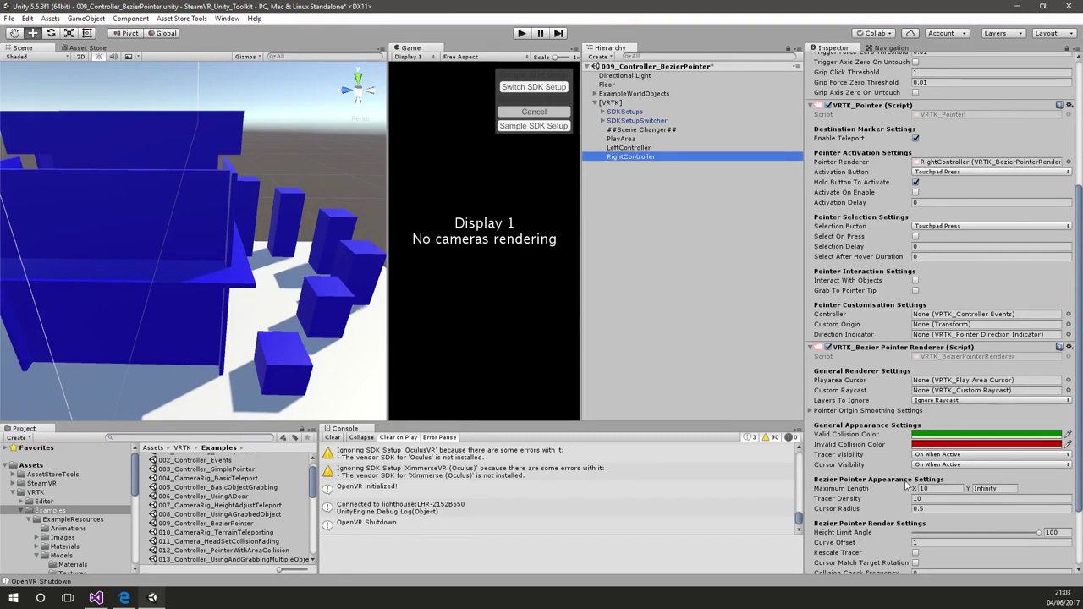
Step: Set the pointer's Maximum Length Y to 5 and play-test it
left_click(1003, 488)
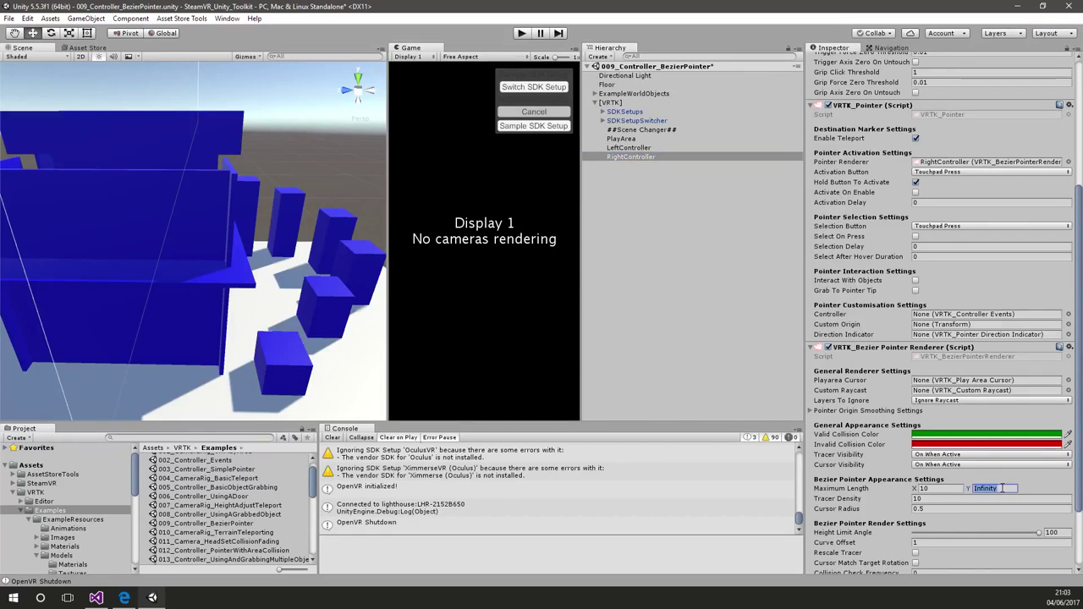
type("5")
left_click(525, 33)
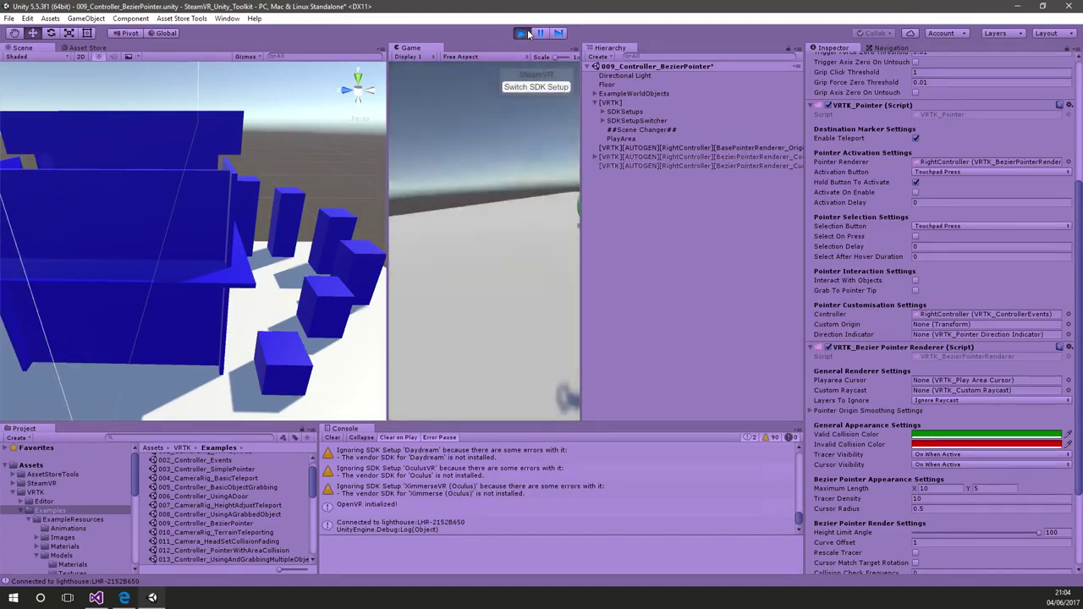
left_click(522, 33)
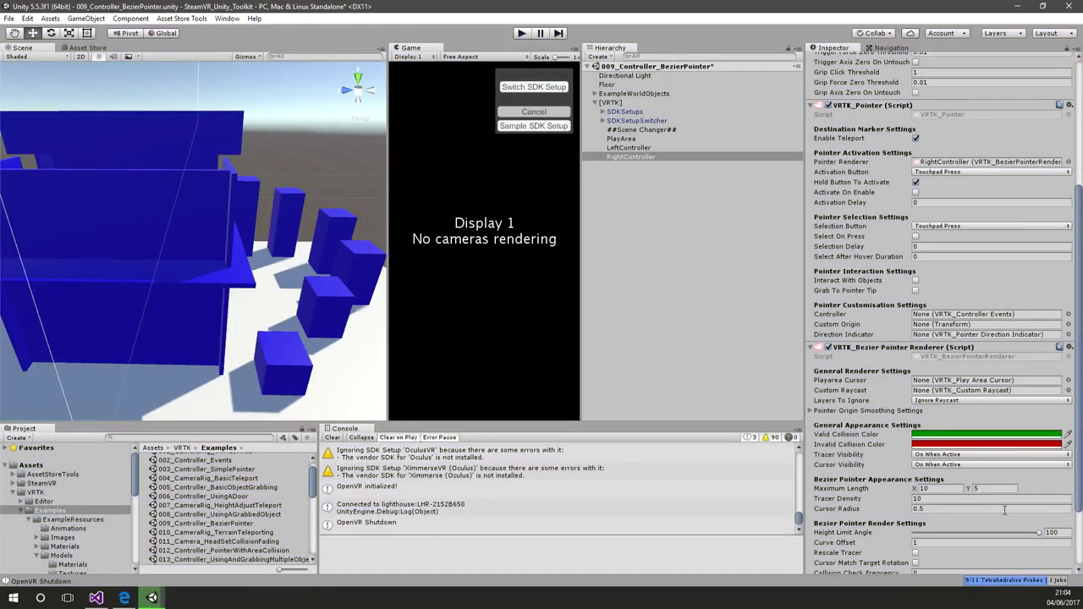
Step: Change Maximum Length Y to 2 and play-test the pointer again
left_click(991, 490)
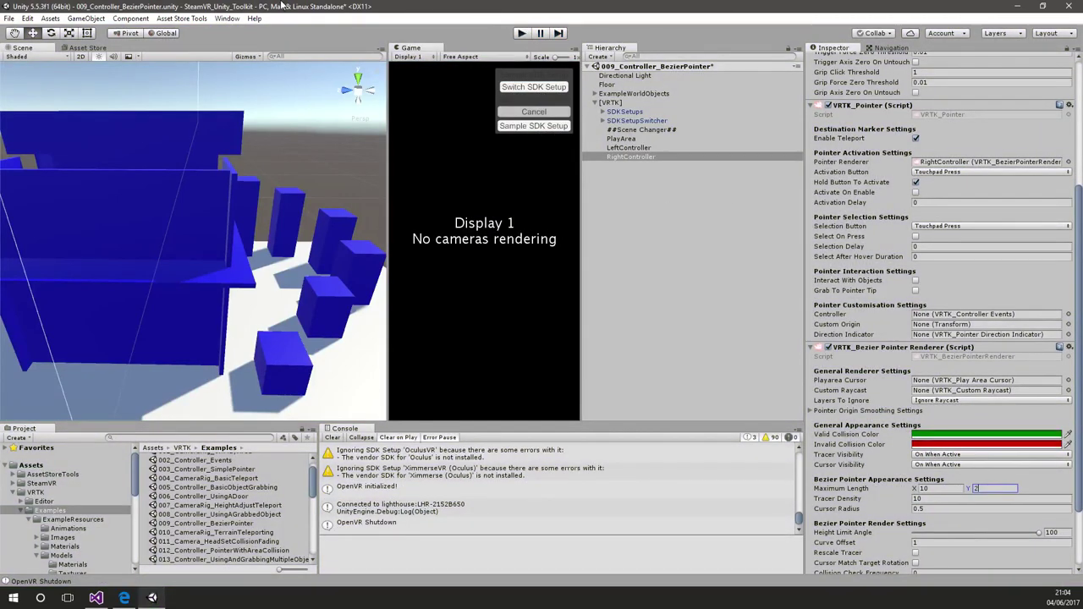
left_click(521, 35)
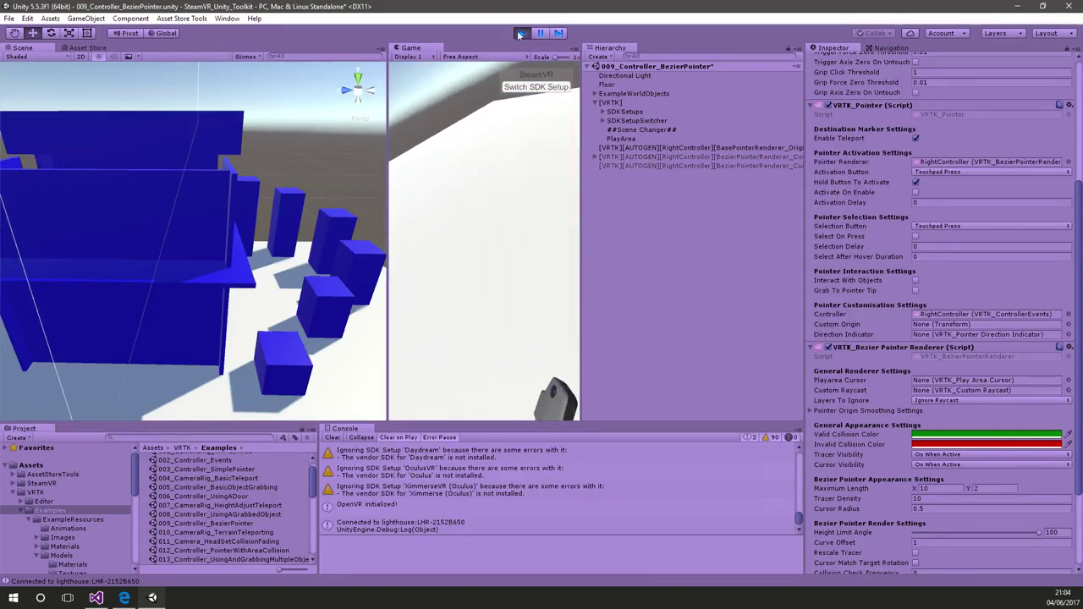
left_click(520, 33)
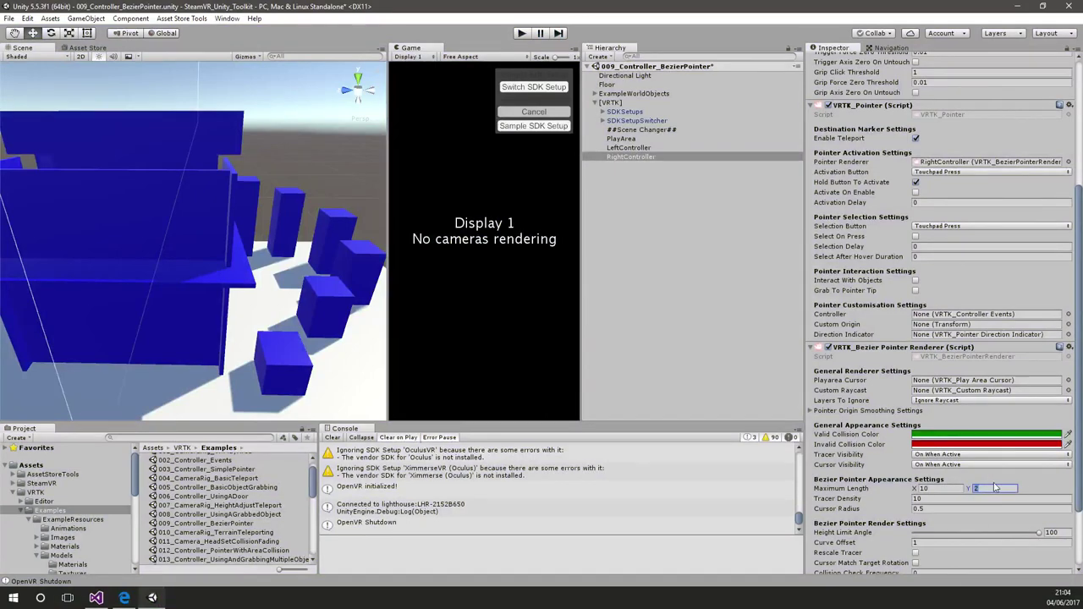
Step: Play-test the Bezier pointer with Maximum Length Y of 1, then stop
left_click(519, 33)
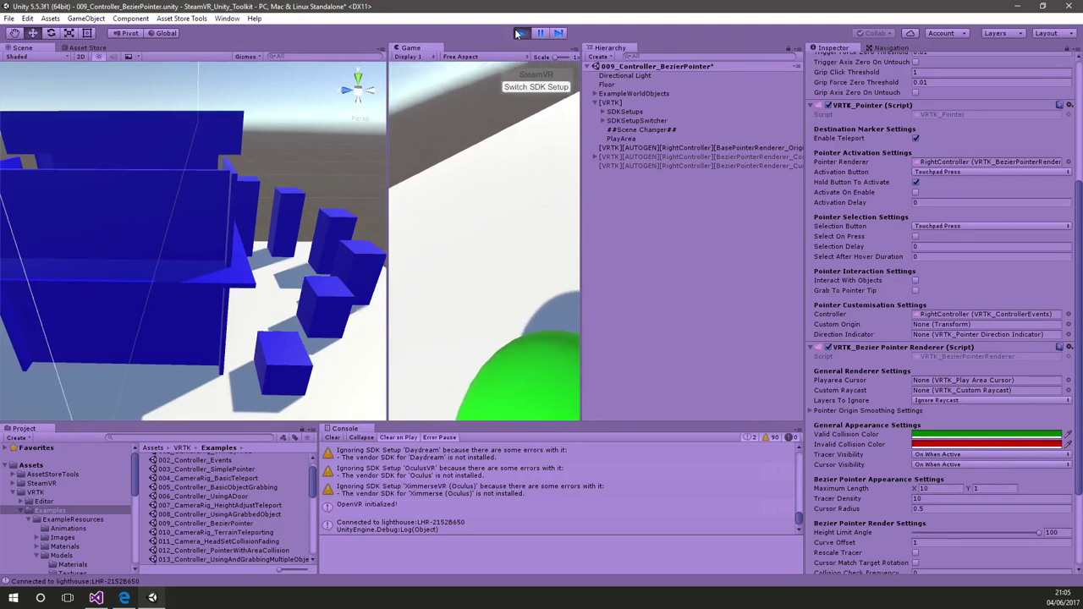
left_click(519, 33)
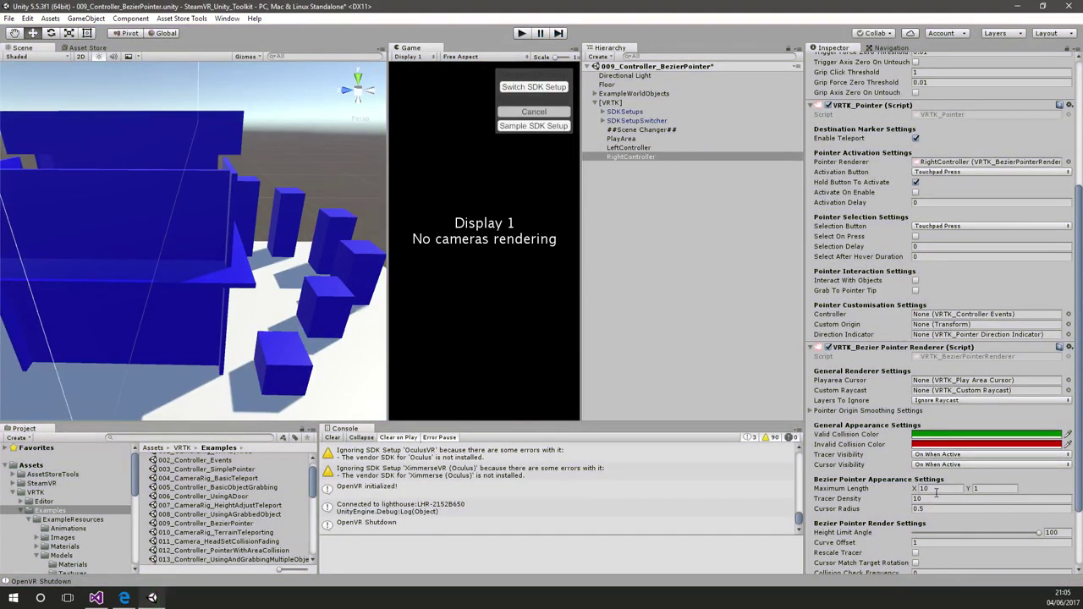
Step: Set Maximum Length to X 5 and Y 2, then start a play test
left_click(936, 489)
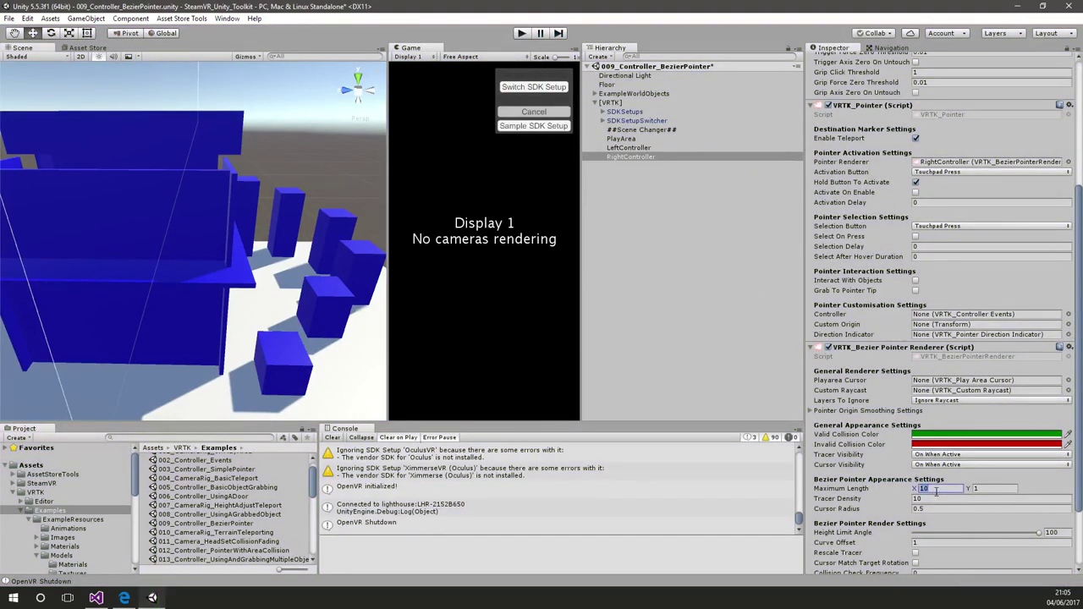
left_click(989, 490)
left_click(522, 33)
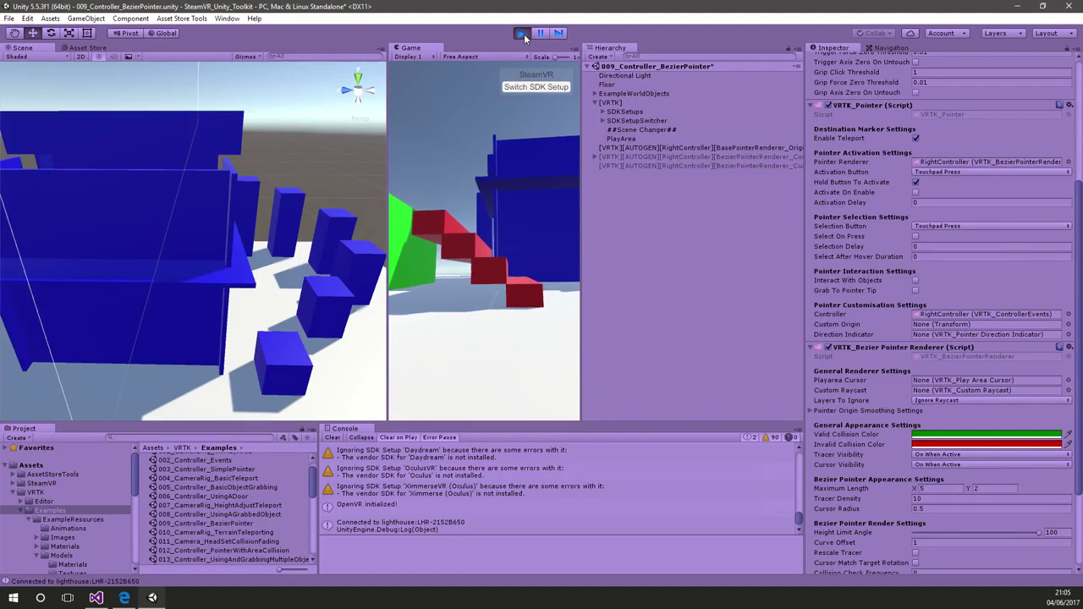
Step: Stop the play test of the X 5, Y 2 pointer
left_click(524, 34)
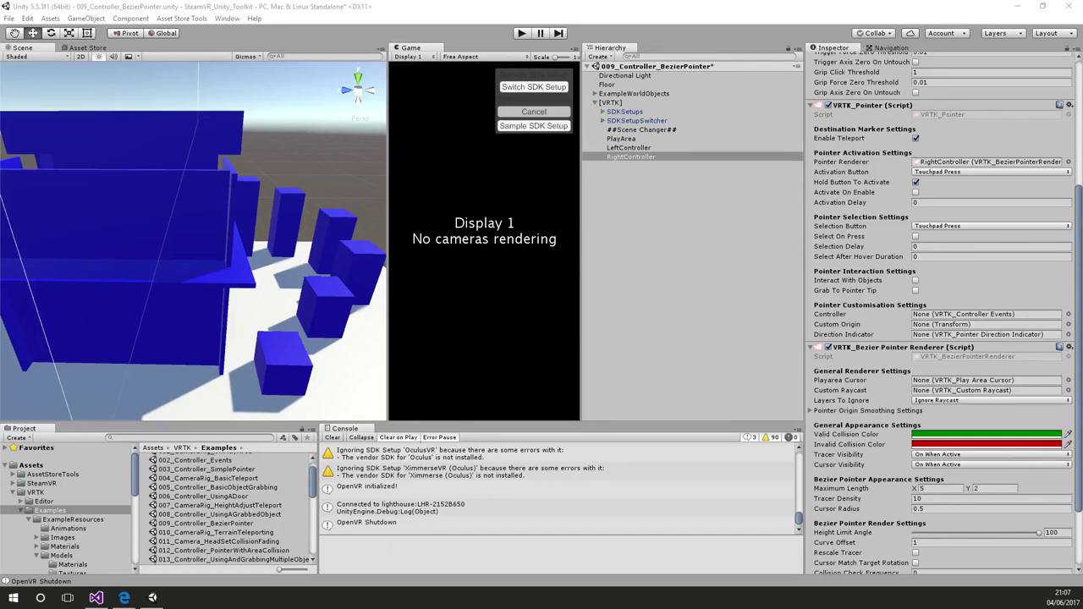
Step: Open the 005_Controller_BasicObjectGrabbing scene without saving the previous scene
left_click_drag(317, 490, 313, 475)
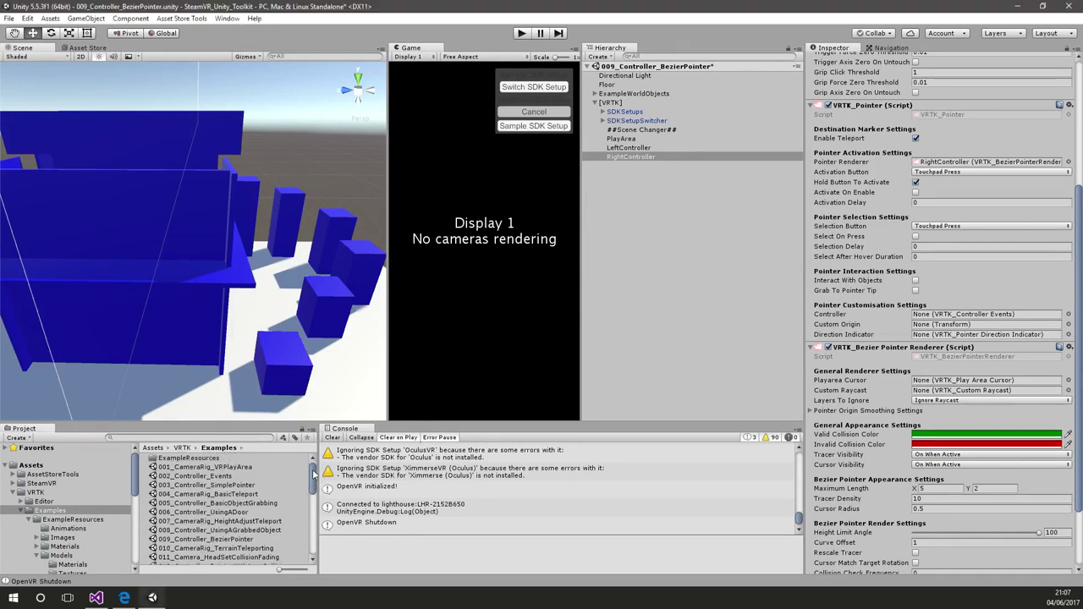
double_click(258, 503)
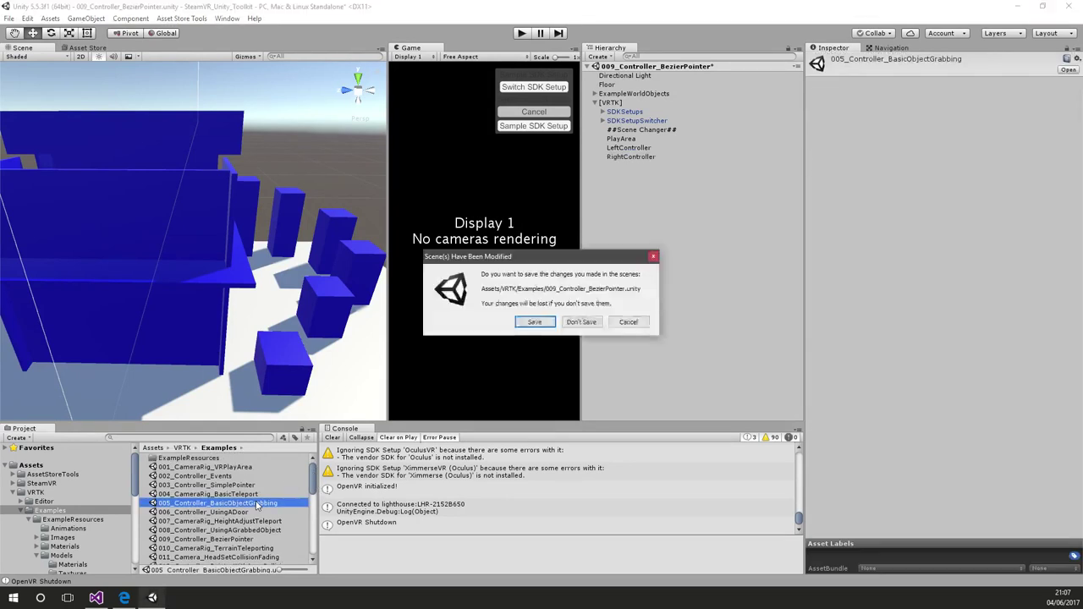
left_click(580, 323)
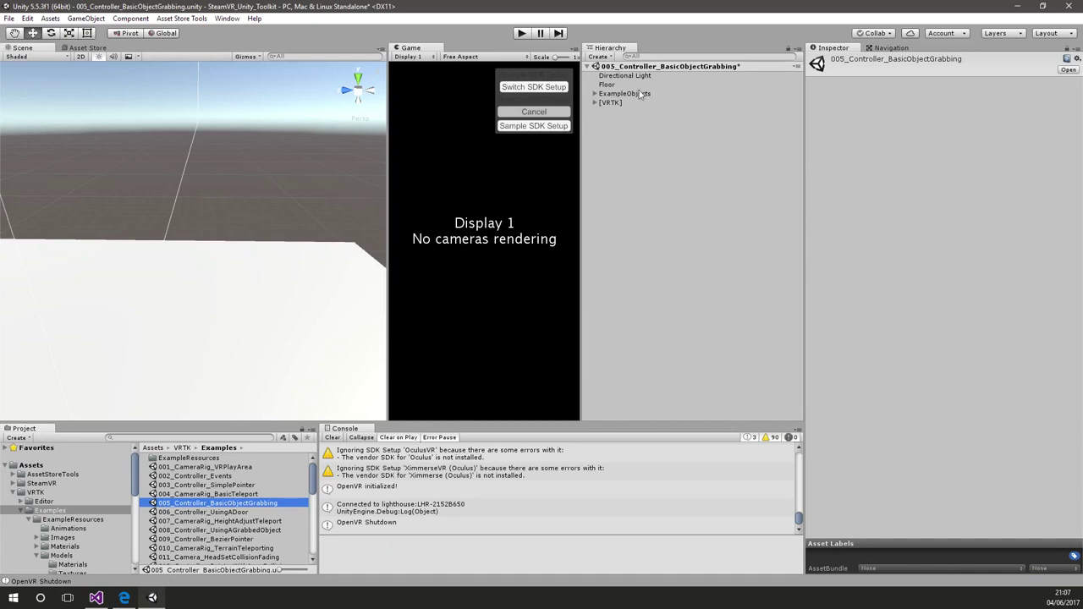
Step: Orbit in on the table and select the red Cube_HighlightOnTouch
left_click_drag(279, 245, 104, 295, "alt")
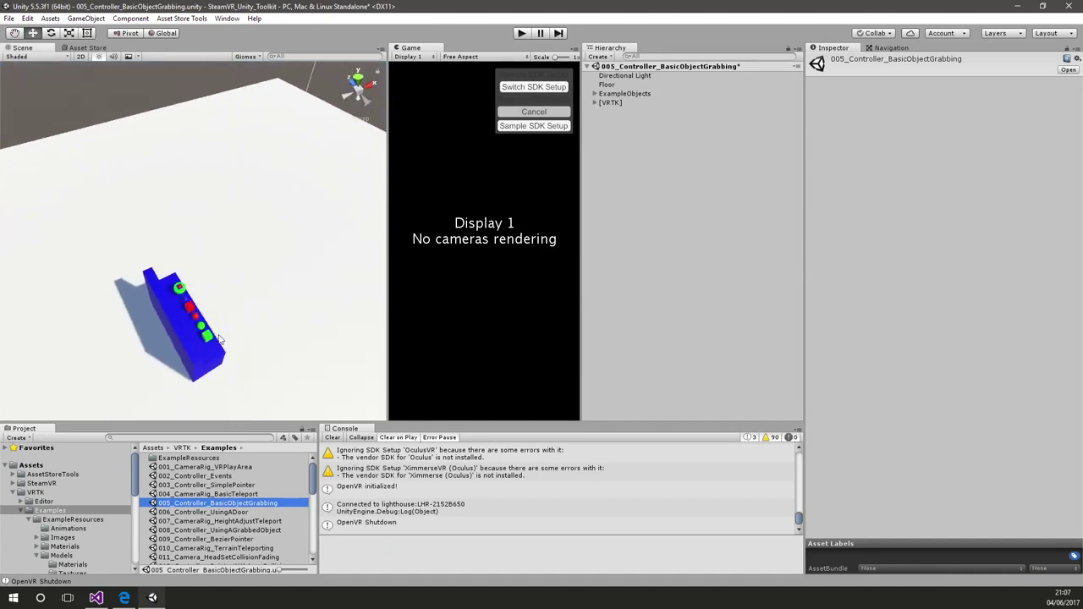
left_click(206, 337)
left_click_drag(207, 337, 952, 293, "alt")
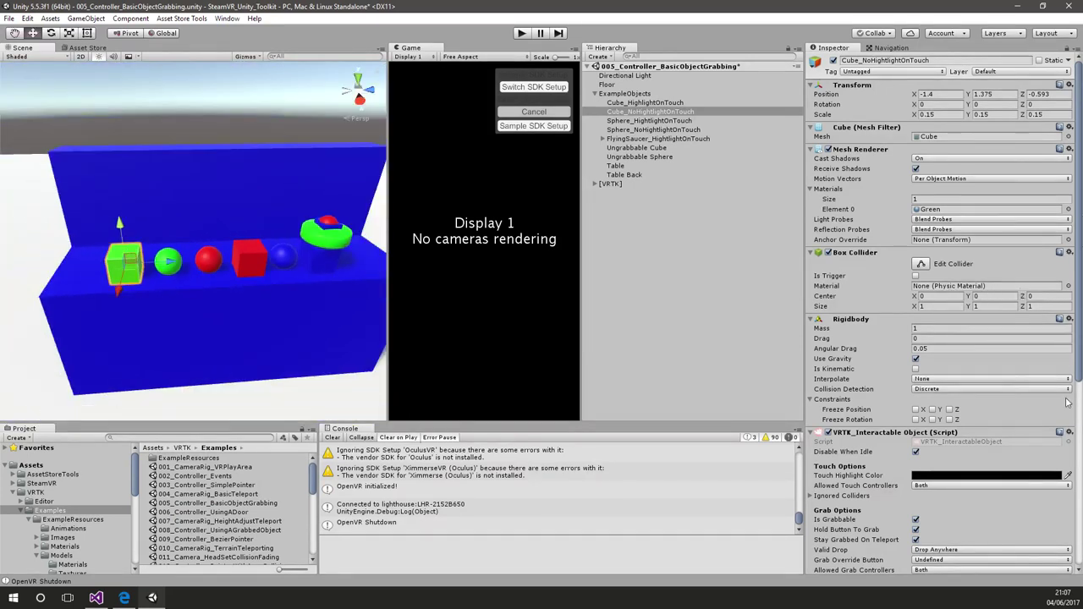
left_click(249, 265)
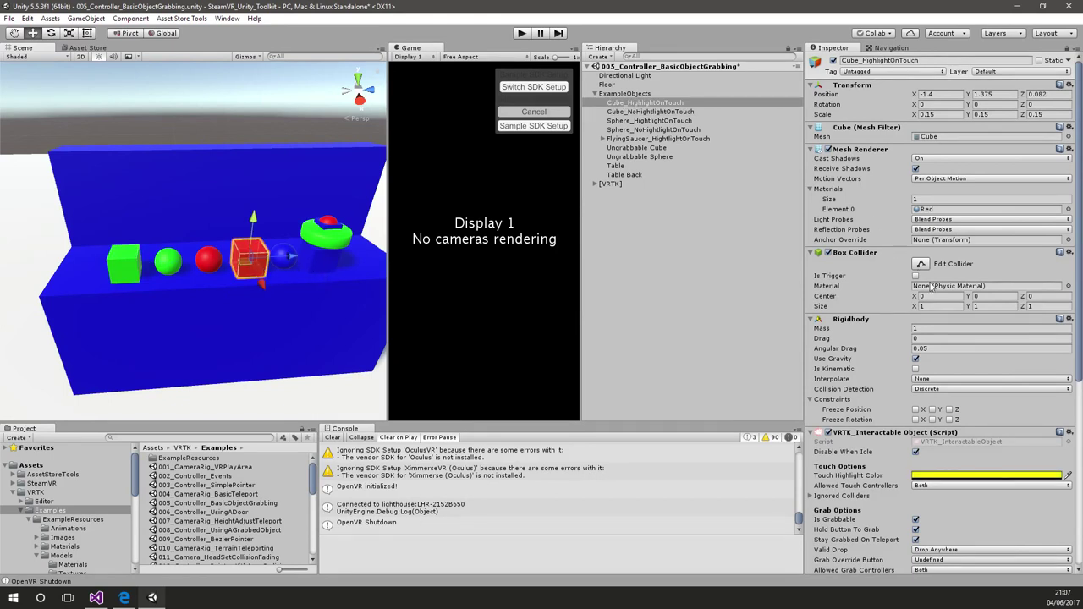
Step: Adjust the red cube's Rigidbody Freeze Position constraints and play-test it
left_click(915, 410)
left_click(932, 409)
left_click(915, 409)
left_click(950, 410)
left_click(524, 35)
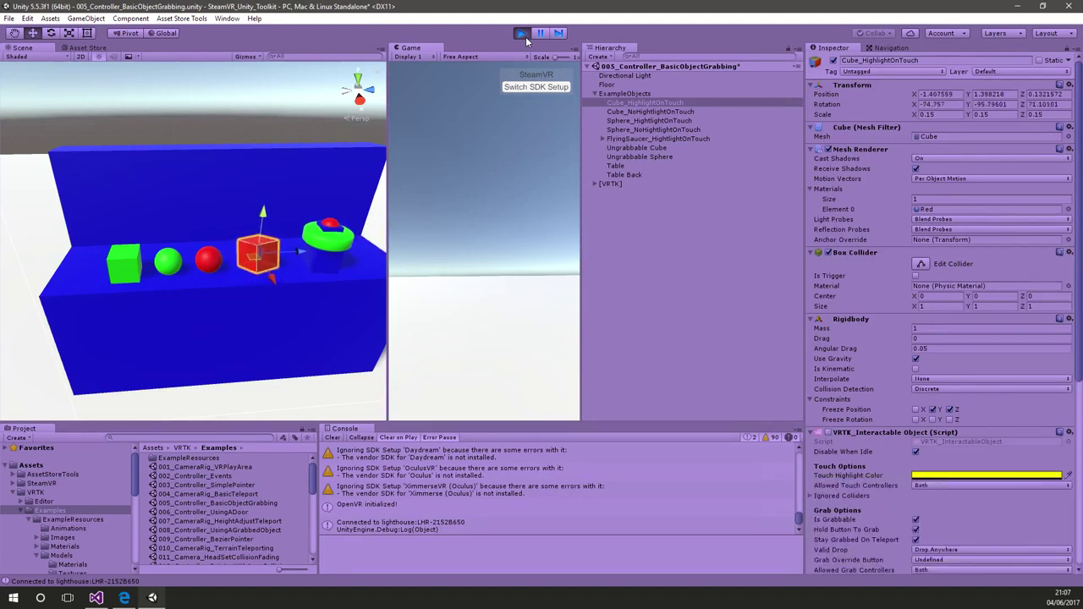
left_click(525, 36)
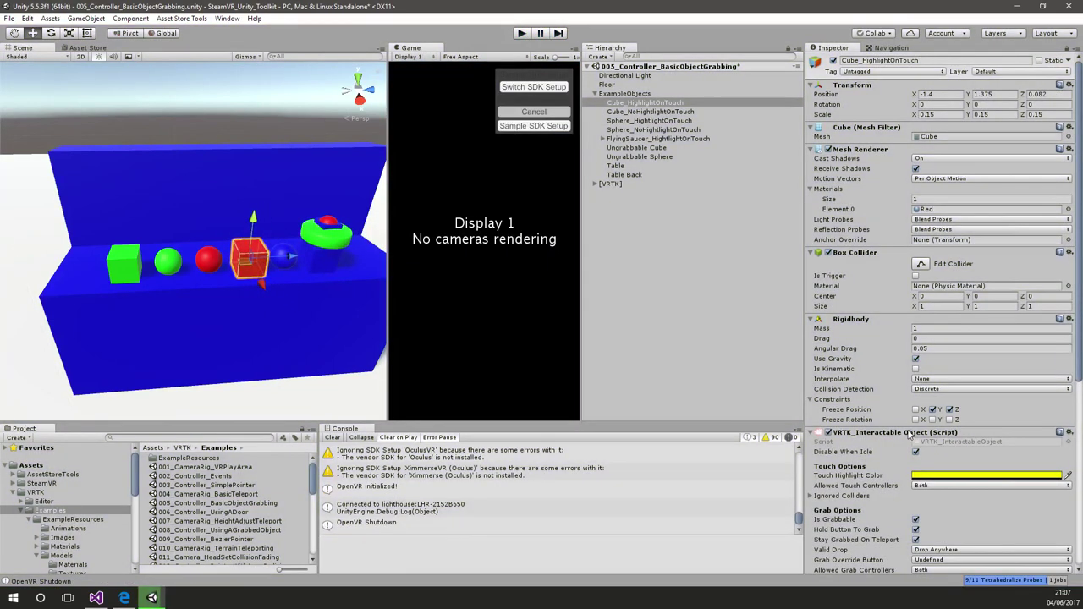
Step: Also freeze the cube's rotation on Y and Z, then play-test again
left_click(932, 420)
left_click(950, 420)
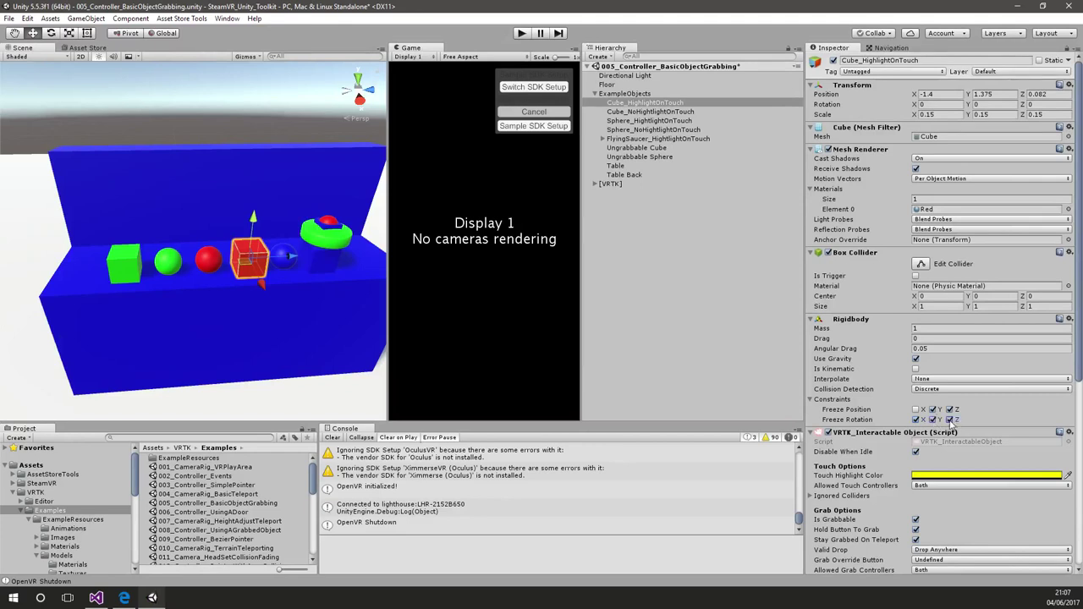
left_click(523, 34)
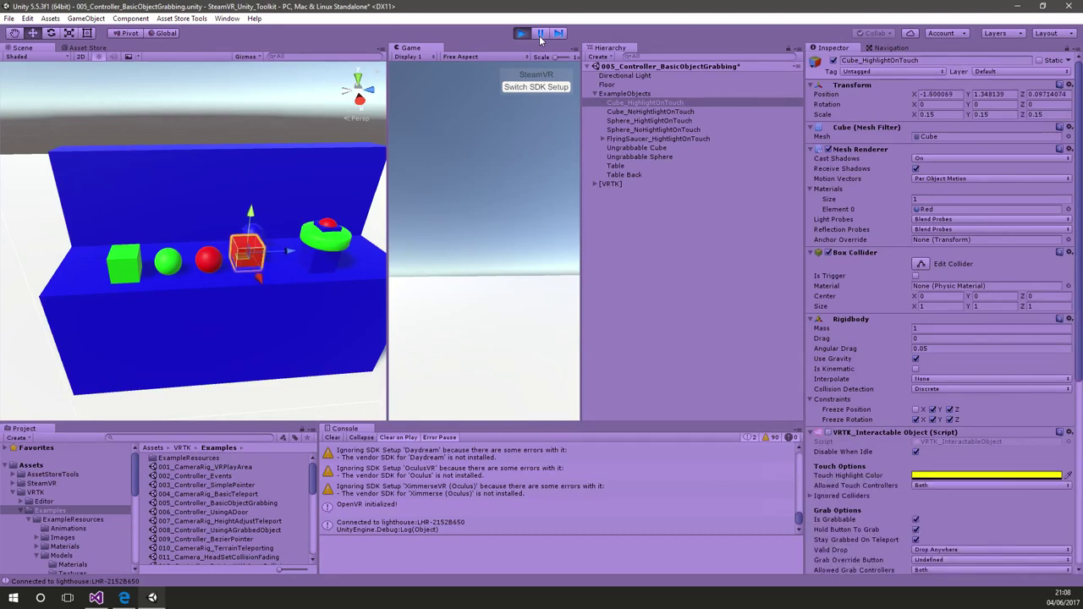
left_click(522, 33)
Step: Remove the Fixed Joint Grab Attach component from the red cube
scroll(886, 398, "down", 6)
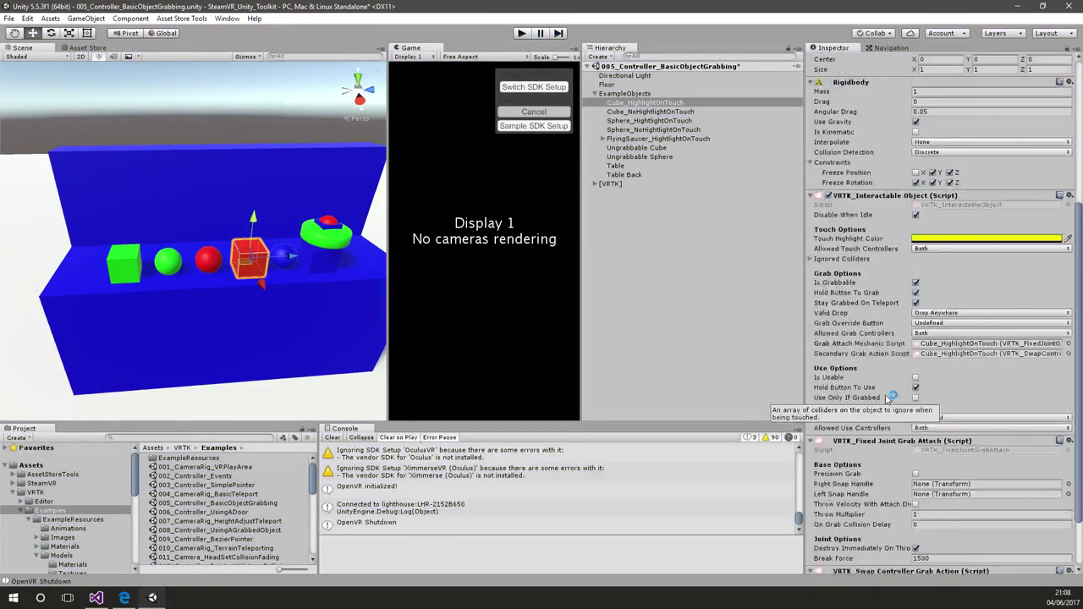
left_click(1070, 370)
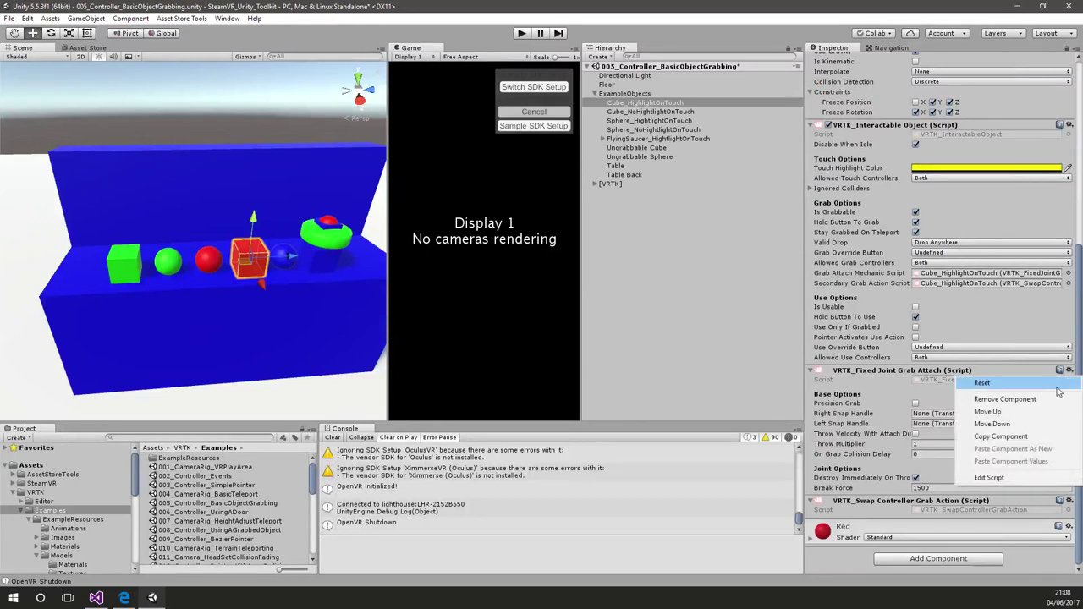
left_click(995, 399)
Step: Add VRTK_TrackObjectGrabAttach, assign it as Grab Attach Mechanic Script, and start play mode
left_click(931, 559)
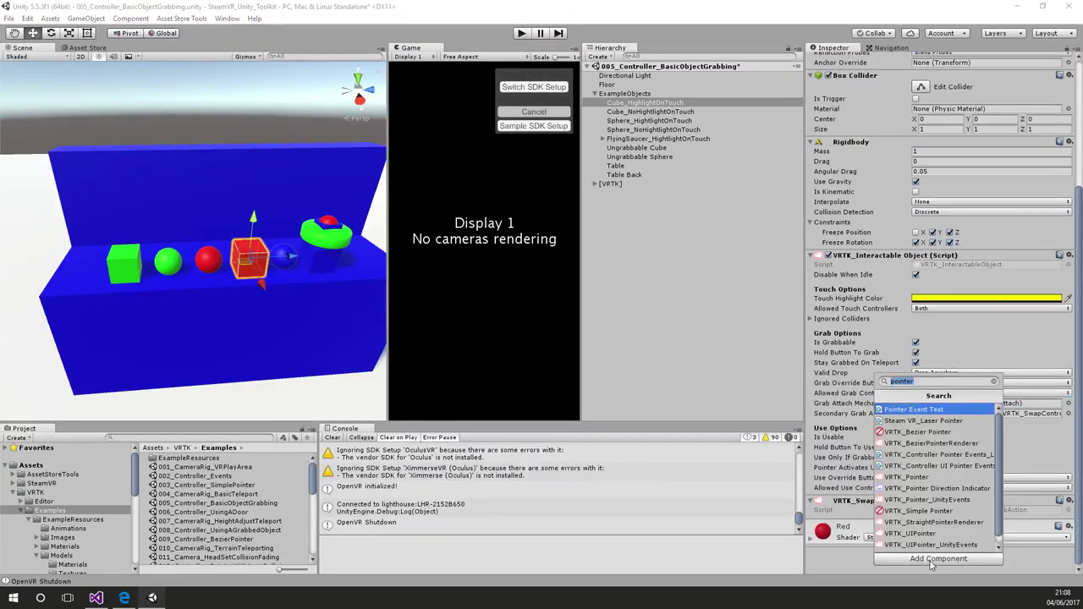
type("track")
key("Down")
key("Down")
key("Down")
key("Down")
key("Down")
key("Down")
key("Down")
key("Down")
key("Down")
key("Down")
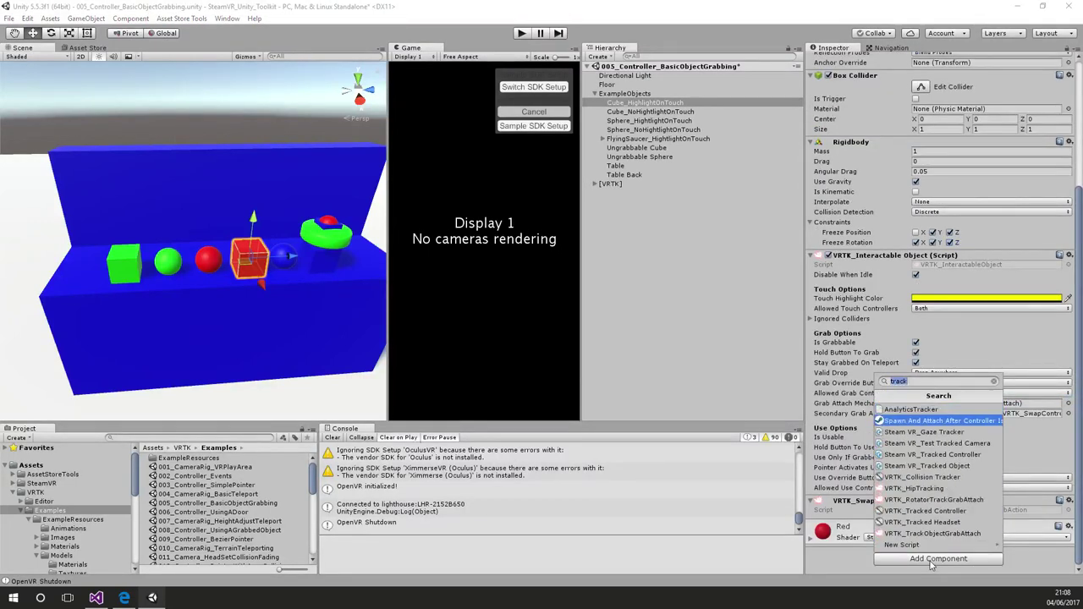
key("Down")
key("Return")
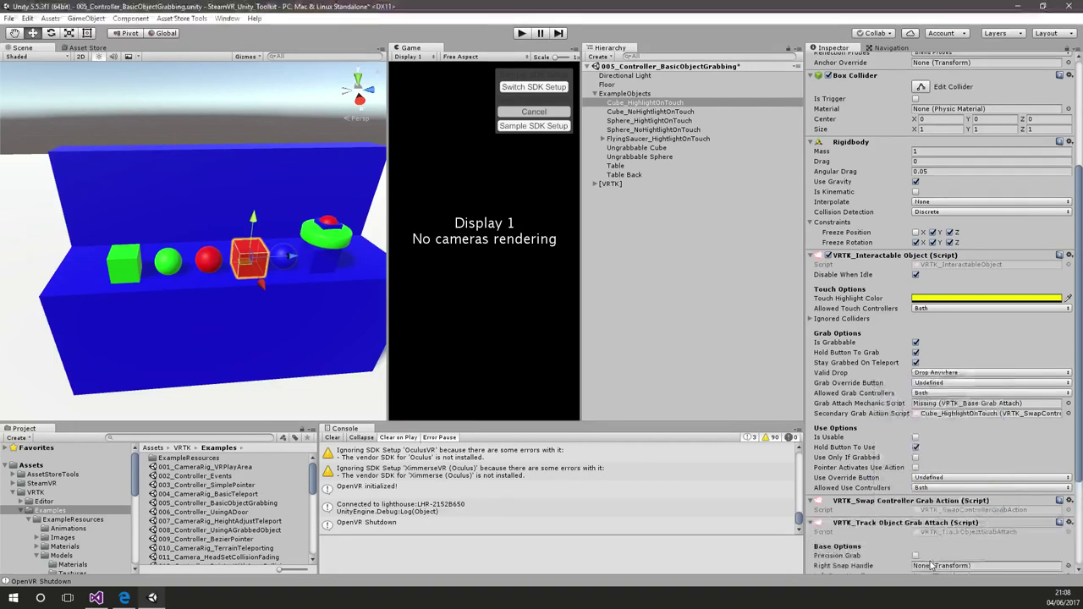
left_click_drag(893, 504, 943, 405)
left_click(521, 33)
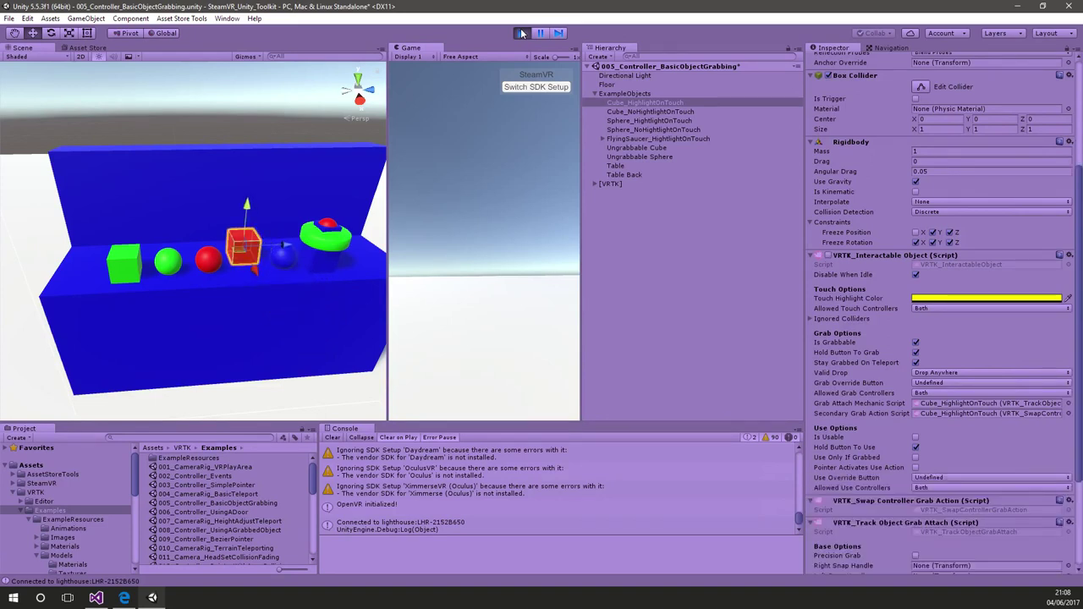
Step: Stop the running Track Object Grab Attach cube play test
left_click(521, 33)
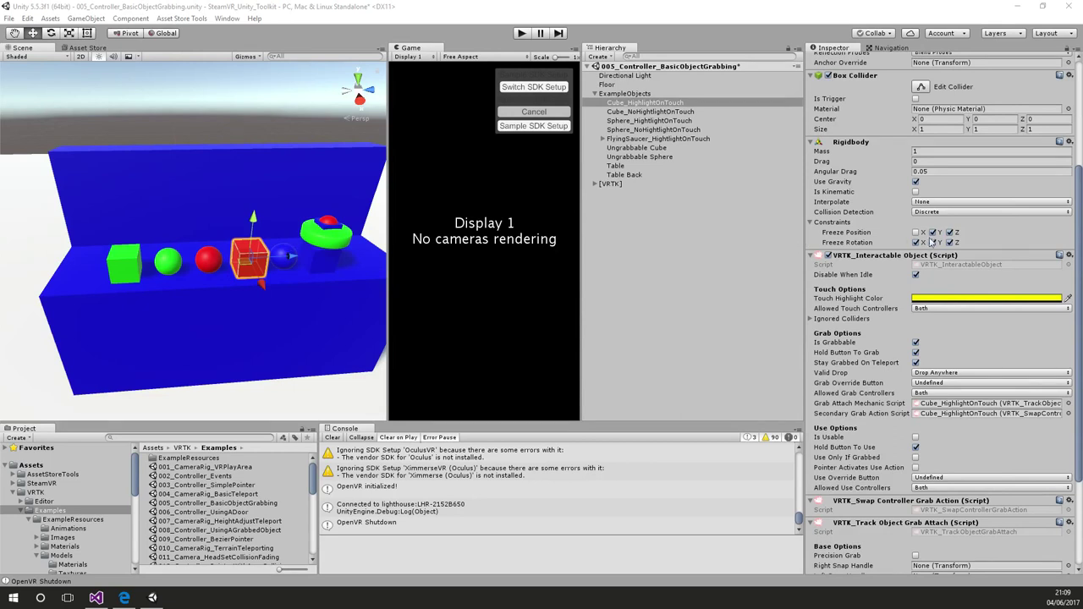
Step: Unfreeze the red cube's Rigidbody Z position, then play-test the scene and stop it
left_click(949, 232)
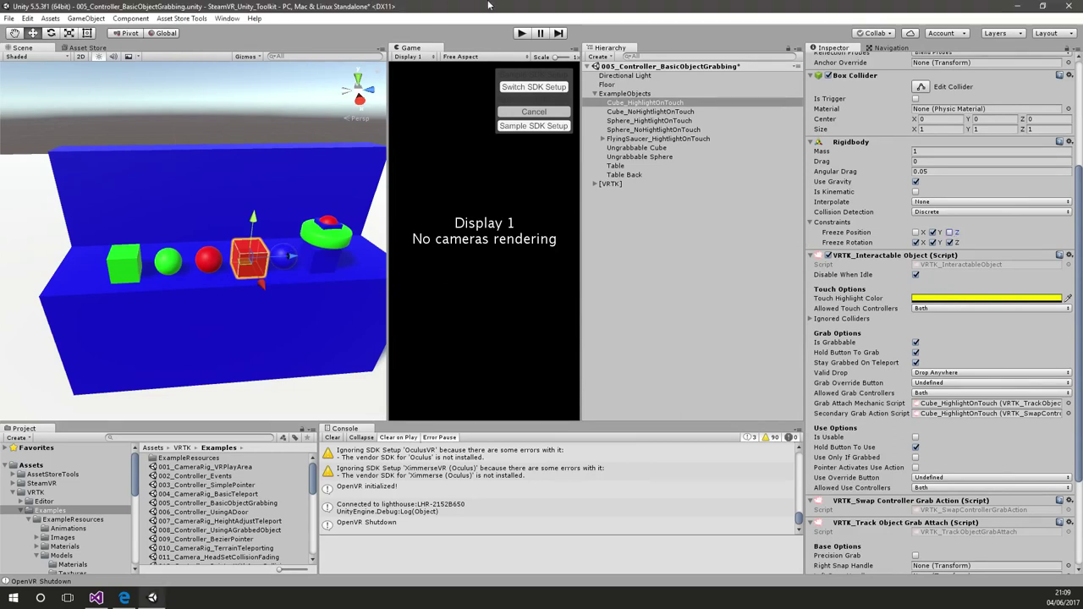
left_click(522, 34)
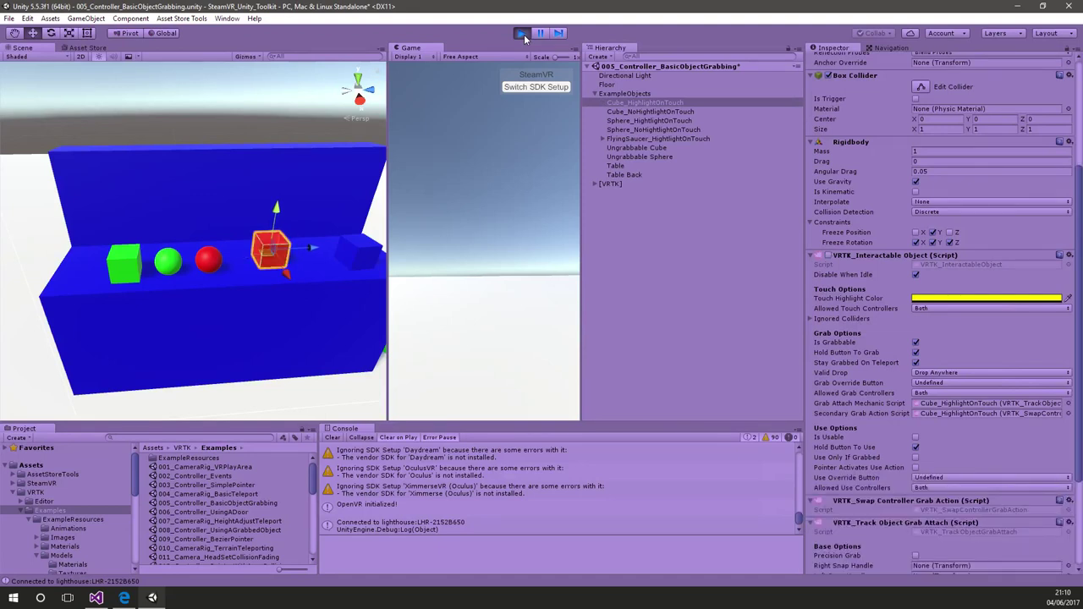
left_click(521, 34)
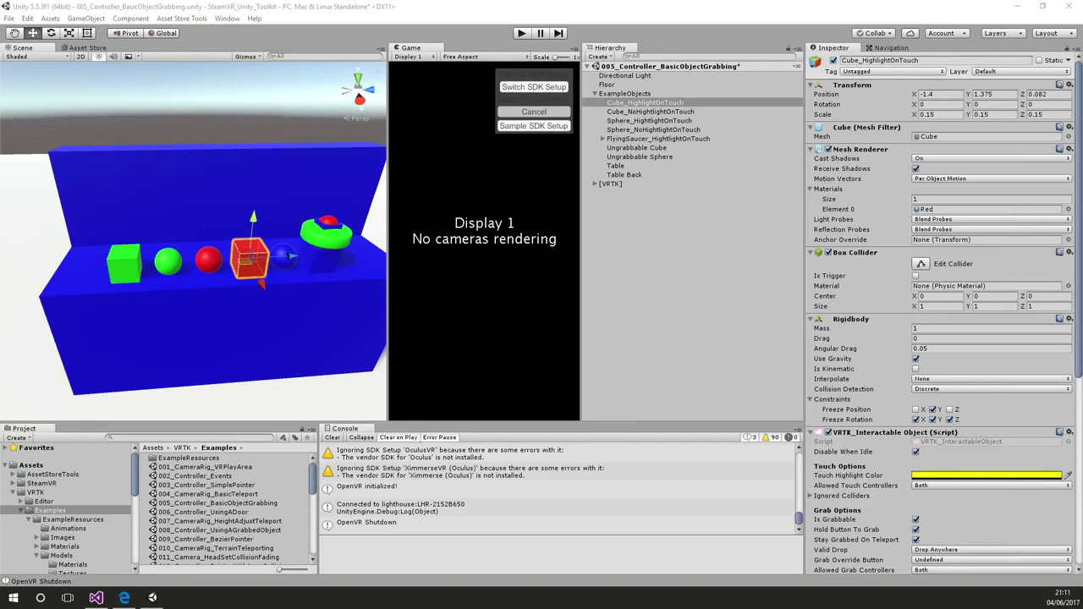
Step: Refocus the Unity editor and run the grabbing scene again
left_click(468, 5)
left_click(522, 34)
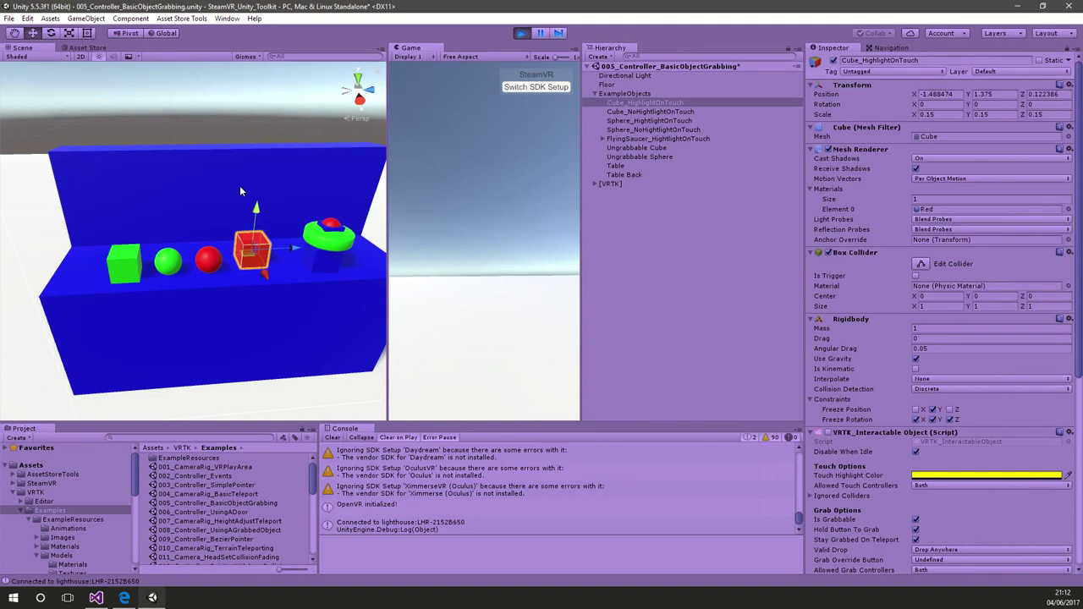
left_click(519, 33)
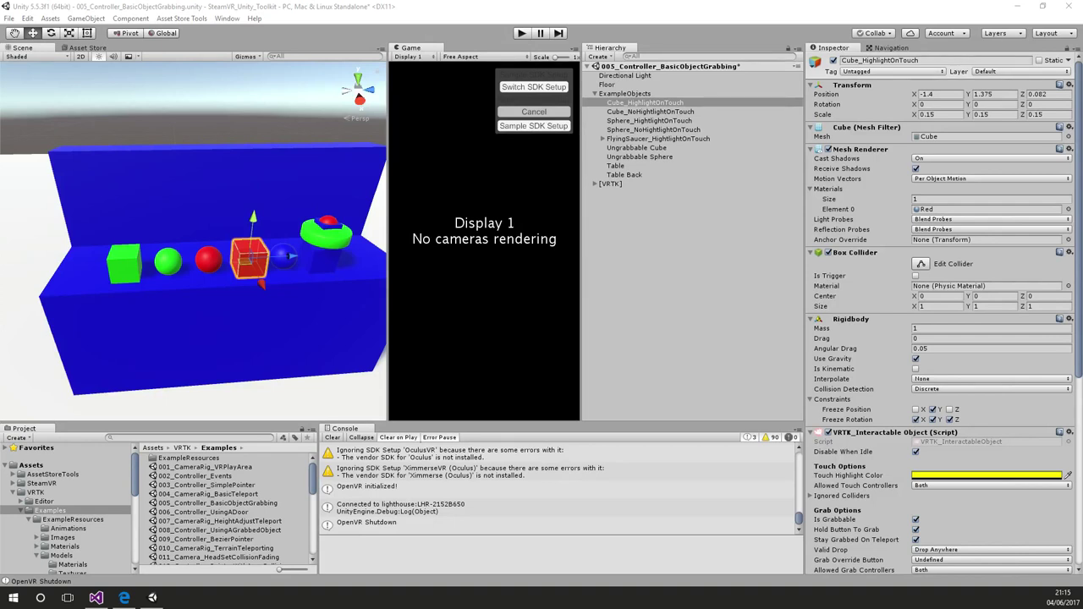
left_click(675, 5)
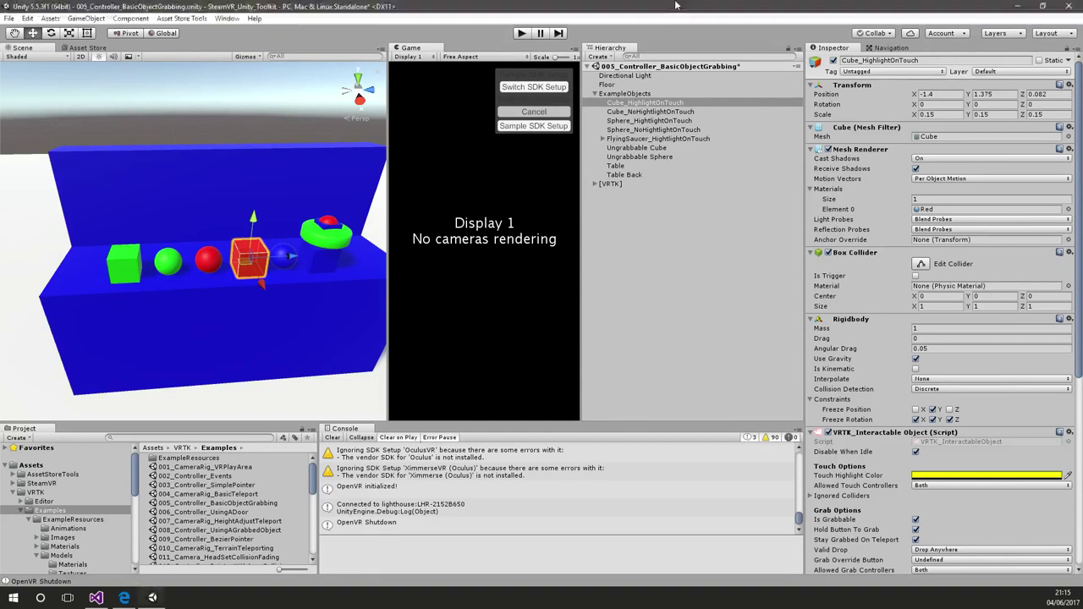
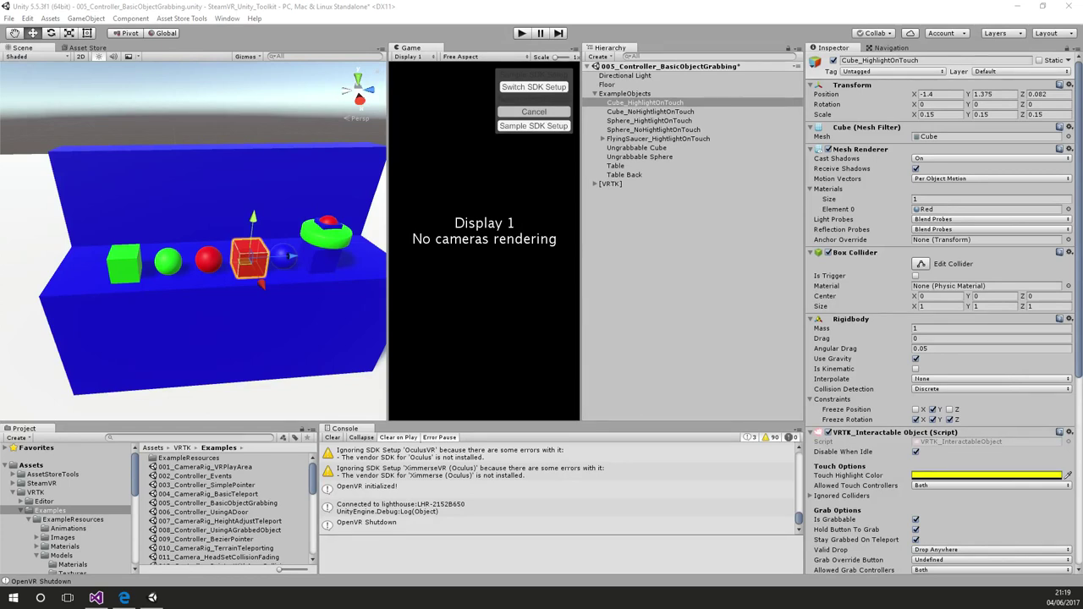
Step: Reopen the 005_Controller_BasicObjectGrabbing scene from the Project panel, answering the unsaved-changes prompt
left_click_drag(190, 287, 173, 286, "alt")
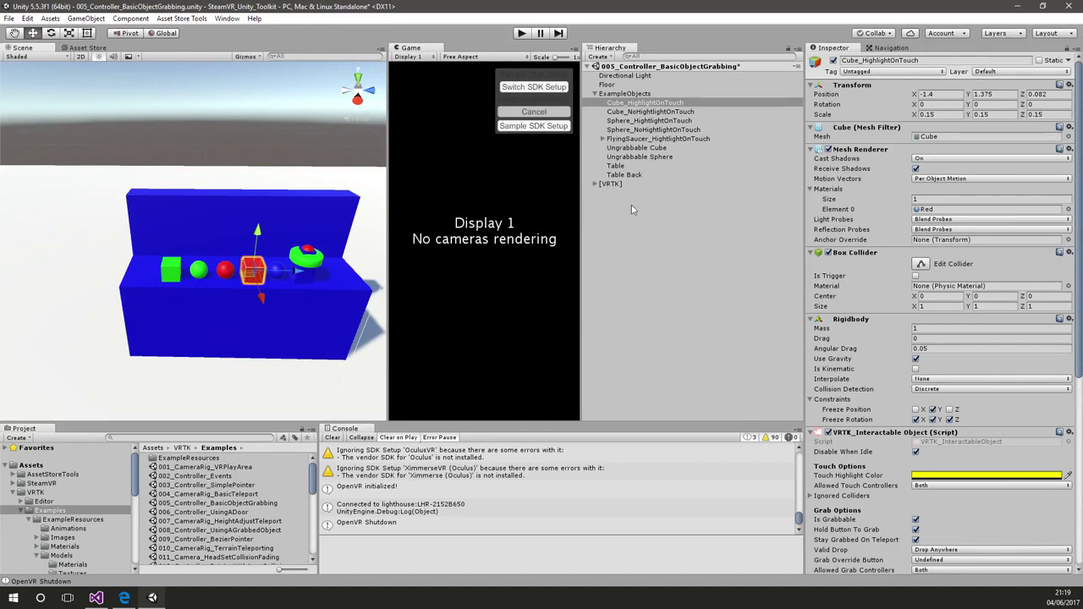
double_click(254, 505)
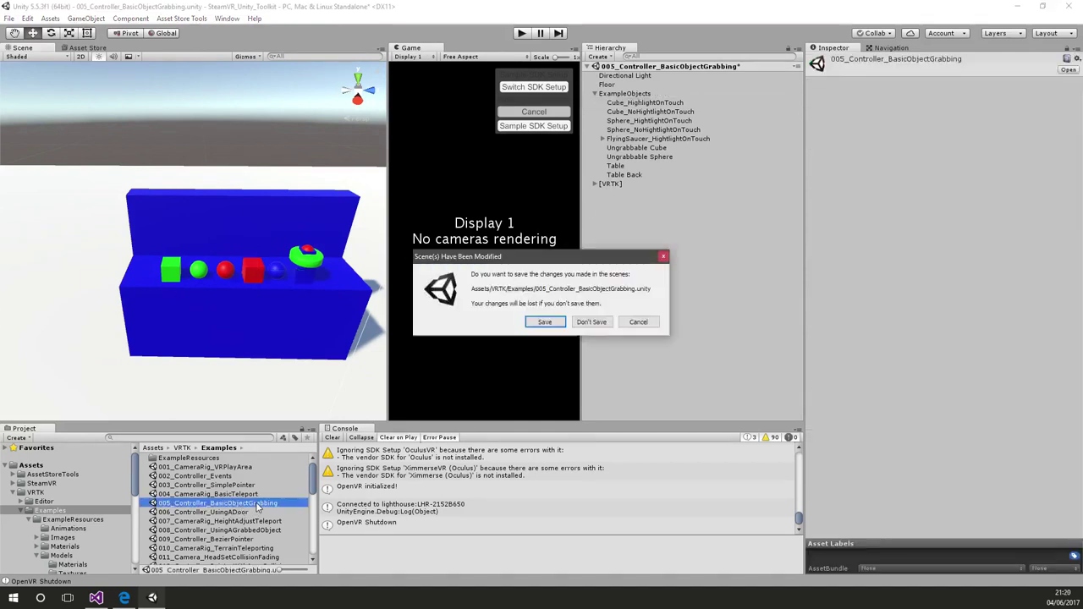
left_click(598, 335)
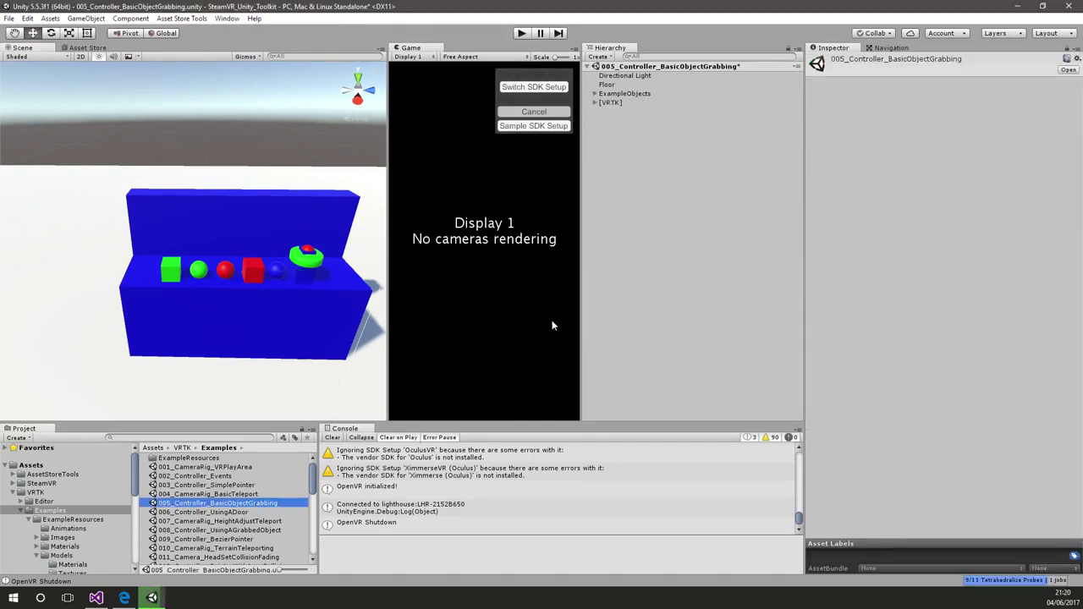
left_click(594, 103)
left_click(595, 102)
Step: Add a new 3D Sphere to the scene and scale it to 0.1 on all axes
right_click(604, 174)
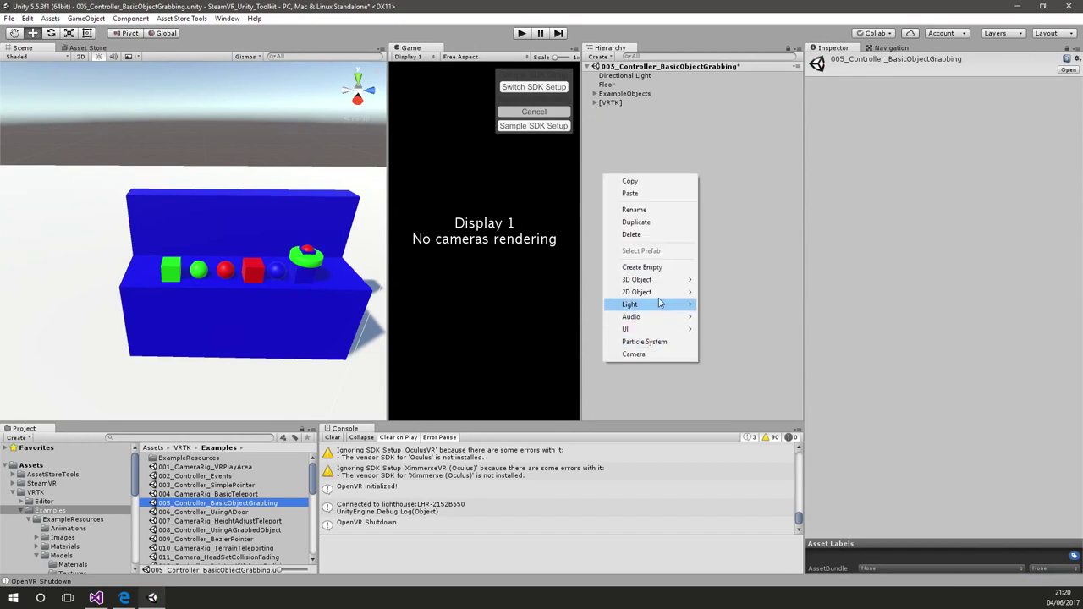
mouse_move(664, 279)
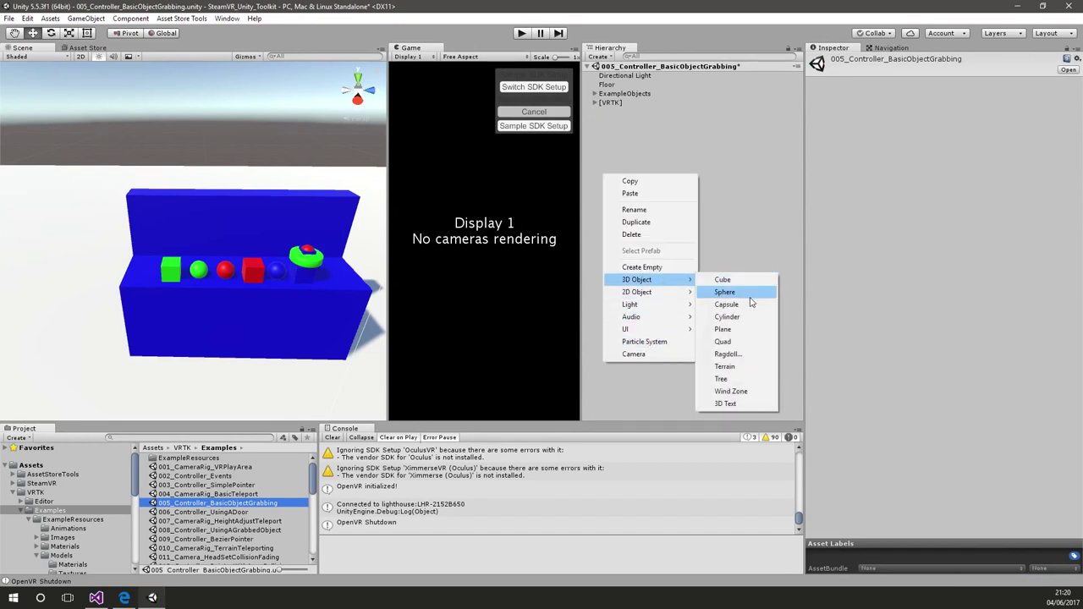
left_click(750, 292)
left_click(939, 114)
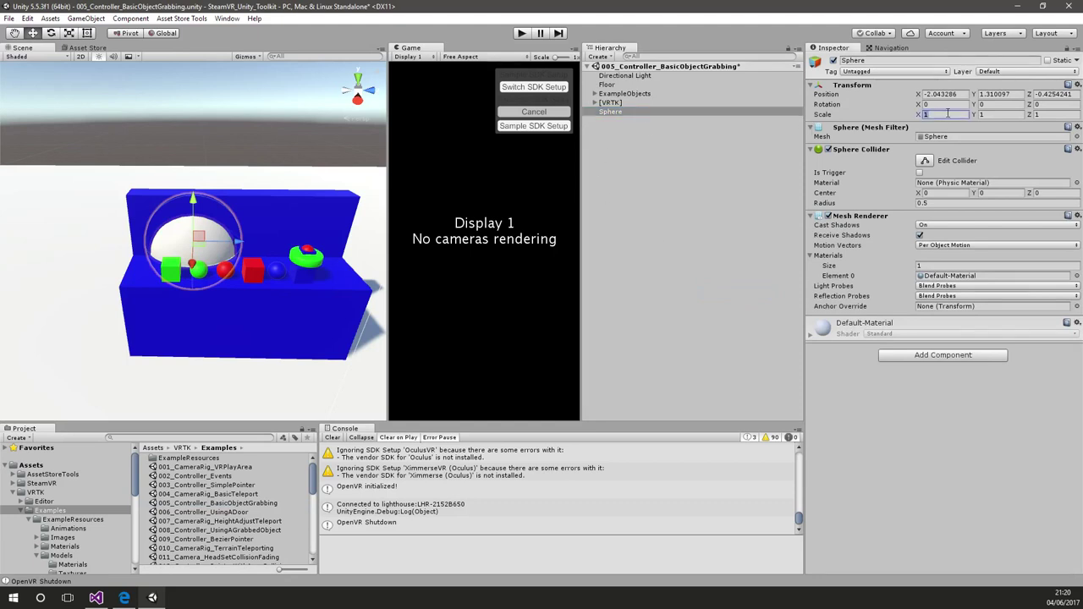
type("0.1")
key("Tab")
type("0.1")
key("Tab")
type("0.1")
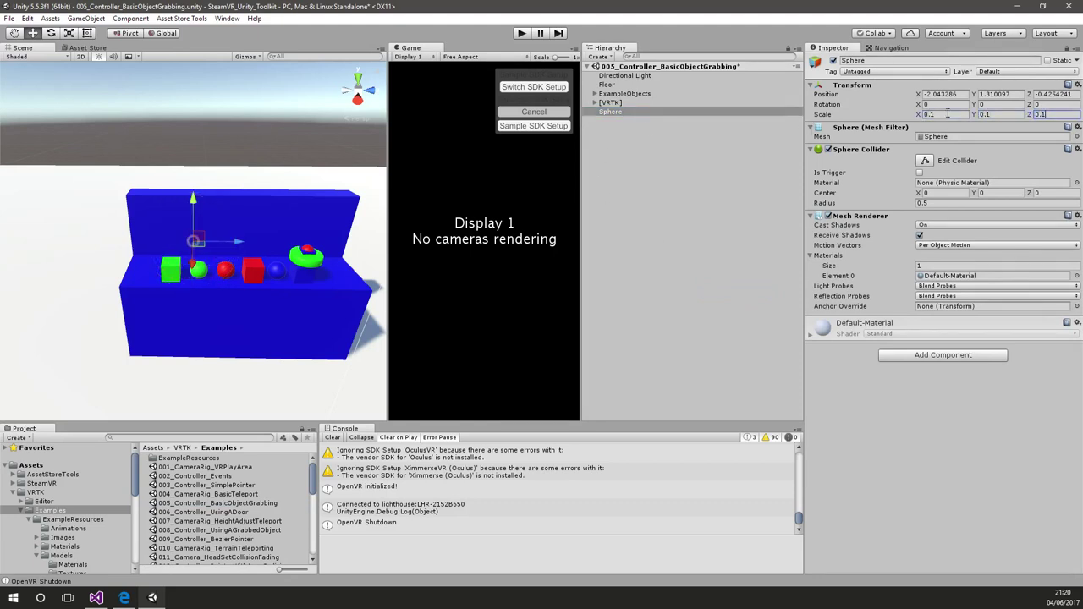
Step: Place the Sphere at position 0, 0, 0 and remove its Sphere Collider
left_click(932, 94)
type("0")
key("Tab")
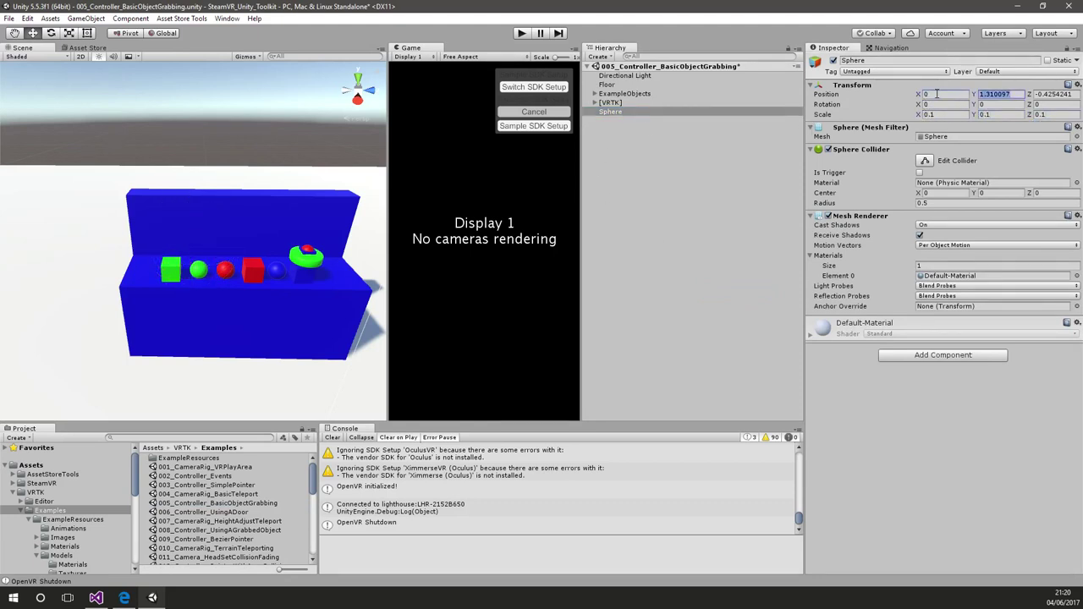
type("0")
key("Tab")
type("0")
left_click(1075, 149)
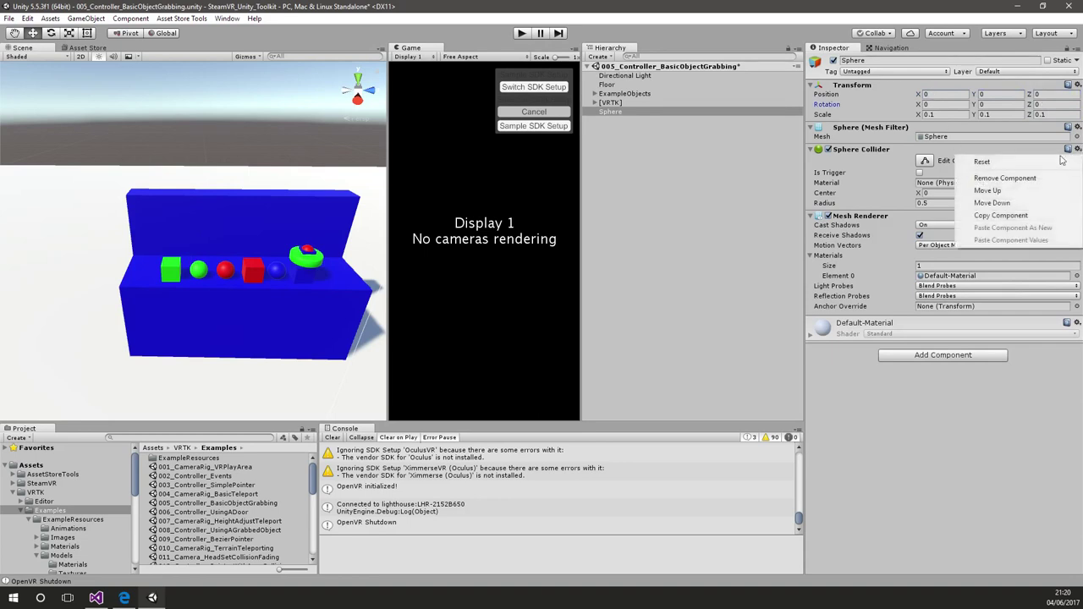
left_click(1036, 179)
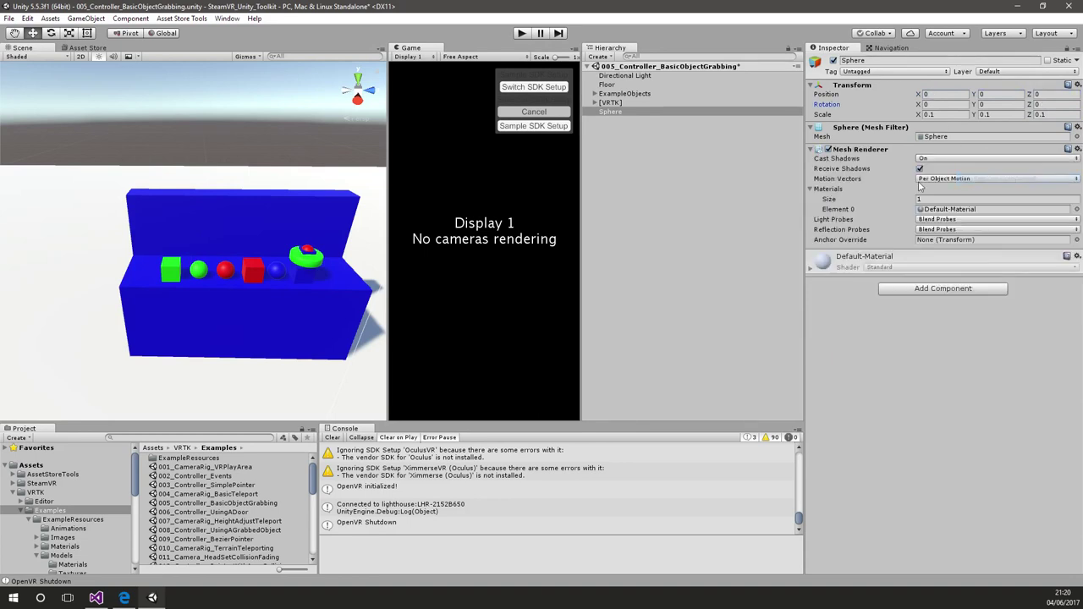
Step: Add a VRTK_TransformFollow component to the Sphere
left_click(902, 291)
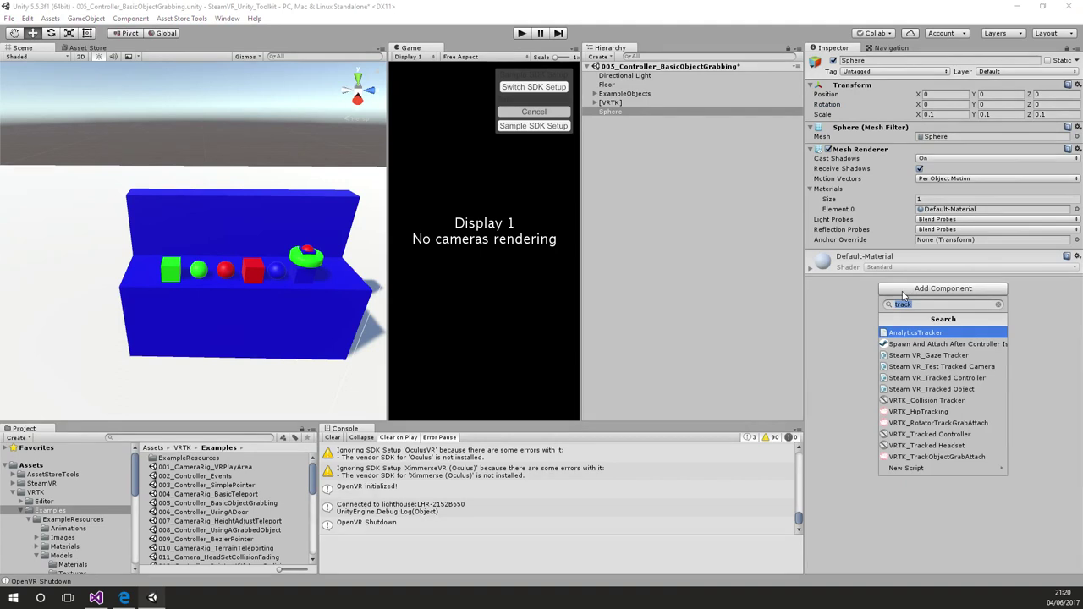
type("transform")
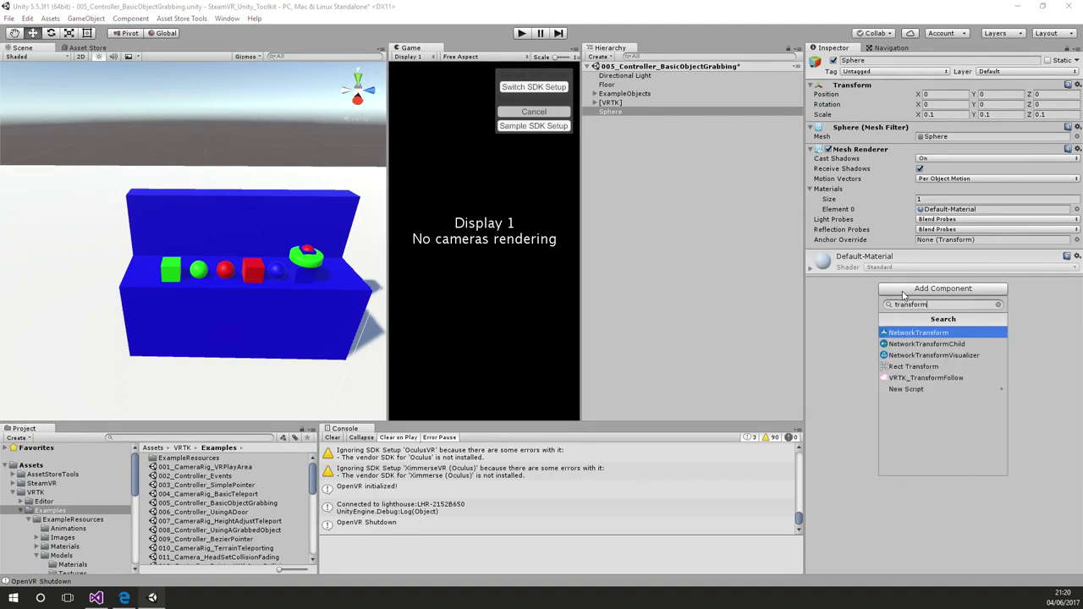
key("Down")
key("Down")
key("Down")
key("Down")
key("Return")
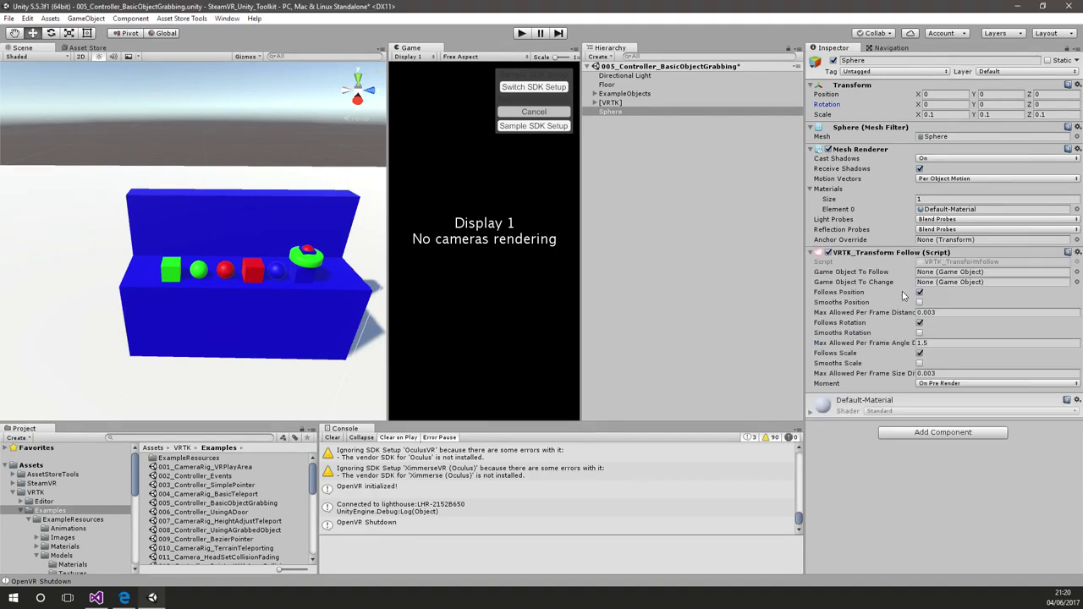
Step: Set RightController as Game Object To Follow and Sphere as Game Object To Change, then enter play mode
left_click(595, 103)
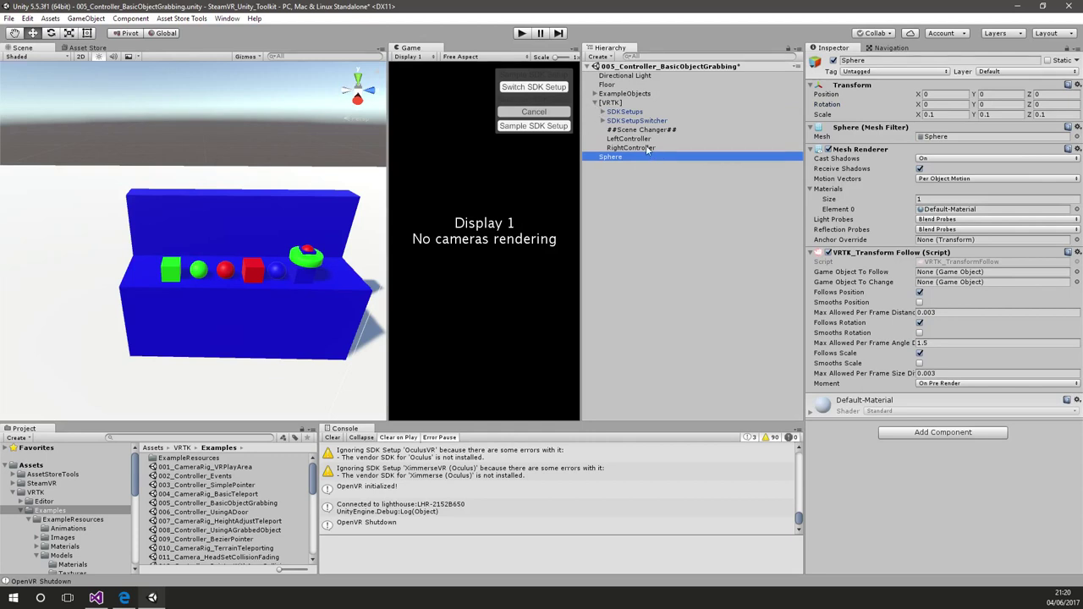
left_click_drag(648, 150, 982, 272)
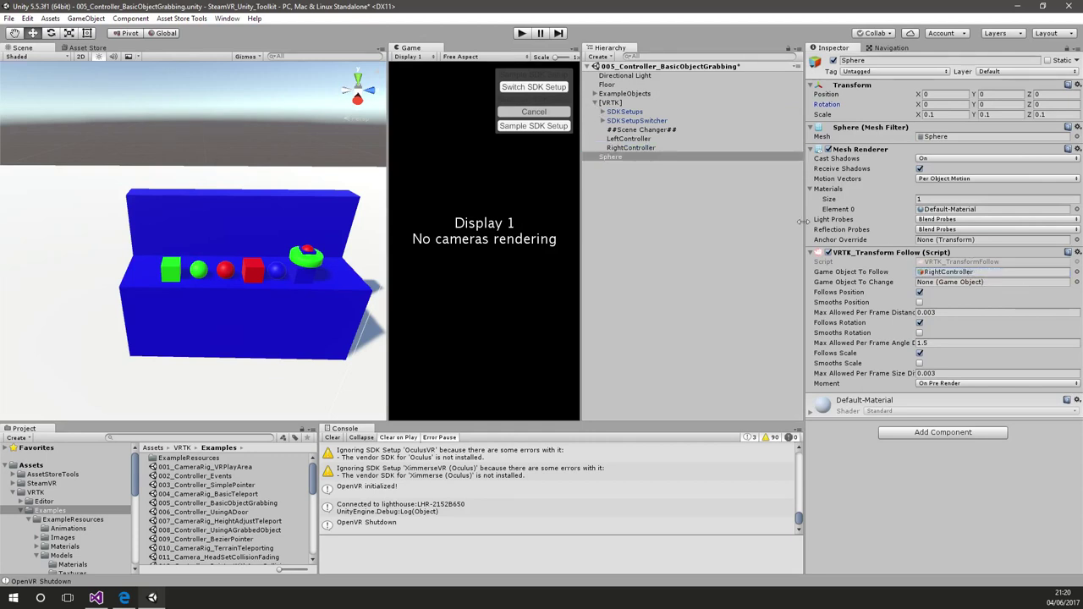
left_click_drag(606, 161, 941, 283)
left_click(524, 33)
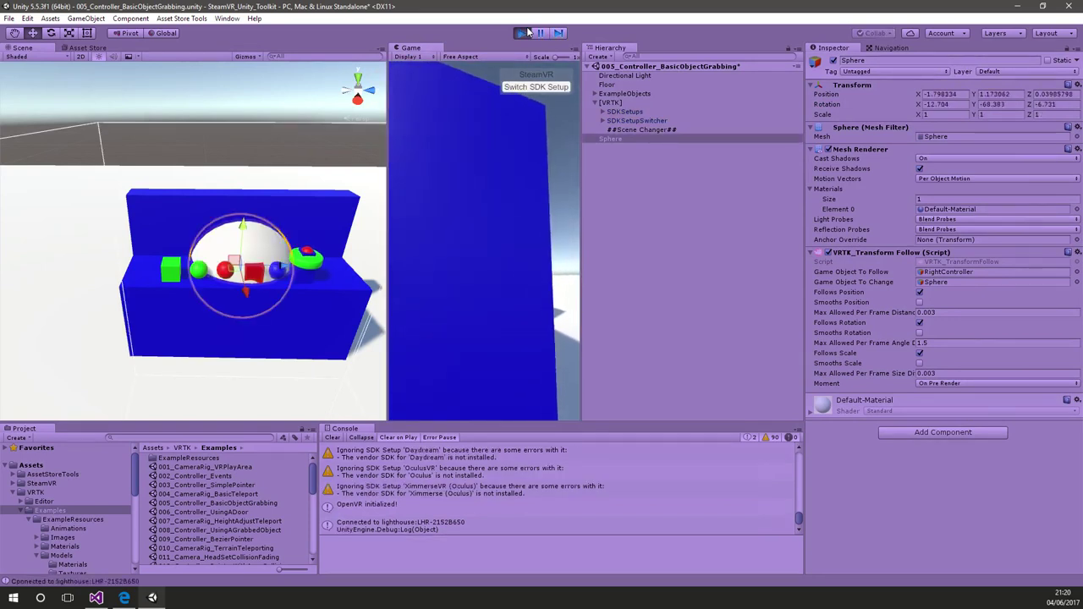
Step: Turn off Follows Scale on the Transform Follow and play-test the Sphere again
left_click(522, 32)
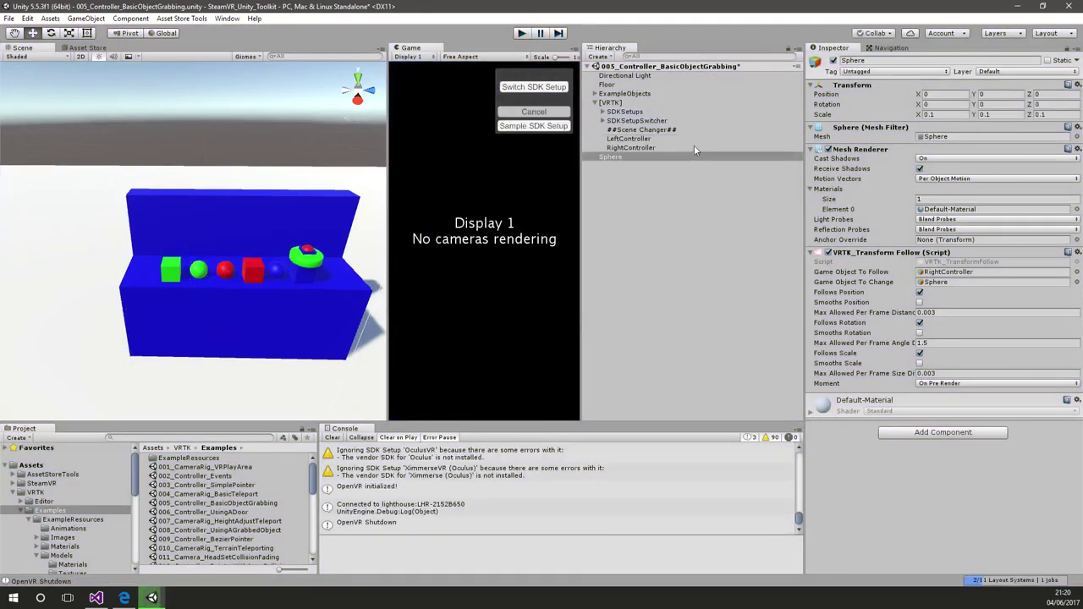
left_click(920, 353)
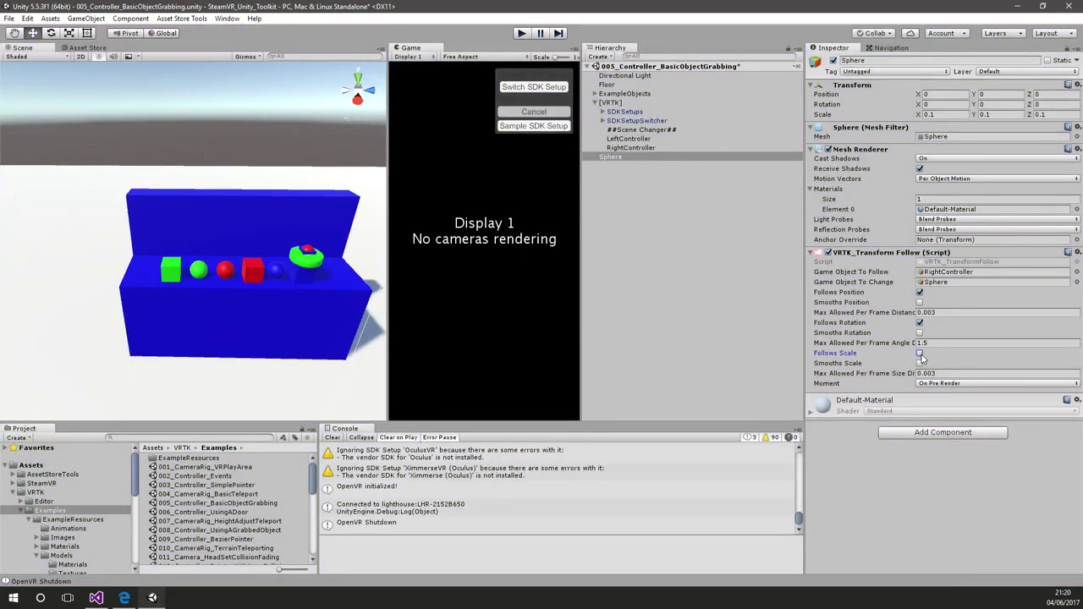
left_click(522, 33)
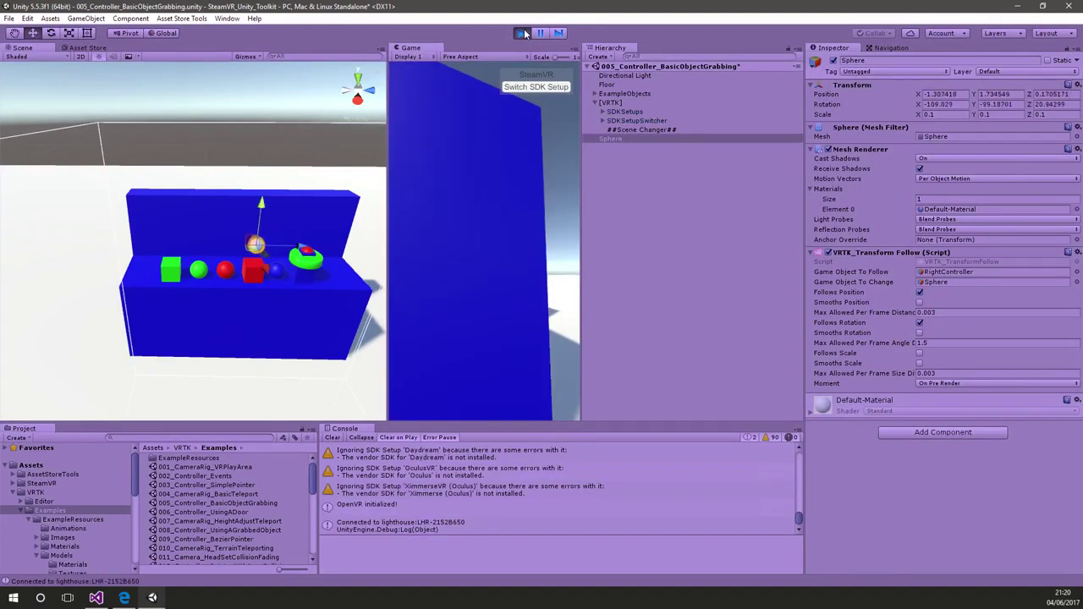
left_click(522, 33)
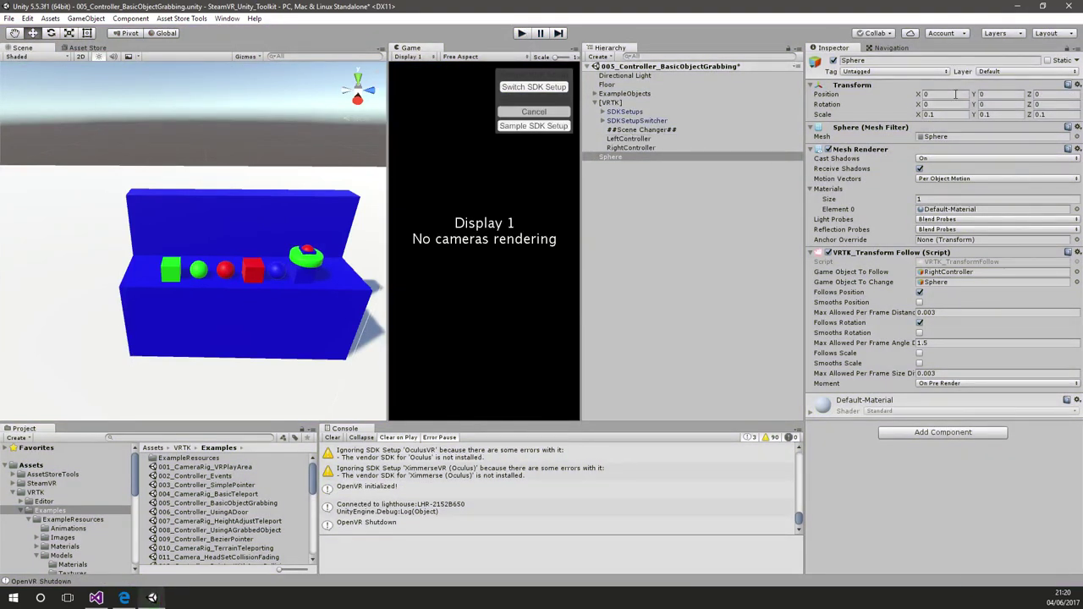
Step: Set the Sphere's Z position to 1, play-test it, then reselect the Sphere
left_click(1053, 94)
type("1")
left_click(520, 33)
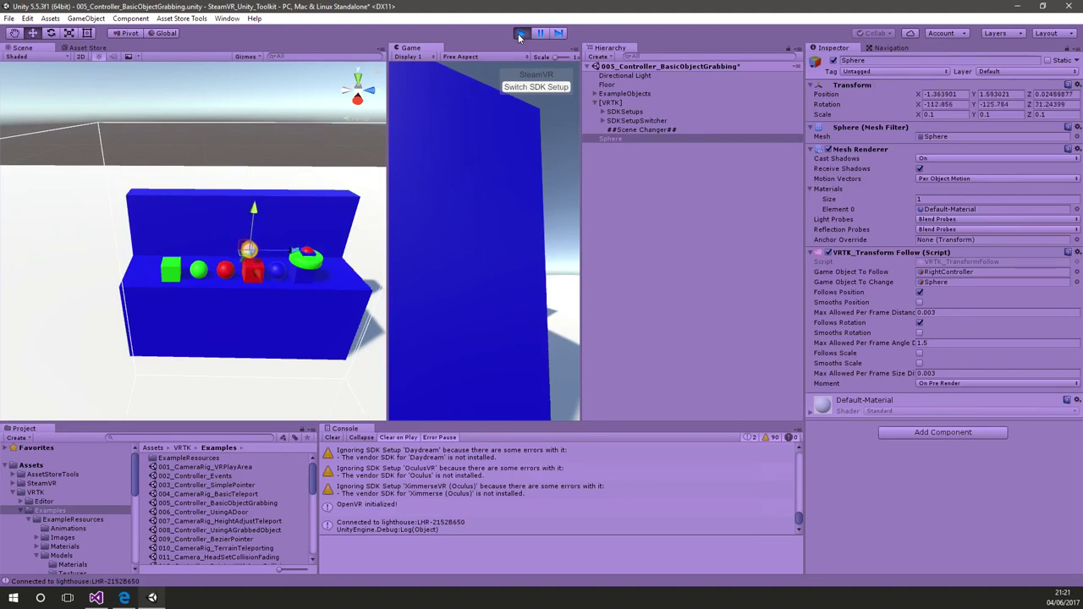
left_click(521, 33)
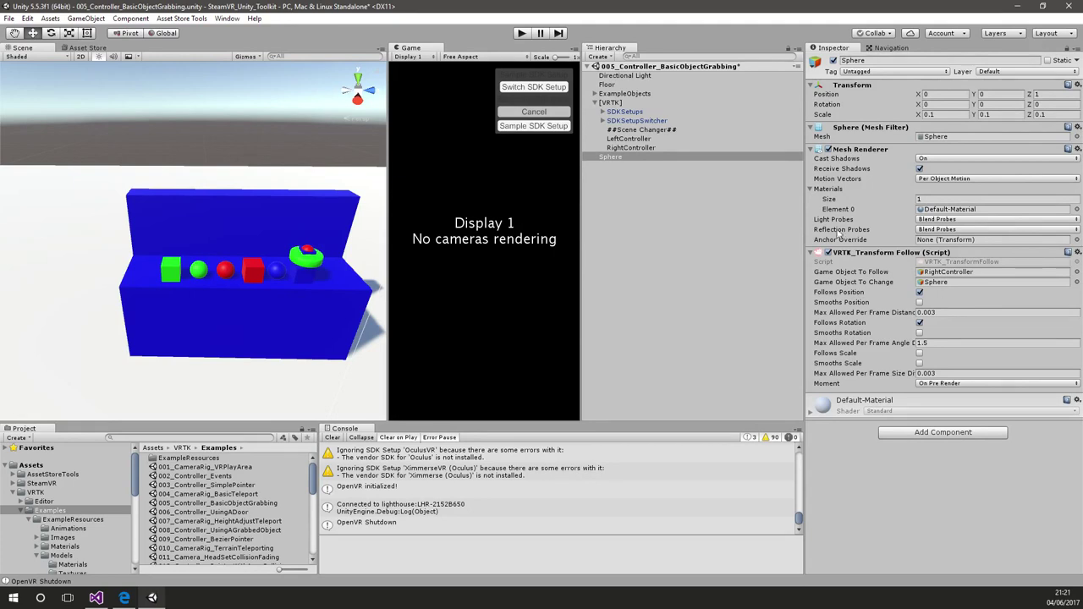
left_click(617, 195)
left_click(630, 158)
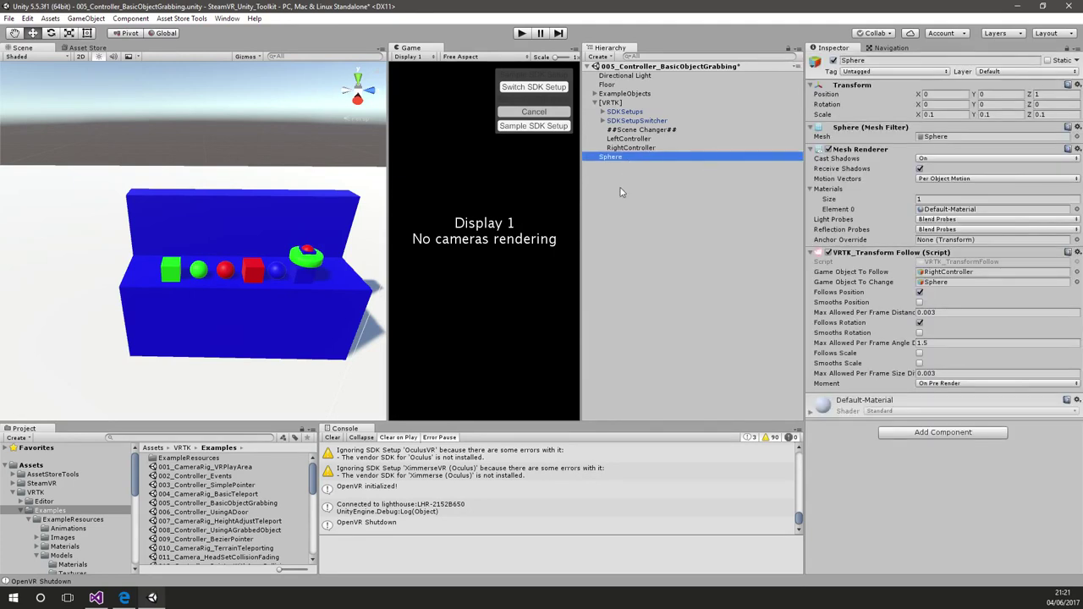
Step: Replace the Sphere with an empty GameObject carrying VRTK_Transform Follow that changes itself, not following scale
key("Delete")
right_click(611, 182)
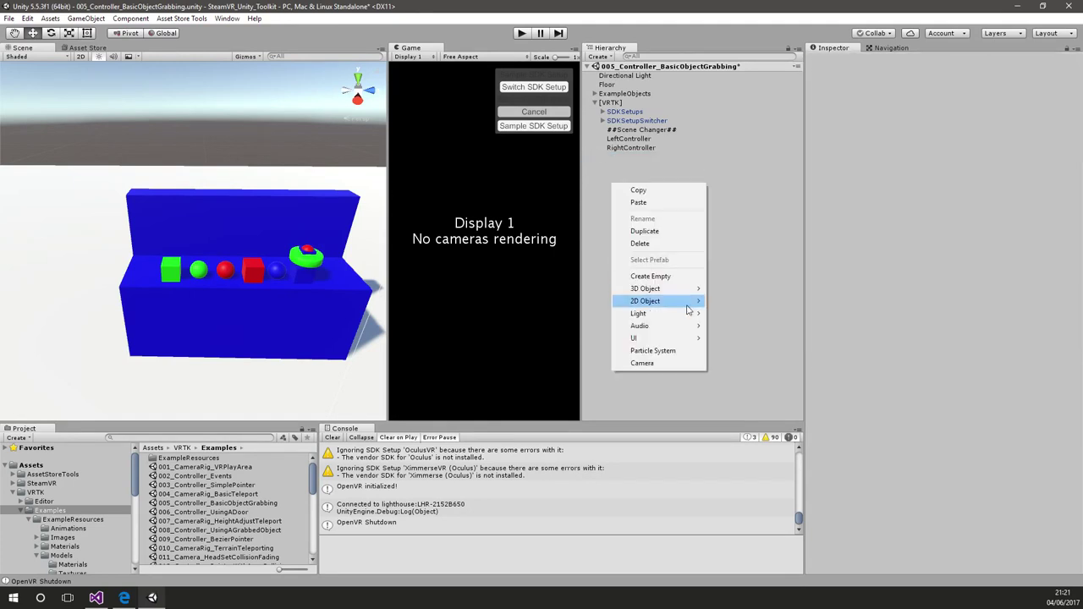
left_click(651, 276)
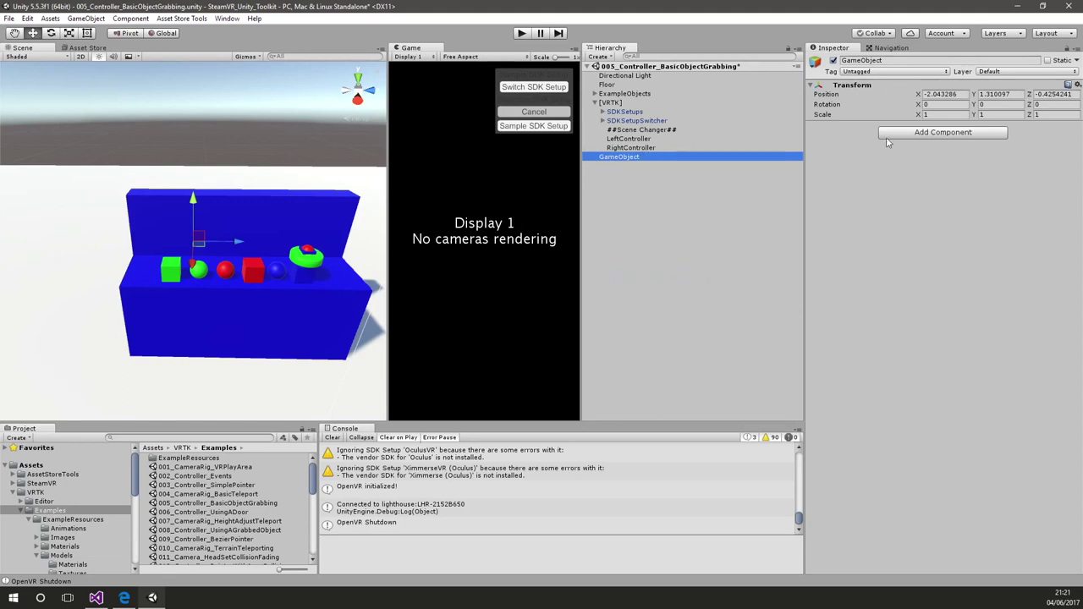
left_click(914, 133)
left_click(898, 217)
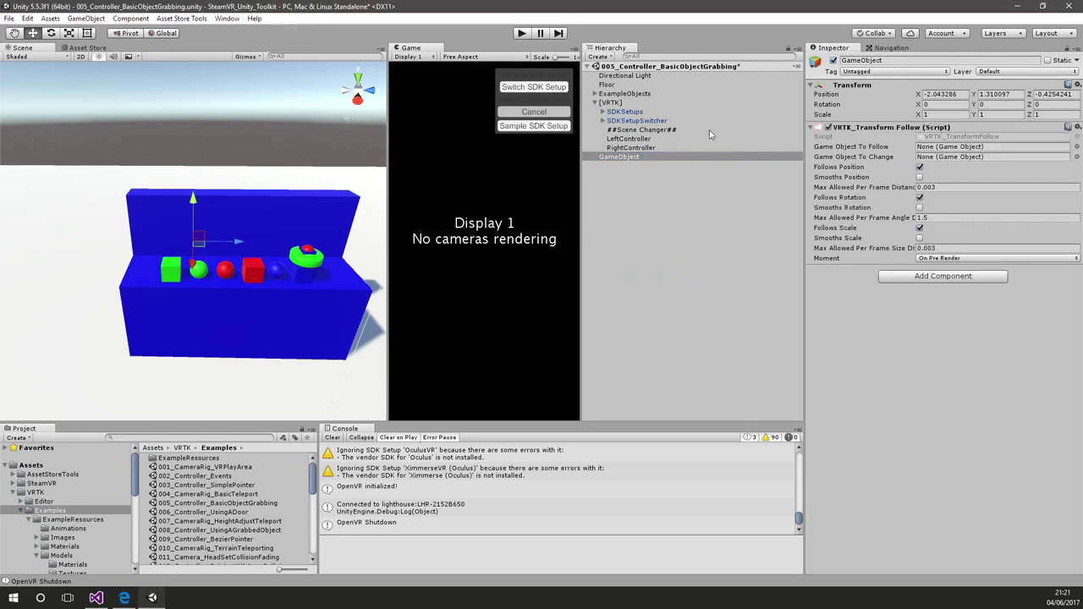
left_click_drag(630, 157, 980, 156)
left_click(920, 229)
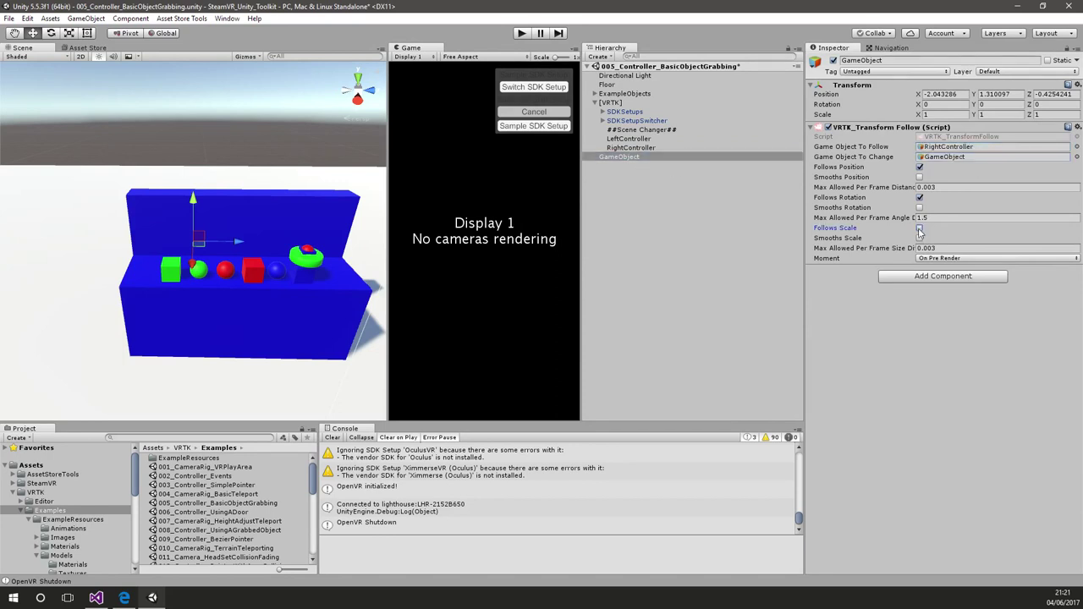
Step: Reset the GameObject's position to 0, 0, 0
left_click(955, 95)
left_click(919, 228)
type("0")
key("Tab")
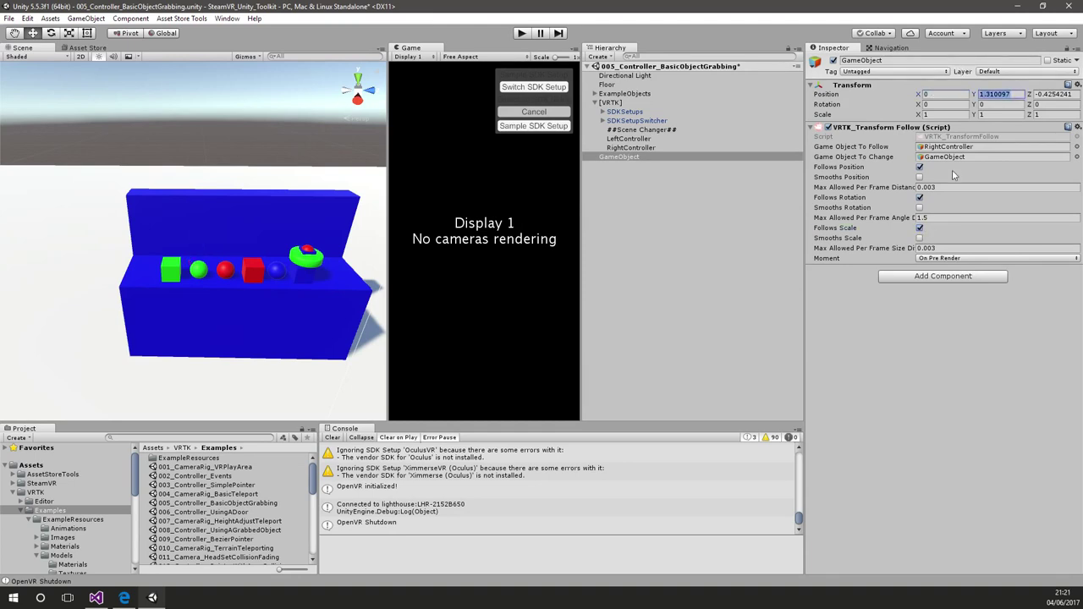
type("0")
key("Tab")
type("0")
key("Tab")
Step: Add a child Sphere under GameObject and remove its Sphere Collider
right_click(621, 157)
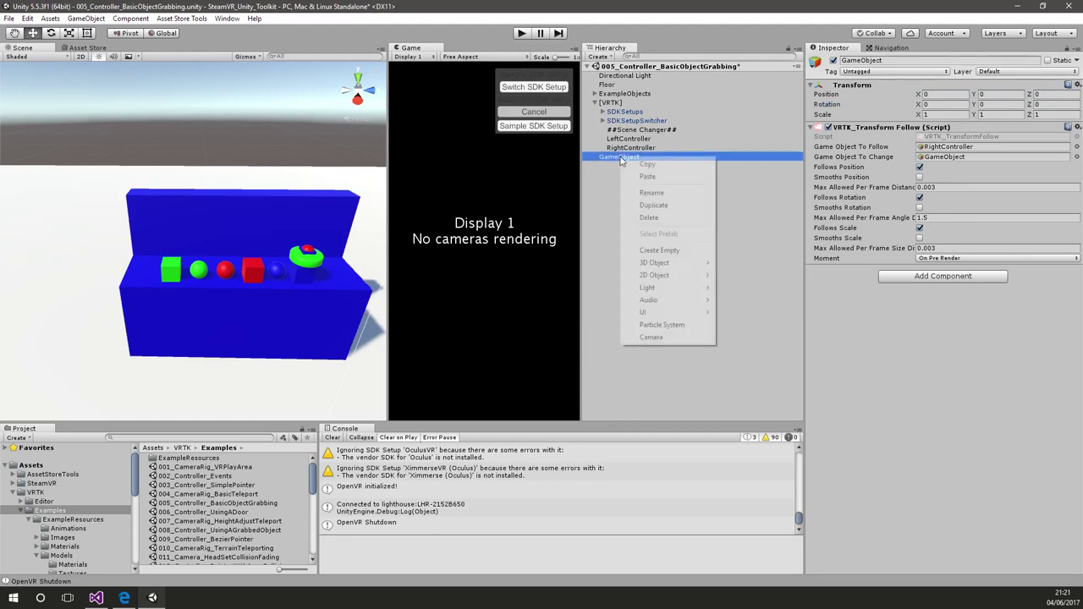
mouse_move(705, 263)
left_click(742, 275)
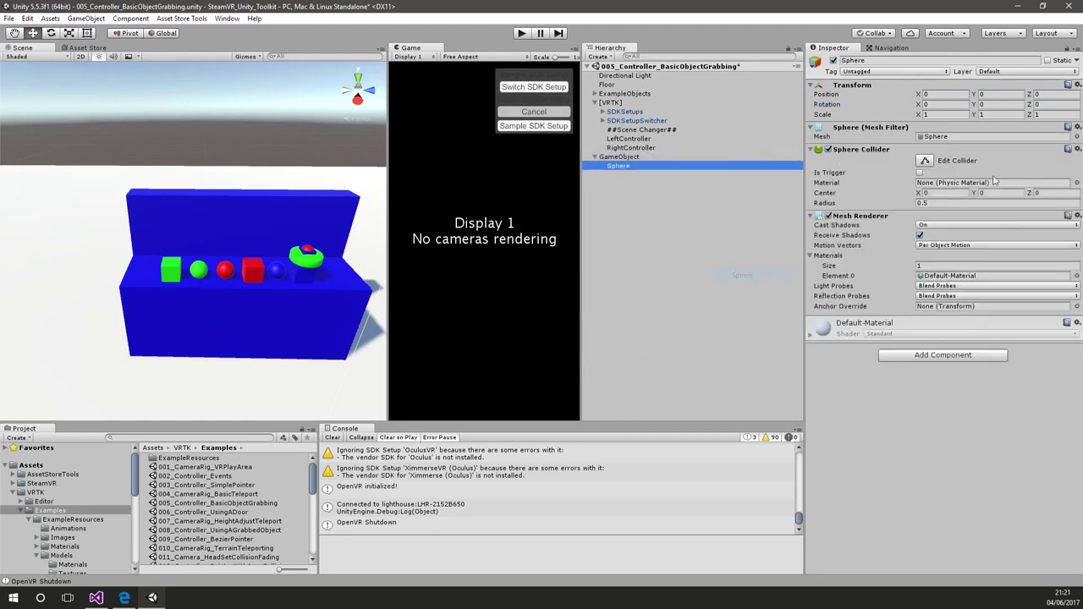
left_click(1078, 149)
left_click(973, 177)
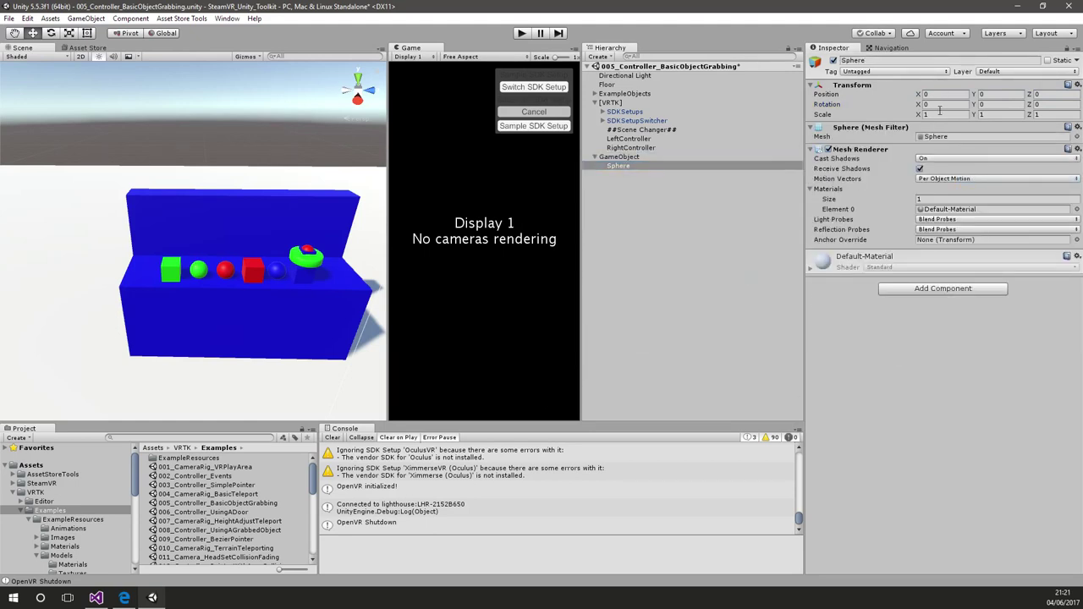
Step: Scale the child Sphere to 0.1 on X, Y and Z
left_click(939, 114)
type("0.1")
key("Tab")
type("0.1")
key("Tab")
type("0.1")
Step: Offset the Sphere to Z 1, then select GameObject and start play mode
left_click(1043, 93)
type("1")
key("Return")
left_click(631, 158)
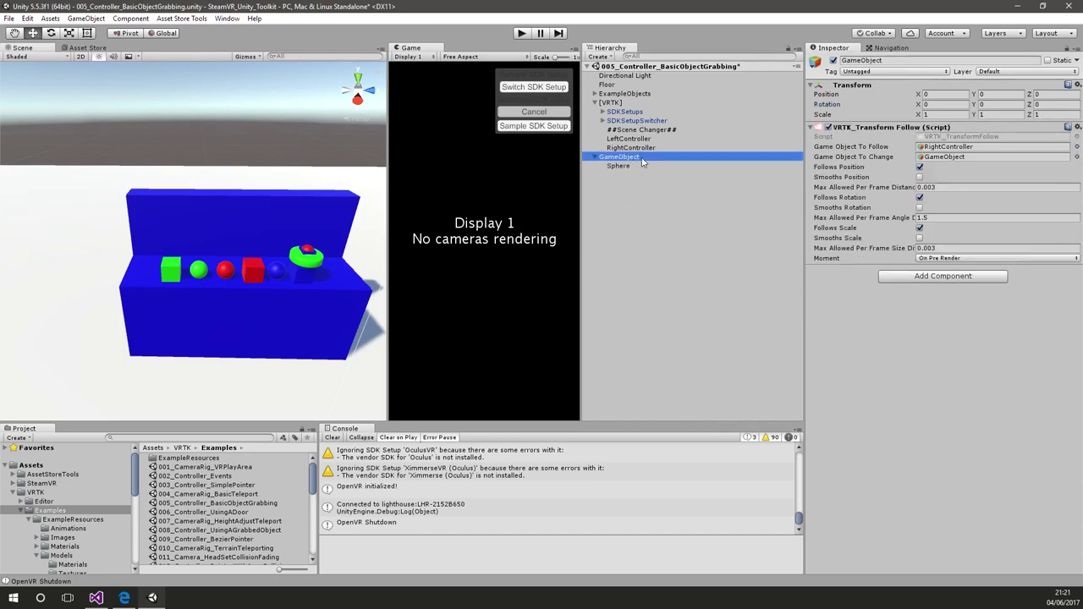
left_click(522, 34)
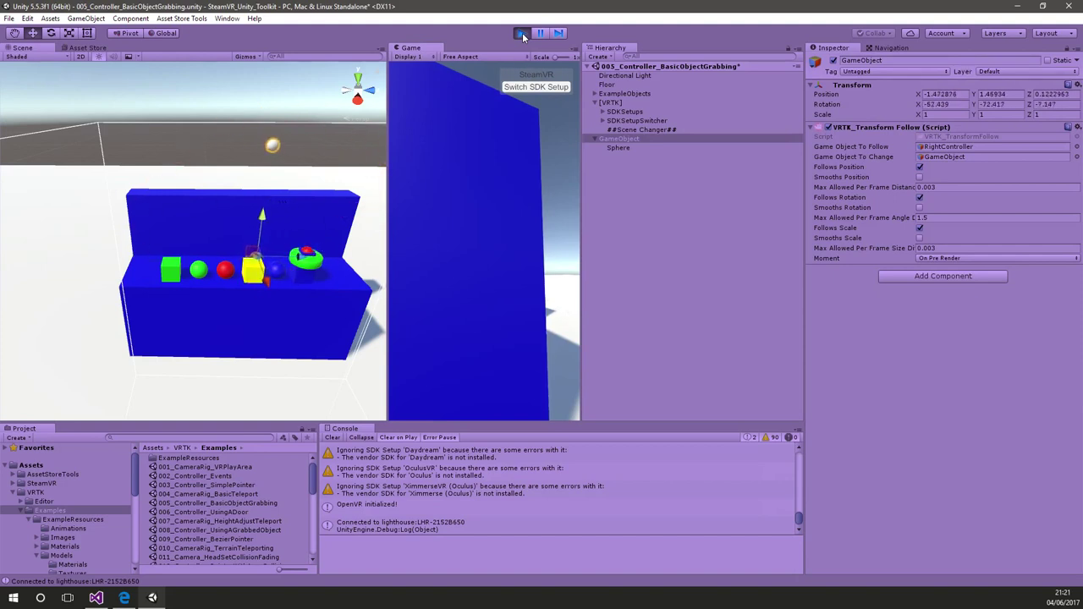
Step: Stop play, move the Sphere to X 1 with Z 0, and play-test it again
left_click(519, 34)
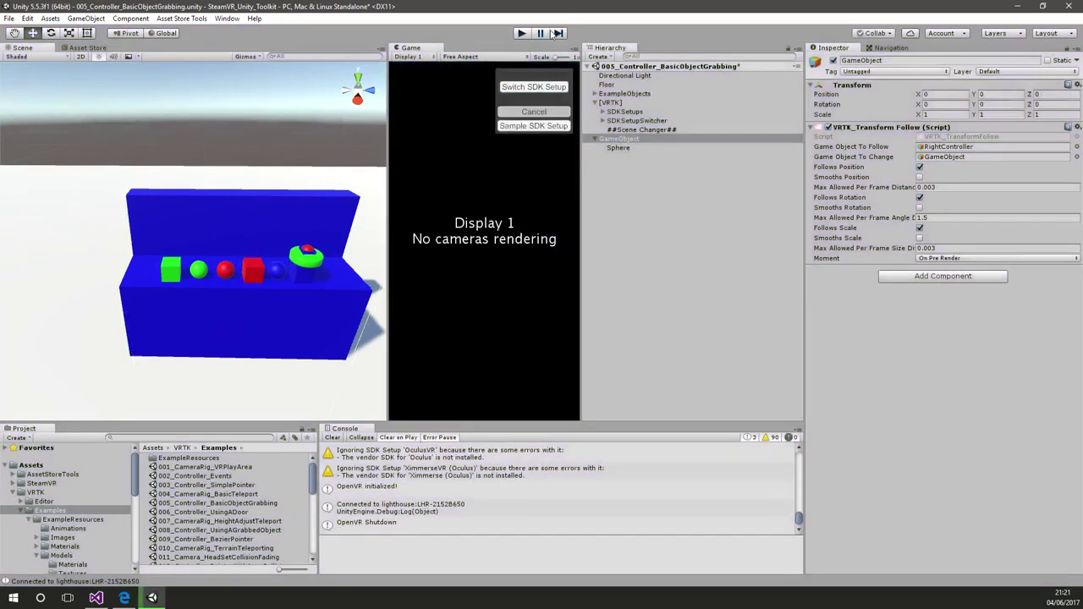
left_click(618, 165)
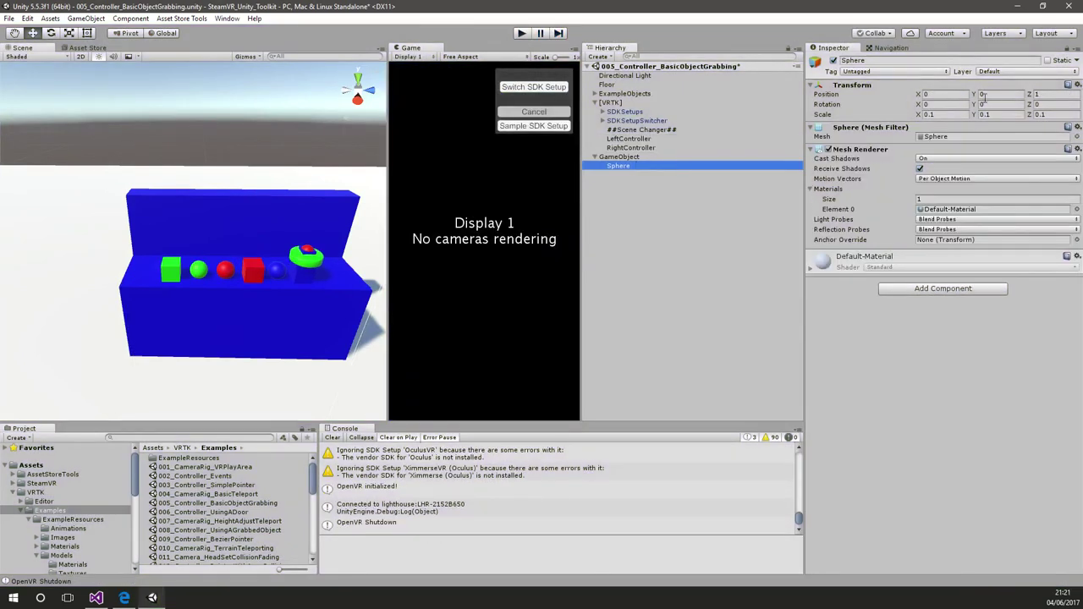
left_click(952, 94)
left_click(1049, 94)
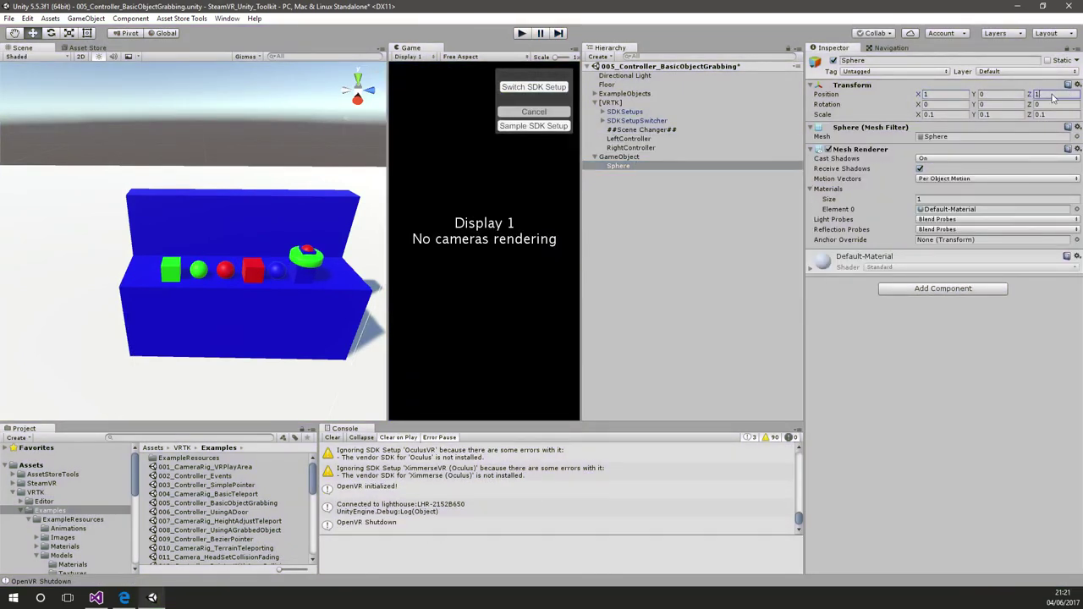
type("0")
left_click(523, 33)
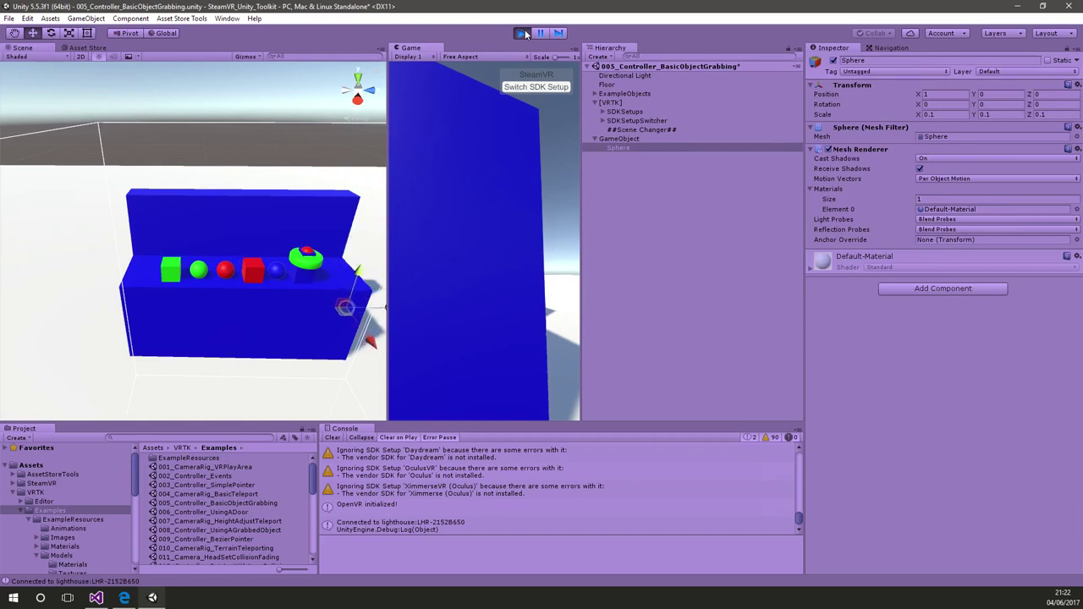
left_click(522, 33)
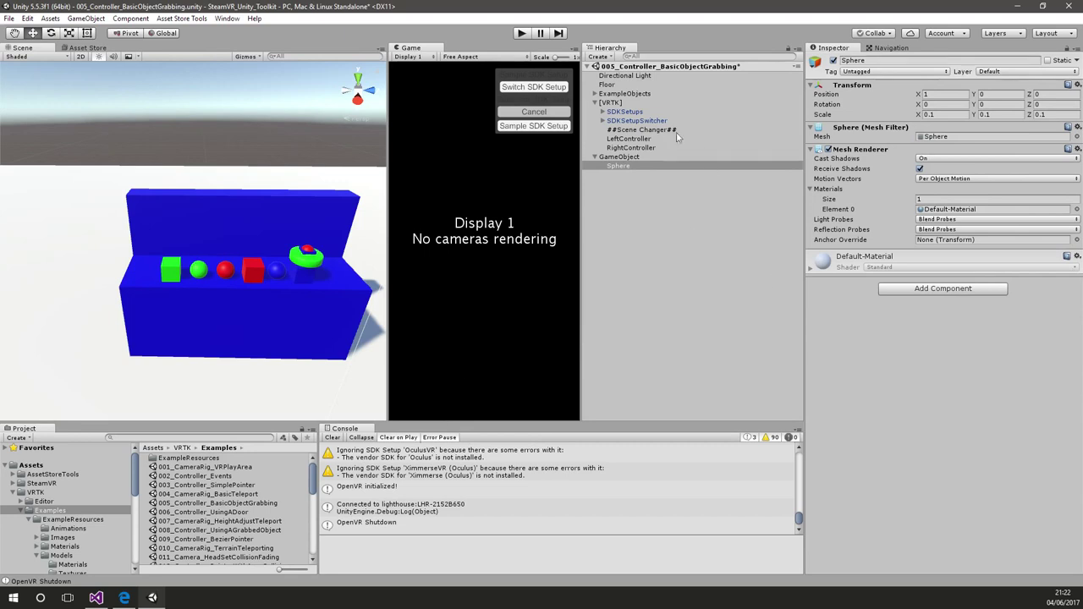
left_click(641, 148)
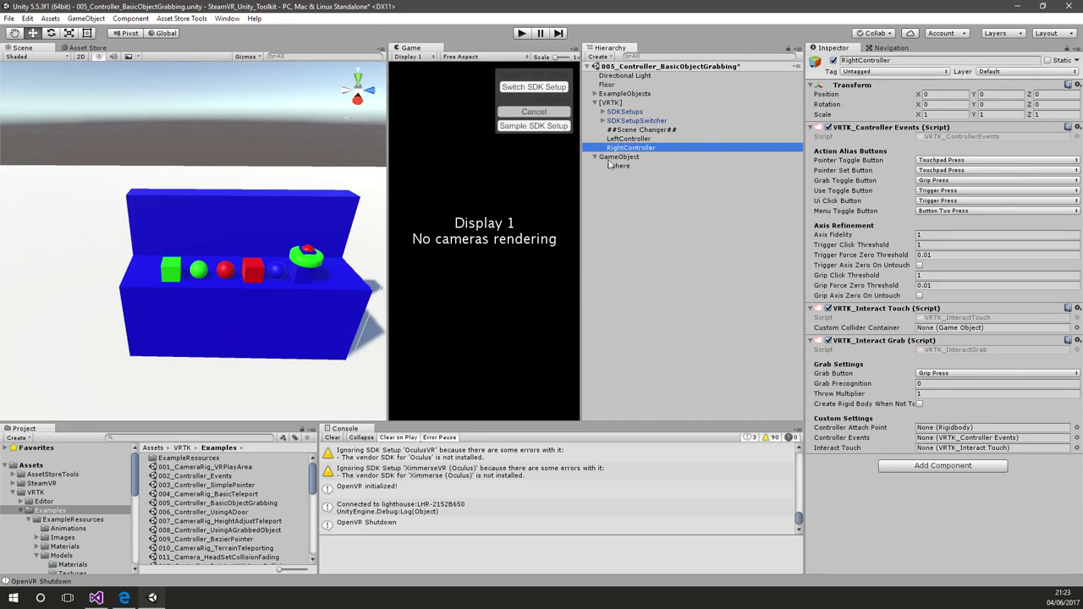
left_click(613, 166)
left_click(614, 158)
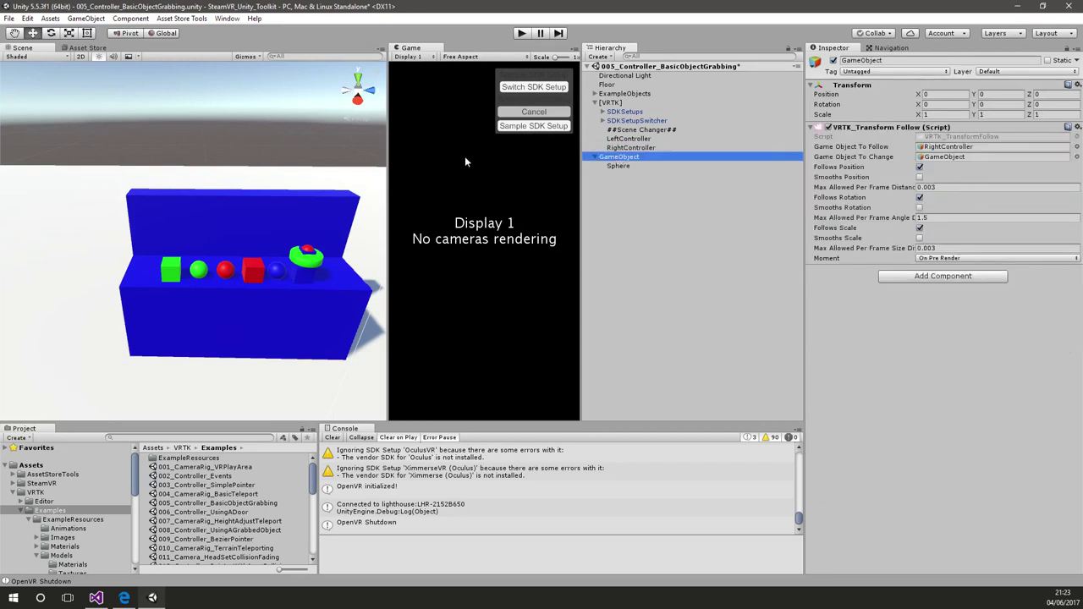
left_click(628, 165)
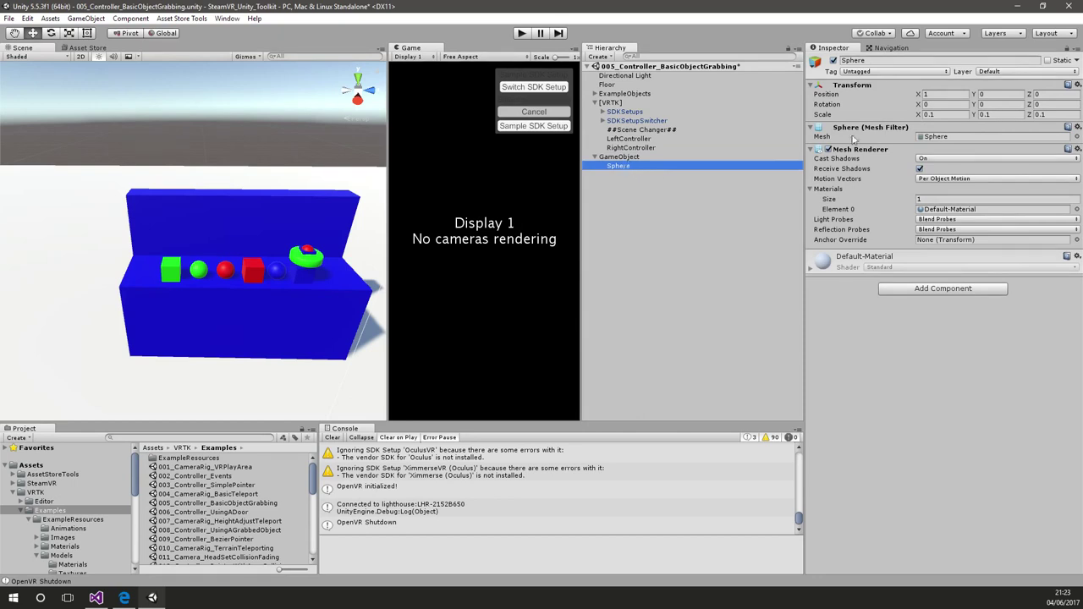
left_click(947, 94)
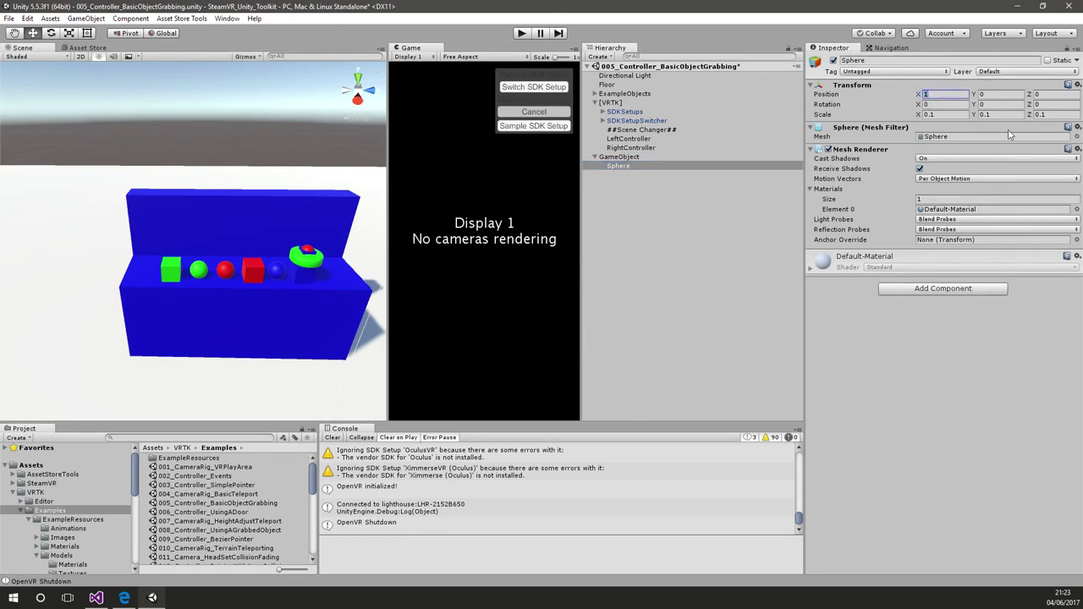
Step: Set the Sphere's X position to -1 and play-test it
type("-1")
left_click(524, 34)
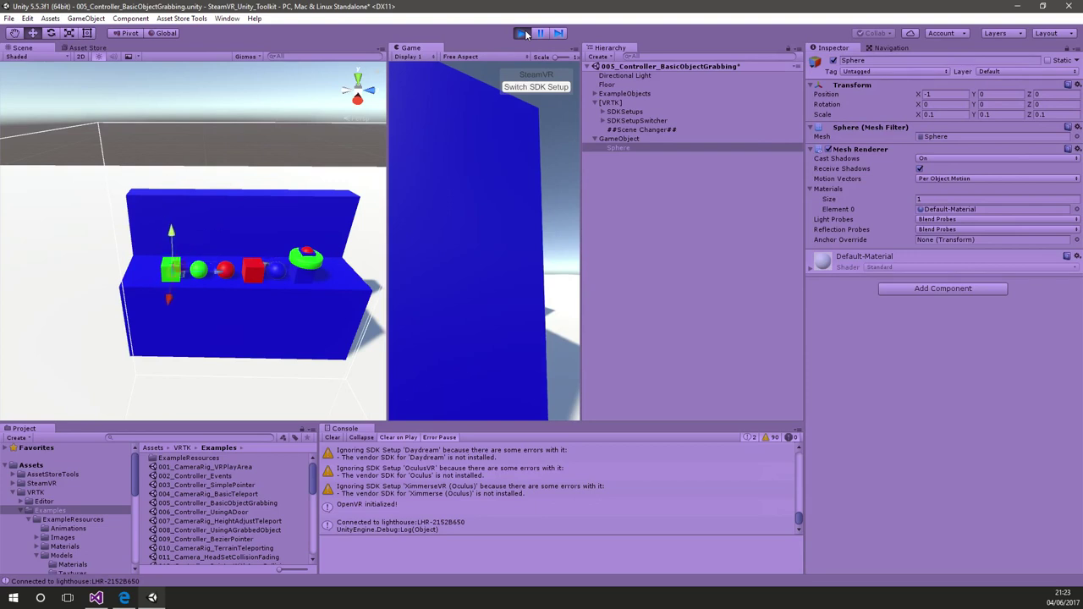
left_click(522, 33)
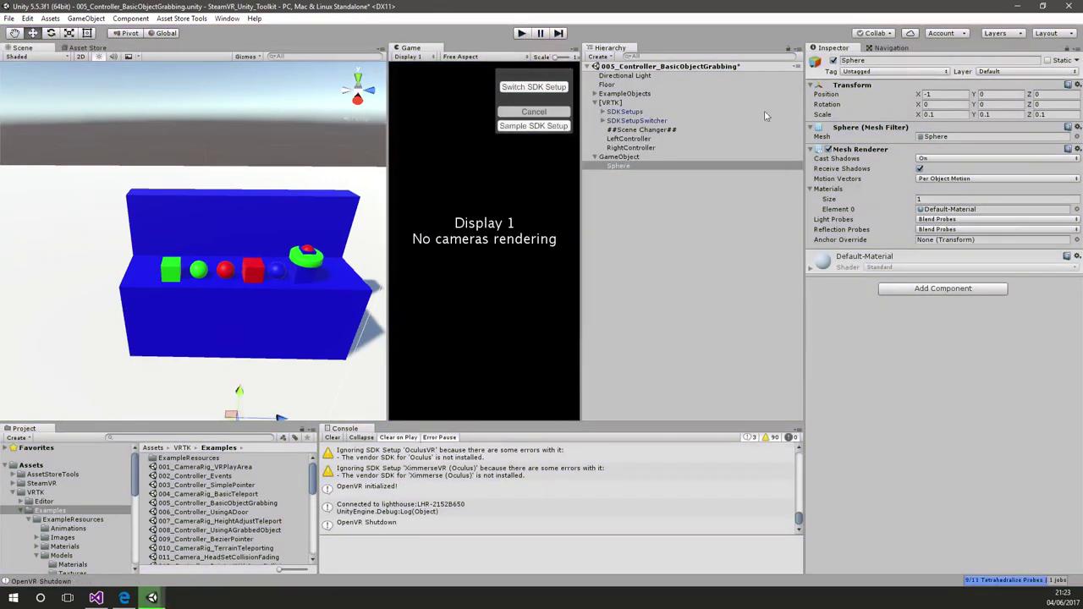
Step: Raise the Sphere to Y 1, play-test it, then stop to reset X to 0
left_click(988, 94)
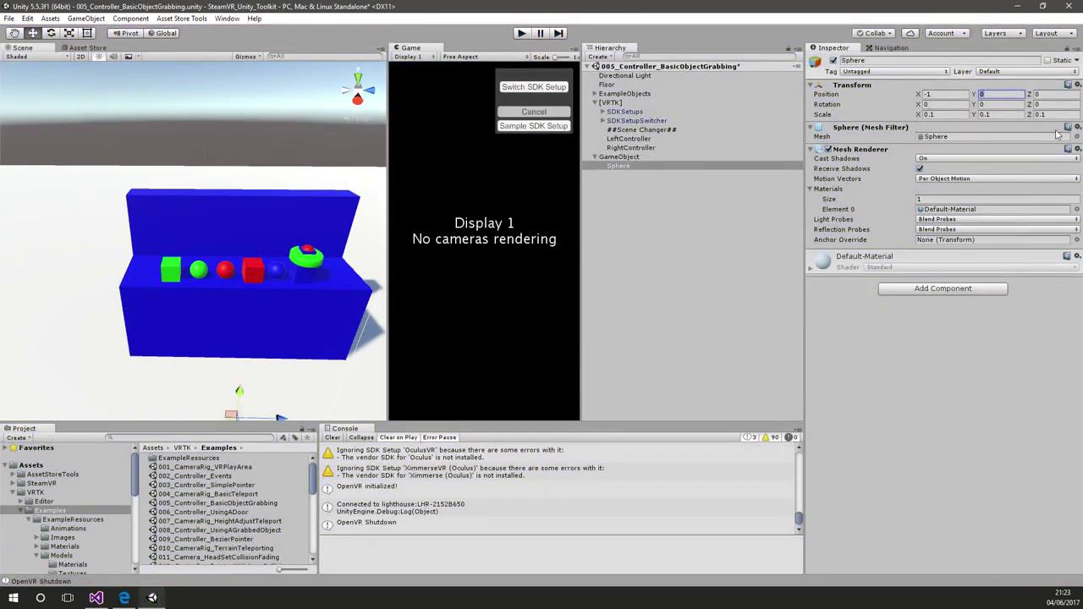
type("1")
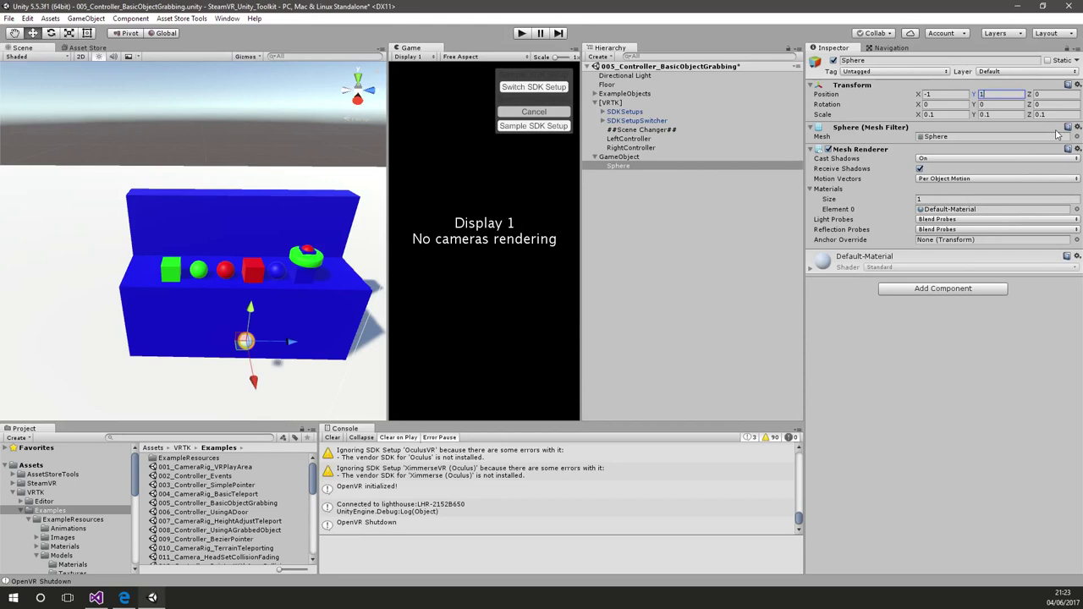
left_click(517, 34)
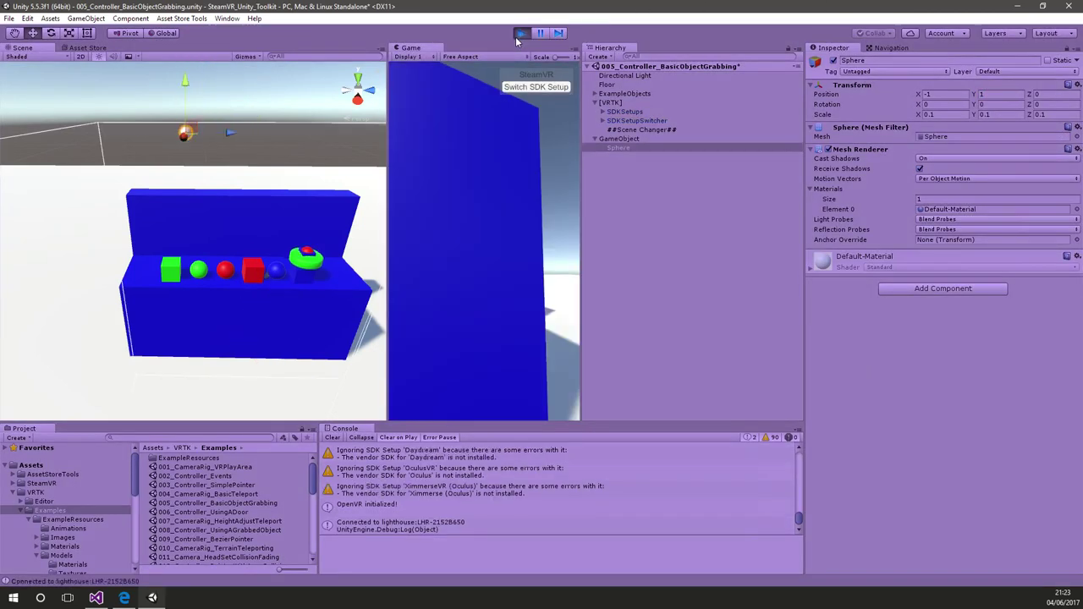
left_click(520, 34)
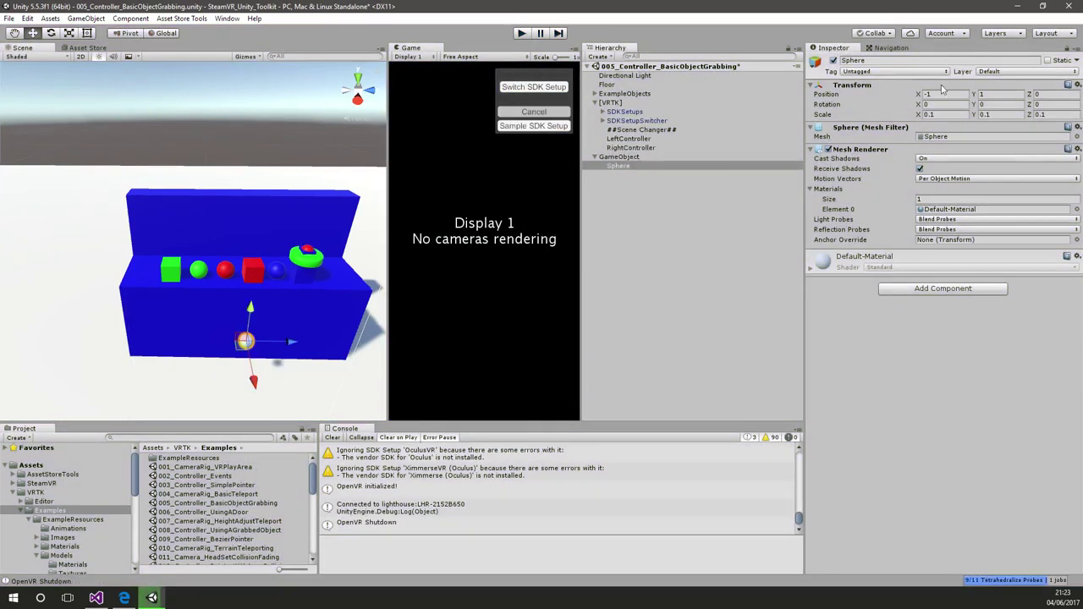
left_click(945, 95)
Step: Set the Sphere's X to 0 and Y to 0.2, then play-test it
type("0")
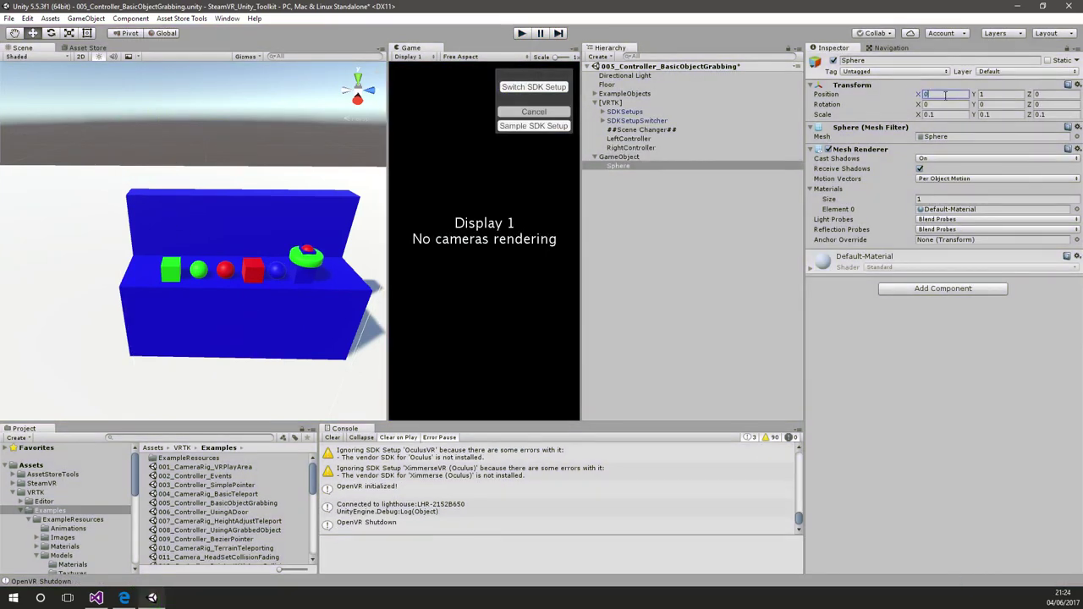
left_click(984, 94)
type("0.2")
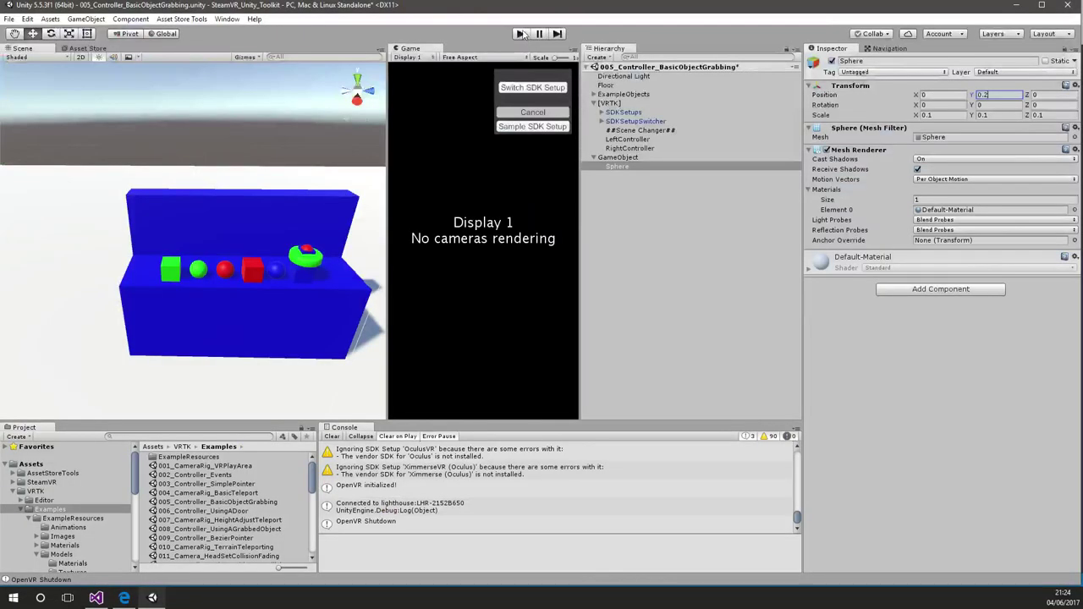
left_click(521, 34)
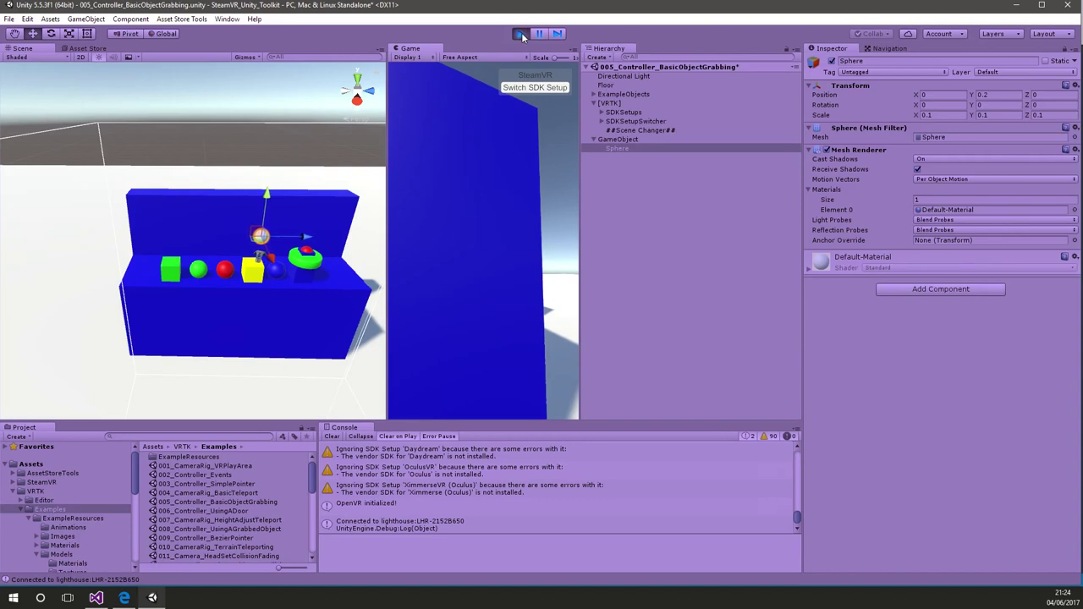
left_click(521, 34)
Step: Move the Sphere to Y 0 and Z 0.2 and run the scene again
left_click(988, 93)
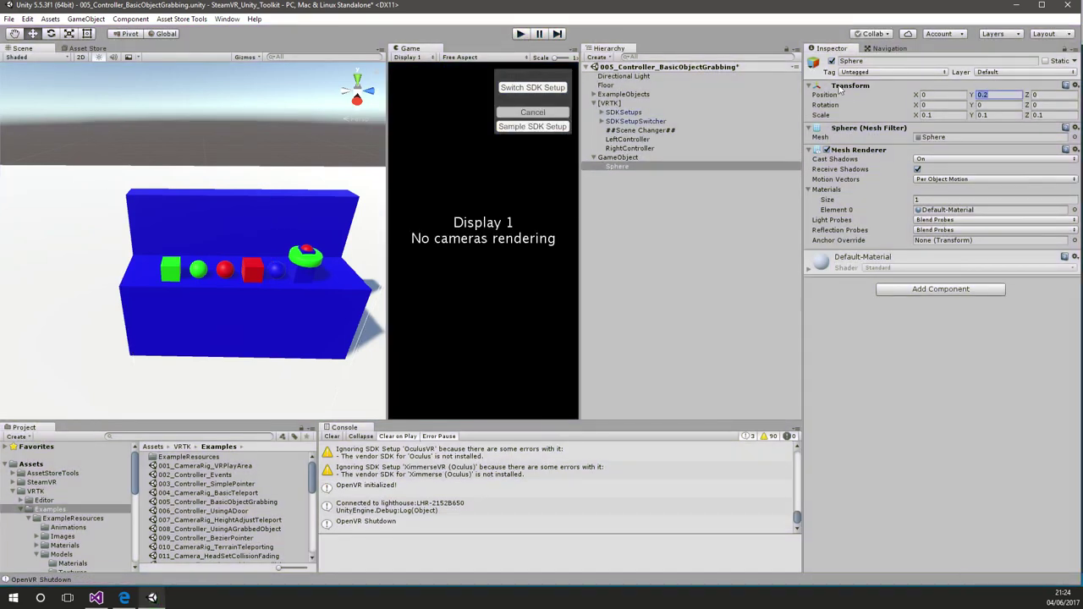
type("0")
left_click(1058, 95)
type("0.2")
left_click(521, 34)
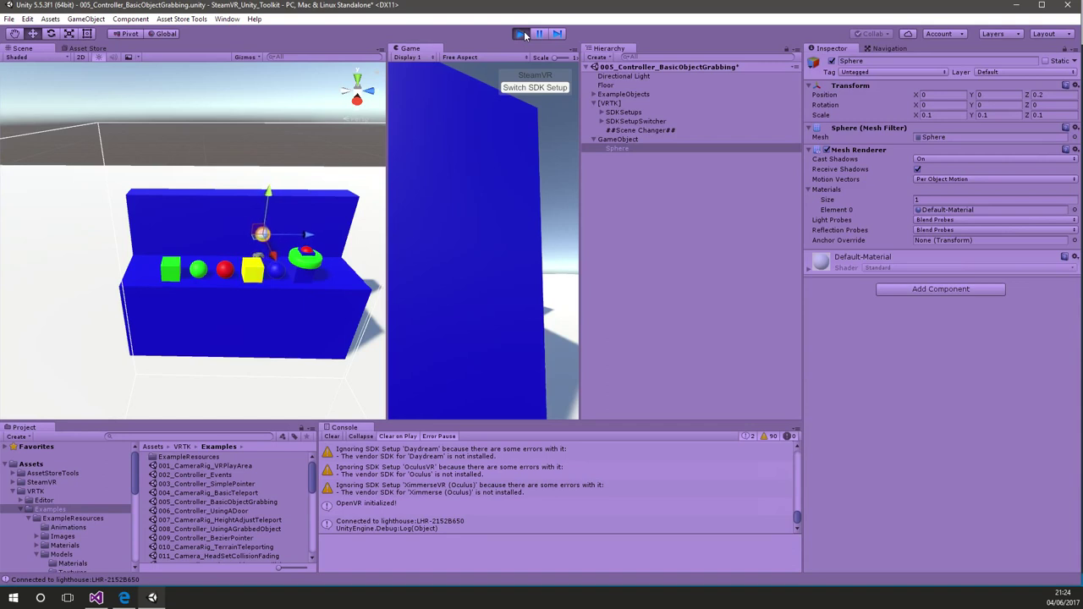
Step: Stop play mode and review the Sphere and GameObject's RightController follow settings
left_click(520, 33)
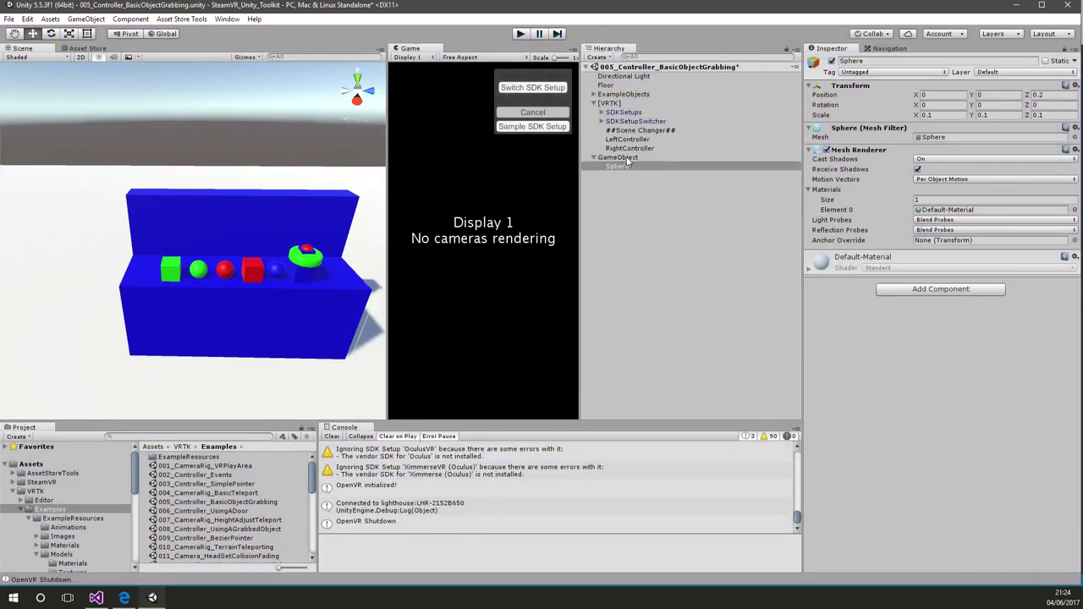
left_click(623, 158)
left_click(629, 167)
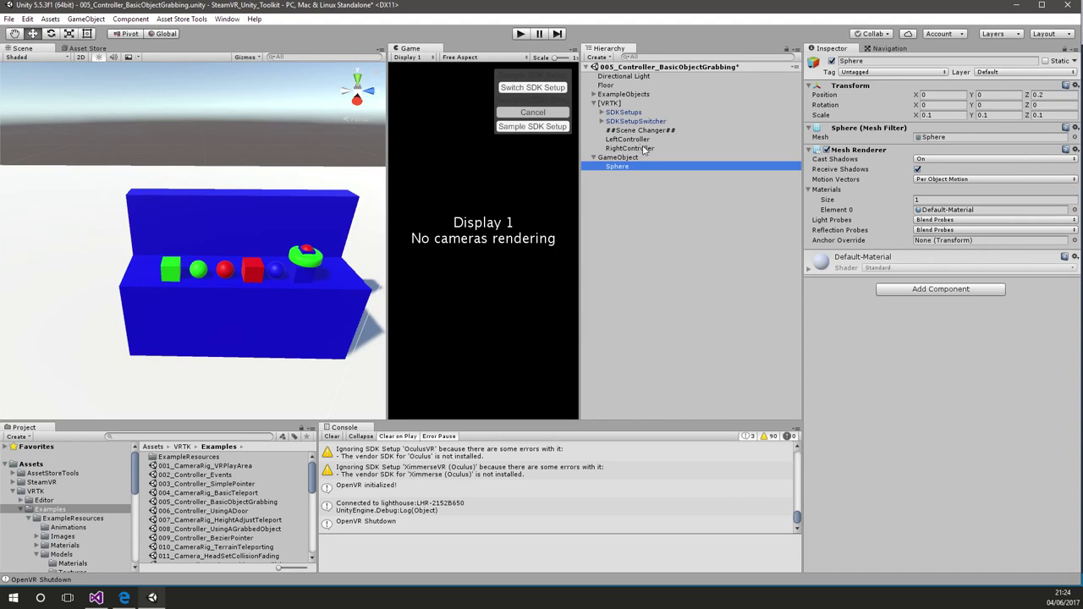
left_click(626, 157)
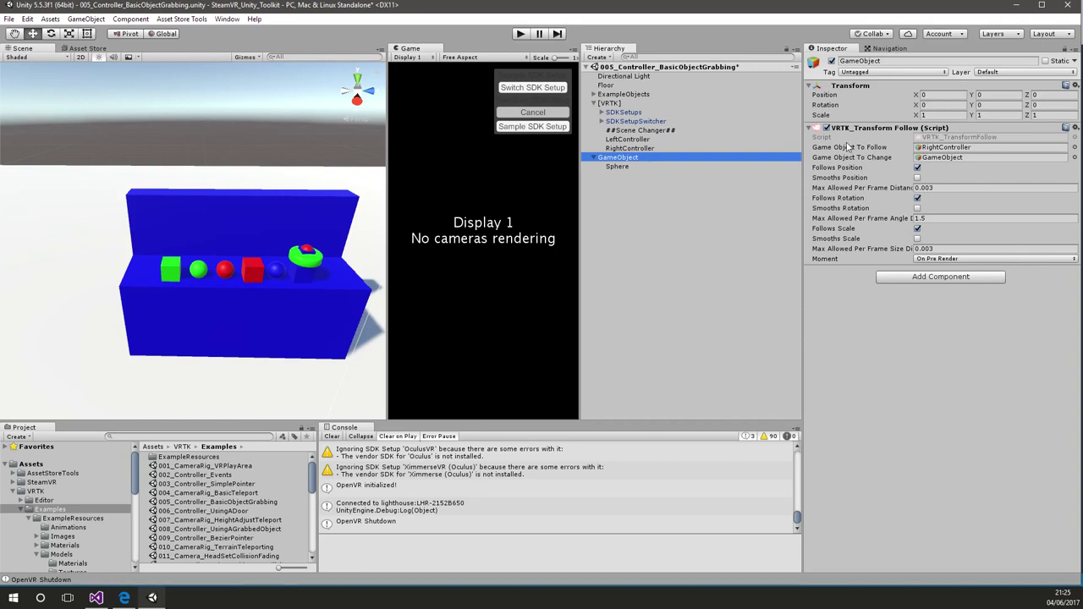
Step: Inspect RightController's Controller Events, Interact Touch and Interact Grab components after the Sphere
mouse_move(836, 149)
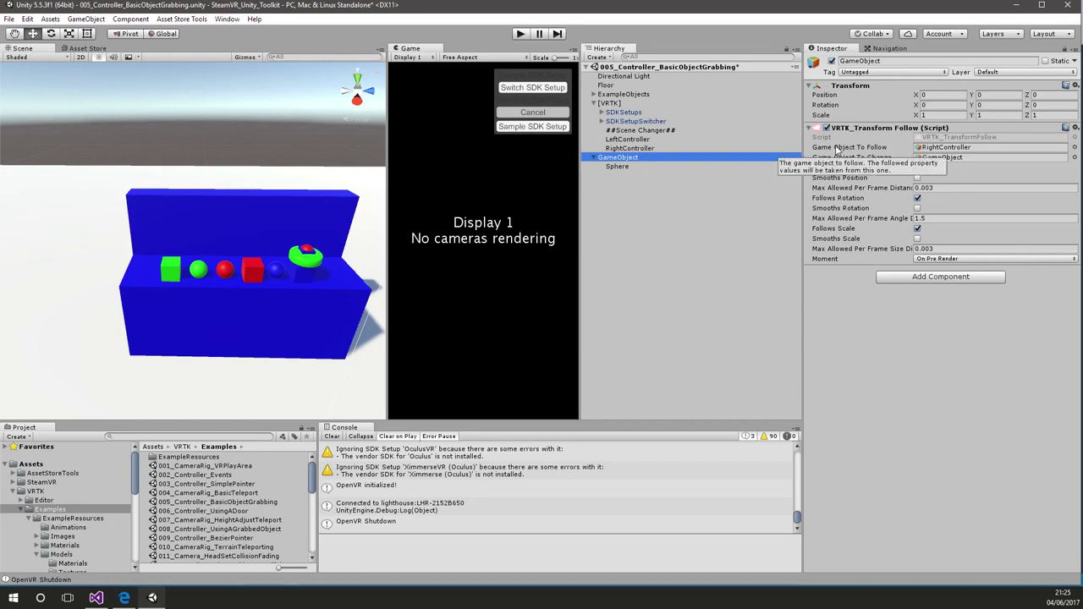
left_click(629, 168)
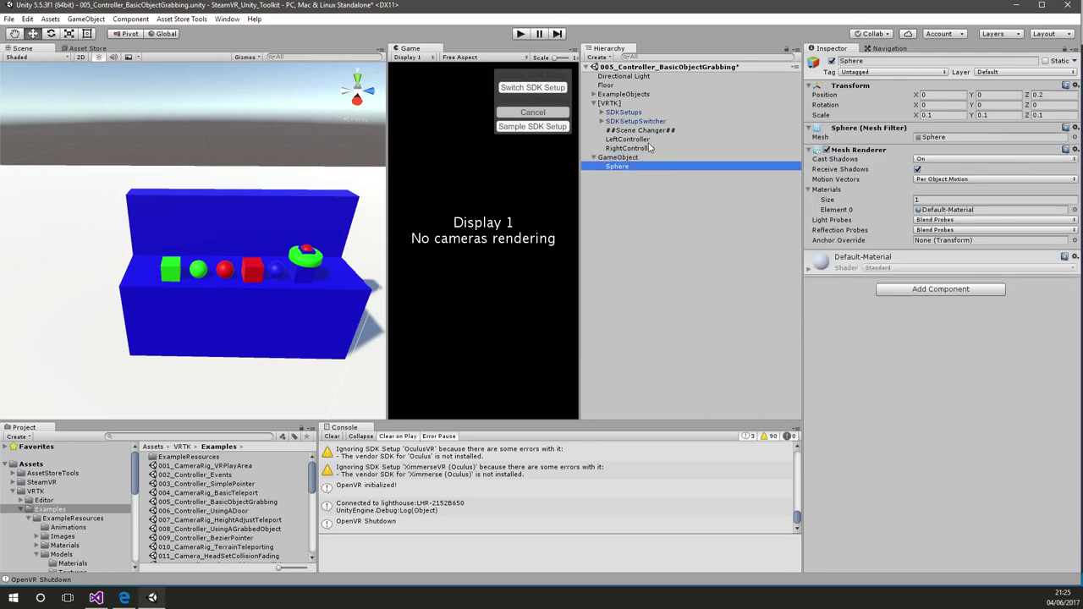
left_click(648, 149)
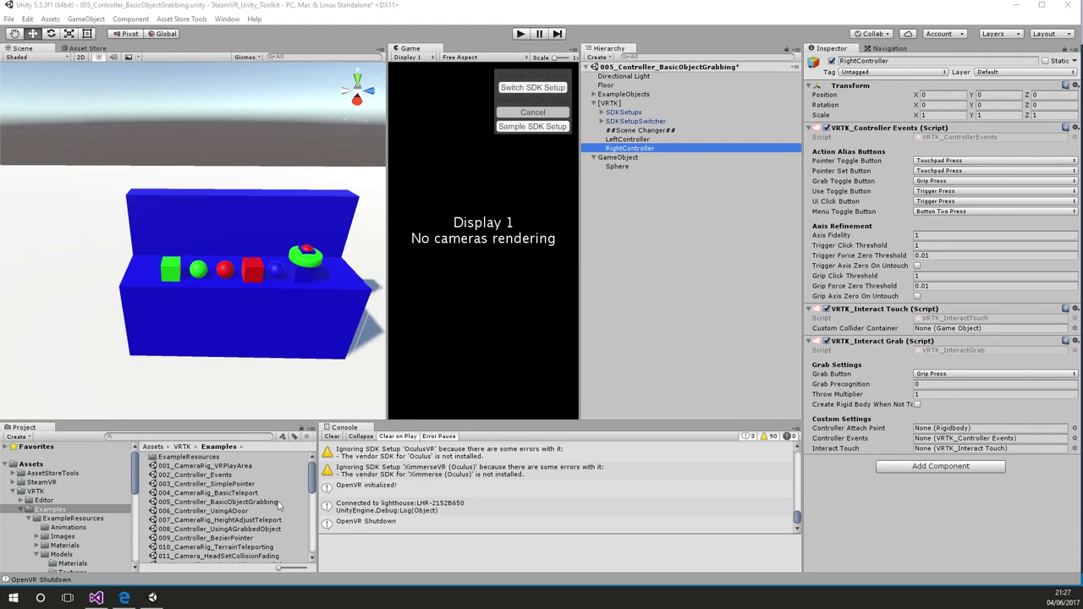
Step: Scroll the Project window's Examples list down to 044_CameraRig_RestrictedTeleportZones
mouse_move(311, 479)
left_mouse_down()
mouse_move(311, 552)
mouse_move(314, 461)
left_mouse_up()
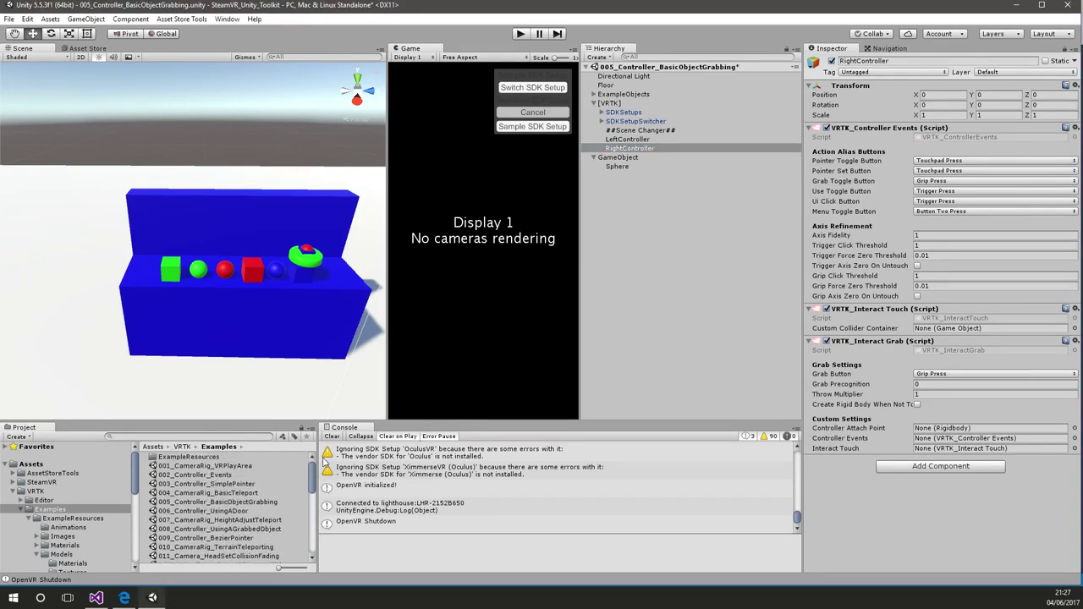
Step: Open the 044_CameraRig_RestrictedTeleportZones scene without saving the previous scene
scroll(235, 545, "down", 10)
left_click(245, 559)
double_click(246, 559)
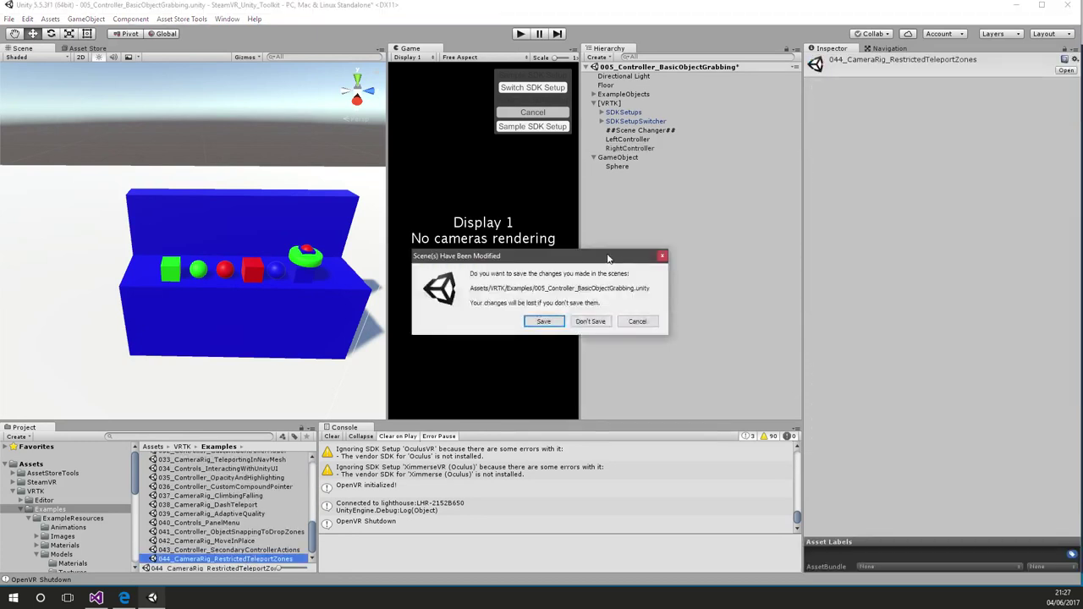
left_click(603, 325)
Step: Raise the first green DestinationPoint capsule to Y 3.606
right_click_drag(372, 363, 170, 314)
left_click(150, 305)
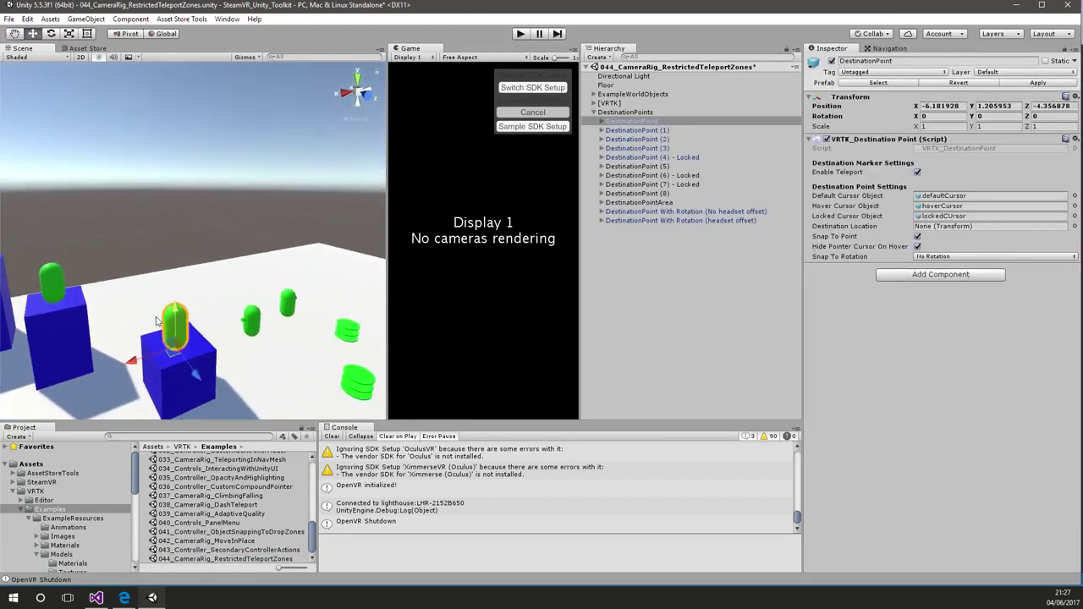
left_click_drag(178, 335, 176, 199)
right_click_drag(176, 200, 210, 184)
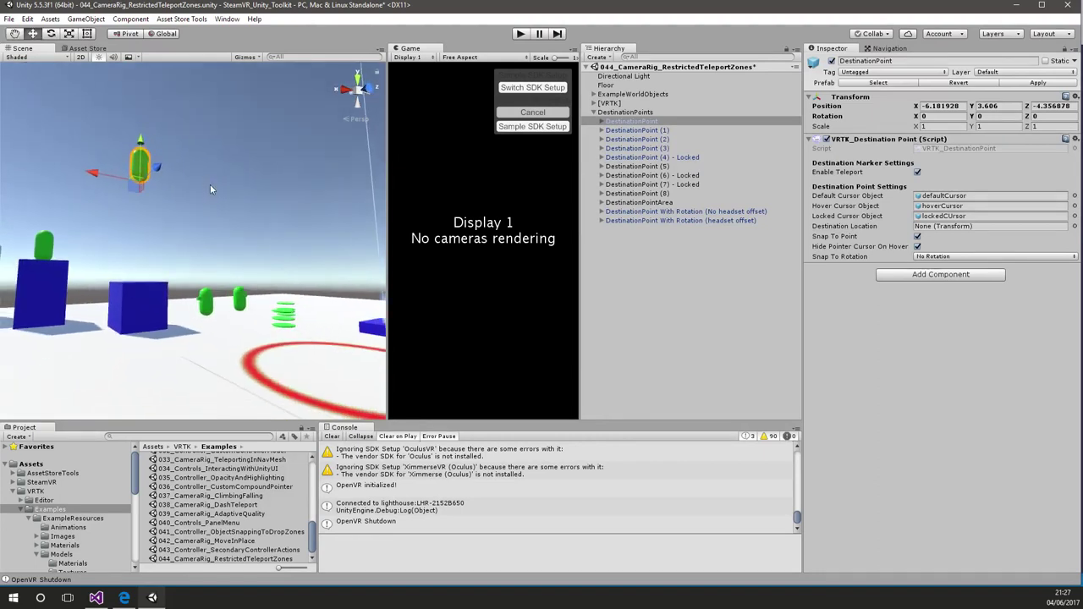
left_click(521, 34)
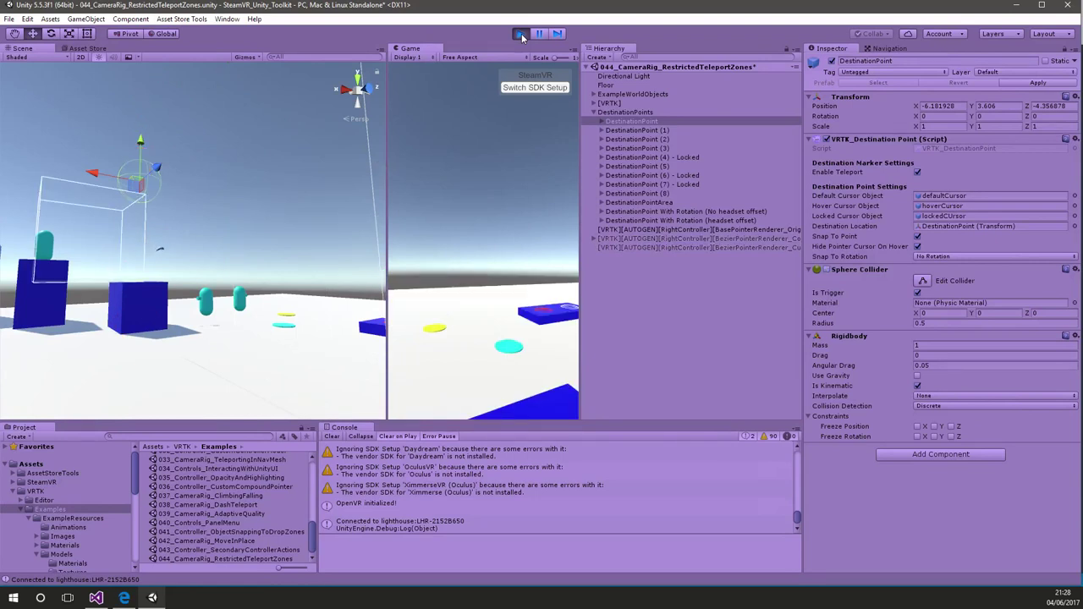
left_click(520, 32)
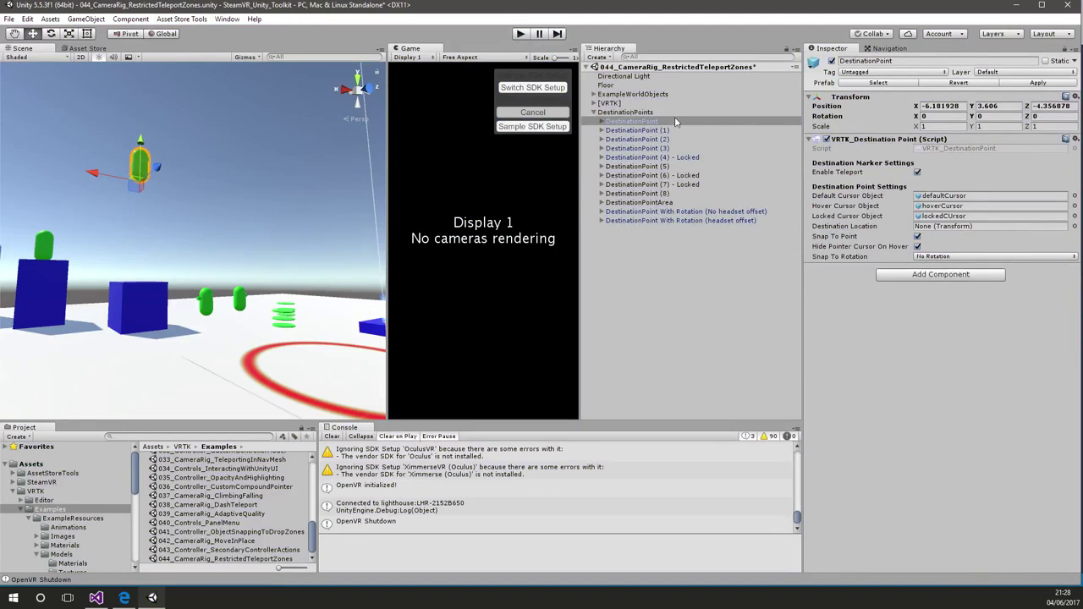
Step: Expand [VRTK], check PlayArea's Height Adjust Teleport options, then inspect SDKSetupSwitcher
left_click(599, 121)
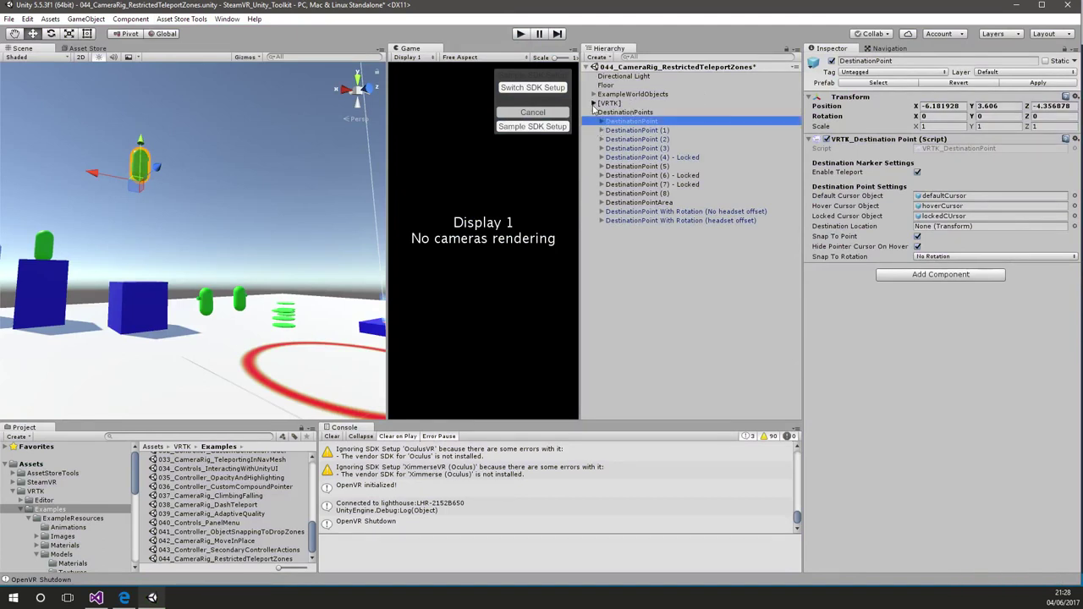
left_click(593, 103)
left_click(617, 140)
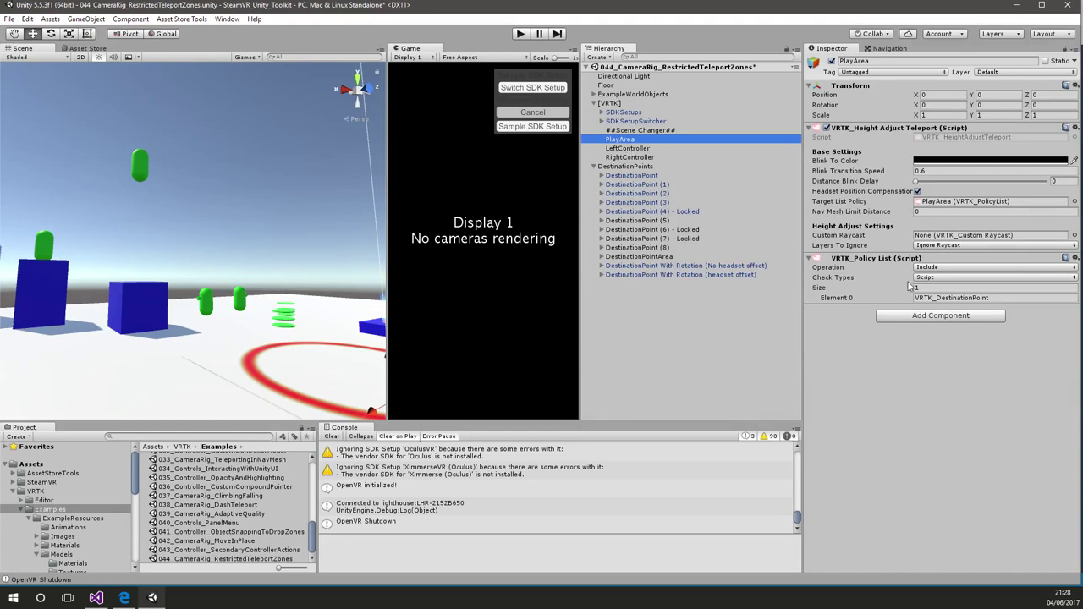
left_click(1075, 128)
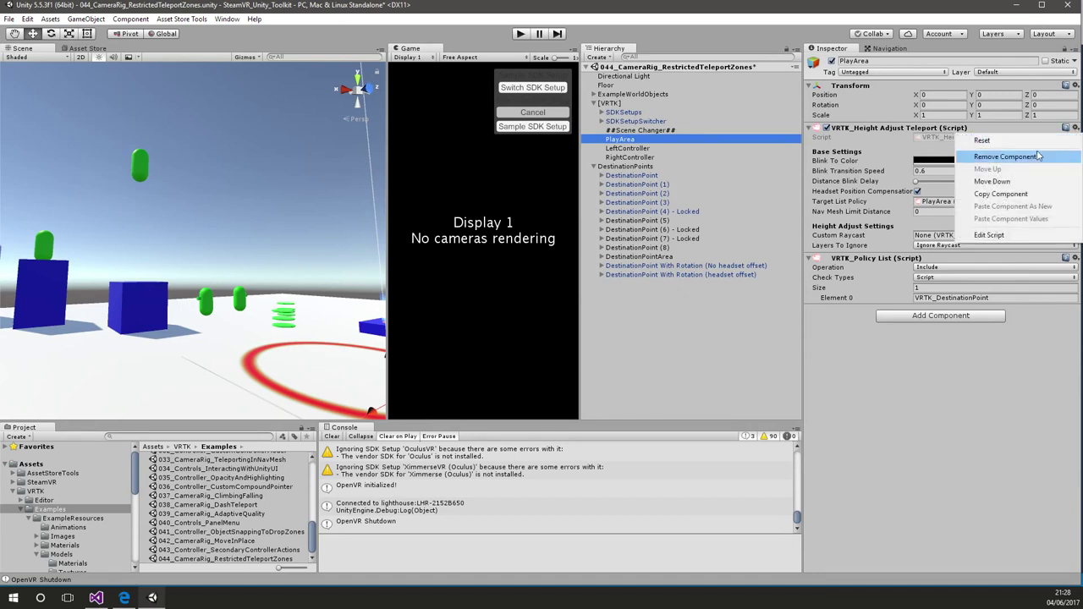
left_click(917, 233)
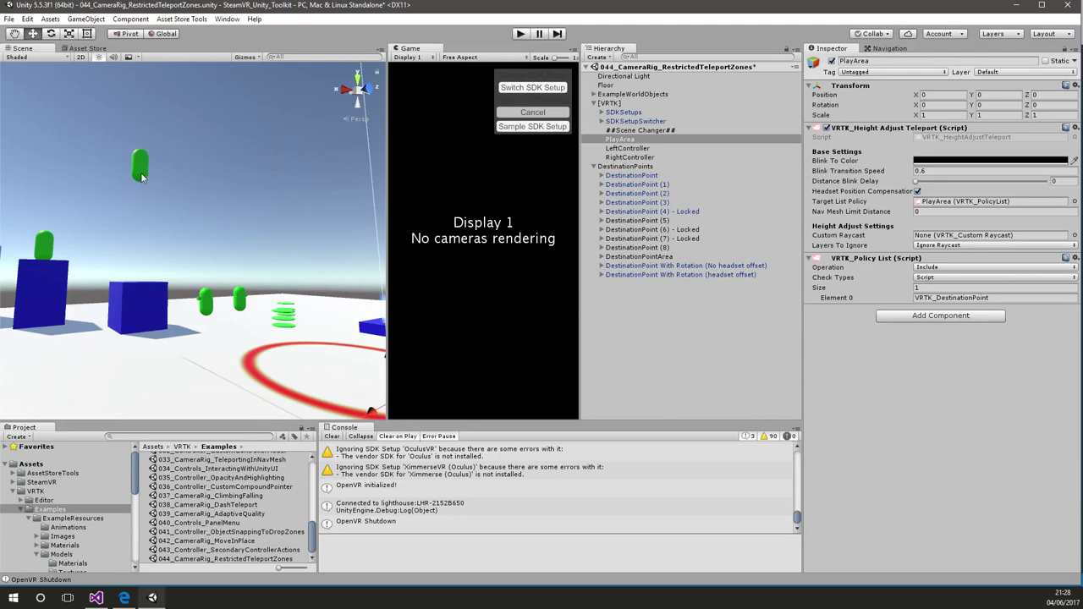
left_click(142, 296)
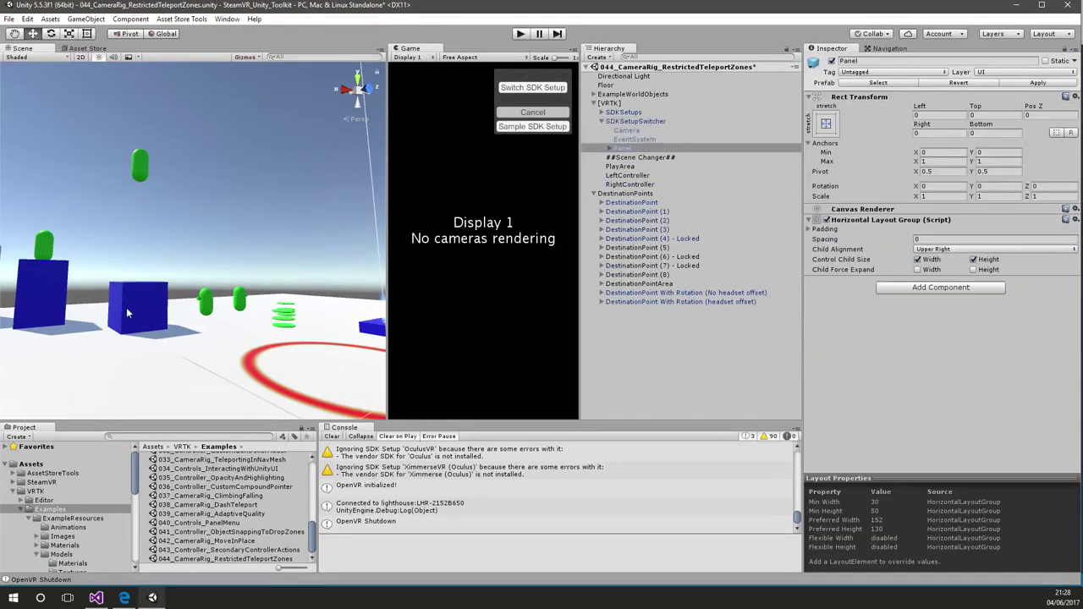
Step: Raise the blue Cube (7) to Y 1.12 and frame it in view
left_click(127, 307)
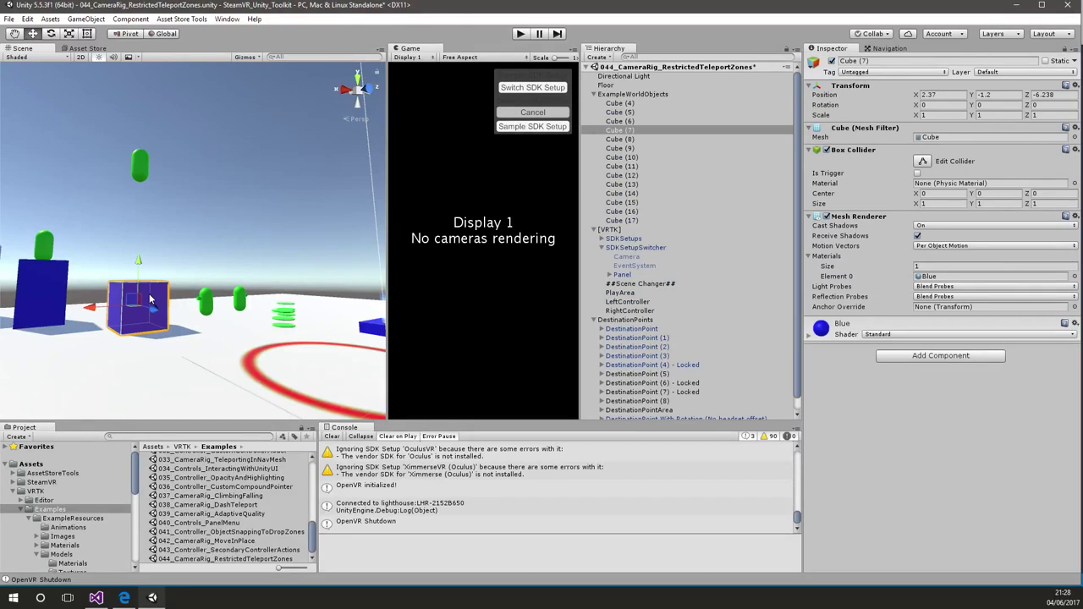
left_click_drag(140, 272, 149, 187)
key("f")
Step: Disable Cube (7)'s Mesh Renderer and start play mode
scroll(149, 187, "down", 3)
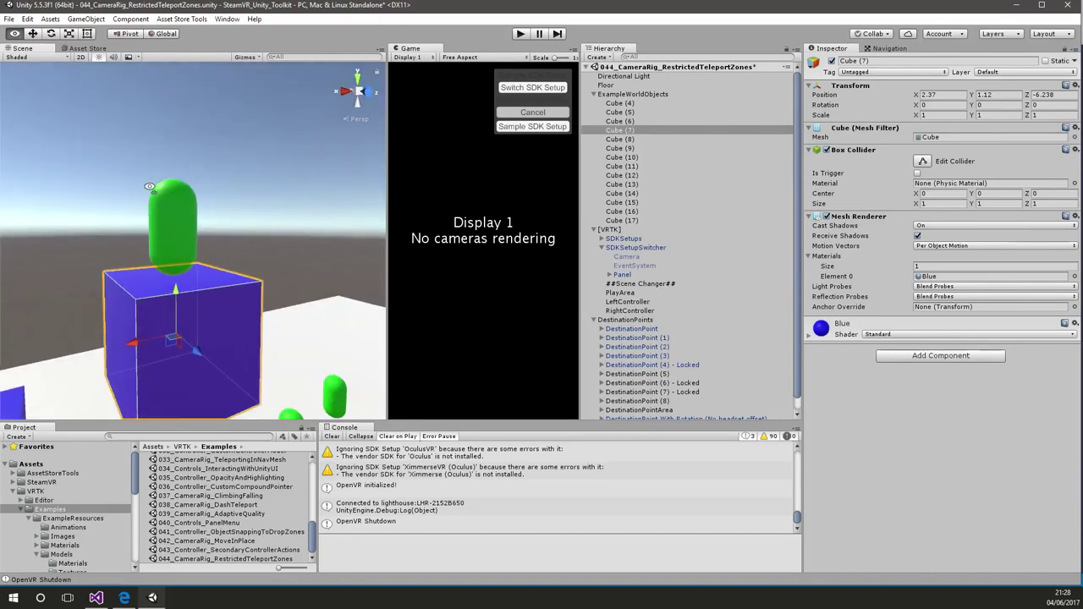
left_click(827, 216)
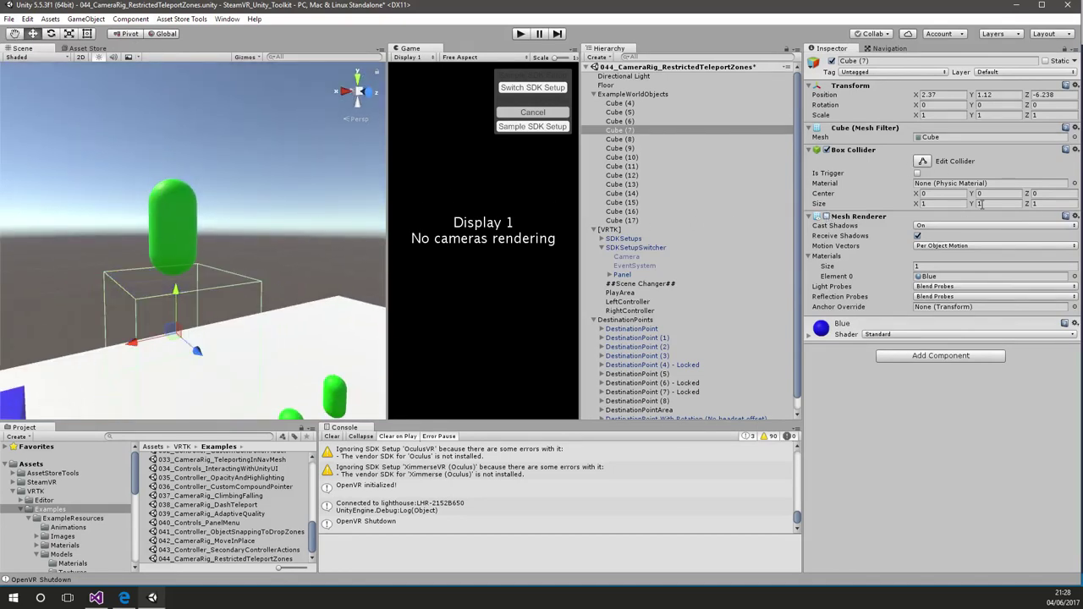
left_click(521, 34)
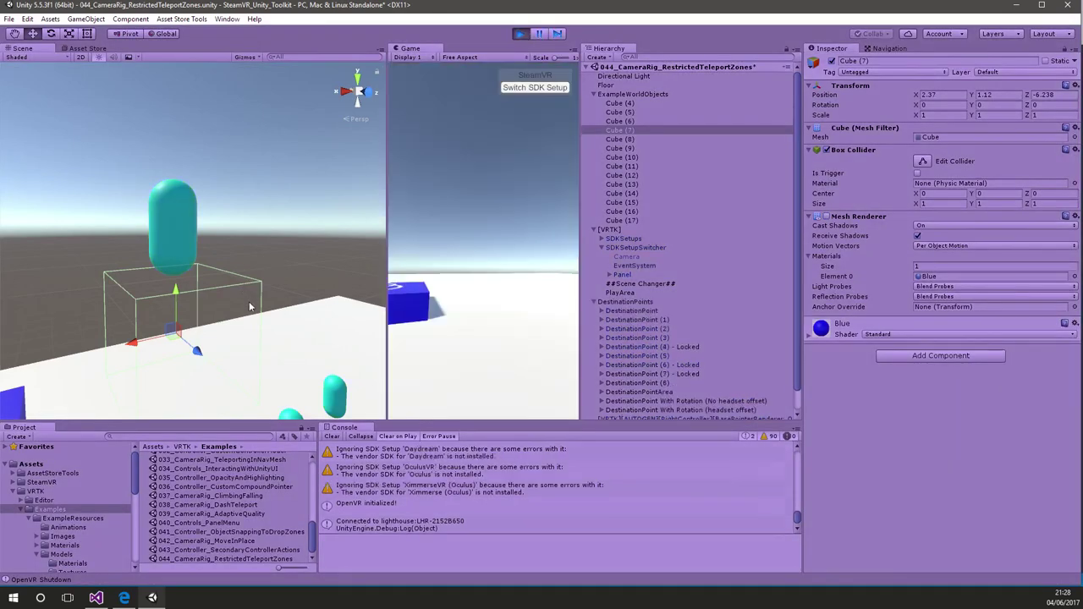
Step: Fly the Scene view around during the test, then stop play mode
right_click_drag(279, 287, 271, 322)
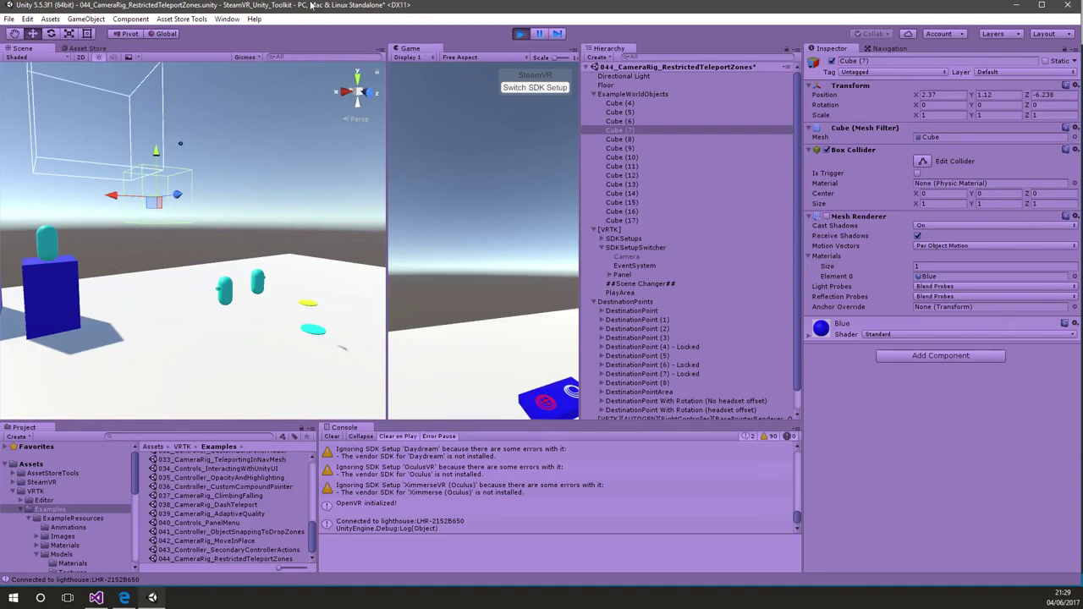
left_click(522, 33)
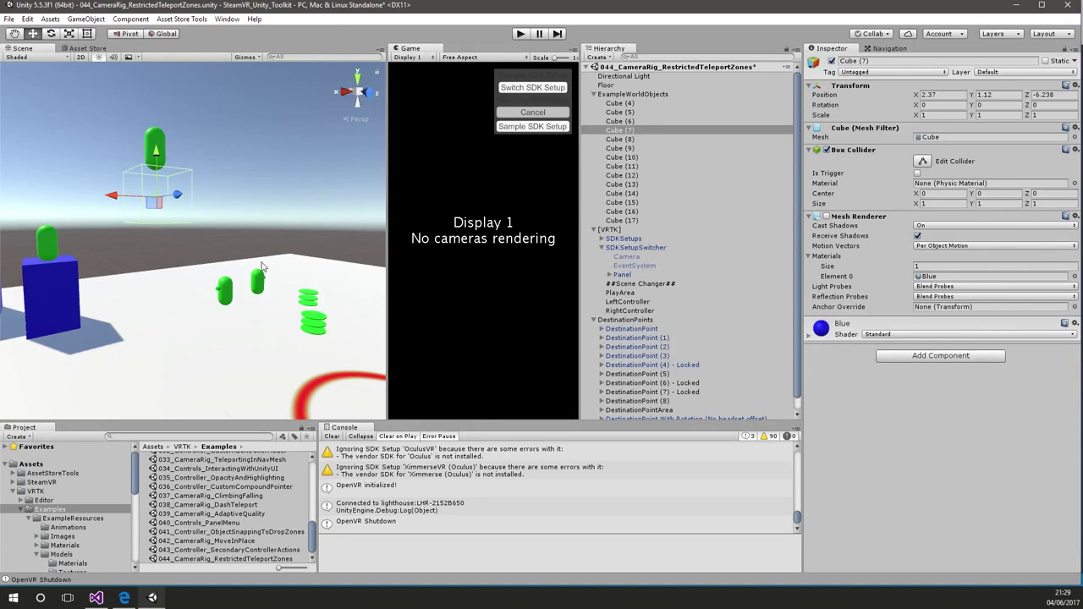
Step: Reload the 044 restricted teleport zones scene without saving changes
left_click_drag(313, 259, 404, 290, "alt")
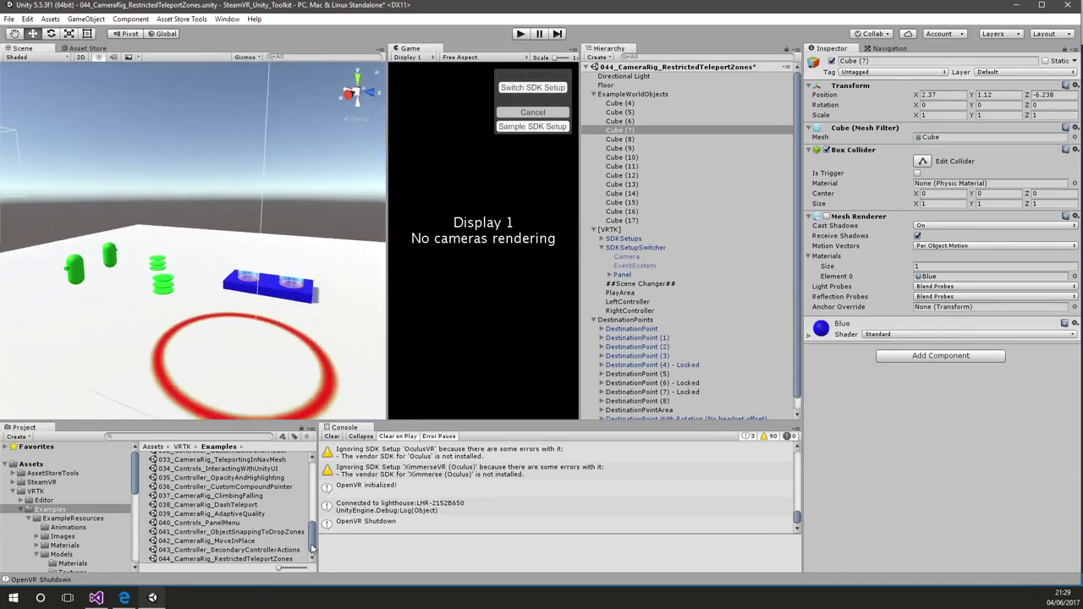
double_click(254, 559)
left_click(600, 320)
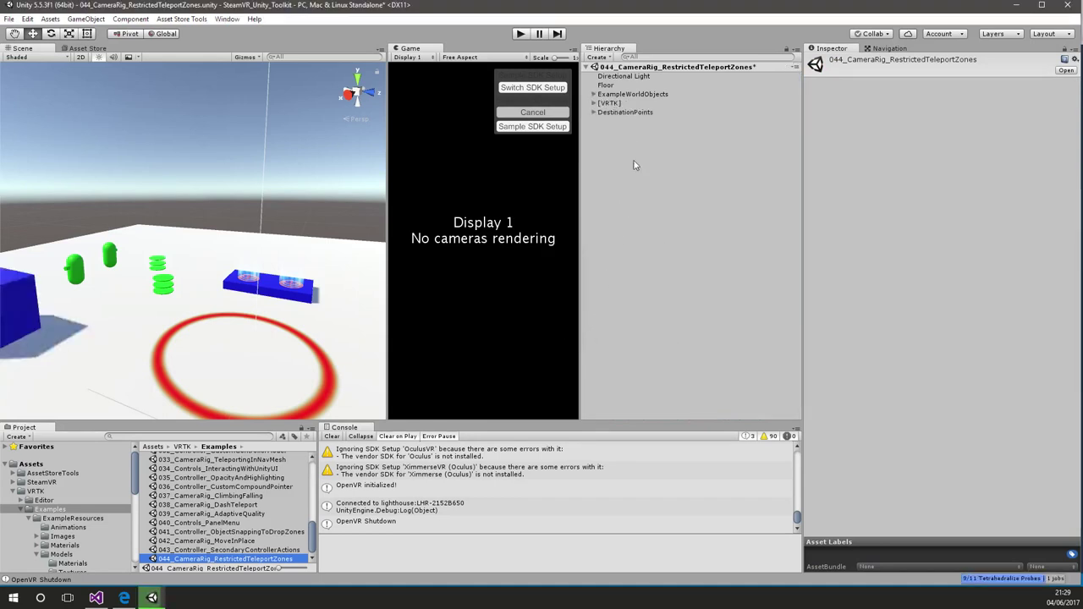
Step: Expand [VRTK] > SDKSetups > SteamVR and select [CameraRig] to edit its scale
left_click(594, 103)
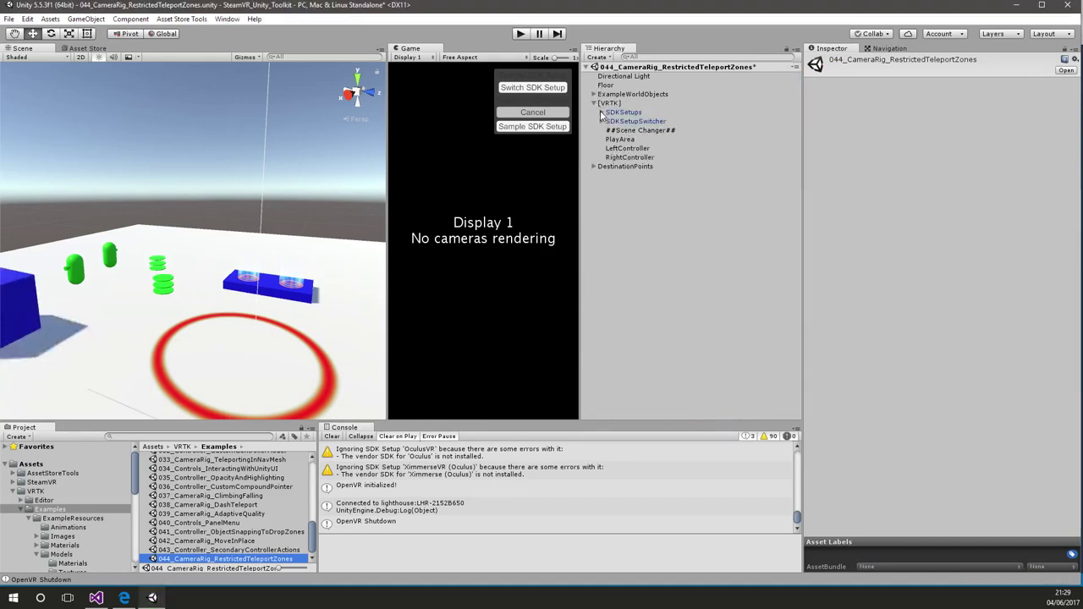
left_click(601, 121)
left_click(601, 112)
left_click(610, 148)
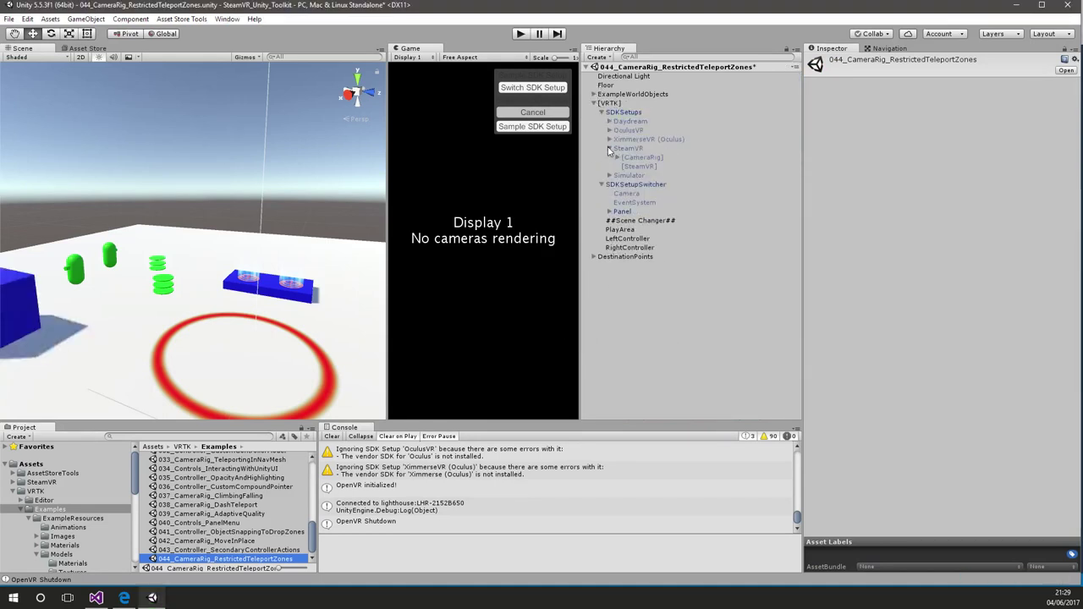
left_click(641, 157)
left_click(943, 126)
Step: Scale the SteamVR [CameraRig] to 0.2 on X, Y and Z, then enter play mode
type("0.2")
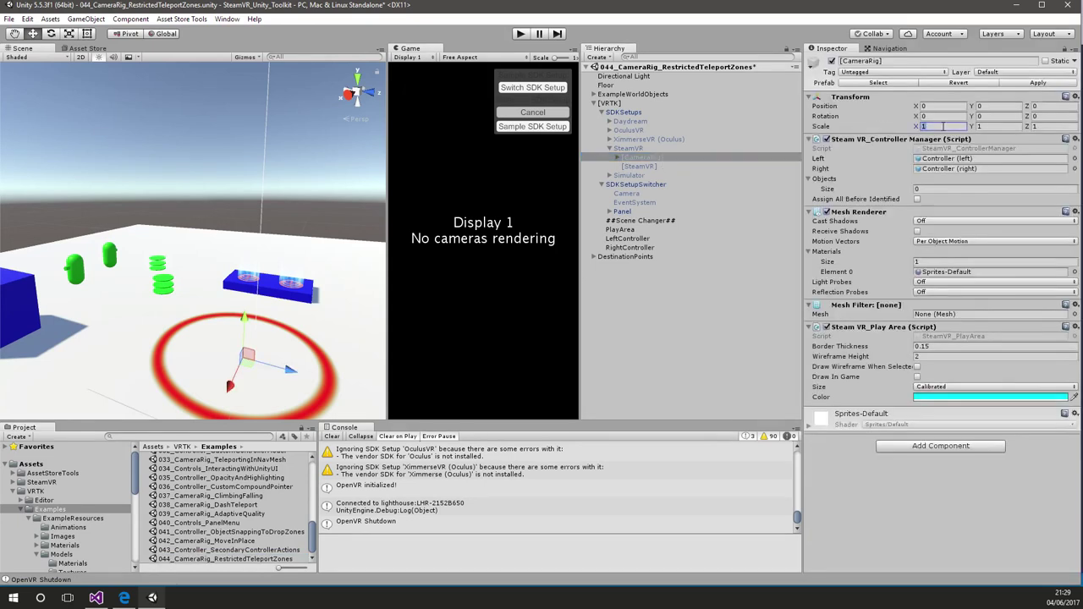
key("Tab")
type("0.2")
key("Tab")
type("0.2")
left_click(520, 34)
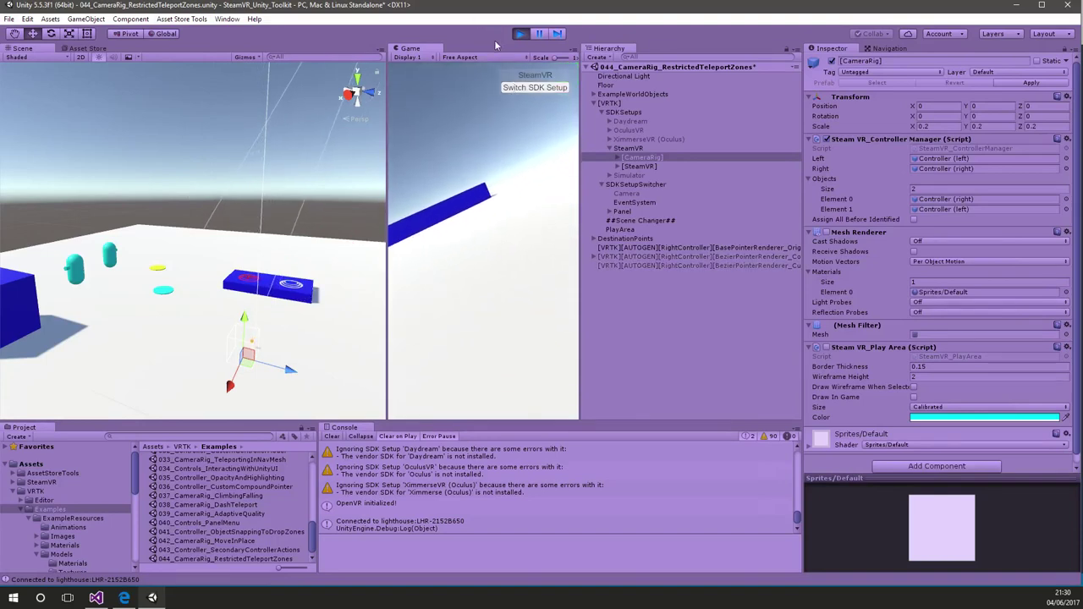
Step: Stop play mode and set RightController's Bezier Pointer Cursor Radius from 0.5 to 0.2
key("ctrl+p")
left_click(636, 248)
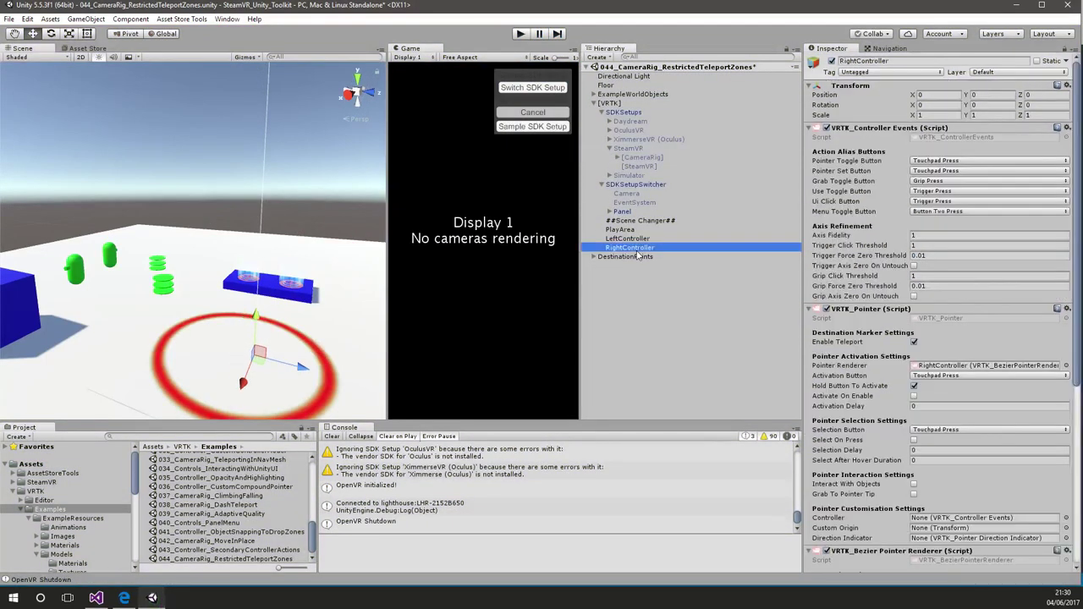
scroll(944, 486, "down", 10)
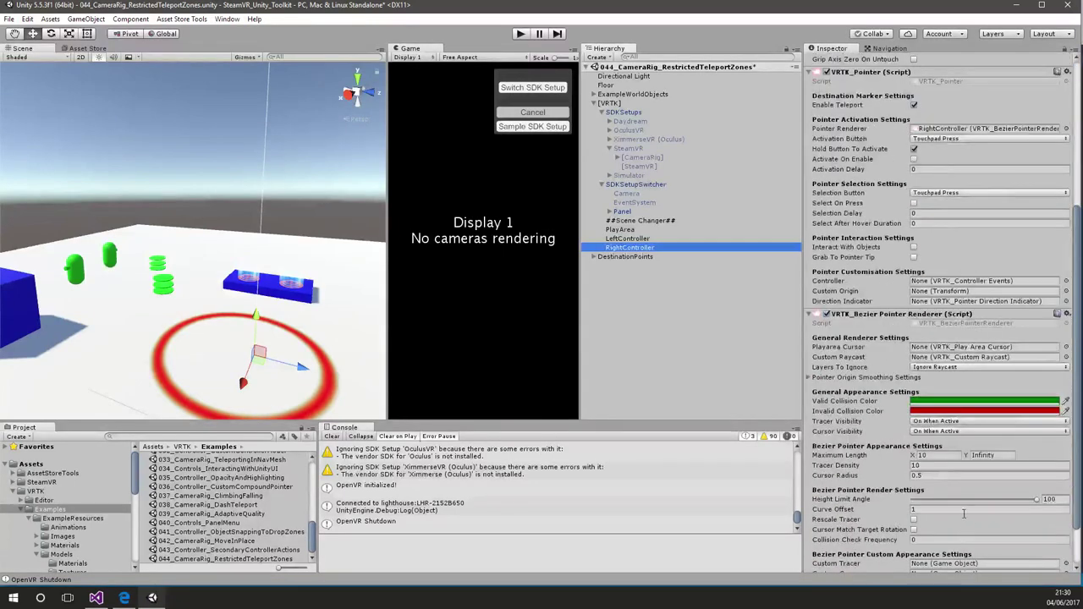
scroll(963, 513, "down", 2)
left_click(918, 442)
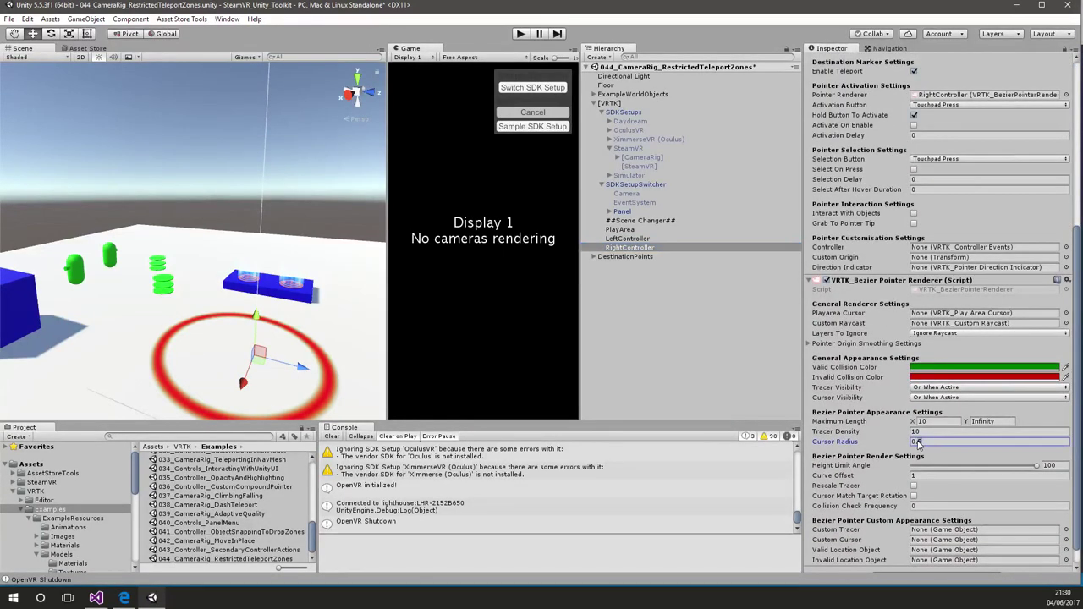
key("BackSpace")
type("2")
scroll(998, 483, "down", 1)
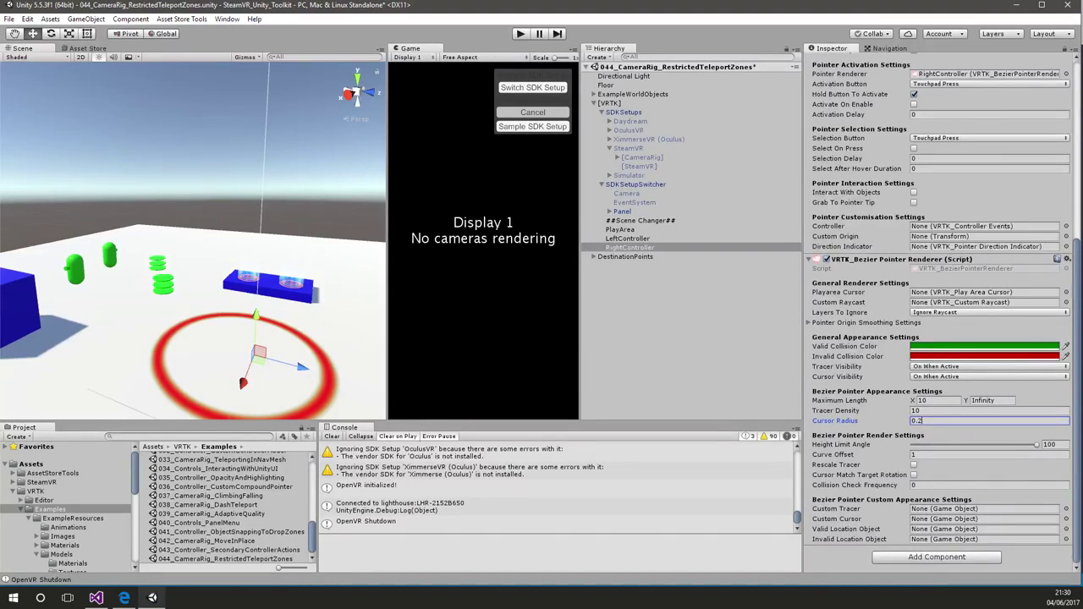
Step: Play-test the smaller cursor, stop, and reselect the SteamVR [CameraRig]
left_click(521, 34)
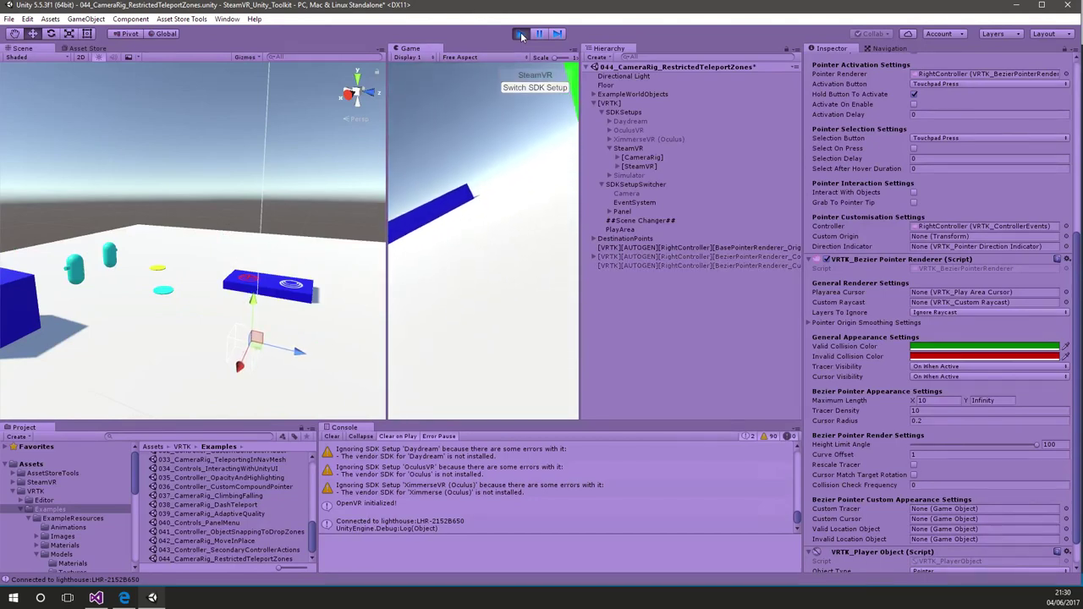
left_click(521, 35)
scroll(1007, 157, "up", 5)
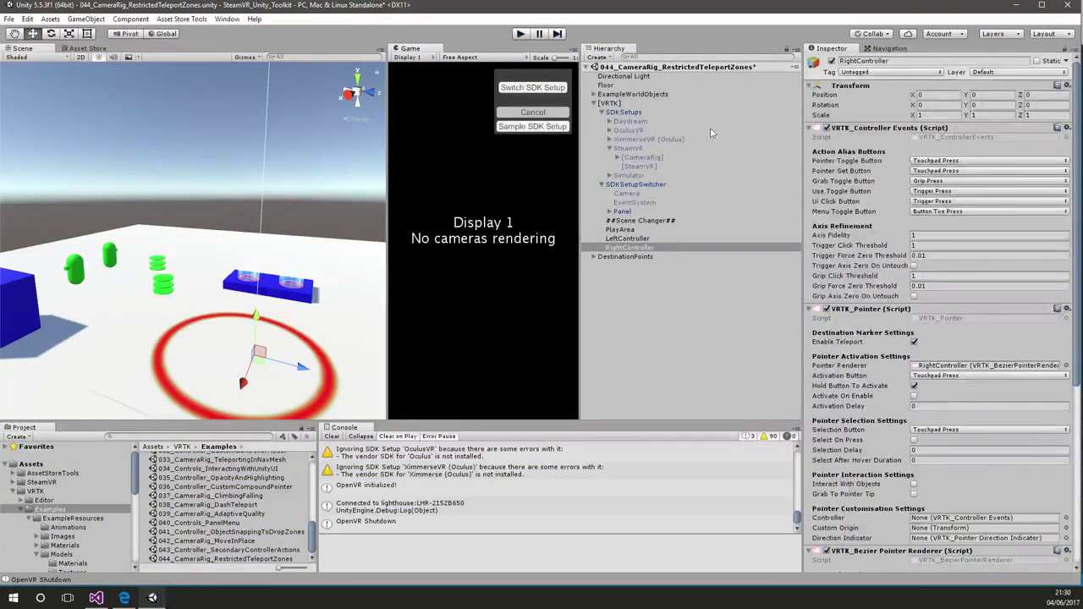
left_click(640, 157)
Step: Scale the [CameraRig] to 3 on X, Y and Z, then run and stop a play test
left_click(842, 126)
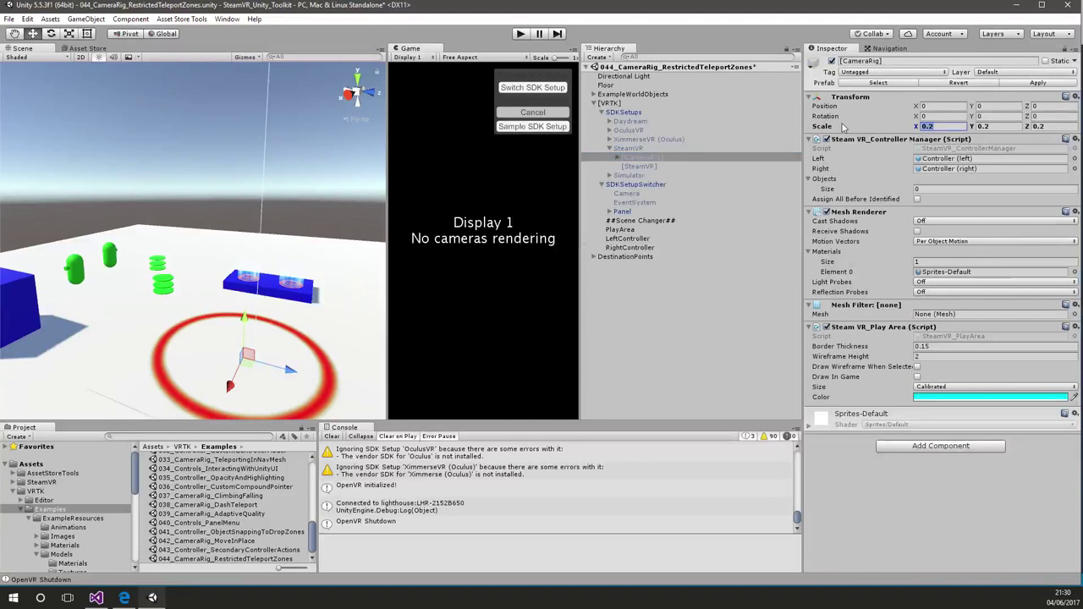
type("3")
key("Tab")
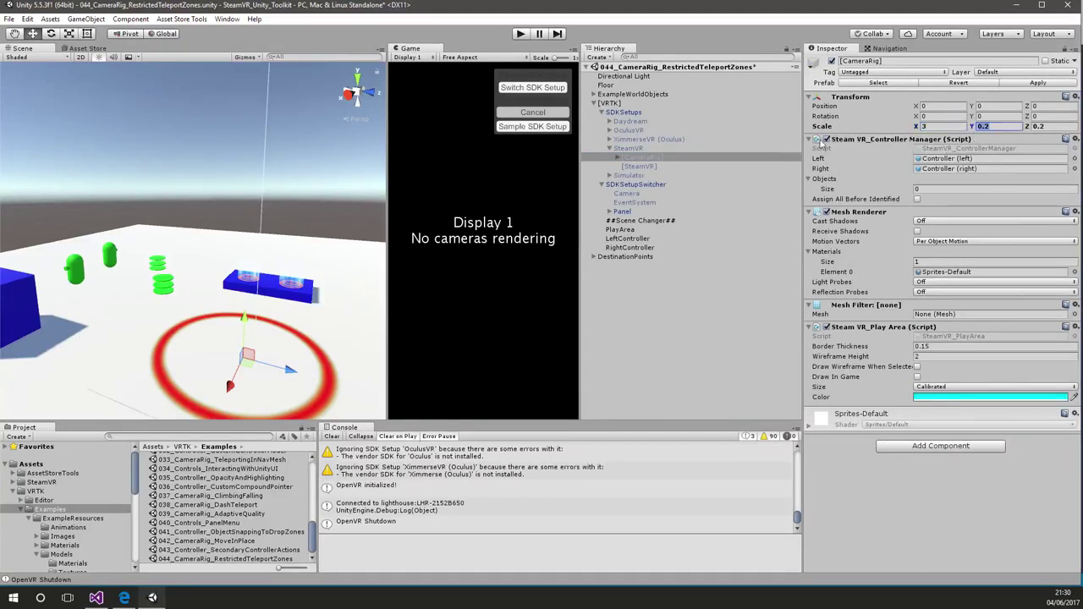
type("3")
key("Tab")
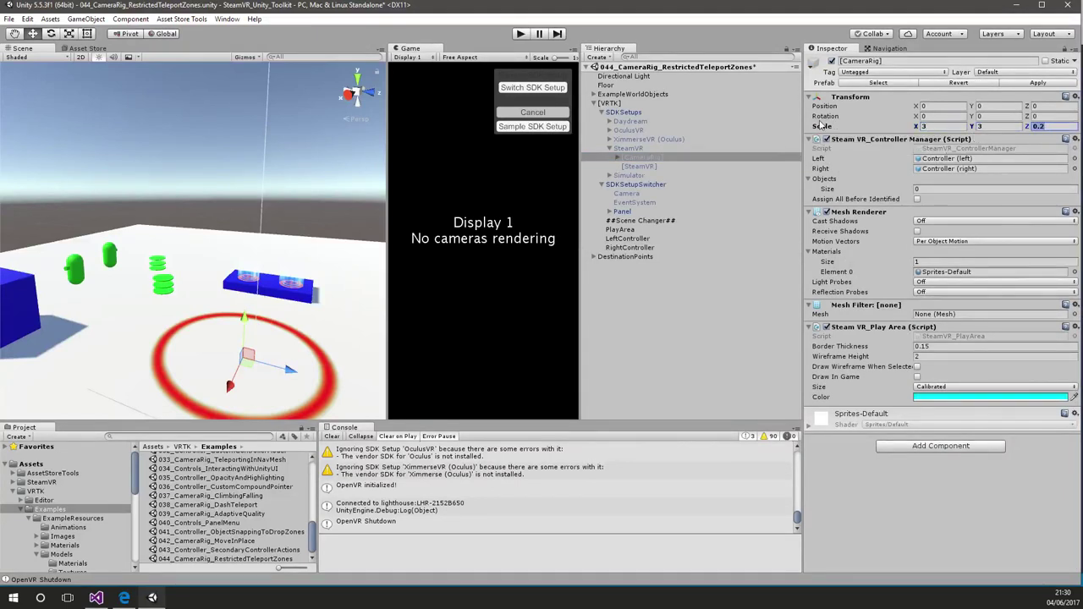
type("3")
left_click(518, 34)
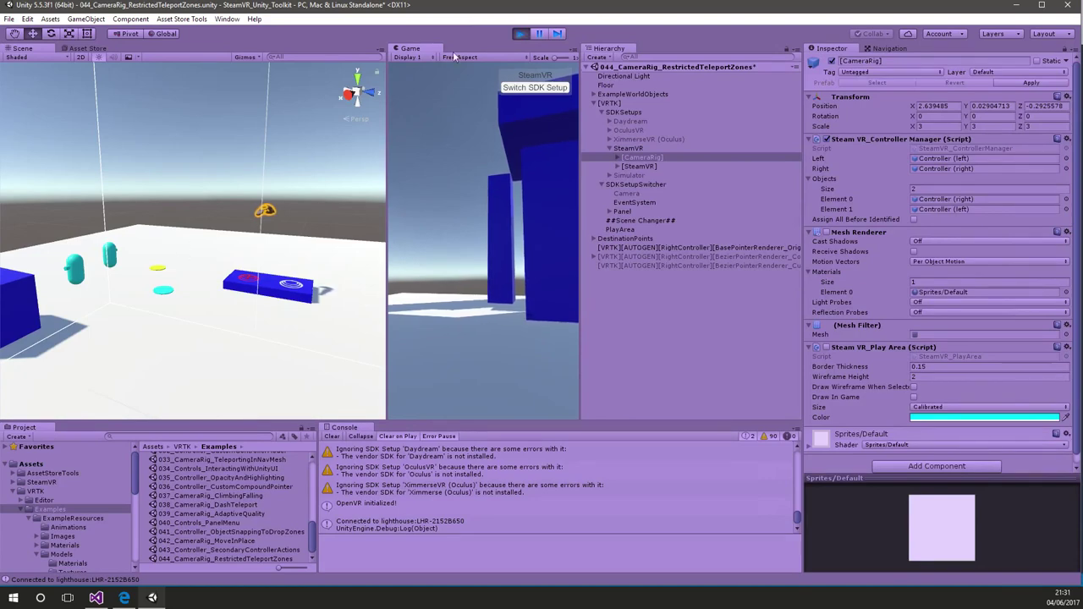
left_click(519, 33)
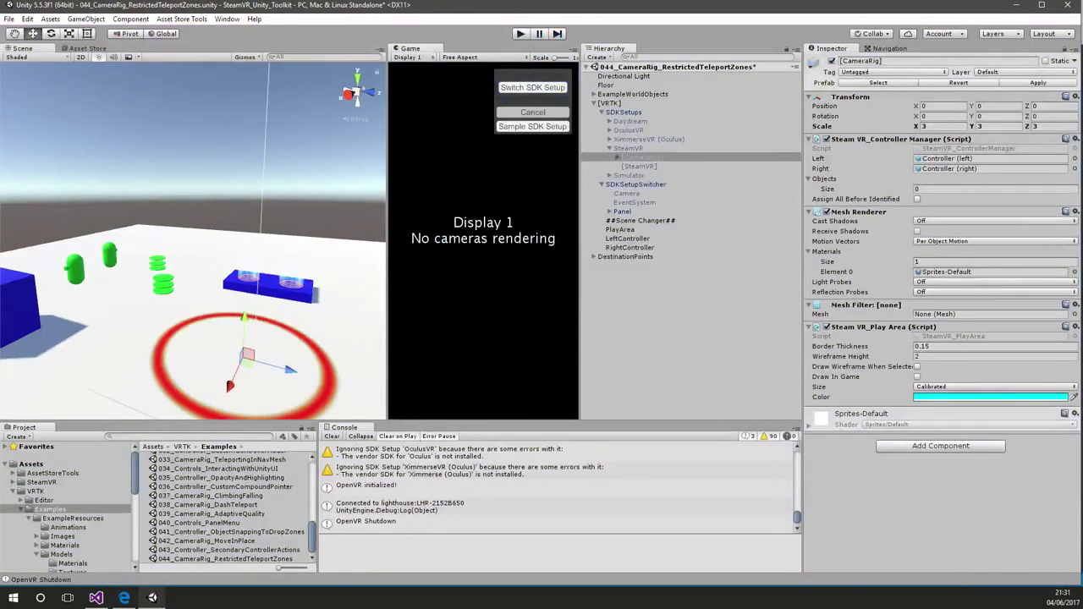